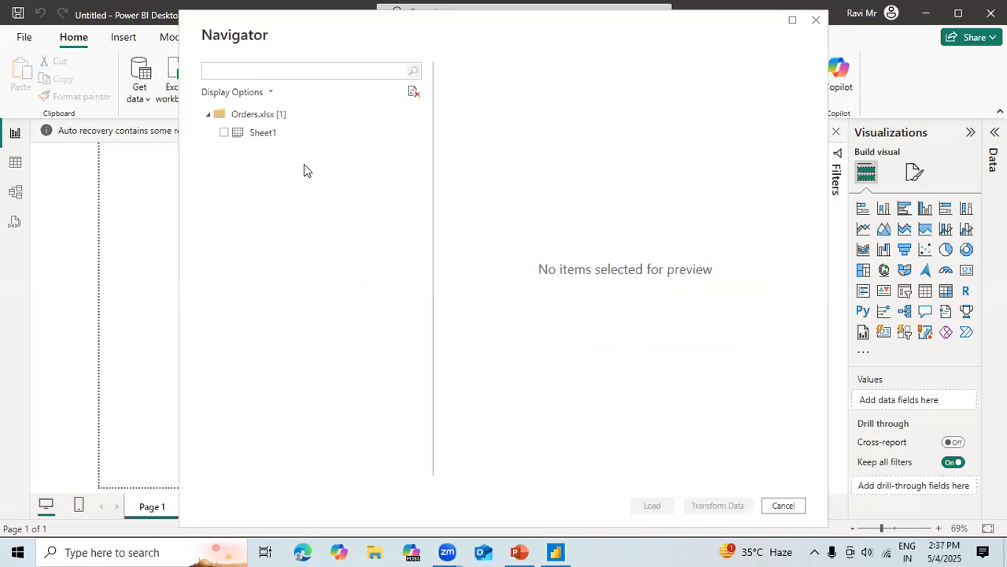
Select Sheet1 from Orders.xlsx, look over the columns in its preview and load it into the report.
click(224, 133)
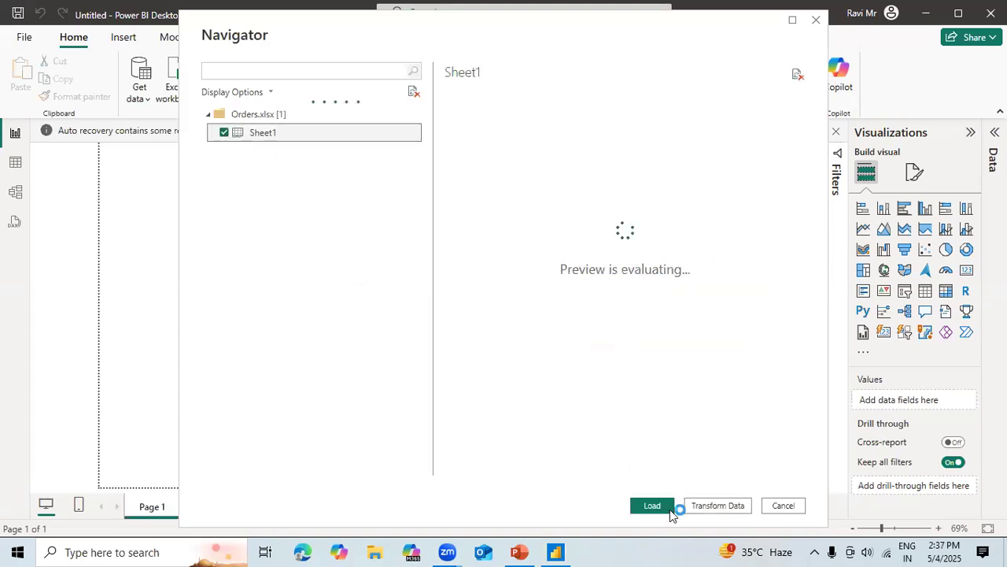
click(637, 470)
click(658, 470)
drag(657, 469, 678, 471)
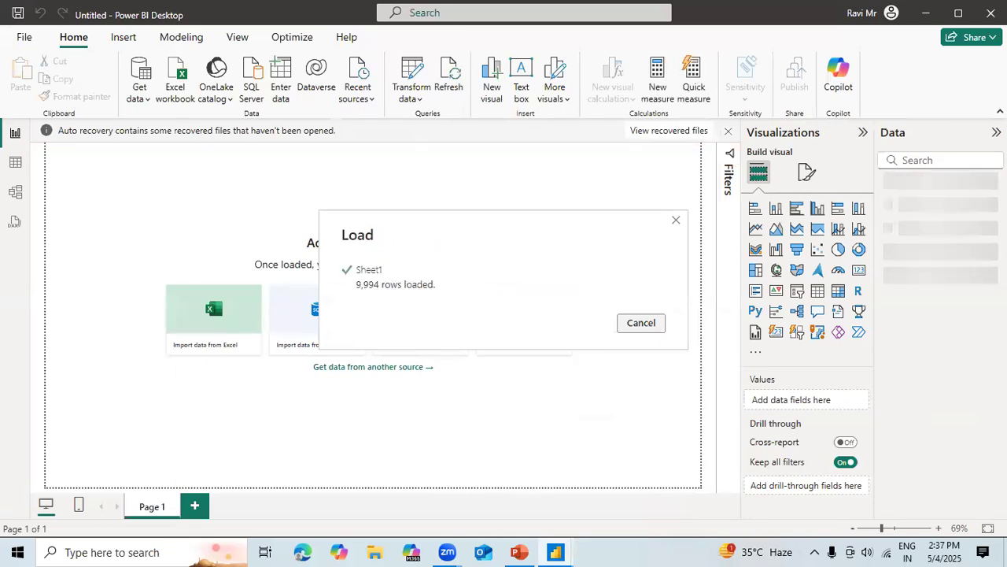
Dismiss the auto-recovery notice, choosing to remove the recovered files.
click(730, 134)
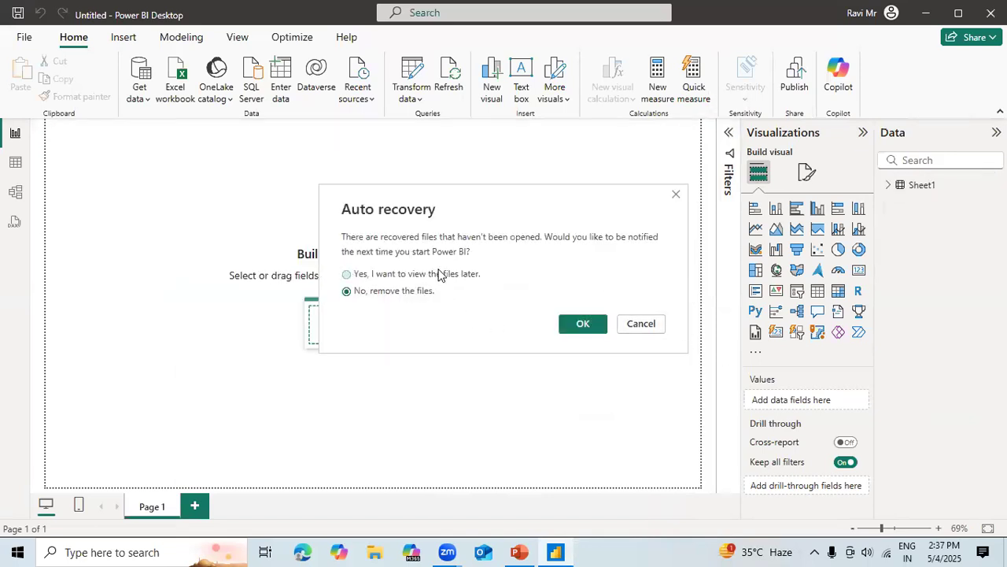
click(581, 324)
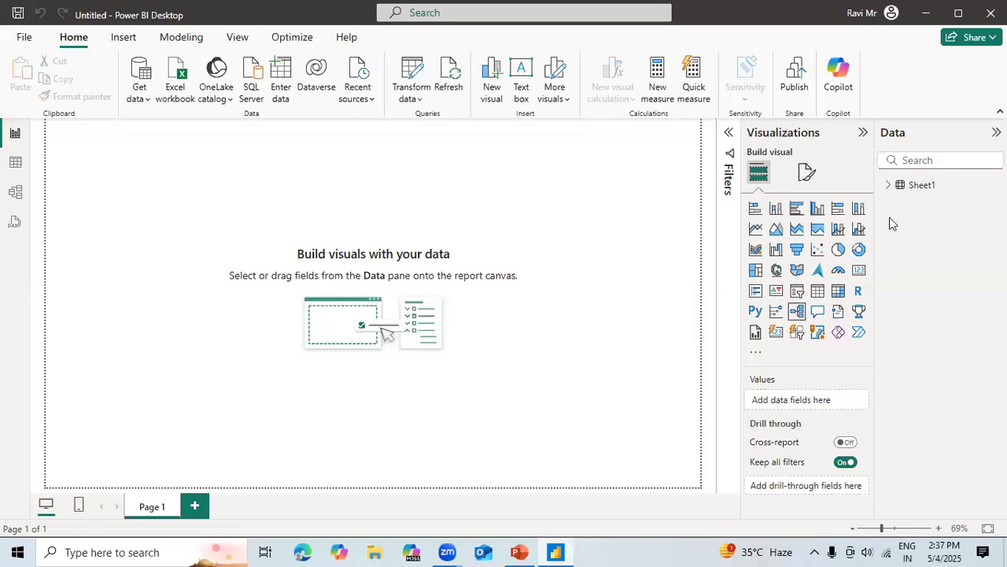
Examine the fields of the Sheet1 table and its rows in the table view, and return to the report view.
click(897, 185)
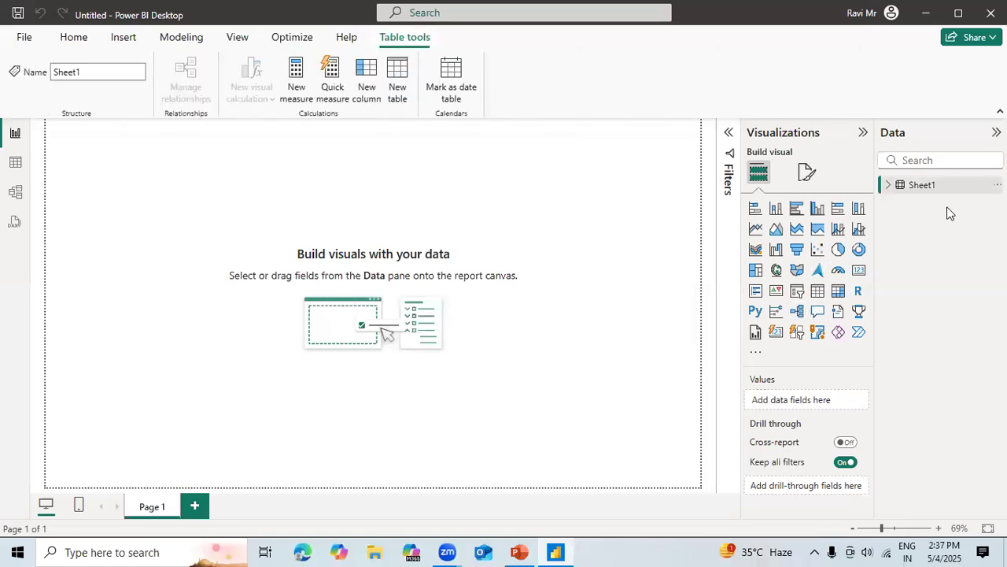
click(888, 187)
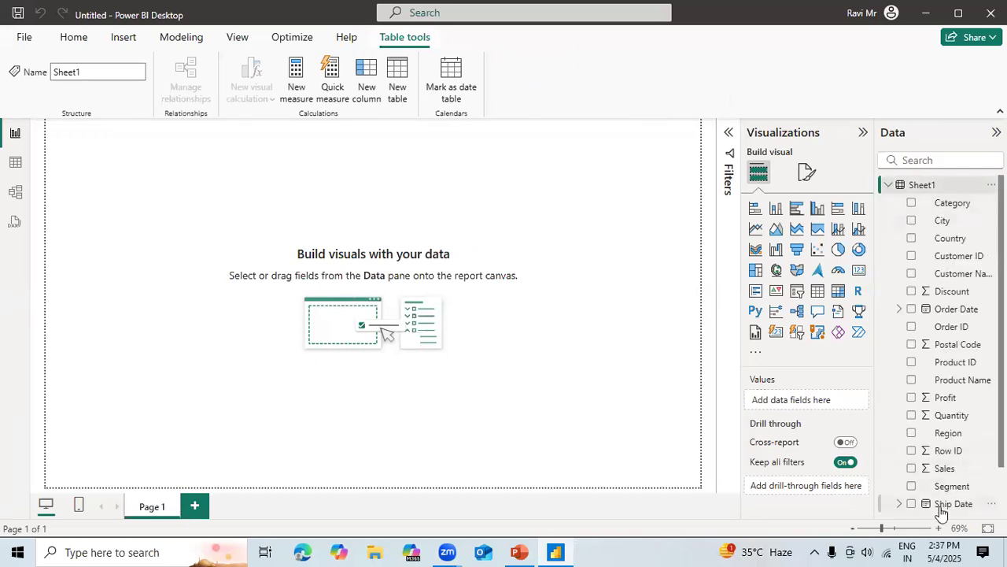
click(18, 163)
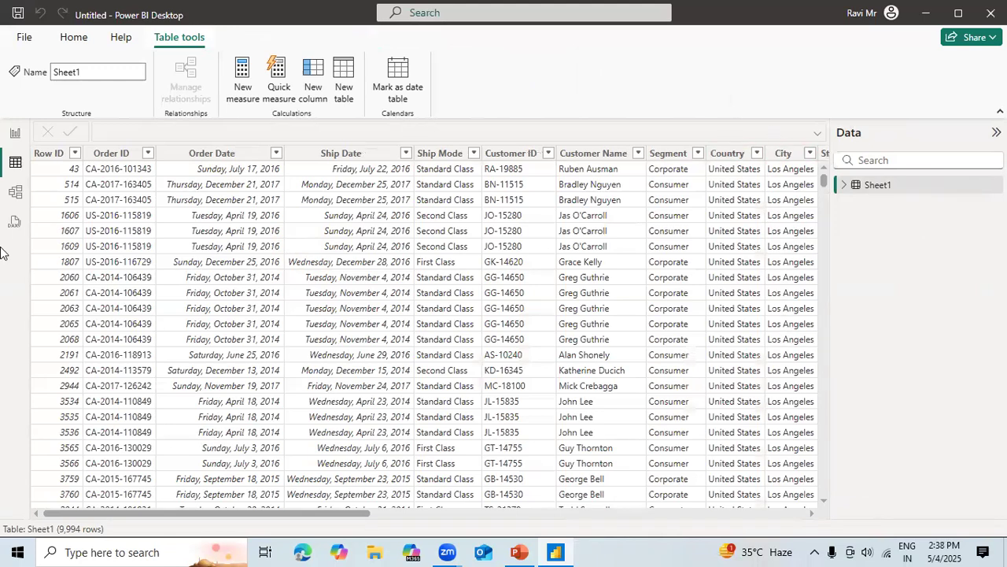
click(18, 136)
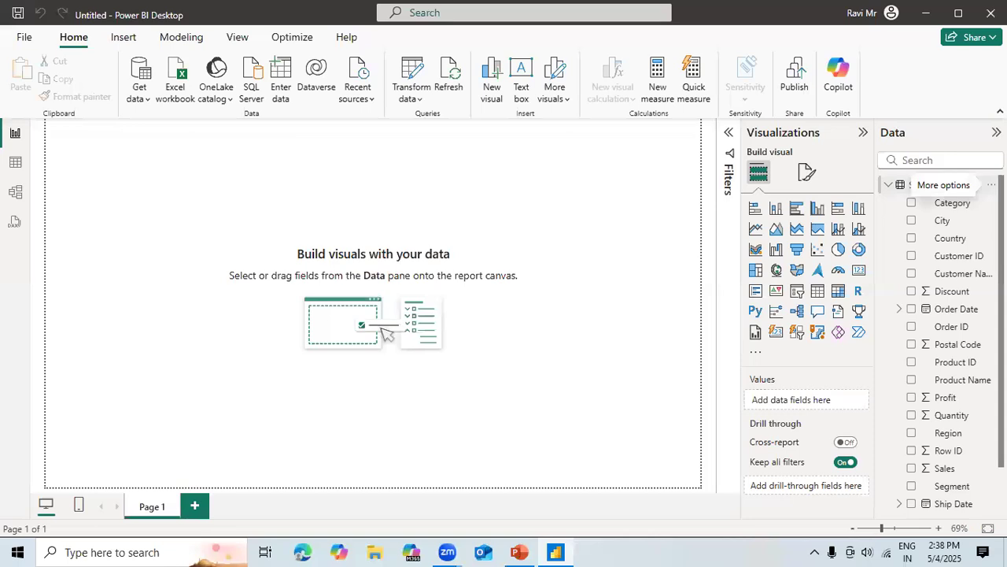
Rename the Sheet1 table to Orders.
click(992, 184)
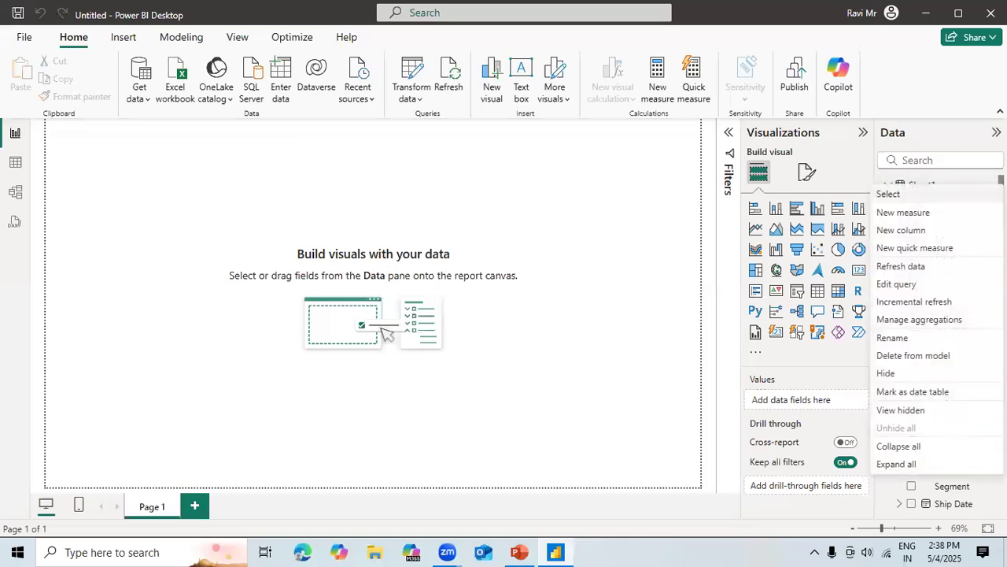
click(913, 338)
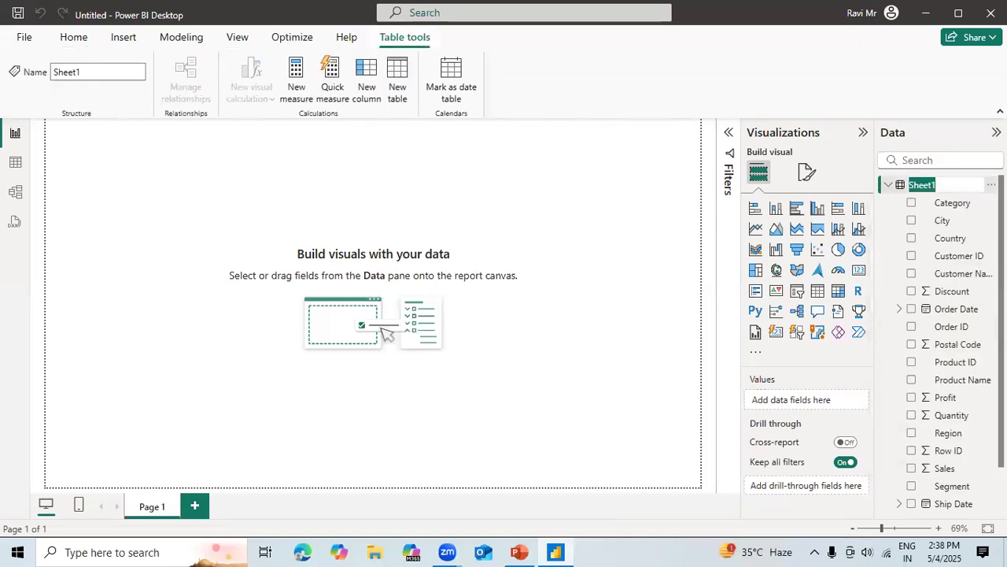
text(Orders)
key(Return)
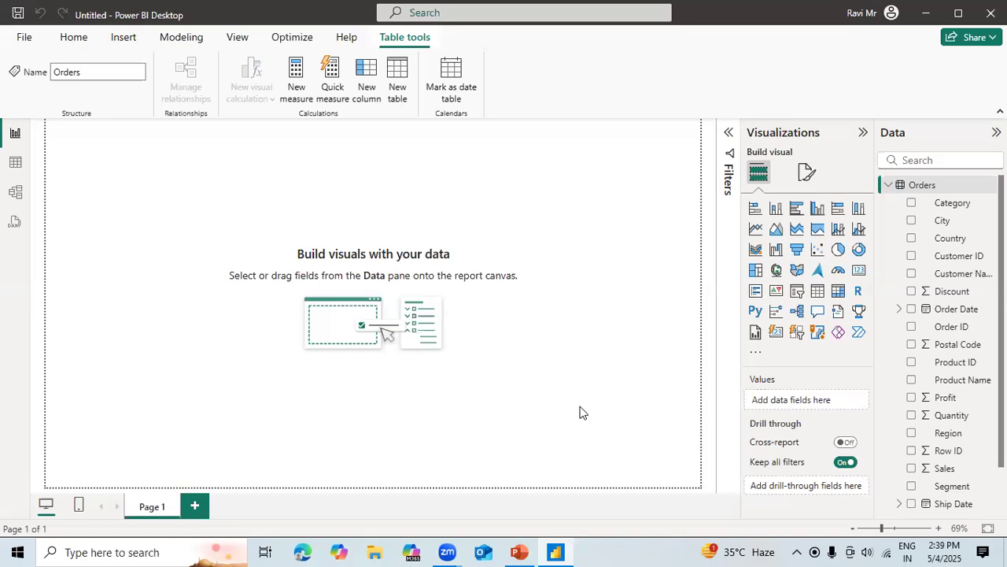
Add an empty Table visual to the report page and enlarge it in both width and height.
click(73, 37)
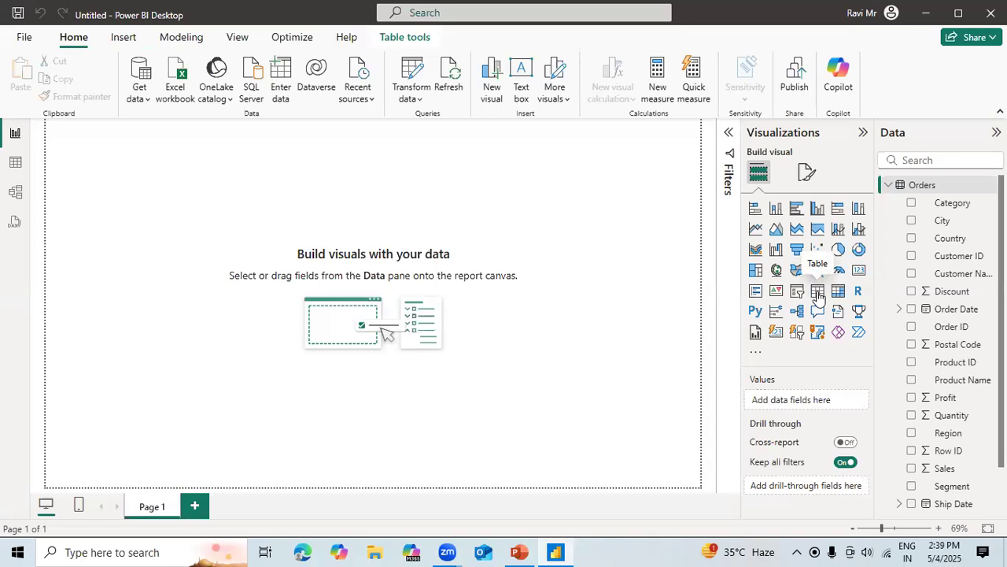
click(818, 293)
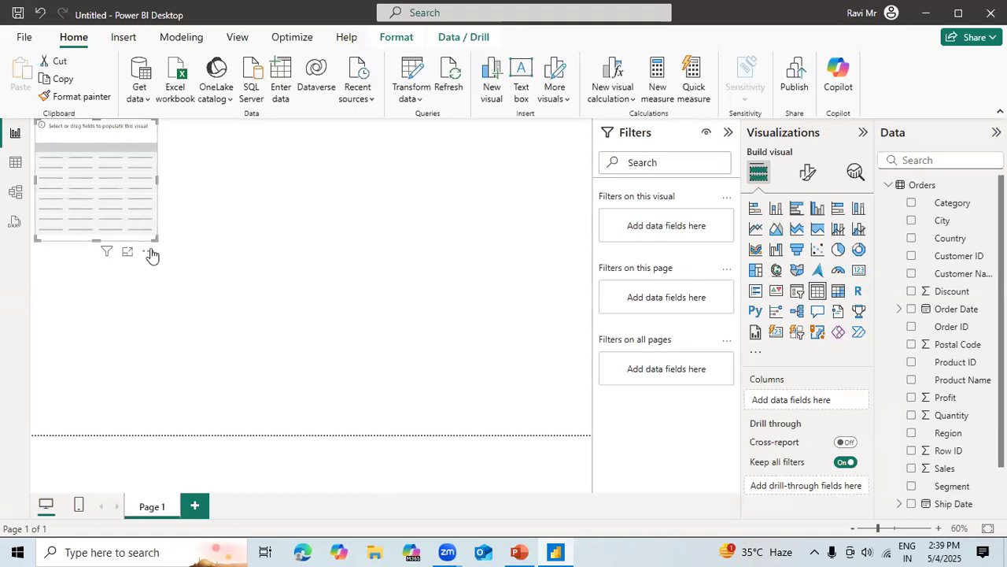
drag(156, 246, 262, 318)
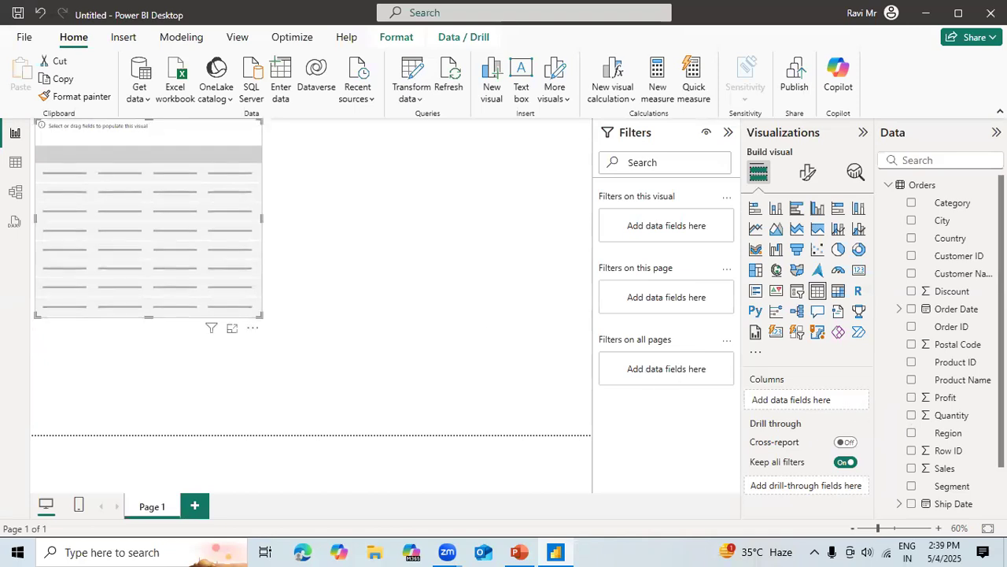
Populate the table visual with the Sub-Category, Profit, Quantity and Sales fields.
scroll(953, 503, down, 2)
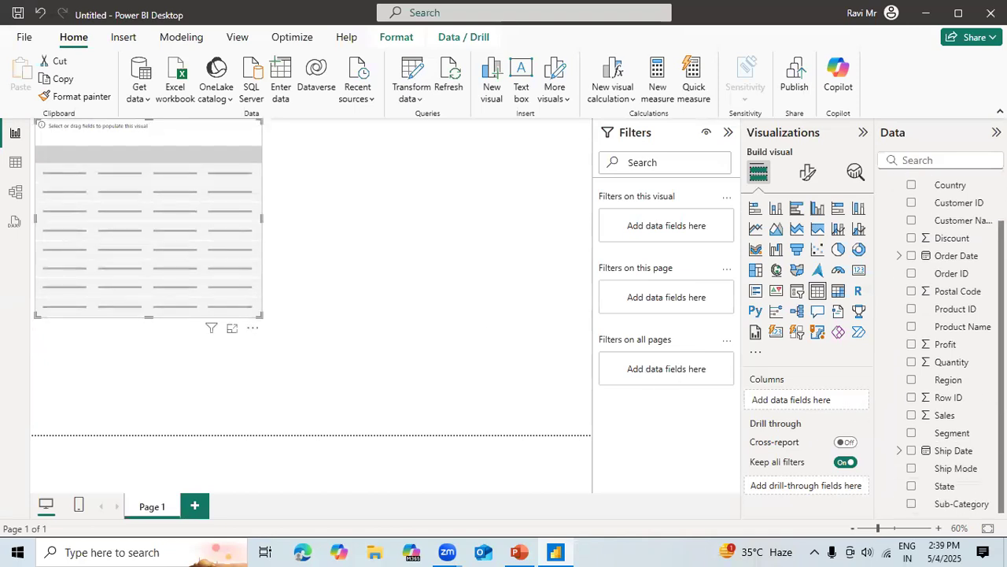
click(911, 503)
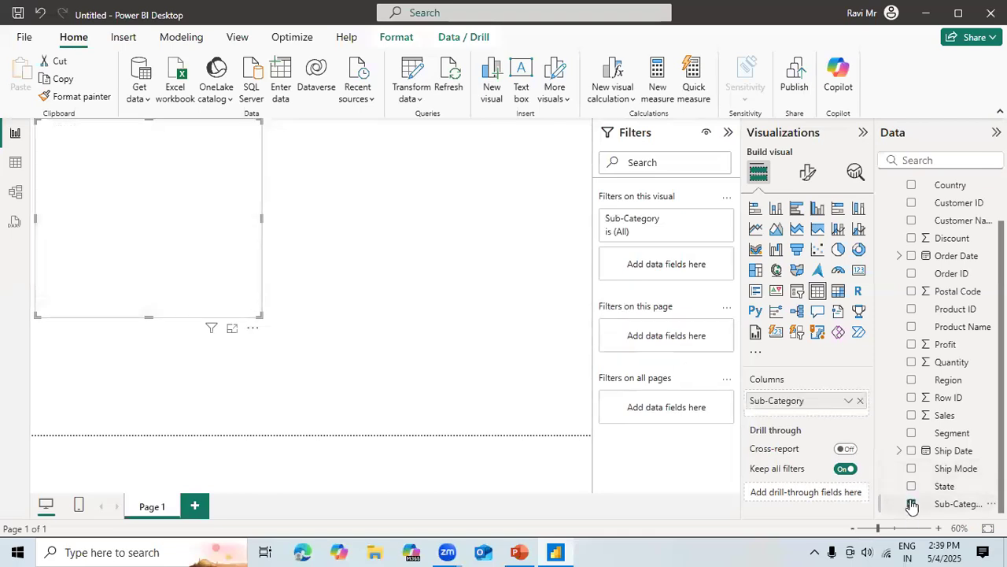
click(911, 344)
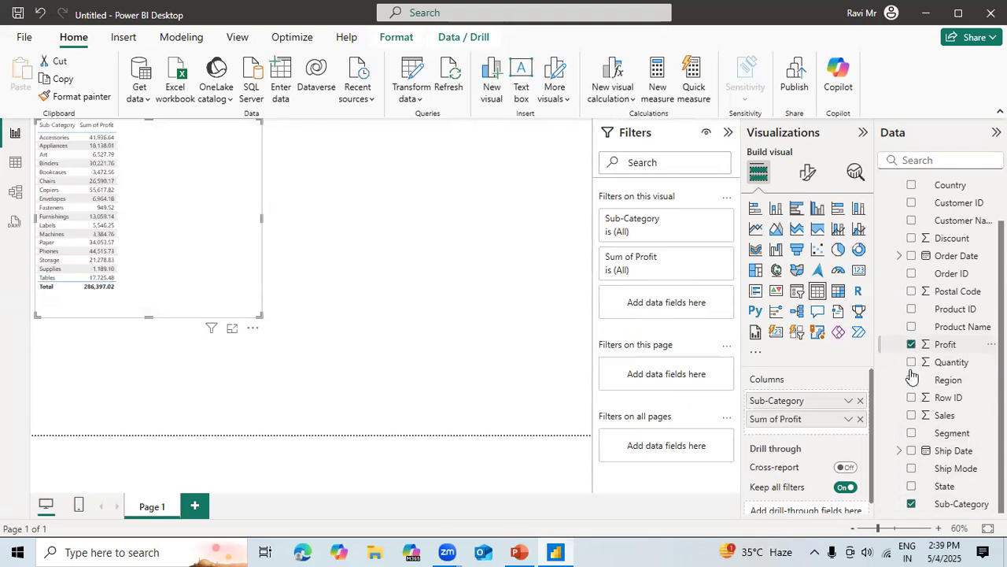
click(912, 362)
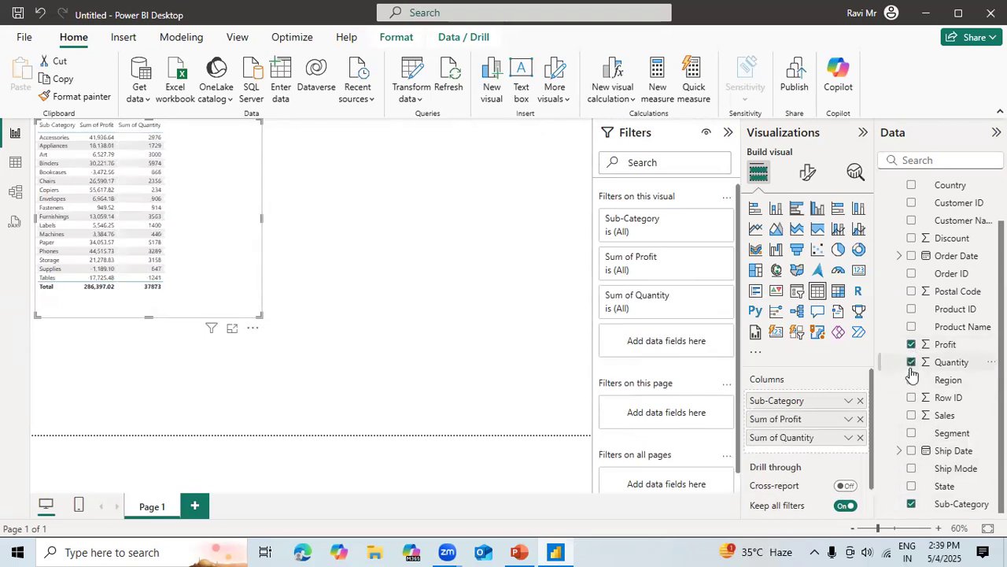
click(913, 417)
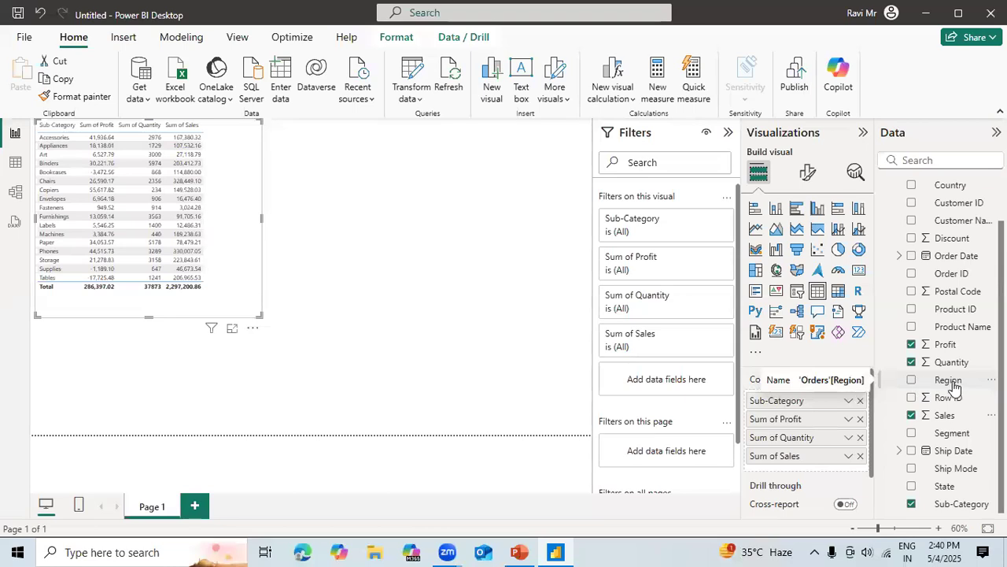
Try Region as a column after Sub-Category in the table visual, and remove it again.
drag(917, 385, 797, 410)
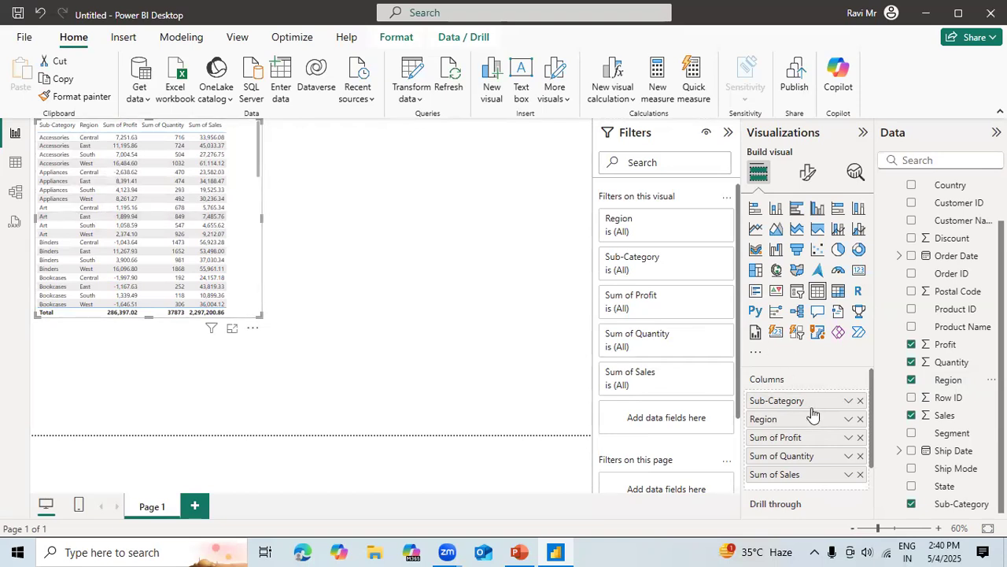
click(860, 418)
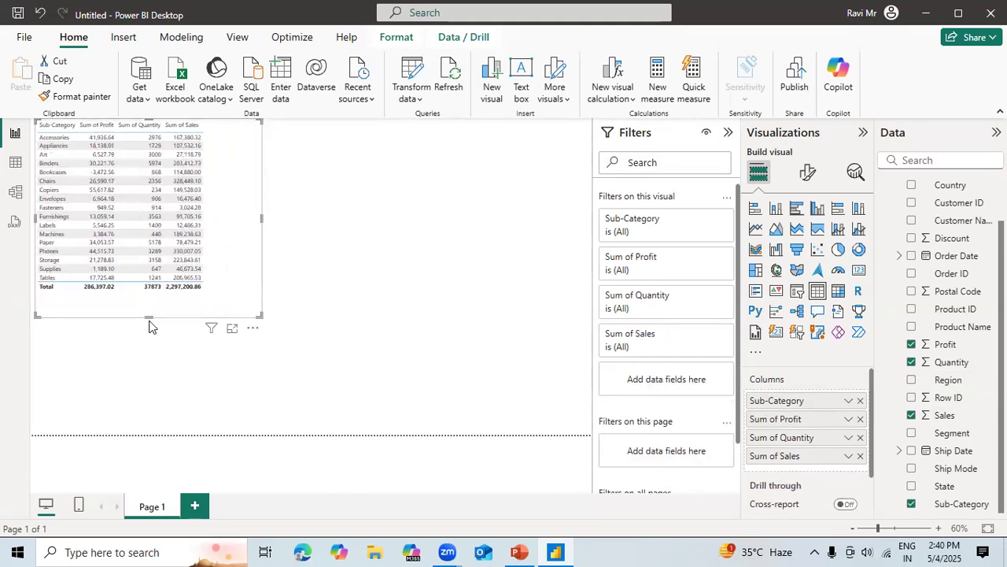
Make the table visual taller, reaching nearly to the page's lower edge, and slightly narrower.
drag(148, 317, 145, 418)
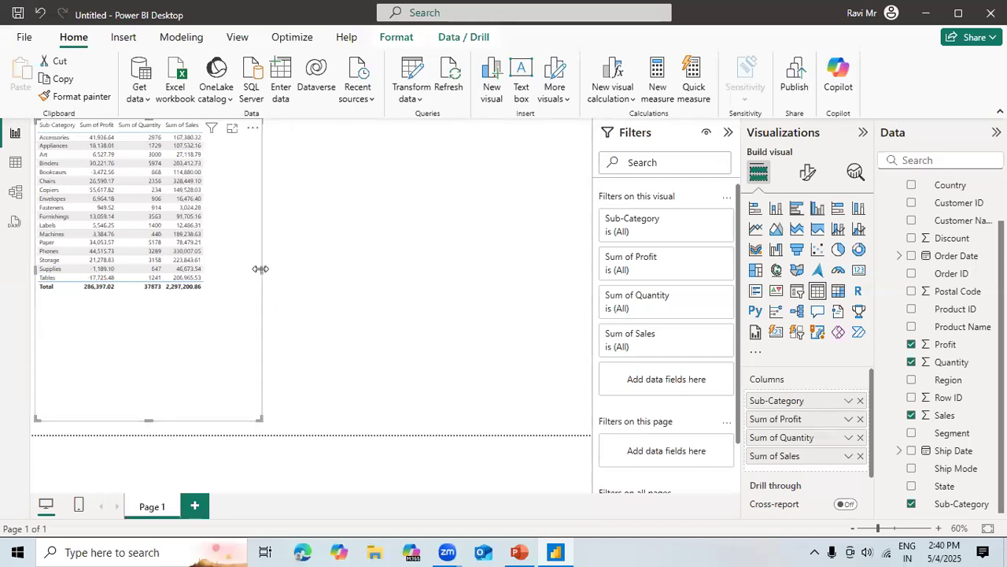
drag(262, 269, 238, 276)
click(398, 272)
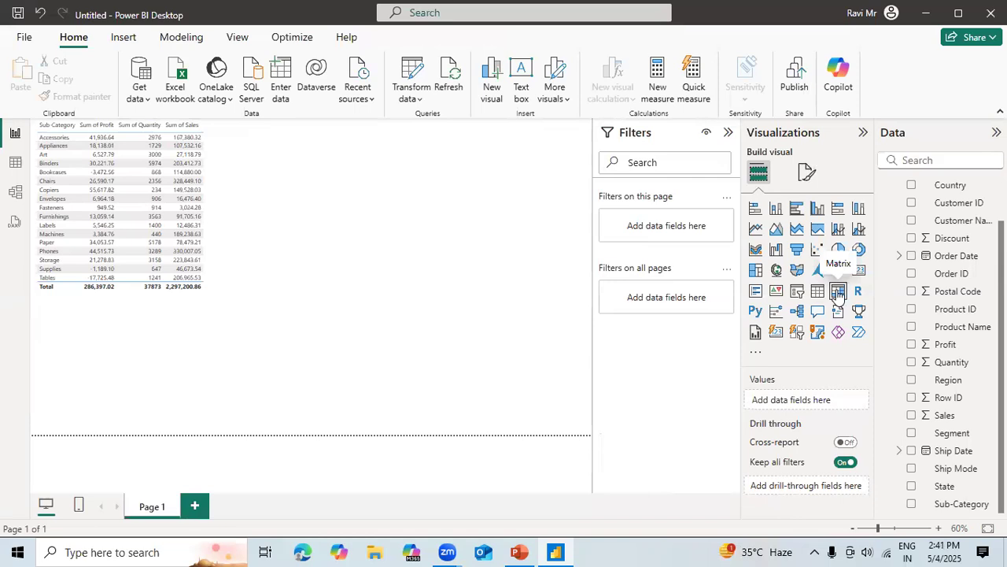
Add a Matrix visual with Sub-Category as rows, Region as columns and Profit as values.
click(837, 292)
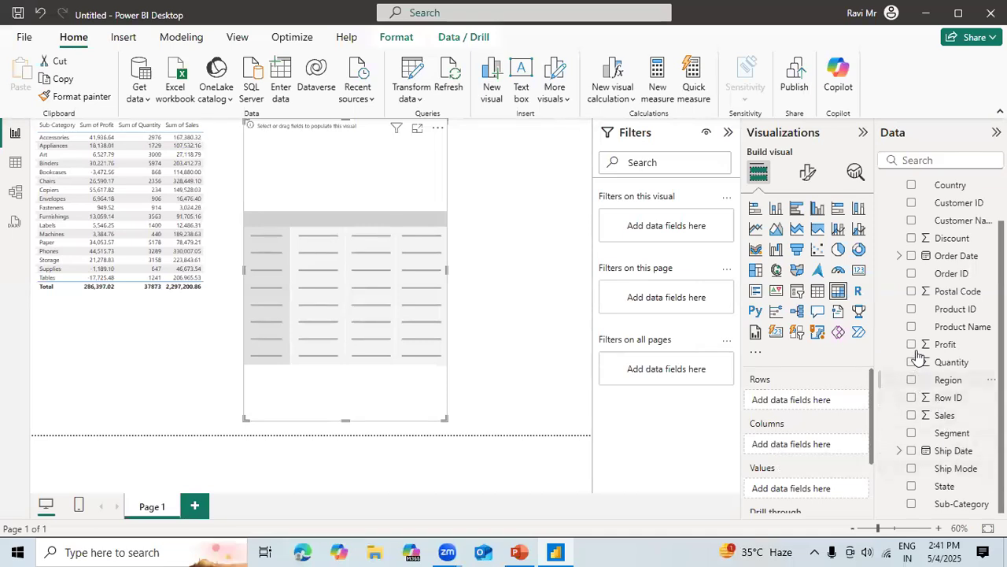
click(912, 504)
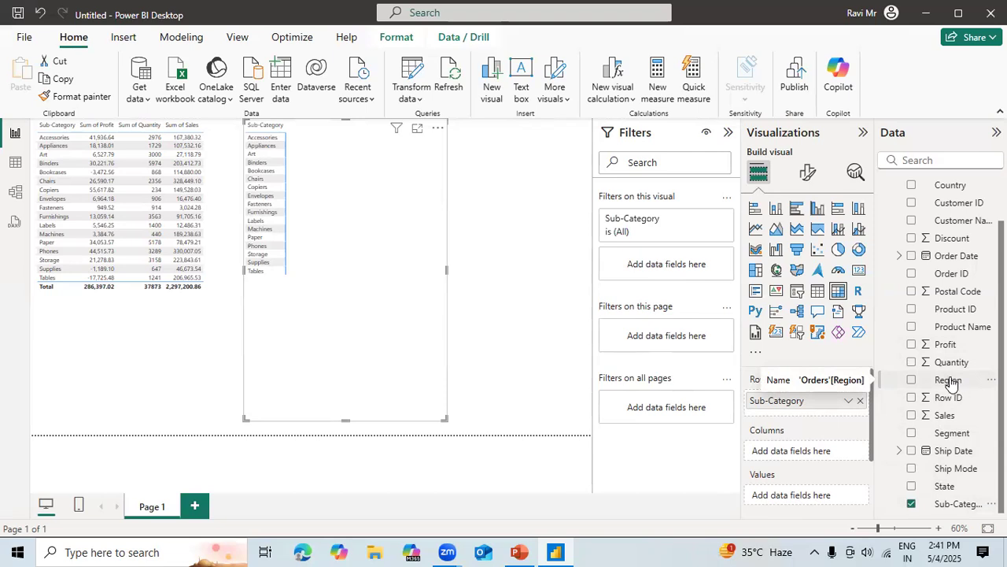
drag(948, 381, 812, 454)
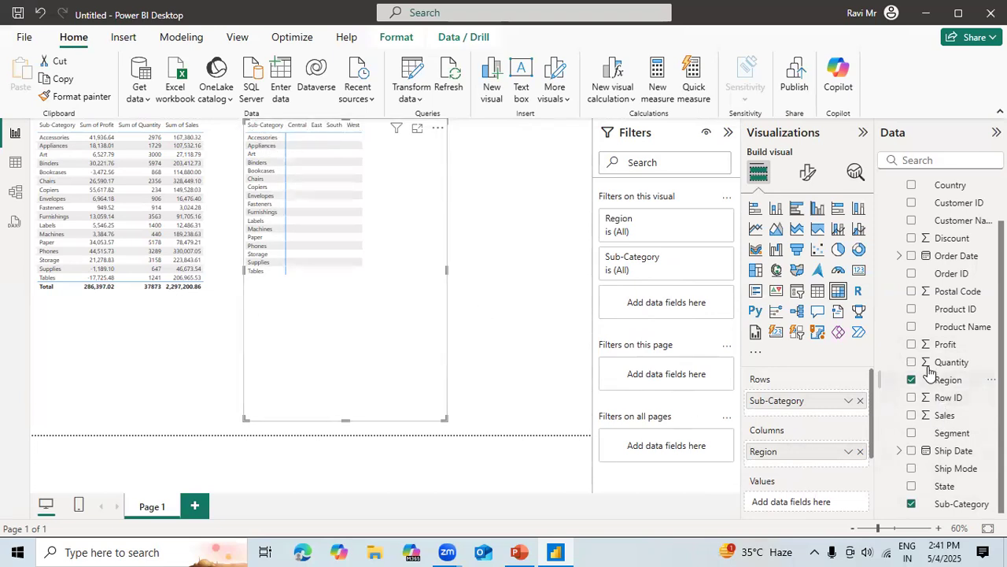
click(911, 344)
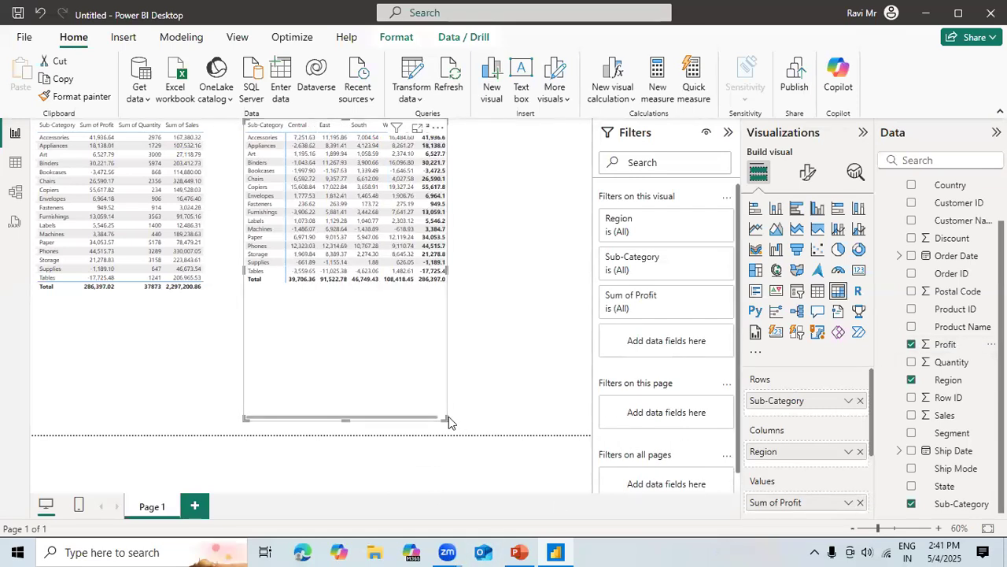
Resize the matrix visual slightly wider and shorter so that its Total column fits.
drag(446, 418, 462, 373)
click(467, 316)
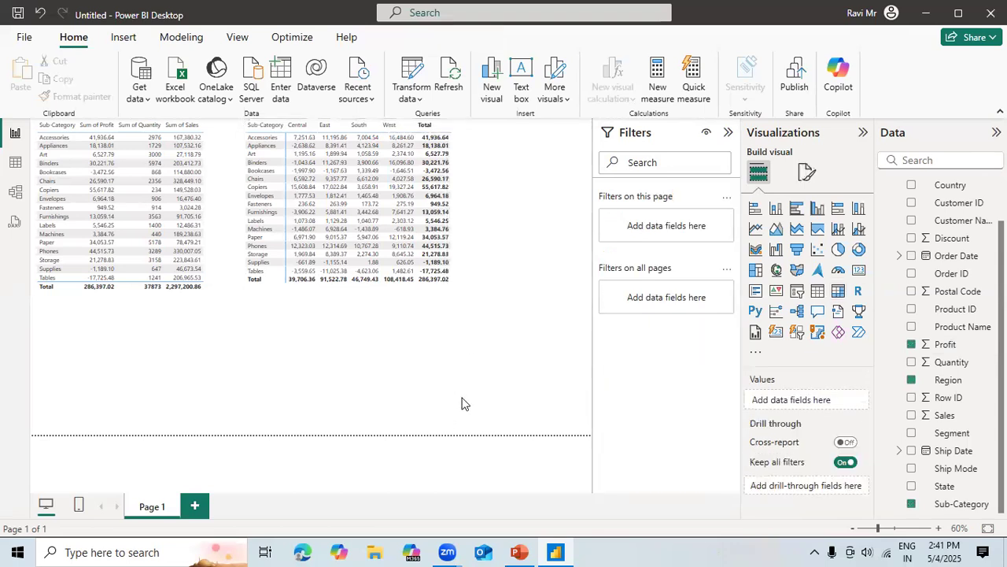
click(460, 376)
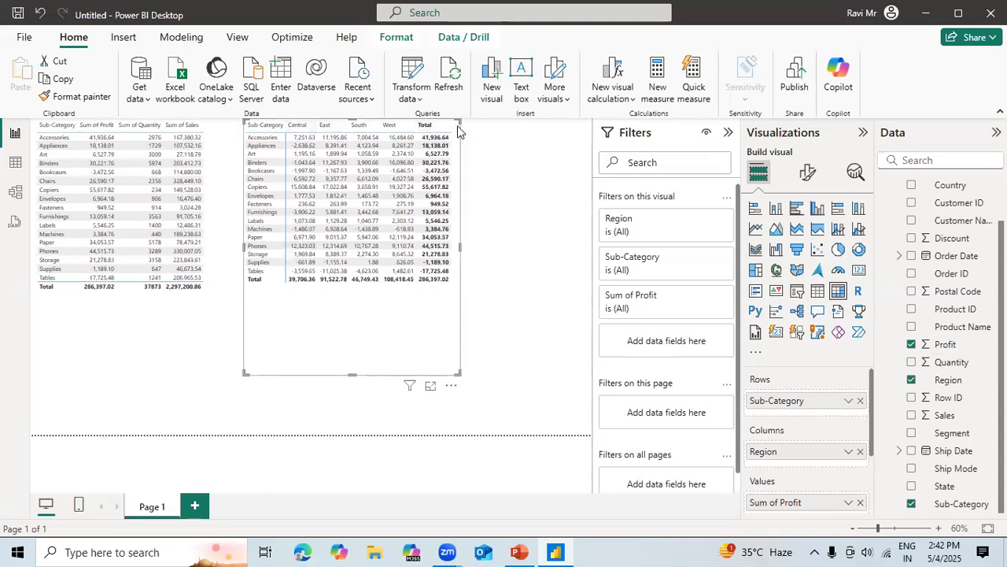
click(358, 342)
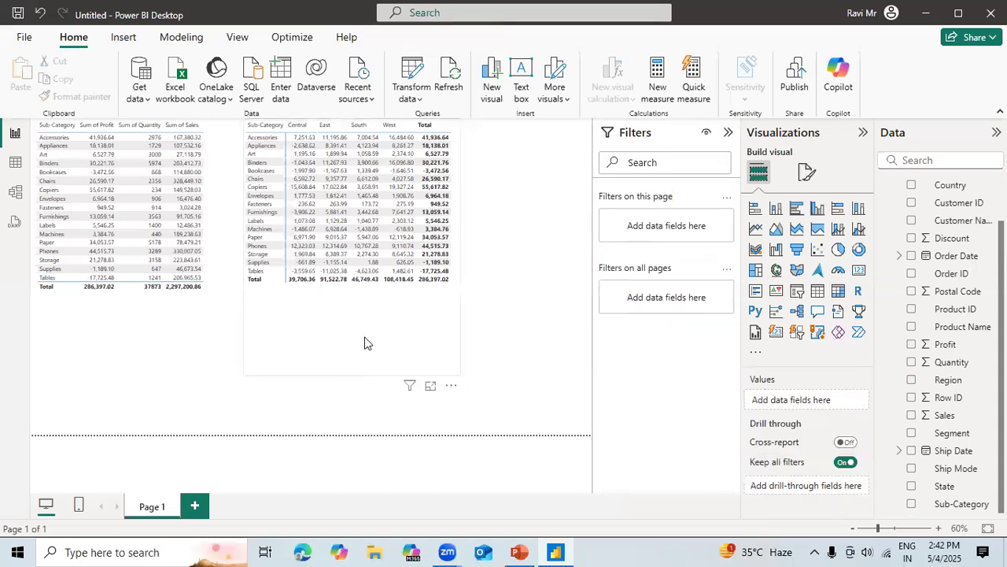
click(365, 342)
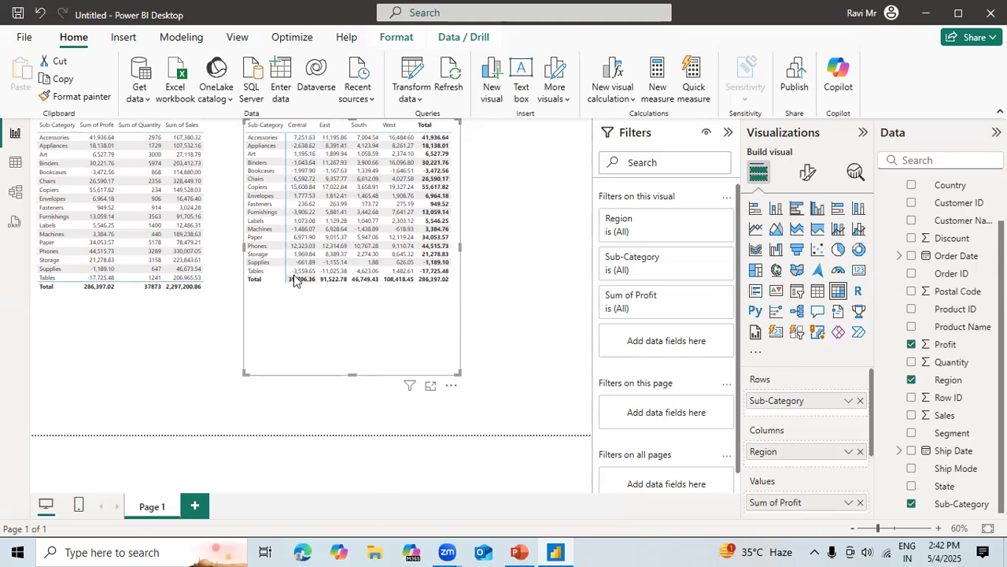
click(188, 320)
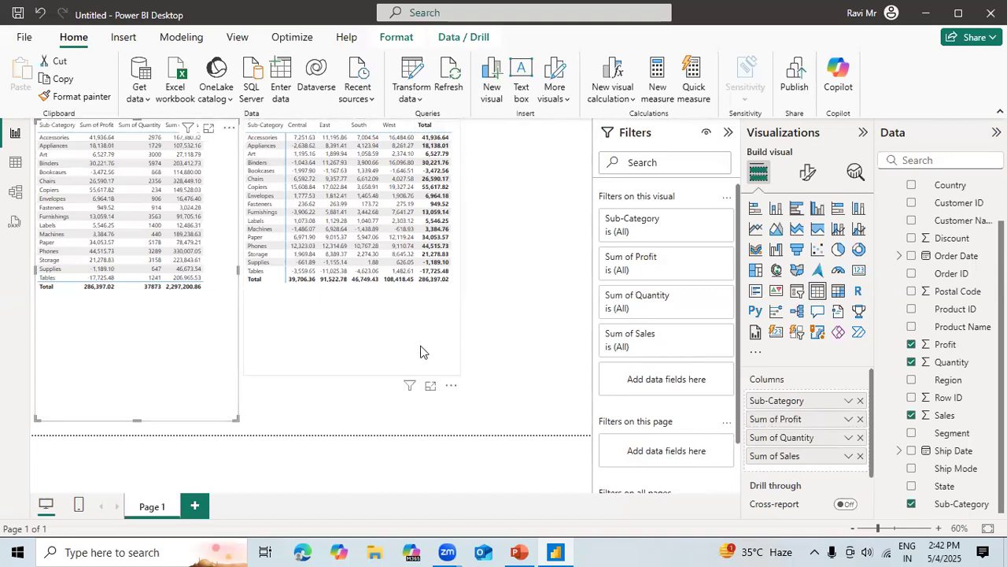
Move the matrix visual to the lower-right corner of the report page, leaving a gap beside the table.
drag(417, 347, 548, 406)
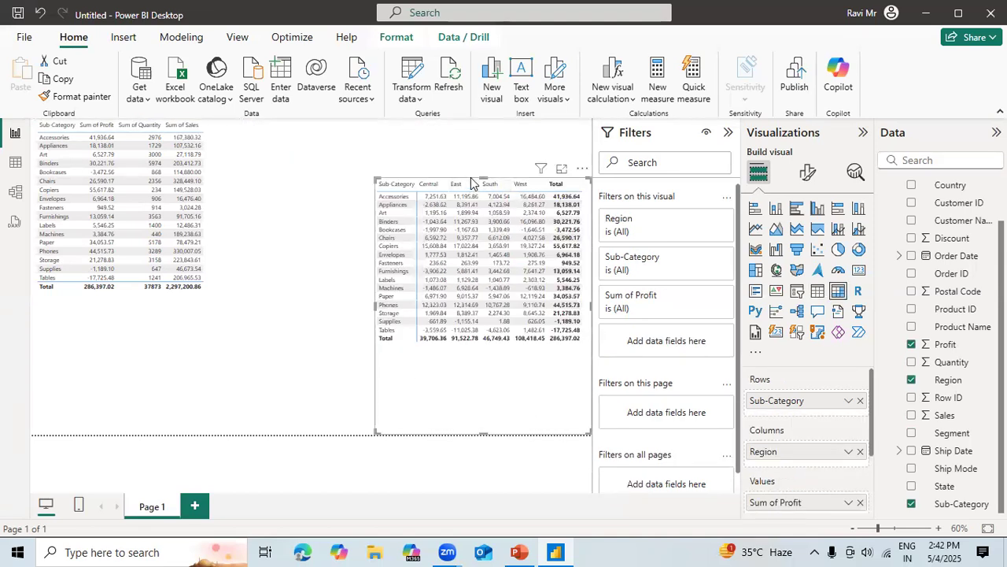
click(470, 163)
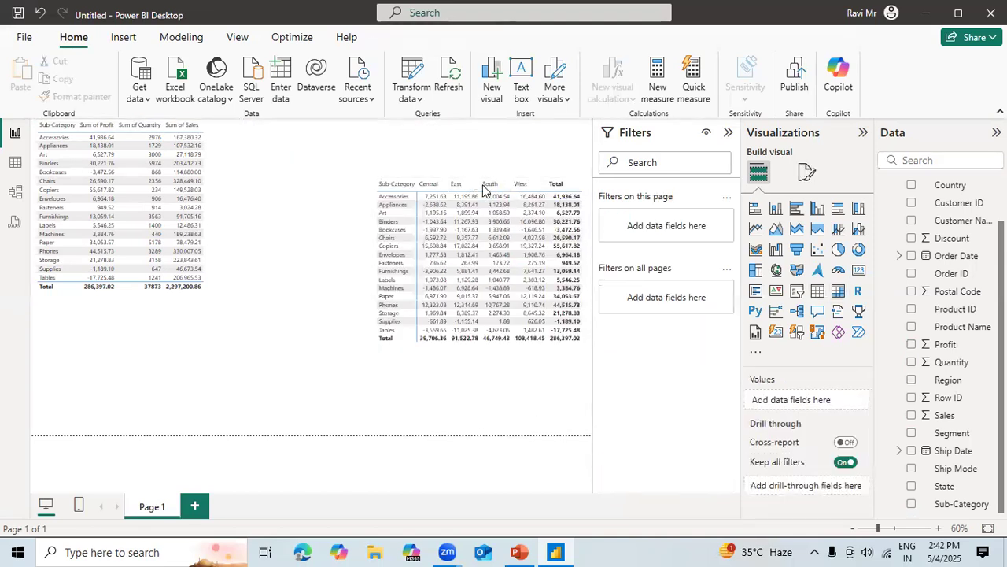
click(446, 380)
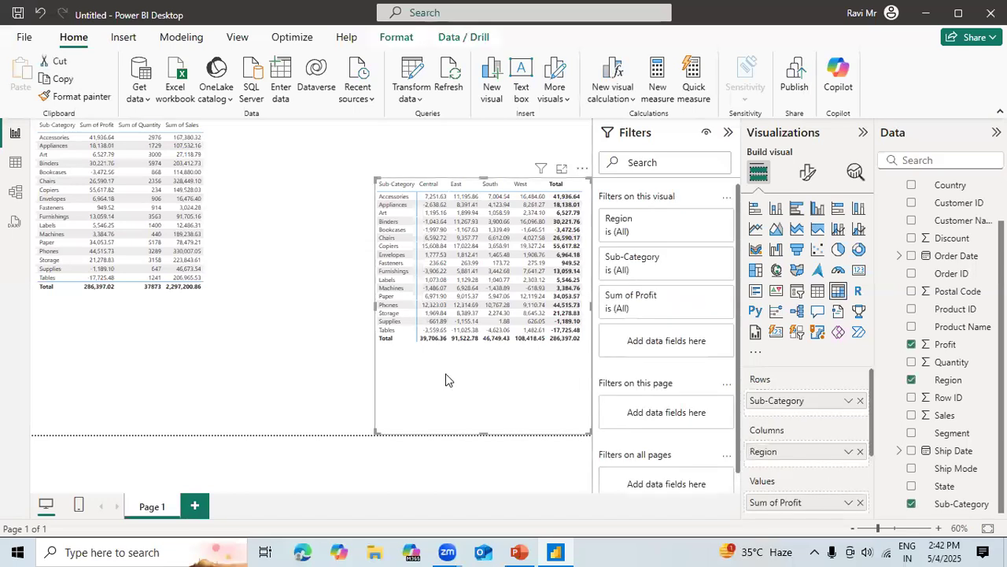
Nudge the matrix visual up to near the page's upper edge and slightly left, level with the table visual.
key(Up)
key(Up)
key(Up)
key(Up)
key(Up)
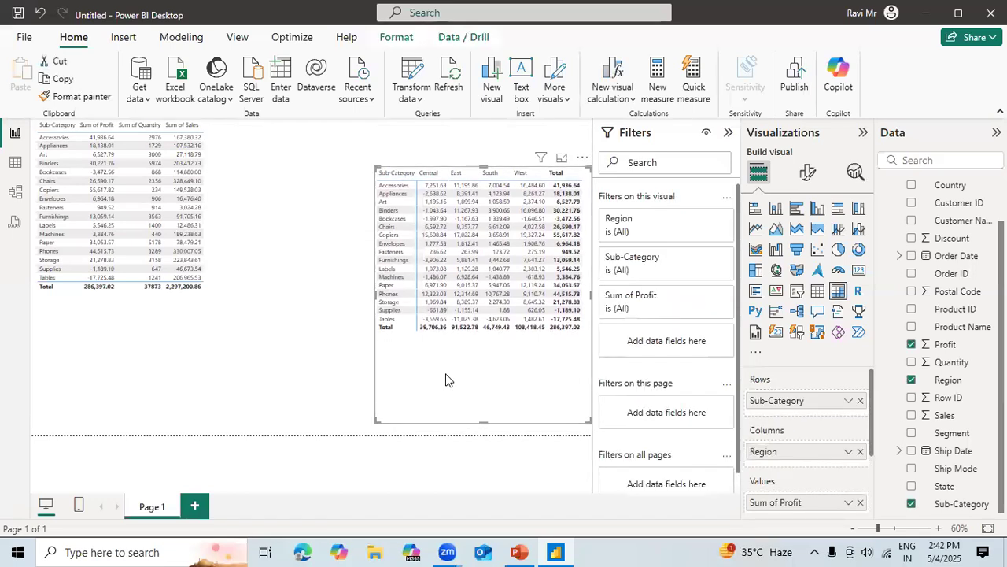
key(Up)
key(Up)
key(Up)
key(Up)
key(Up)
key(Up)
key(Up)
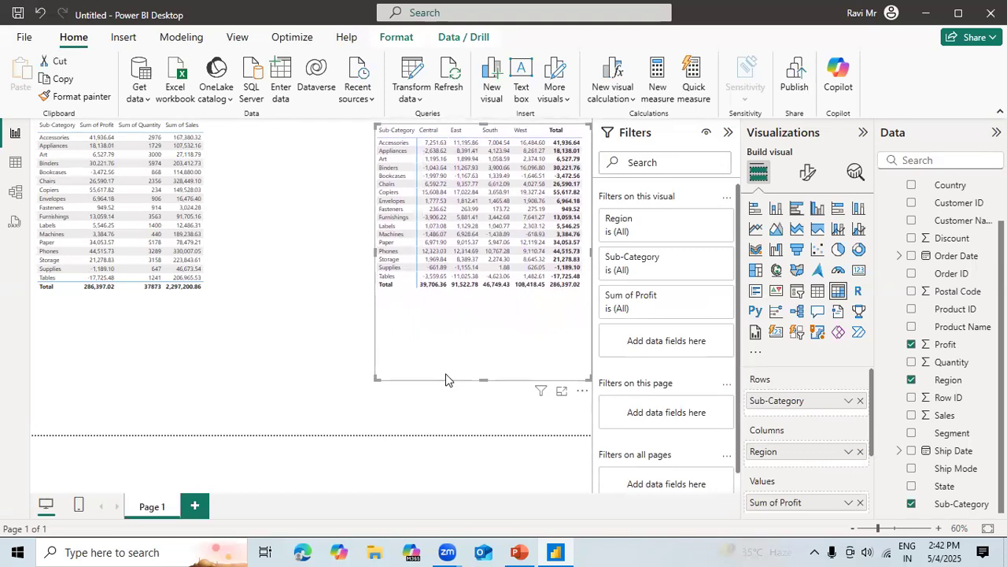
key(Left)
key(Left)
key(Left)
key(Left)
key(Left)
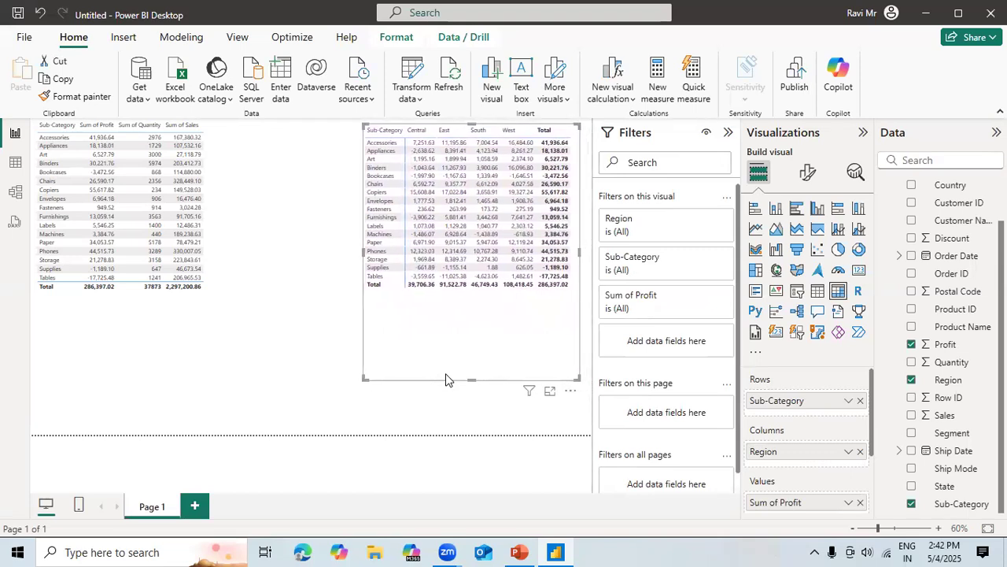
key(Left)
key(Left)
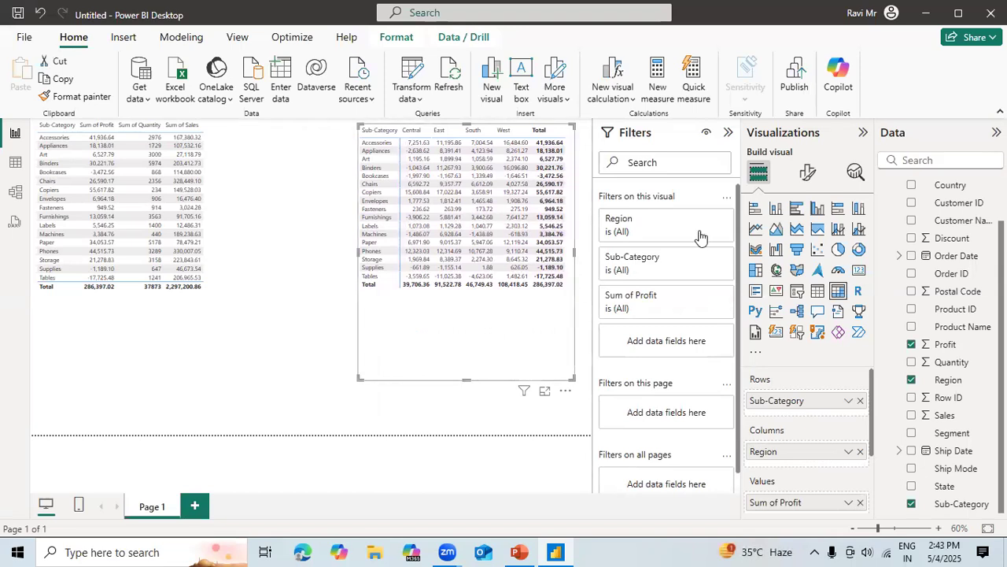
Review the matrix's formatting options, including style presets, size and position, and toggle its title on and back off.
click(806, 174)
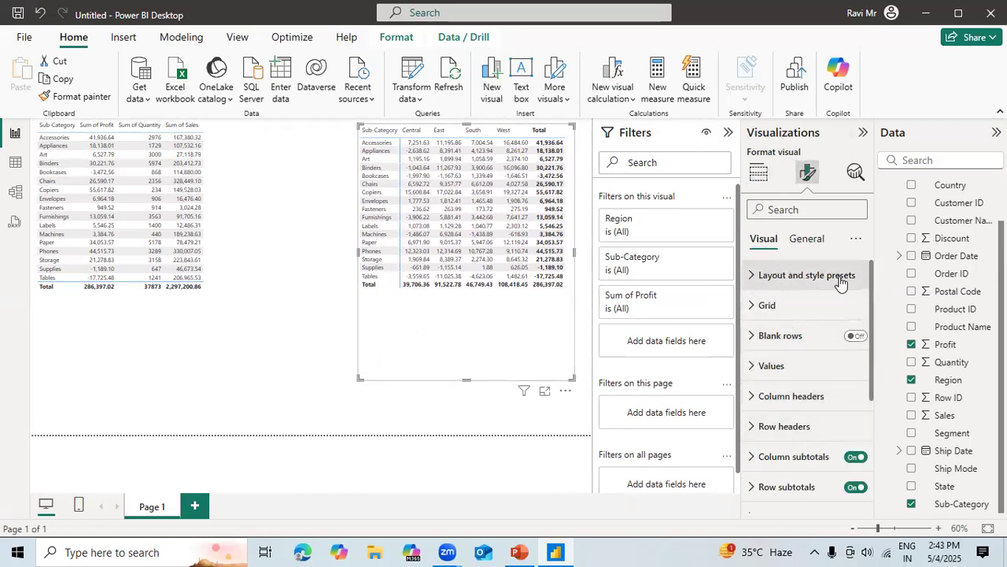
click(751, 276)
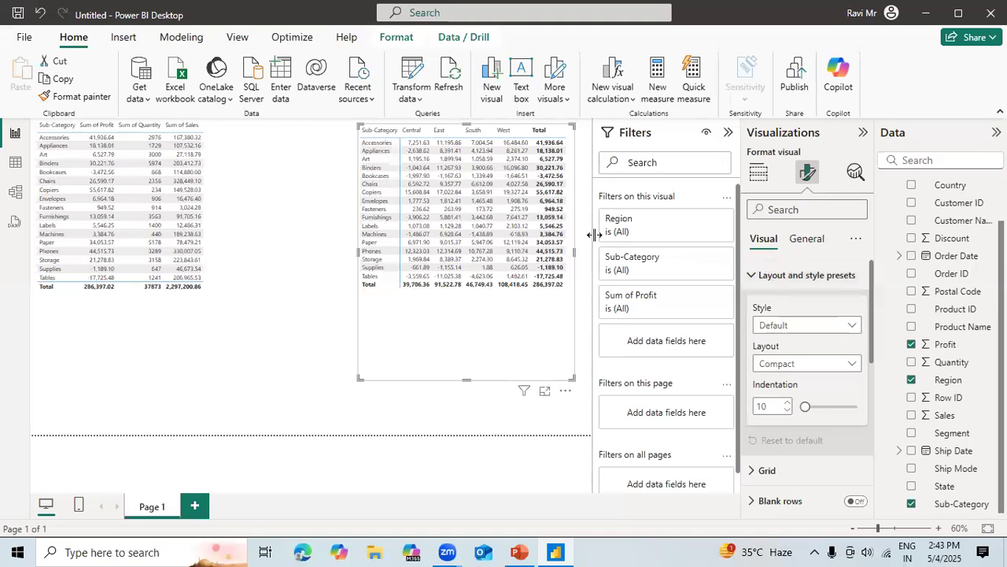
click(804, 240)
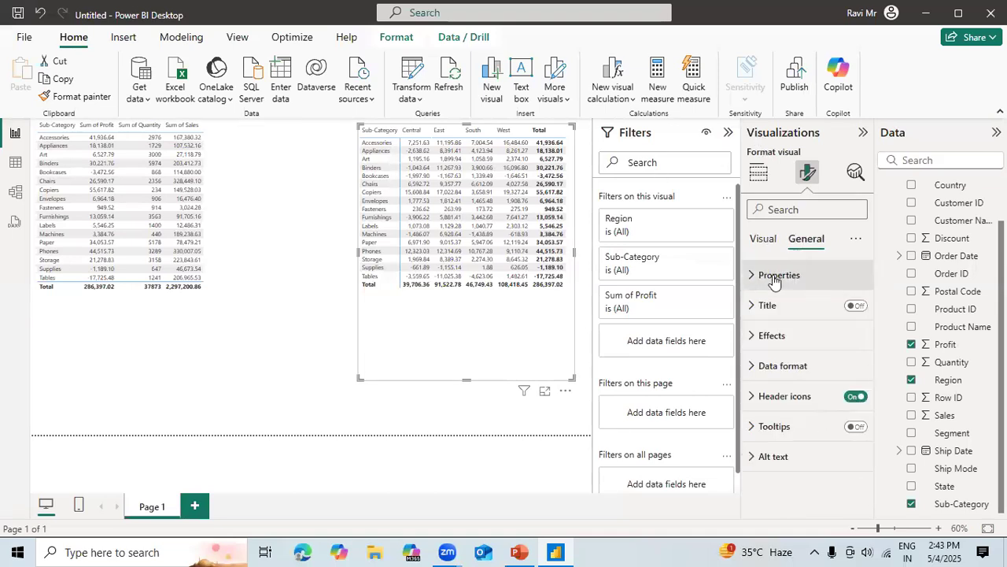
click(775, 275)
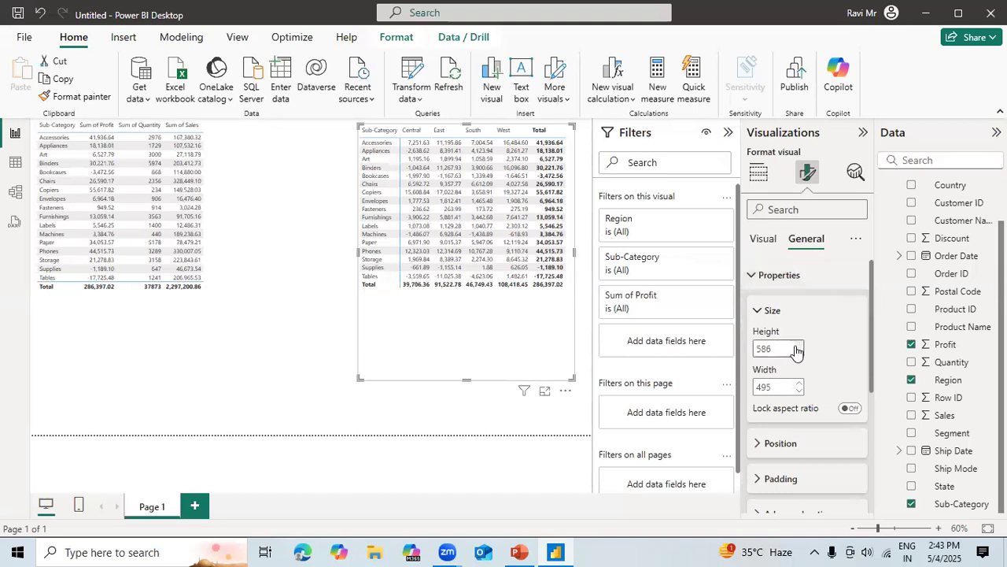
click(789, 445)
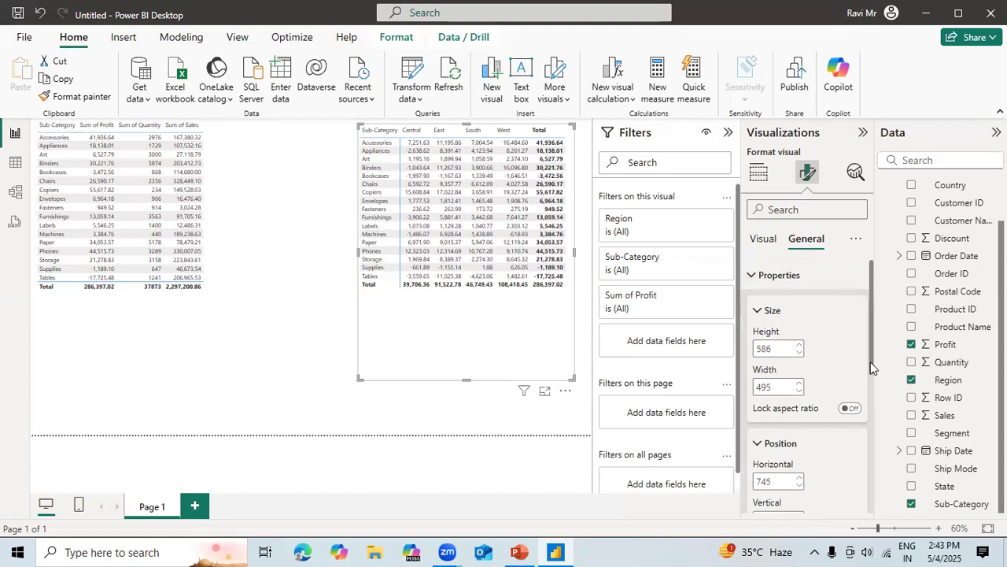
scroll(867, 400, down, 4)
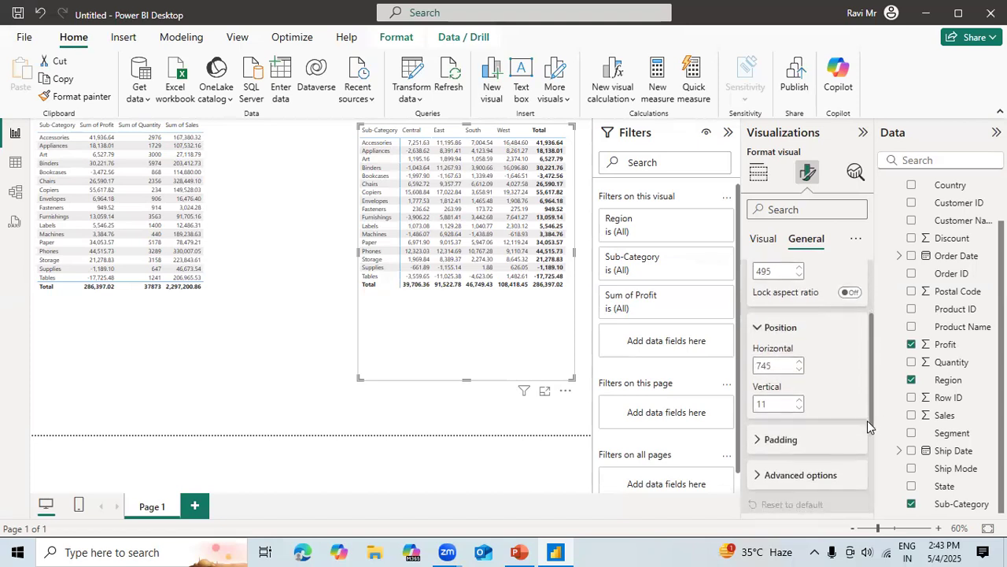
scroll(868, 495, down, 1)
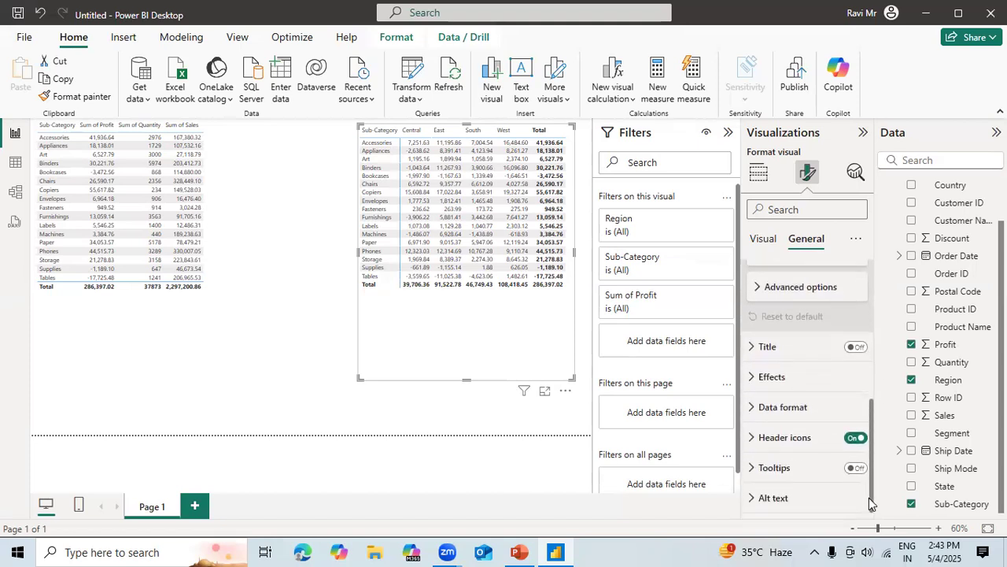
click(857, 348)
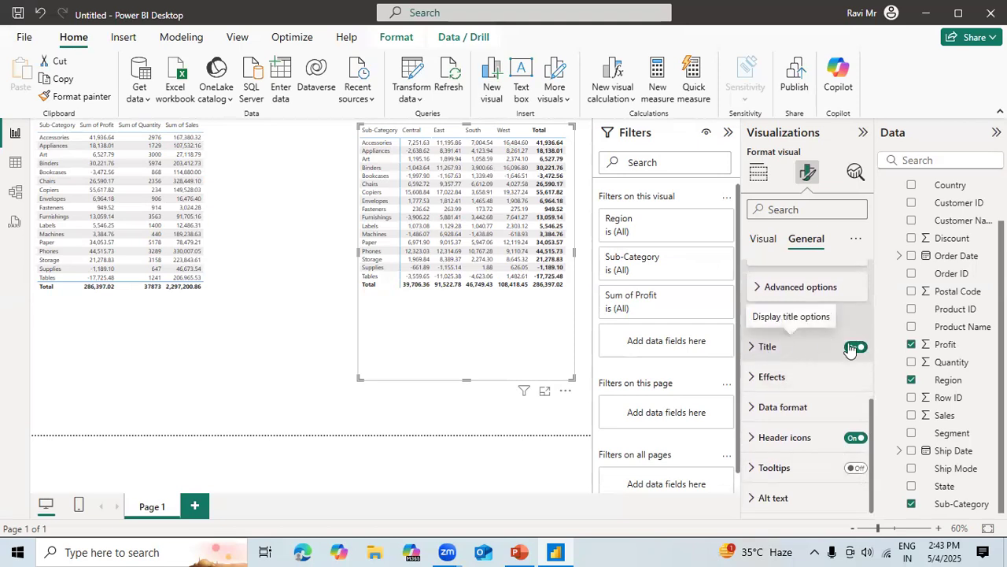
click(854, 347)
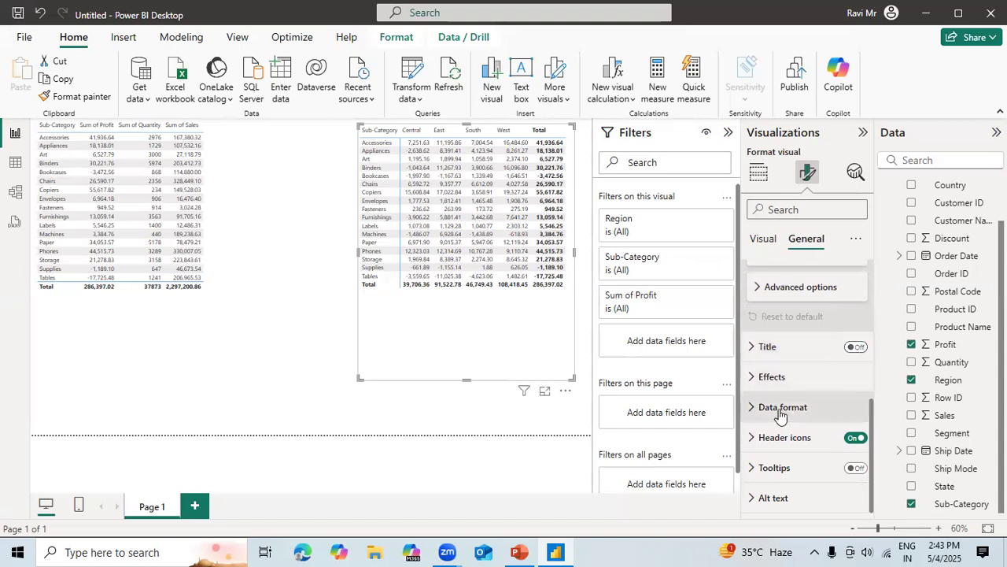
Try a light gray background on the matrix, return it to white (#FFFFFF), and turn the background off.
click(749, 382)
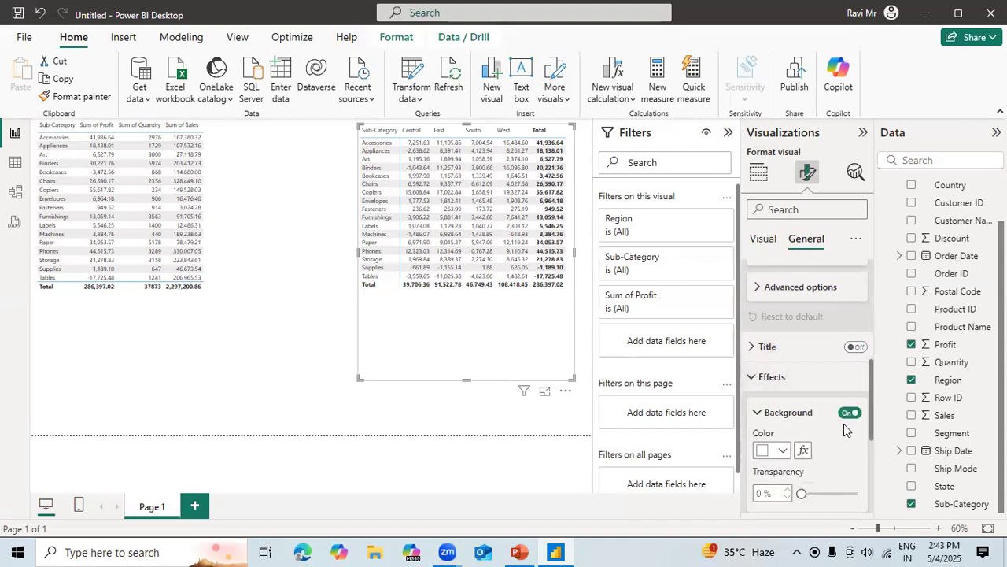
click(784, 452)
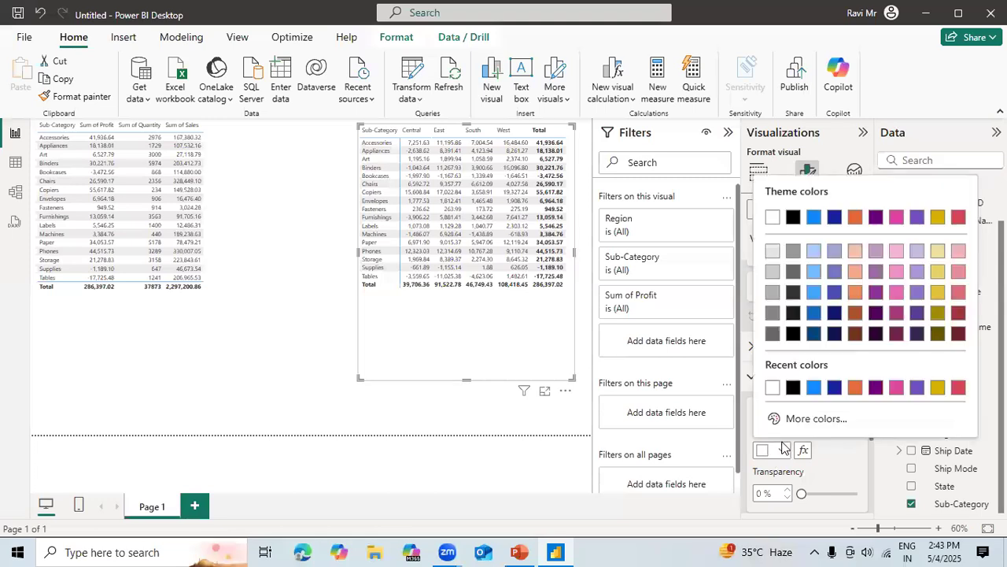
click(774, 252)
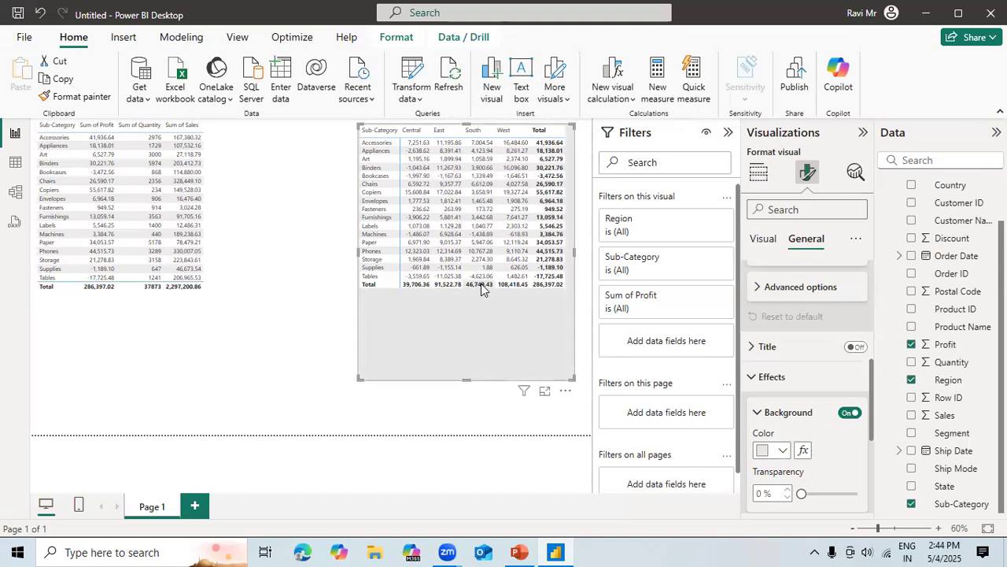
click(783, 451)
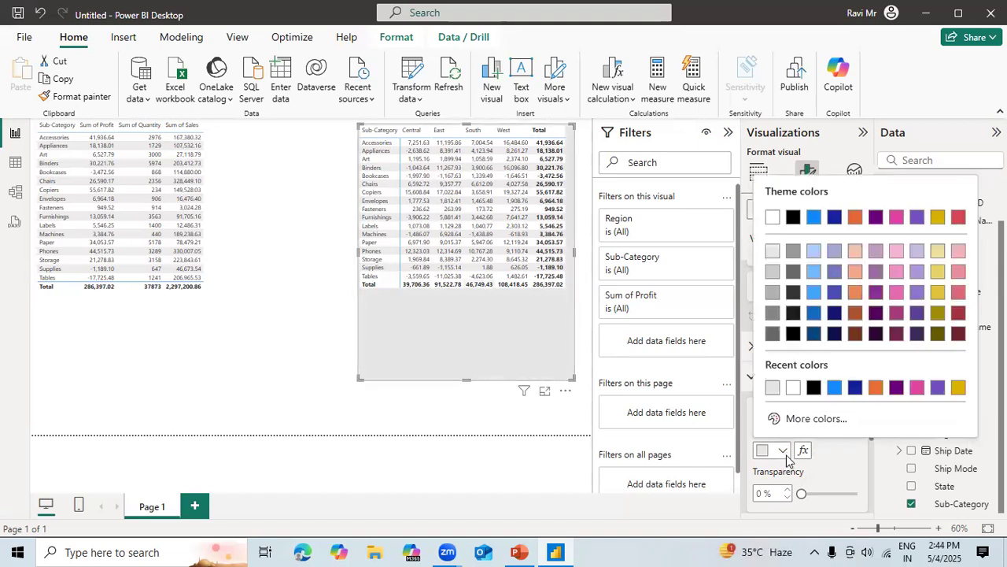
click(793, 386)
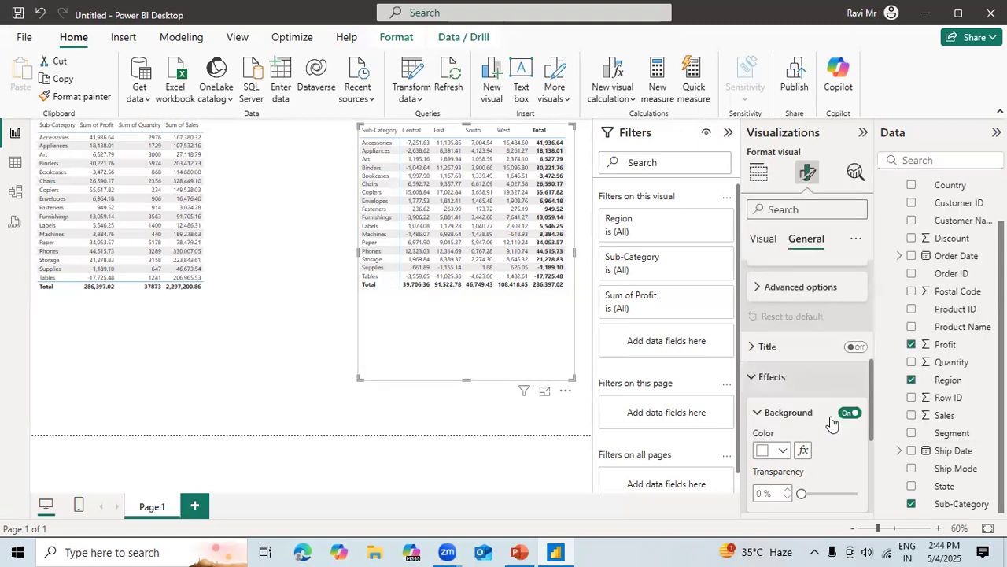
click(849, 413)
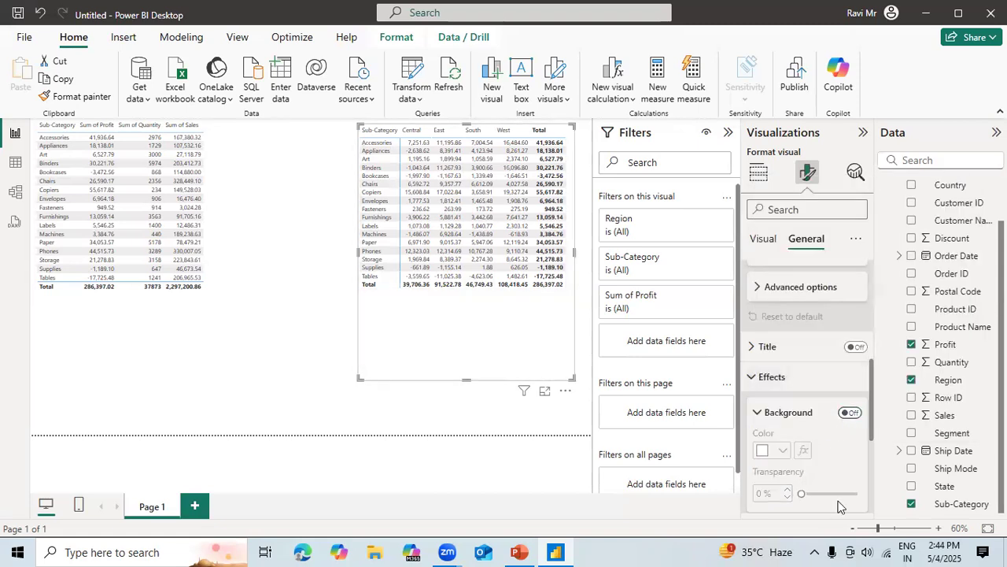
drag(871, 437, 872, 526)
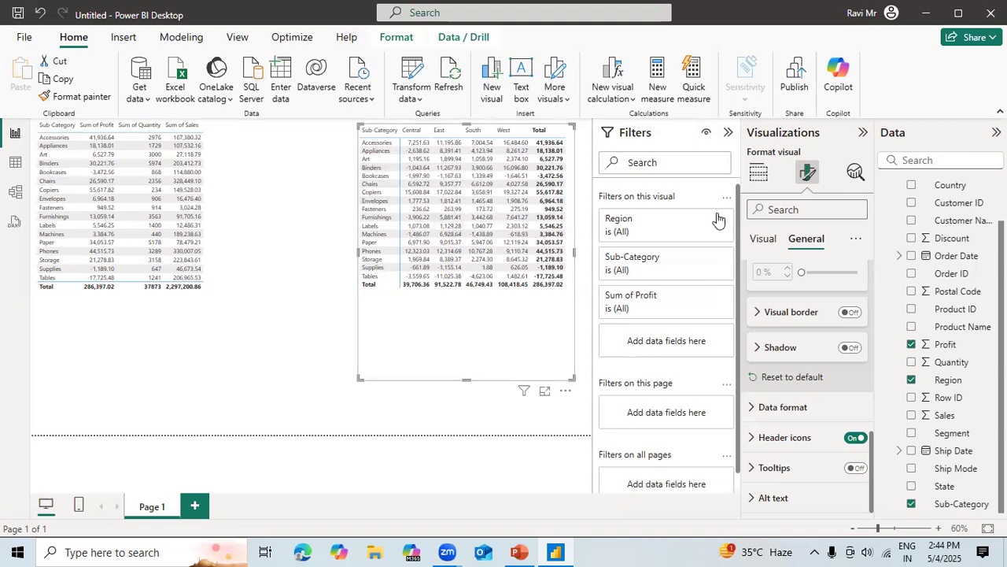
Try the Minimal, Bold header and Alternating rows style presets on the matrix.
click(763, 240)
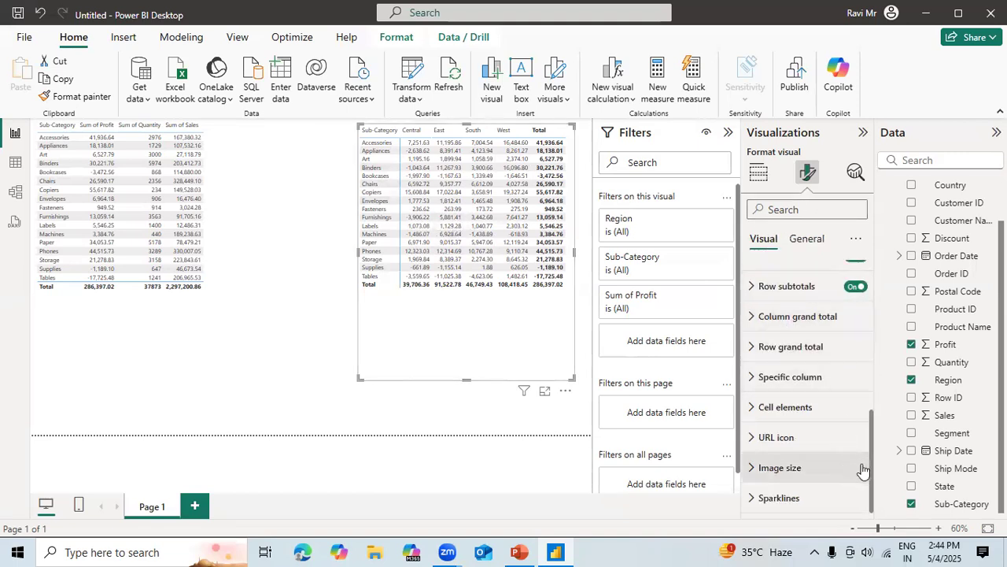
drag(871, 466, 872, 307)
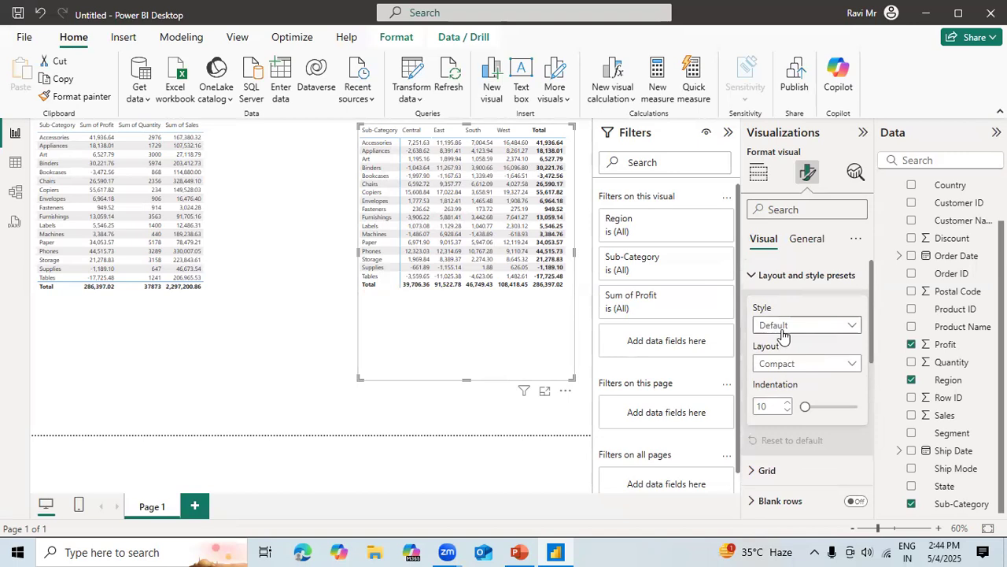
click(809, 330)
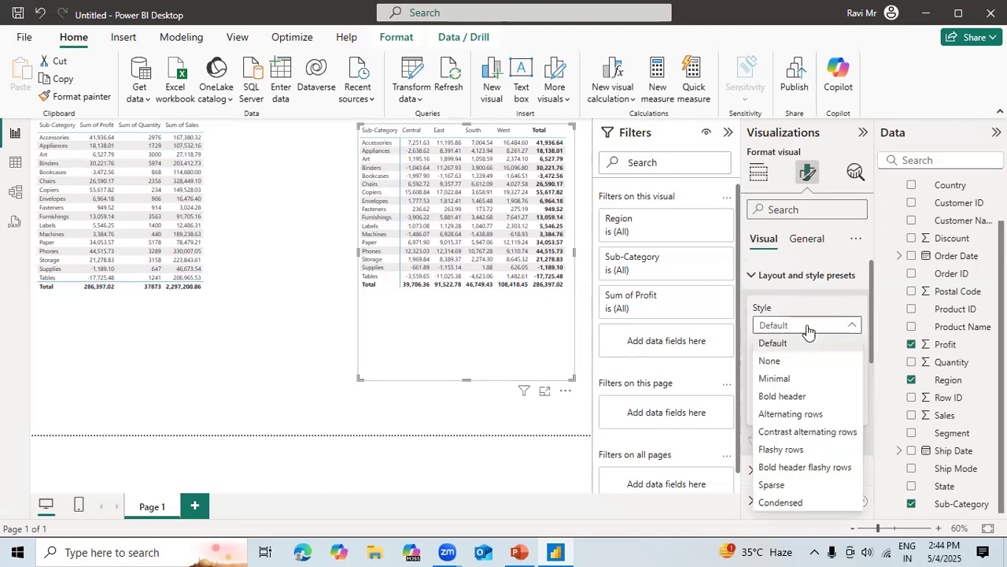
click(784, 379)
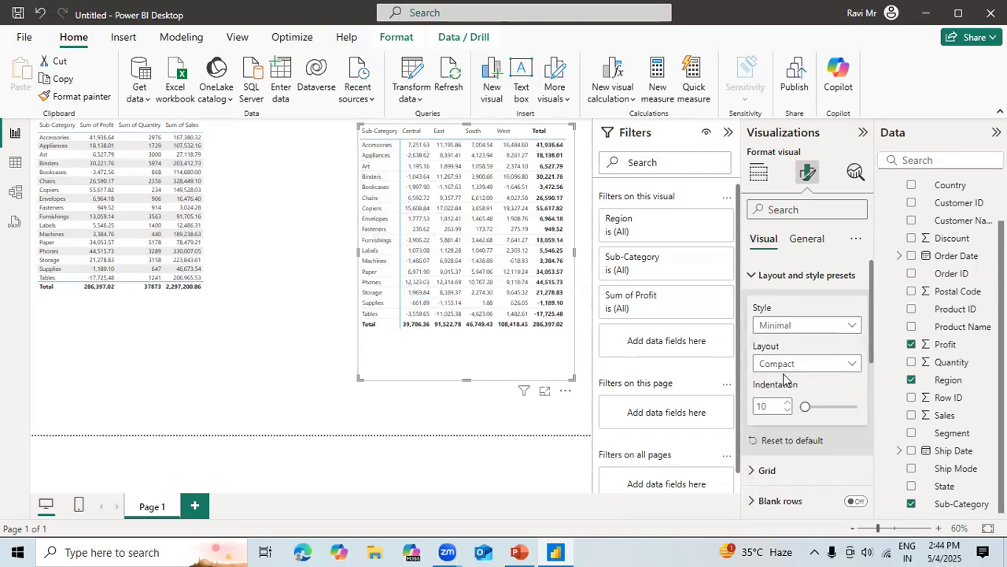
click(803, 327)
click(791, 397)
click(801, 335)
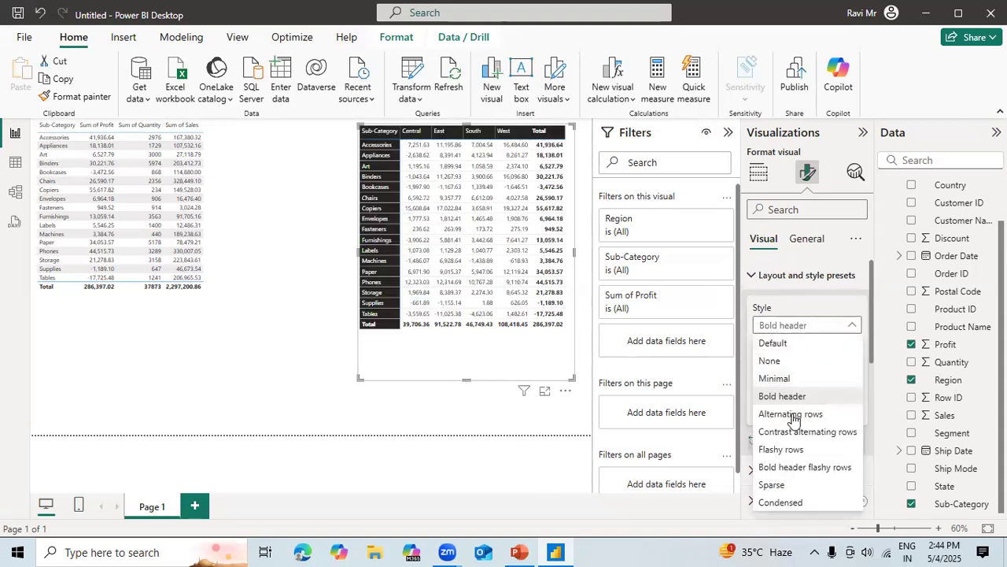
click(791, 414)
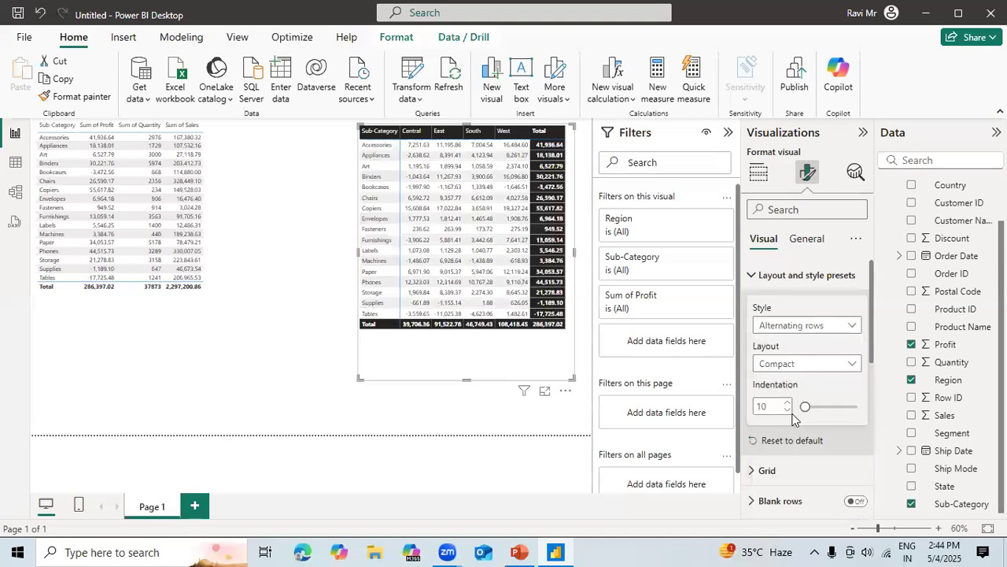
Try the Contrast alternating rows and Flashy rows style presets on the matrix, and restore the Default style.
click(809, 329)
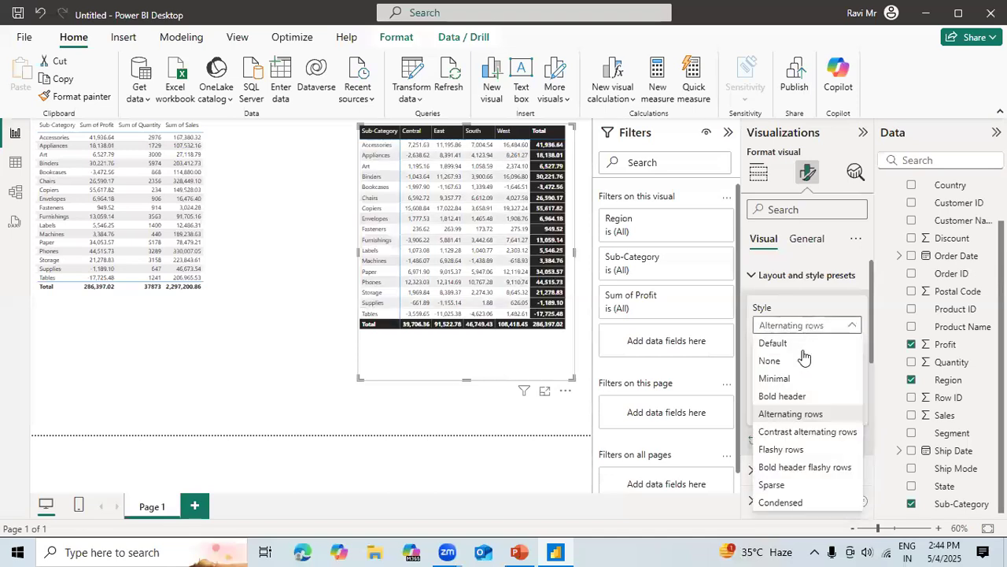
click(791, 435)
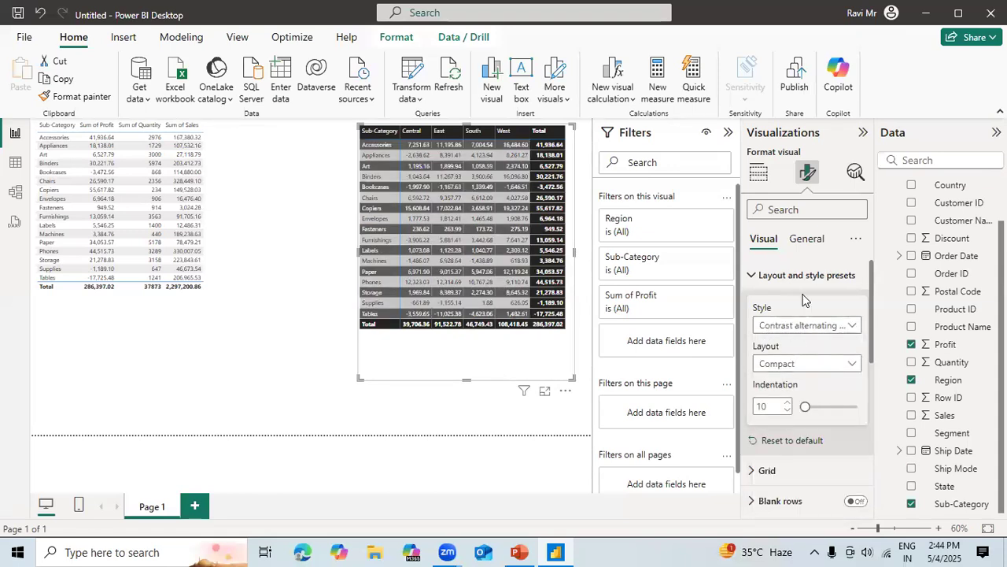
click(797, 336)
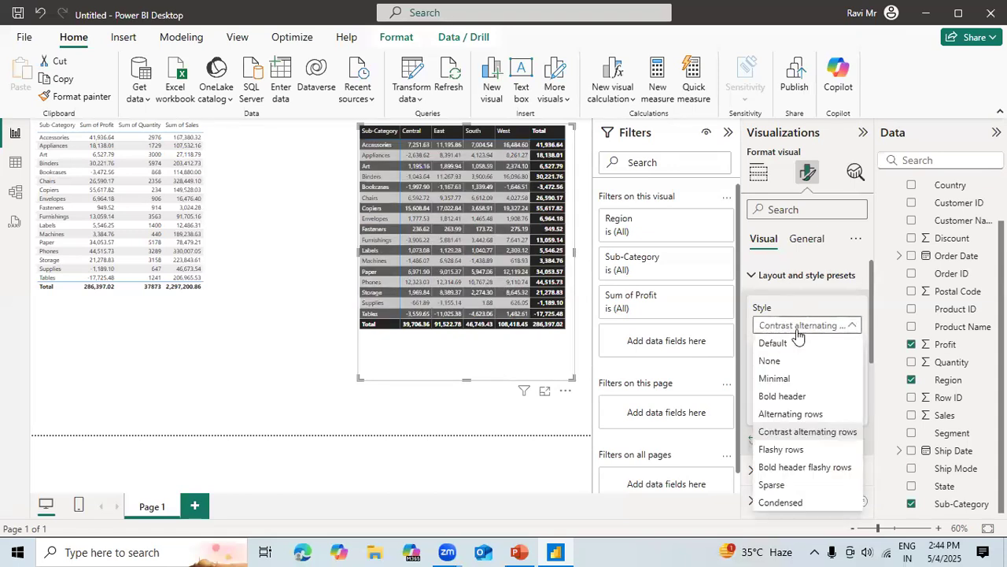
click(779, 450)
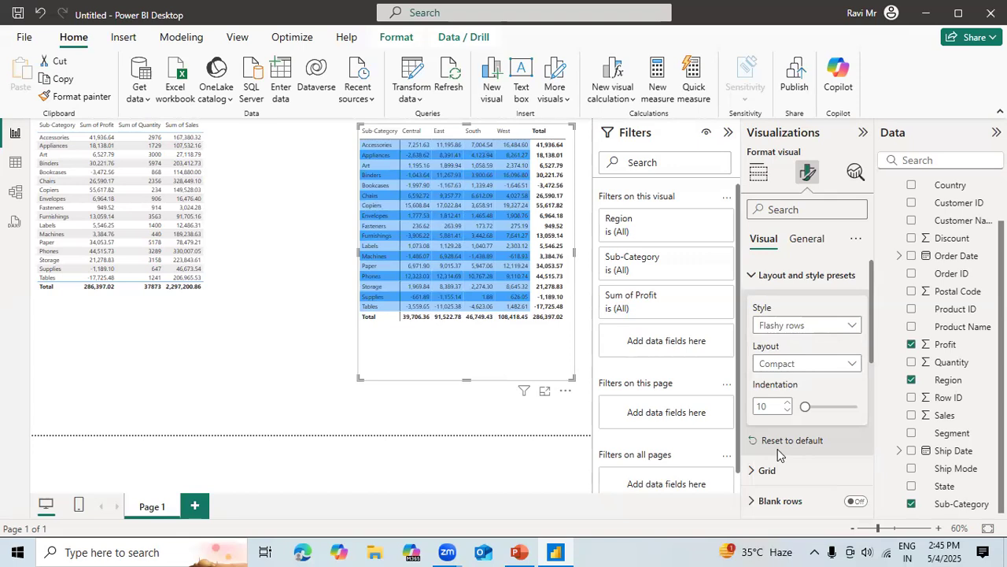
click(824, 329)
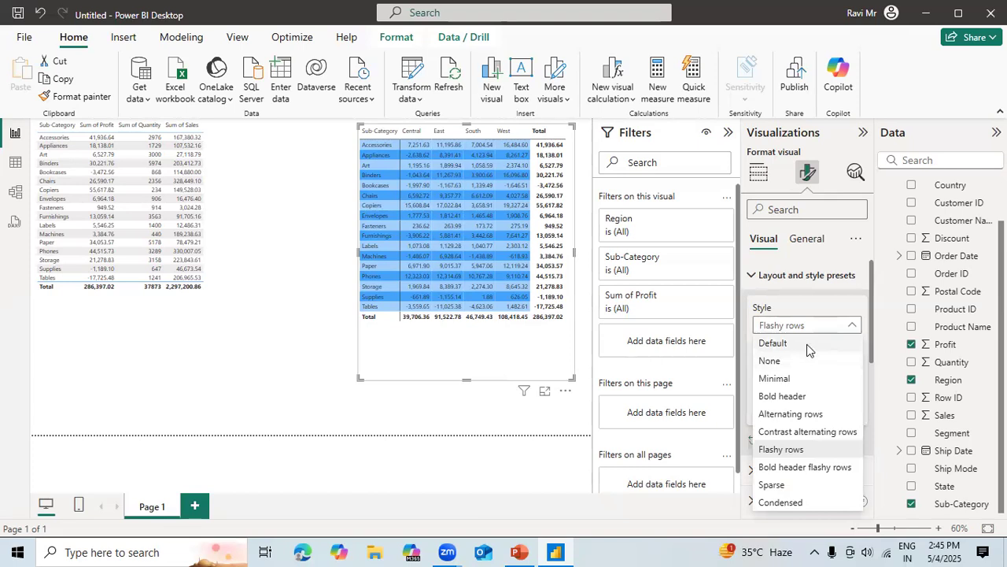
click(807, 344)
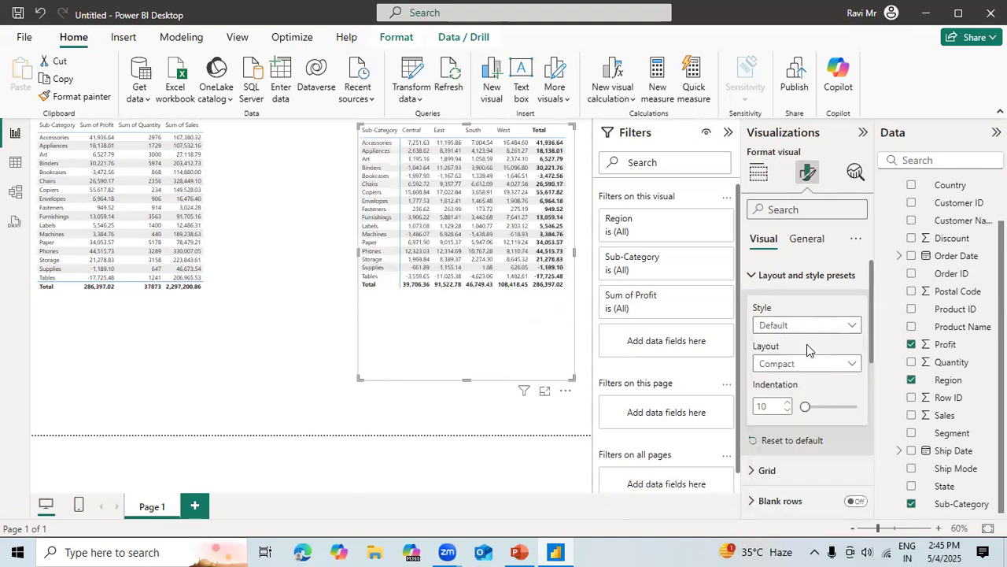
Set the matrix's layout to Outline.
click(840, 367)
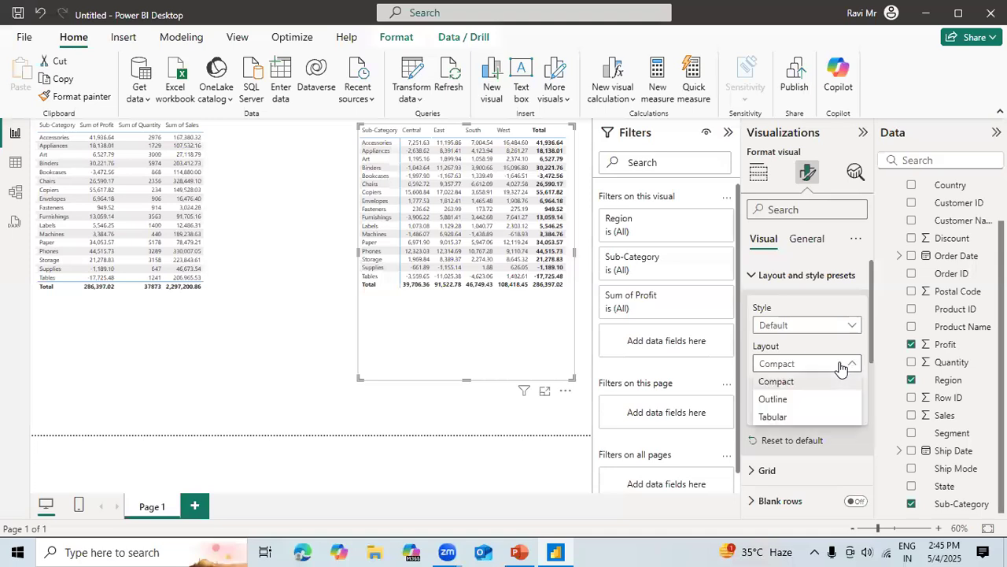
click(794, 399)
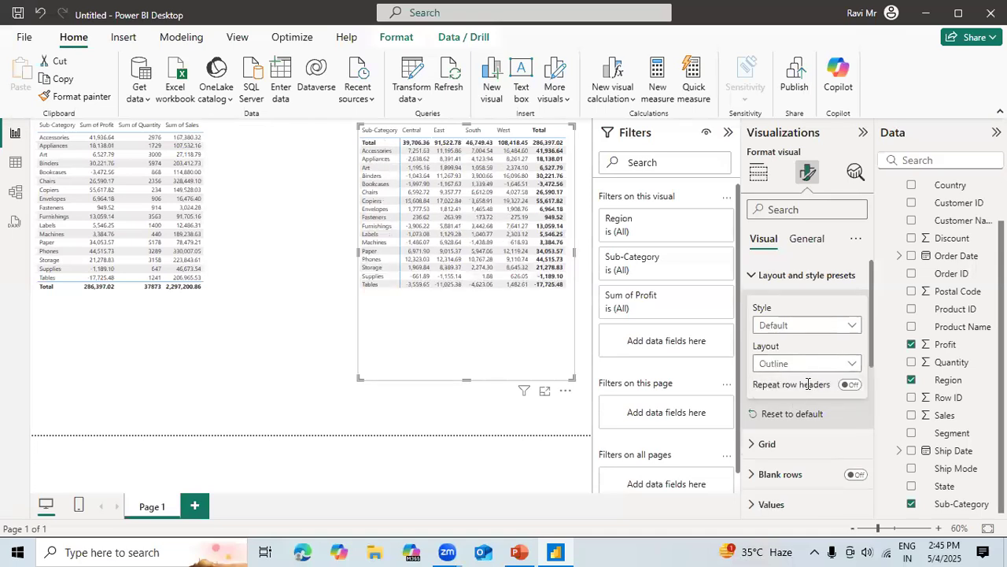
Try the Tabular layout on the matrix, and set its layout to Compact.
click(813, 364)
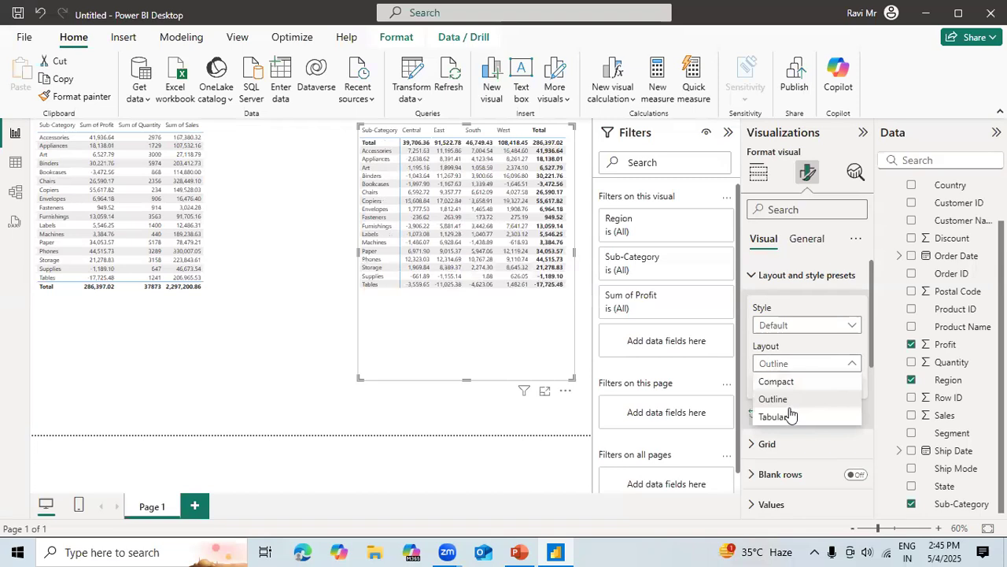
click(790, 416)
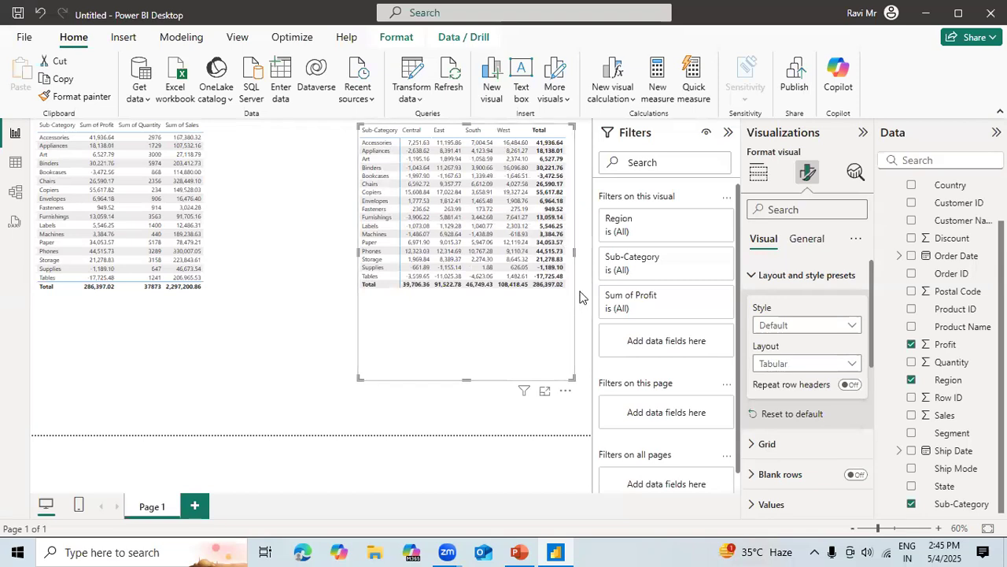
click(843, 366)
click(803, 382)
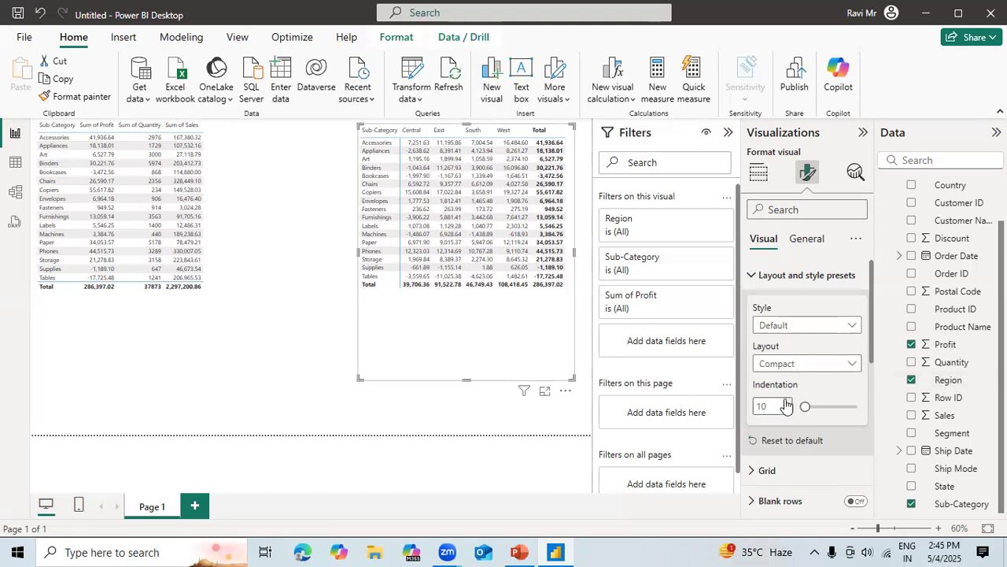
Try row indentations of 53, 12 and 0 on the matrix, extend its left edge outward, and return the indentation to 10.
drag(822, 406, 819, 404)
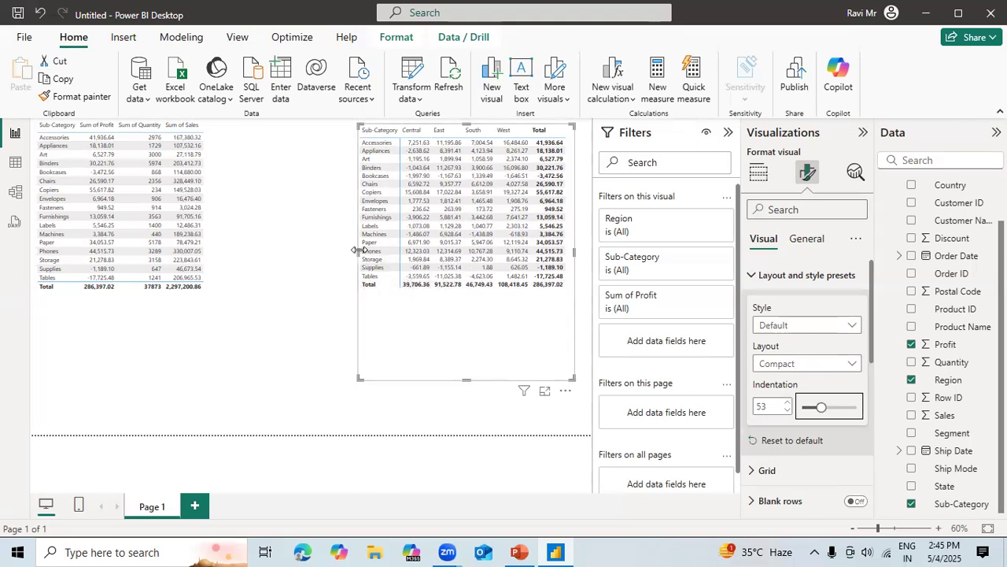
drag(358, 250, 320, 252)
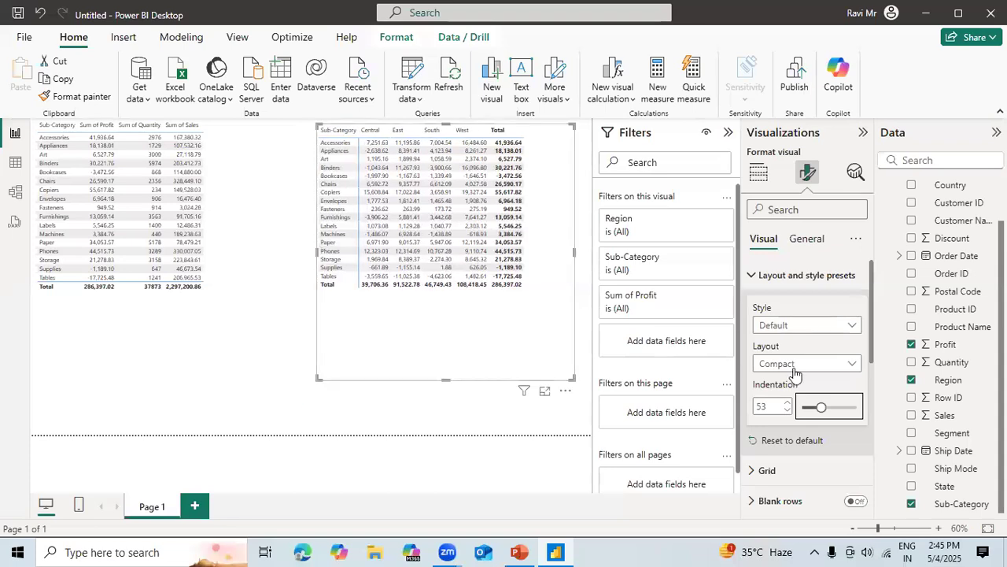
click(807, 409)
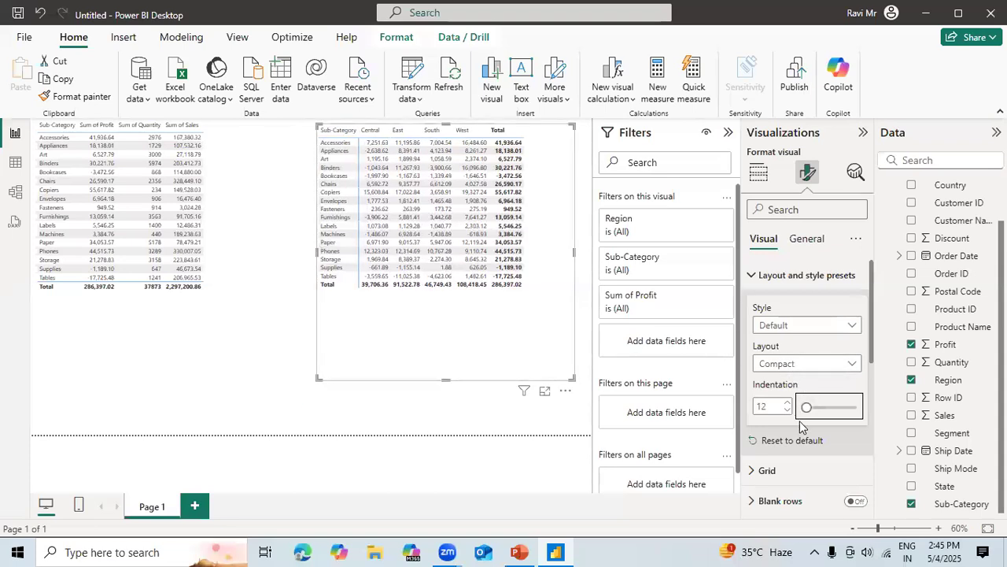
drag(806, 408, 801, 408)
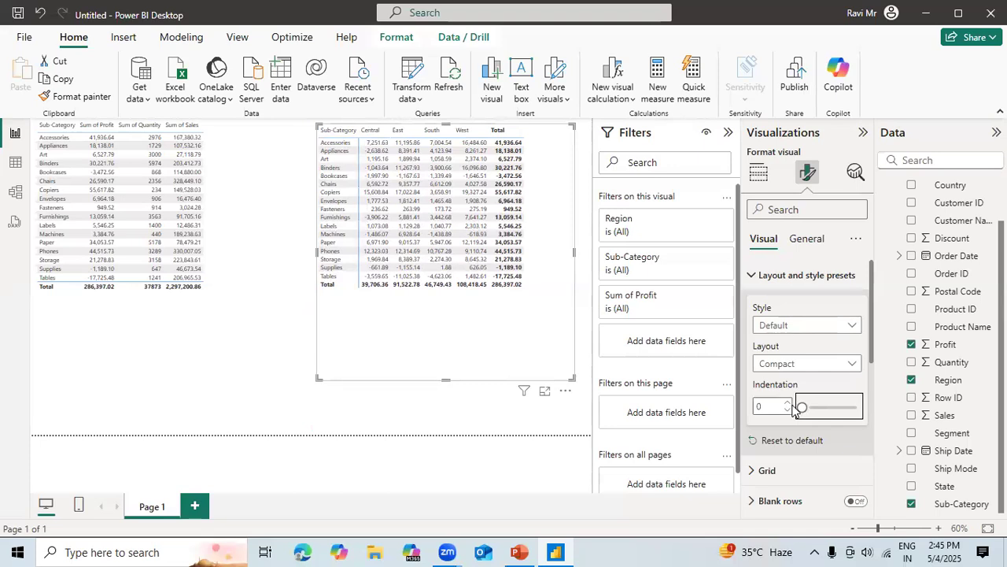
click(806, 408)
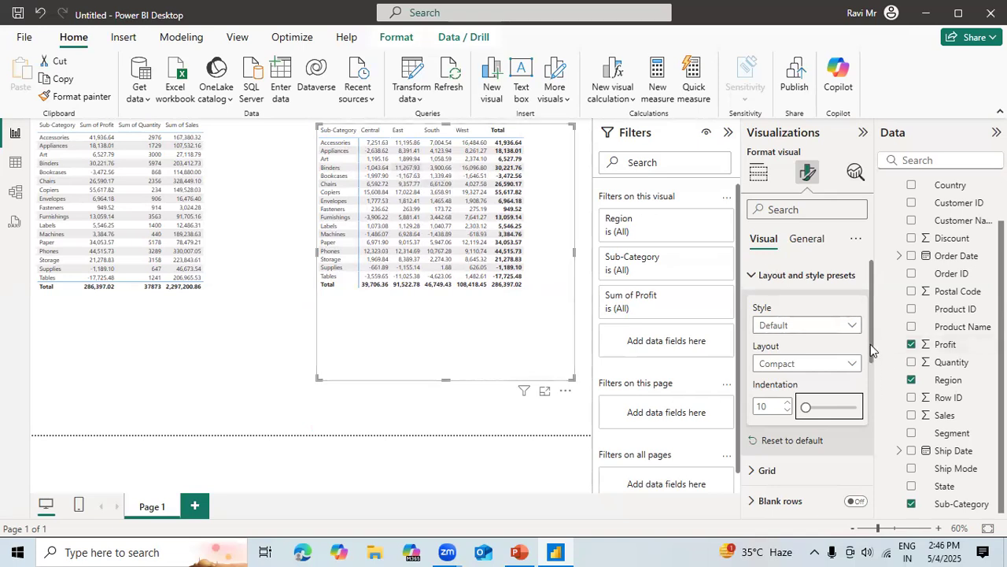
Try dark gold horizontal gridlines with widths 3 and 2 on the matrix, and turn the horizontal gridlines off.
scroll(870, 357, down, 3)
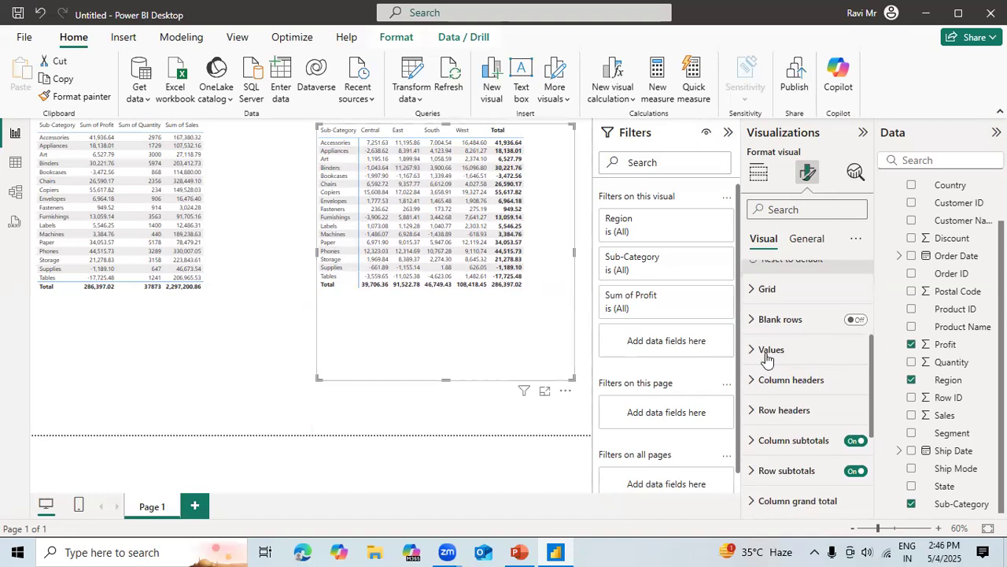
click(761, 291)
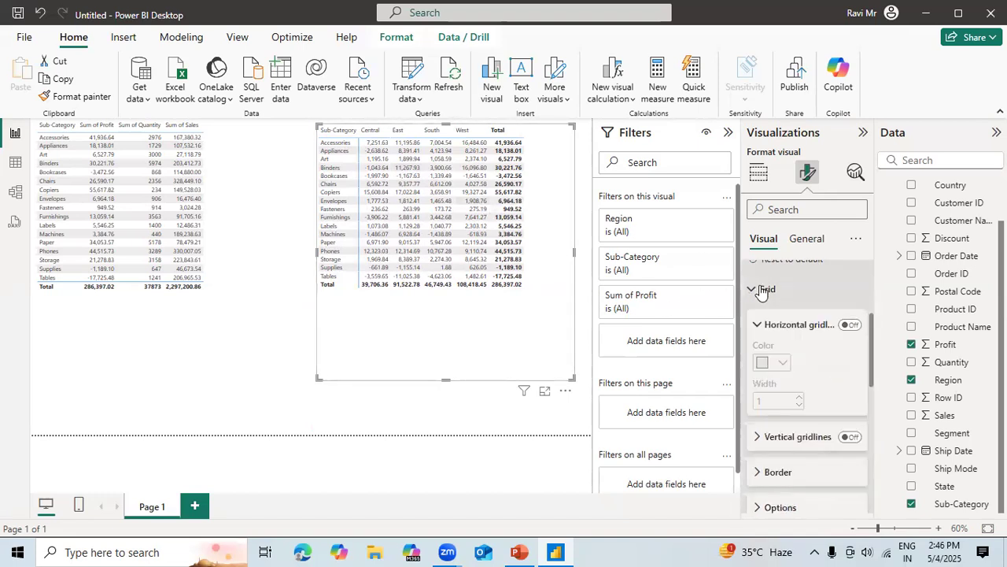
click(852, 326)
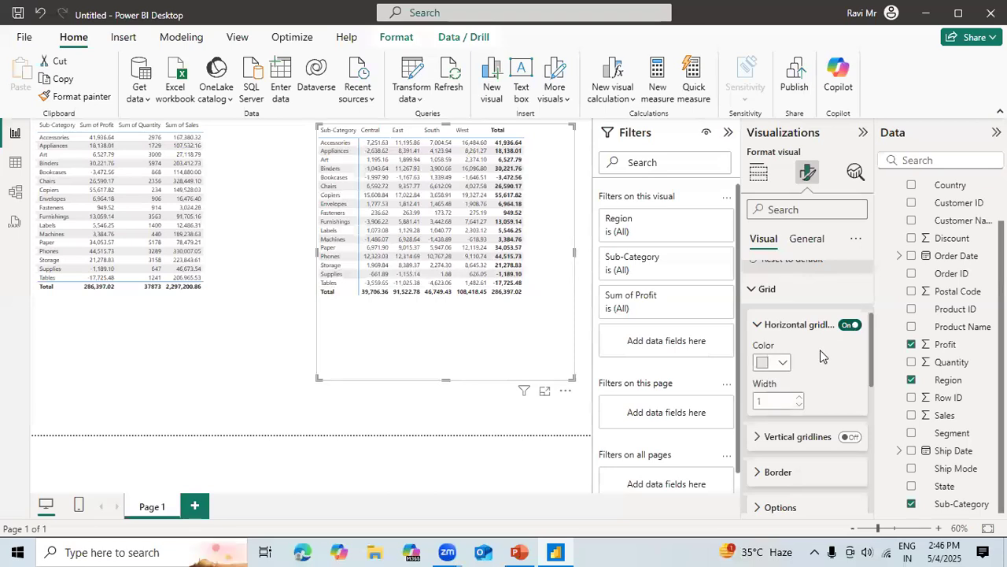
click(782, 365)
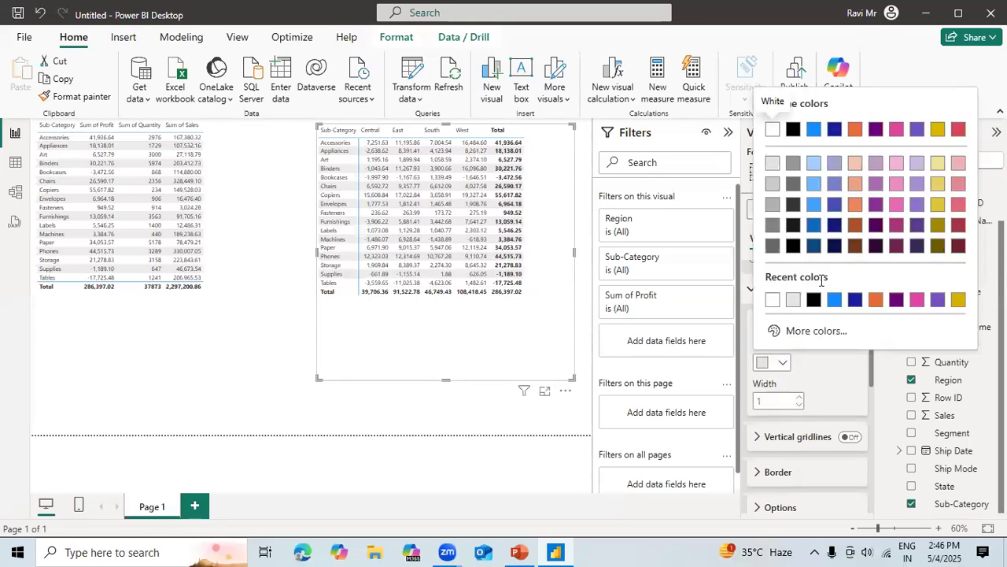
click(937, 244)
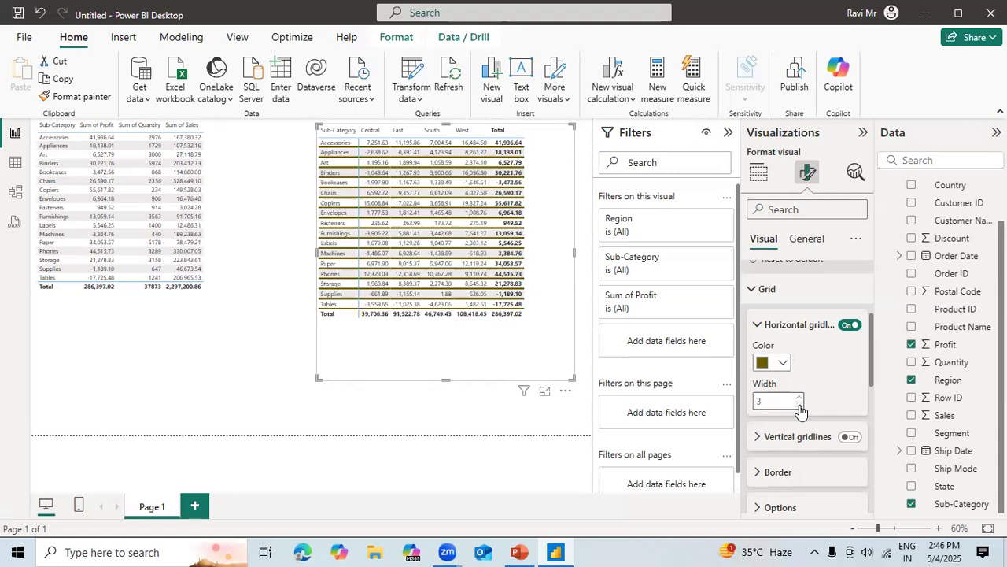
click(799, 406)
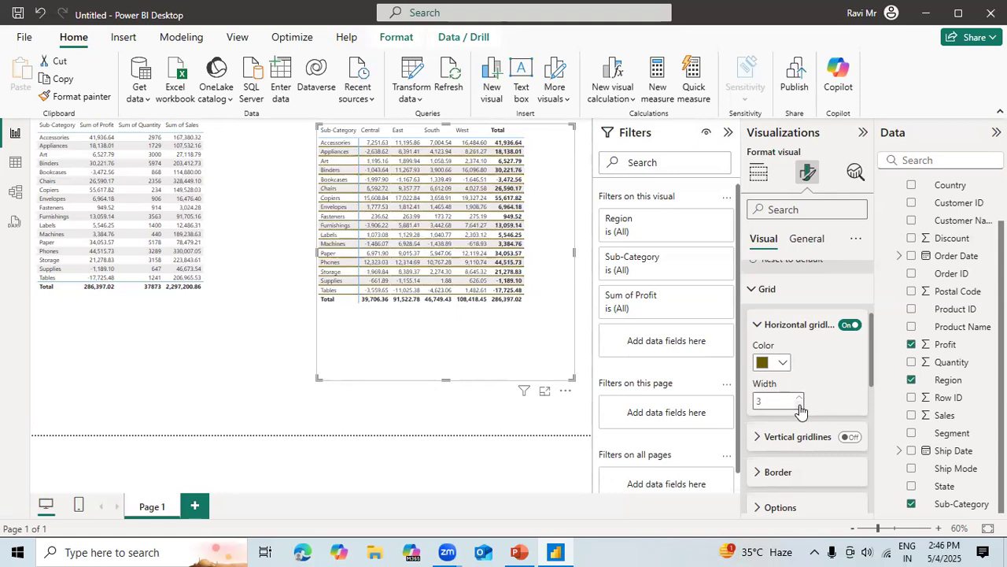
click(850, 325)
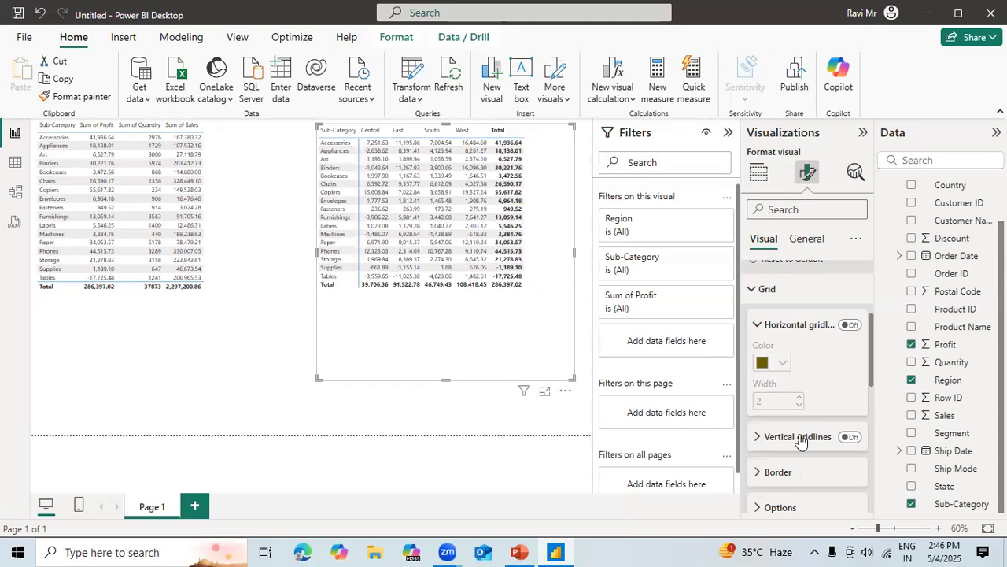
Try dark gold vertical gridlines on the matrix, and turn the vertical gridlines off.
click(852, 440)
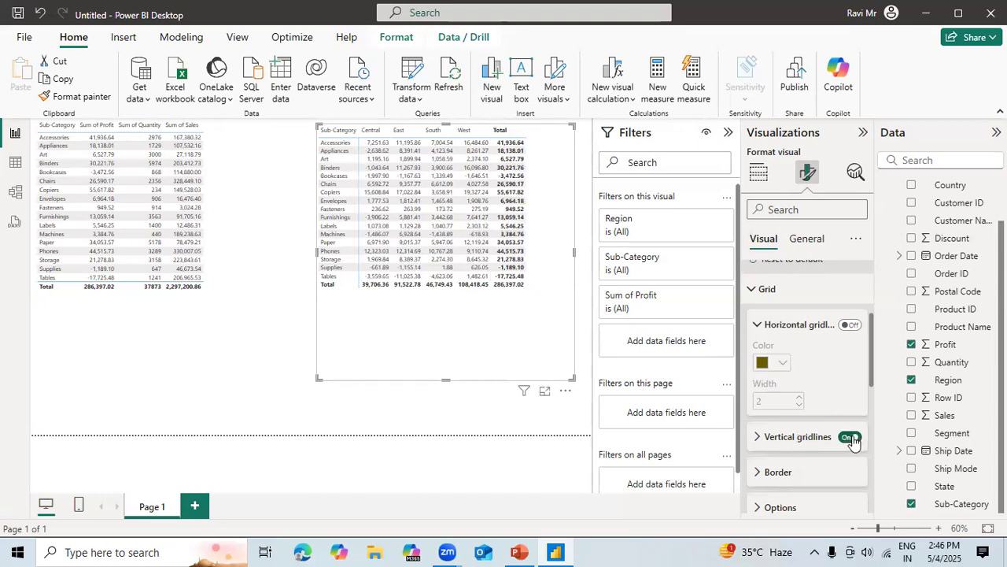
click(759, 438)
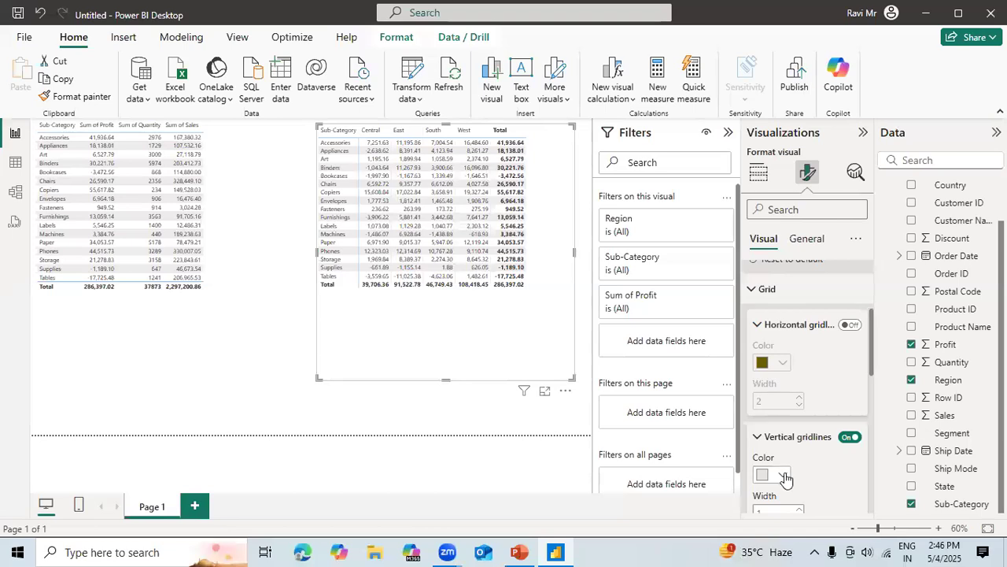
click(783, 475)
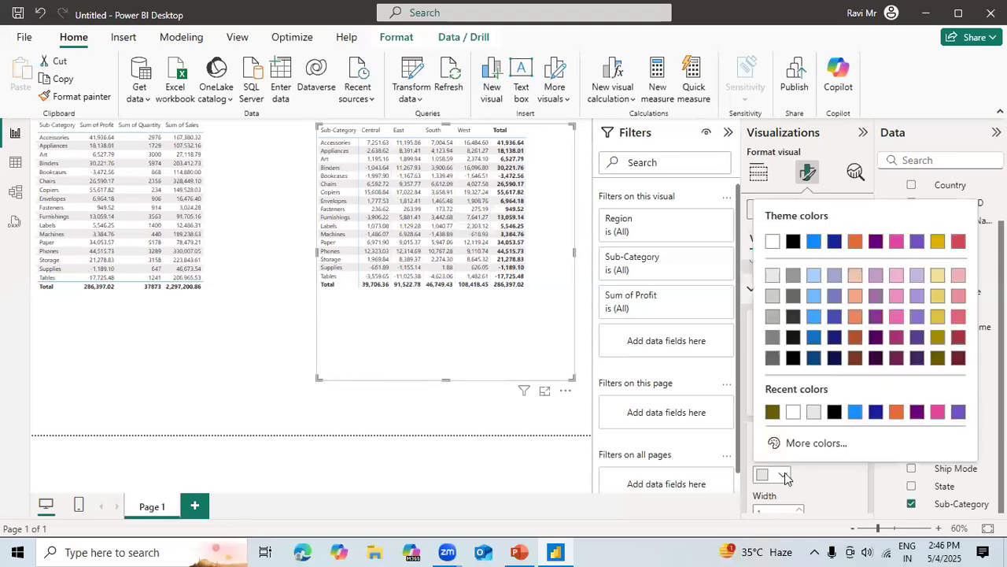
click(938, 336)
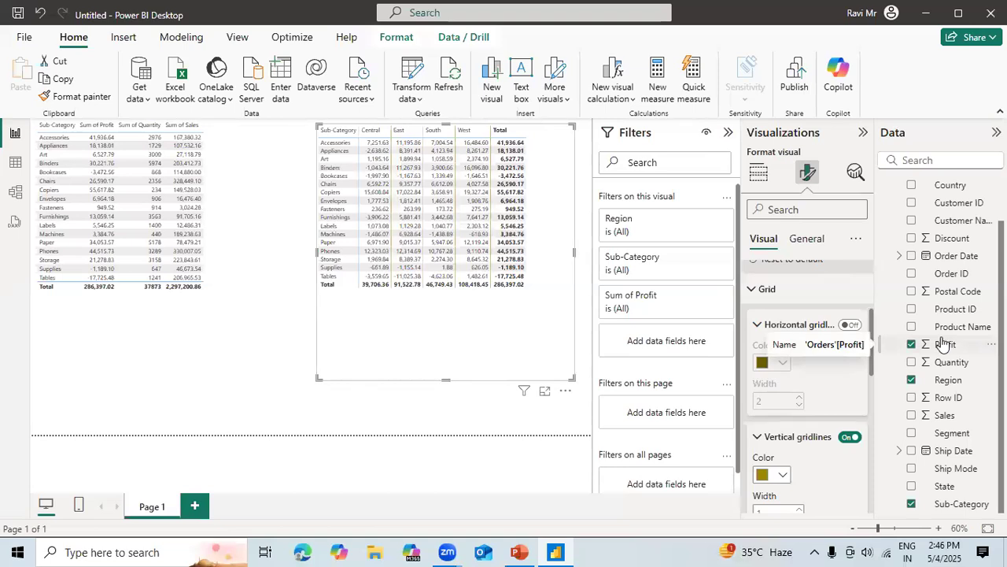
click(848, 437)
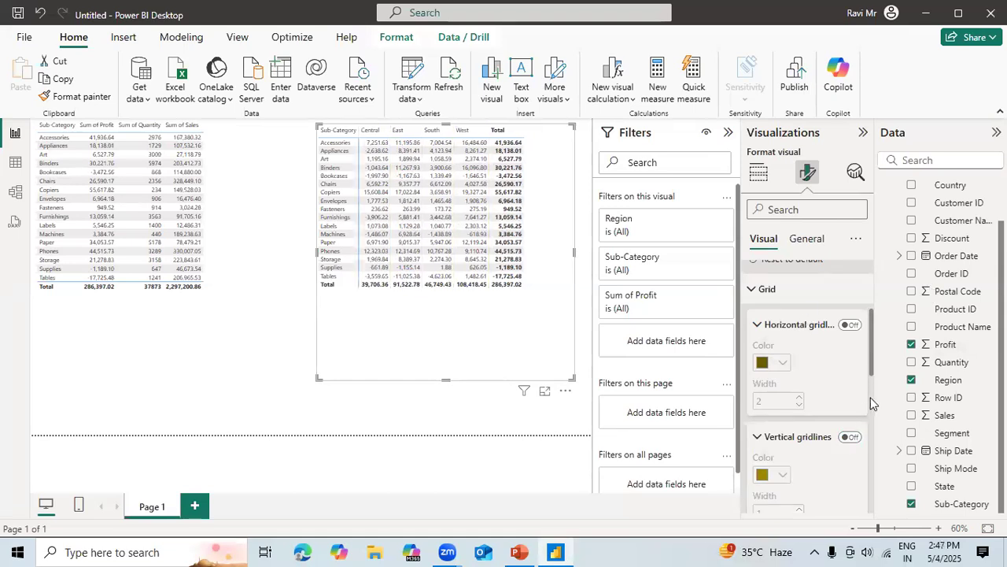
Set the matrix's global font size to 14 in the grid options, and extend its left edge to fit the columns.
click(871, 425)
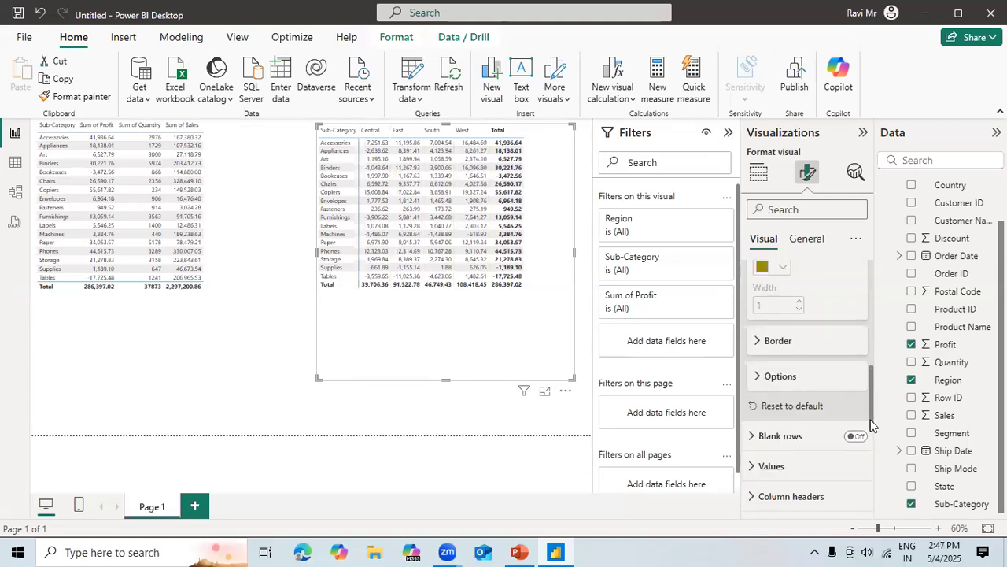
click(826, 351)
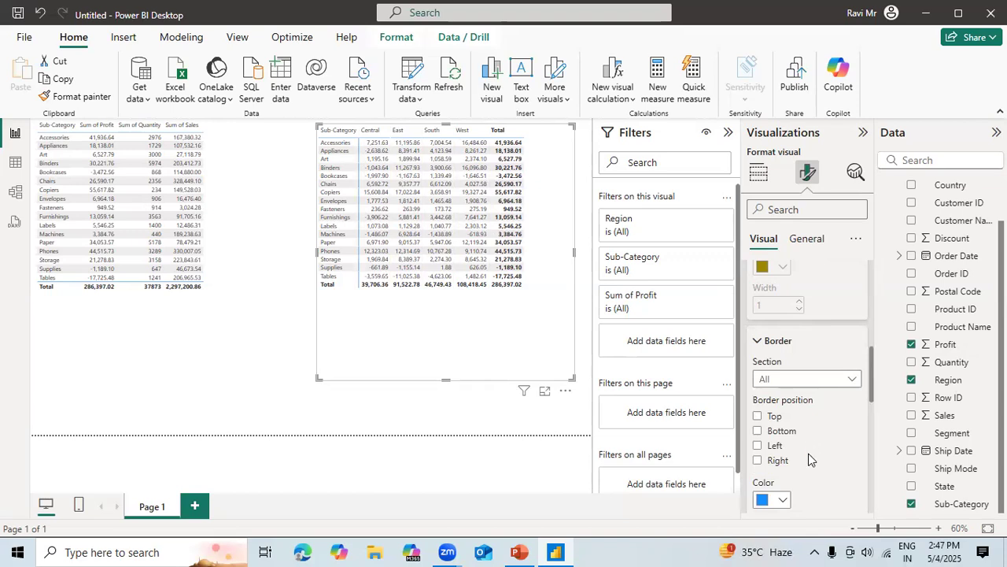
drag(872, 385, 875, 436)
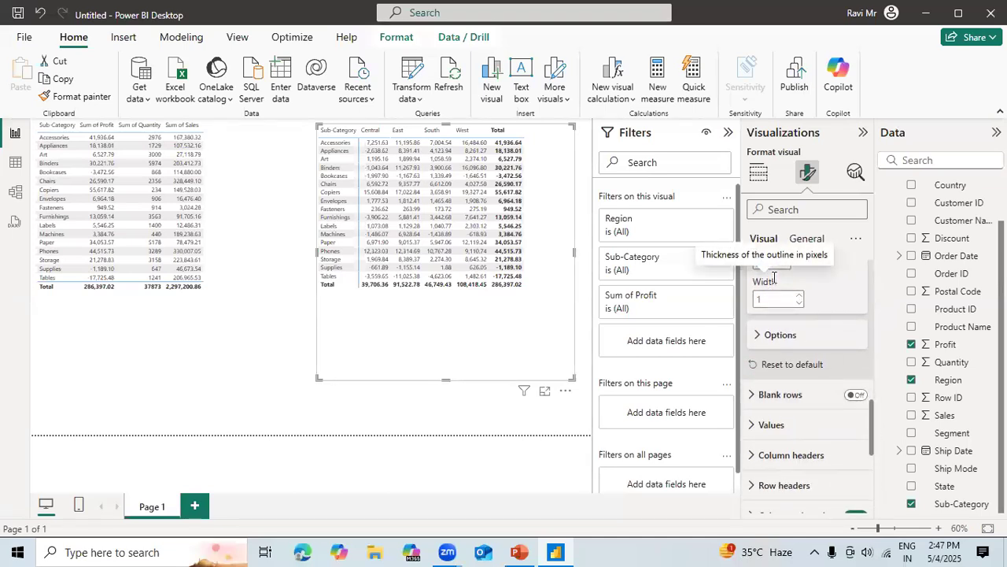
click(795, 337)
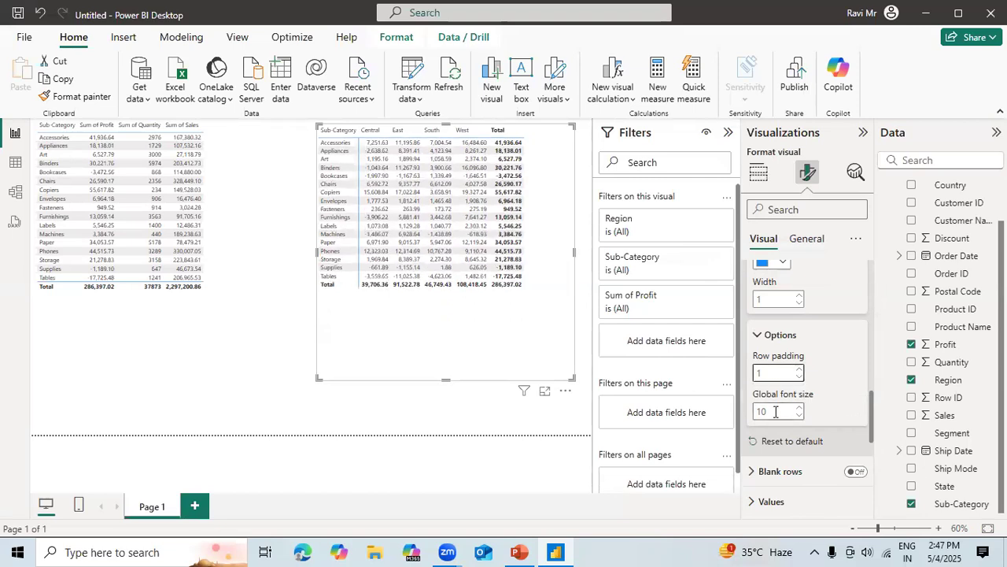
click(800, 408)
click(800, 407)
click(799, 407)
click(800, 408)
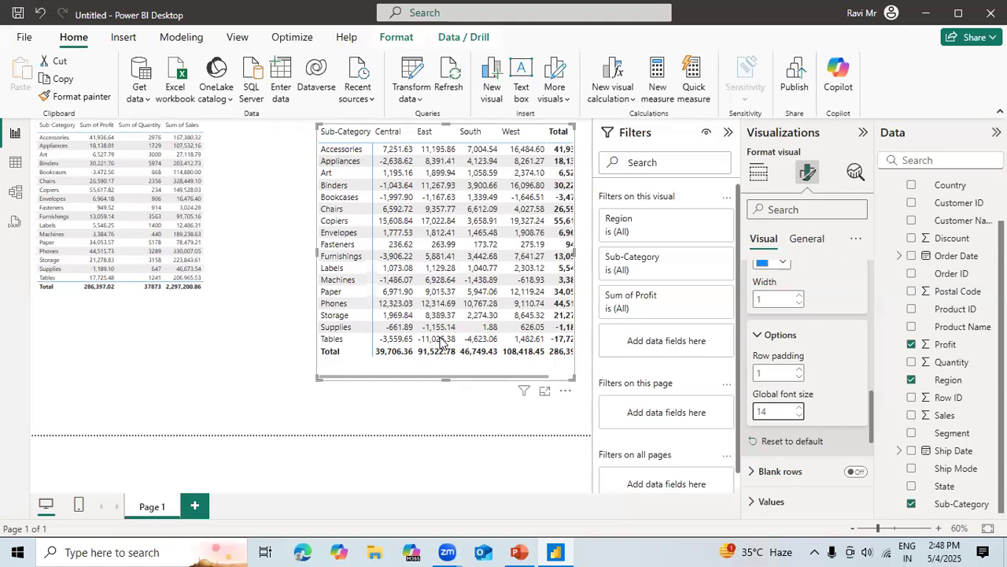
drag(317, 252, 281, 252)
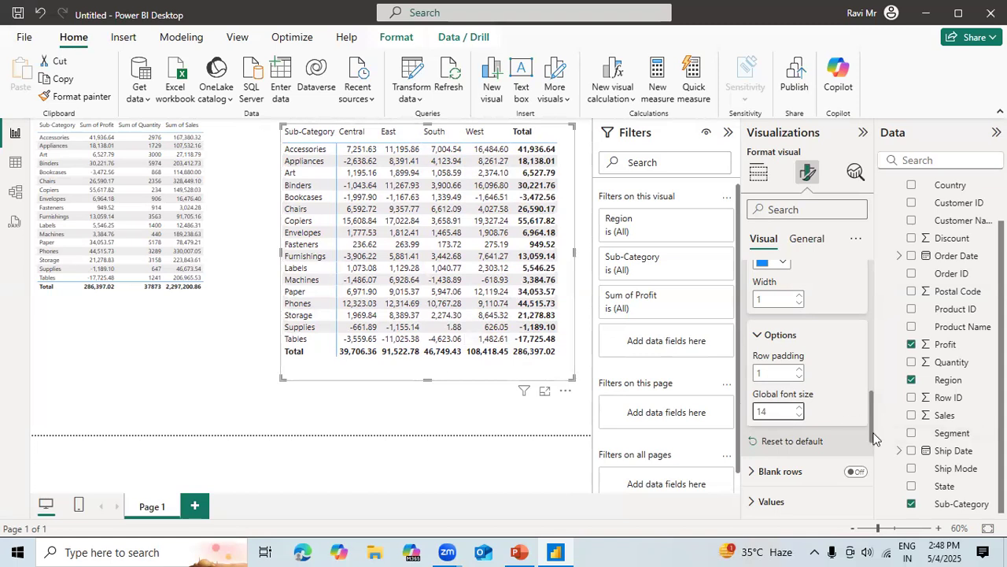
Turn on blank rows in the matrix, switching them off and on again to compare.
click(752, 474)
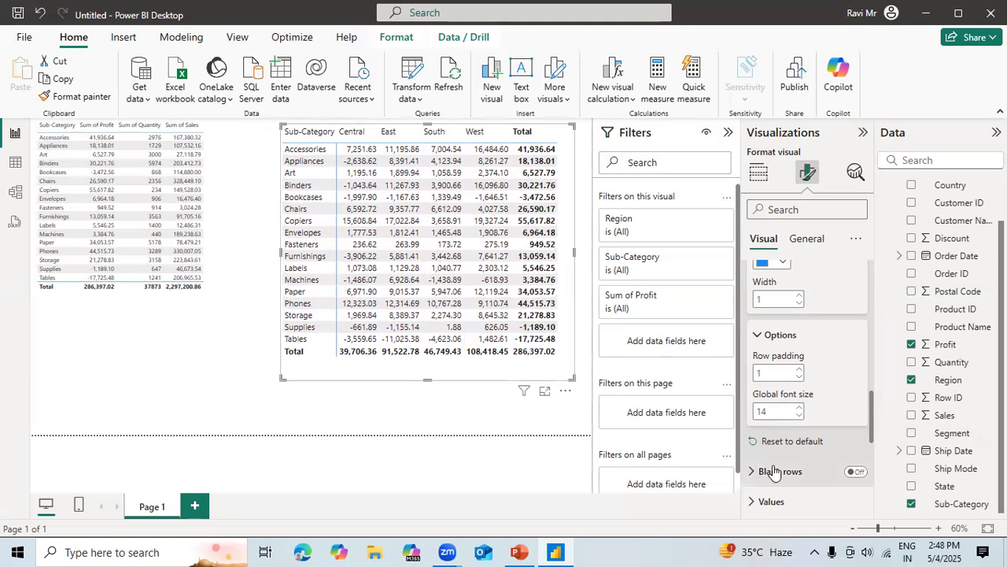
drag(872, 416, 874, 449)
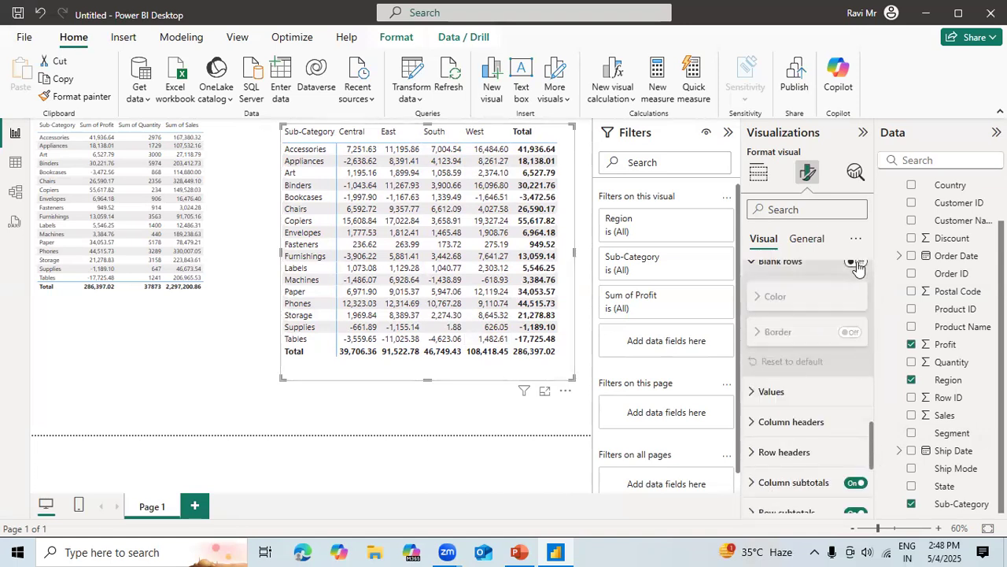
click(855, 263)
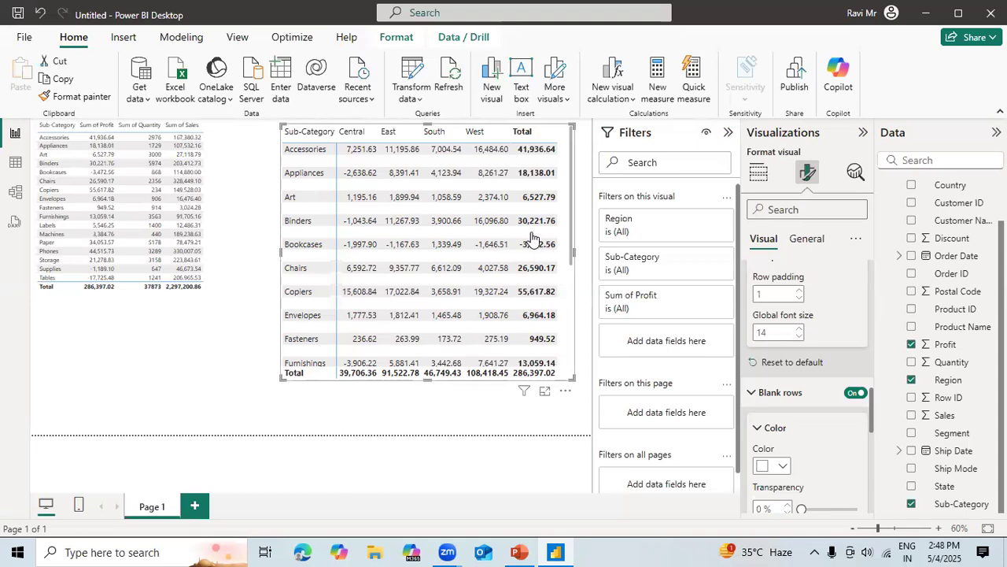
click(854, 393)
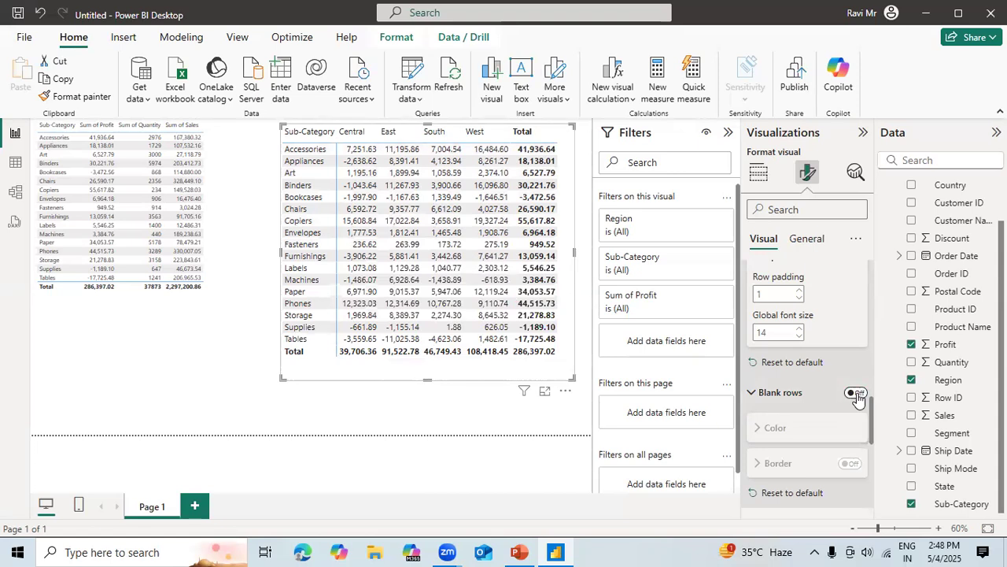
click(855, 393)
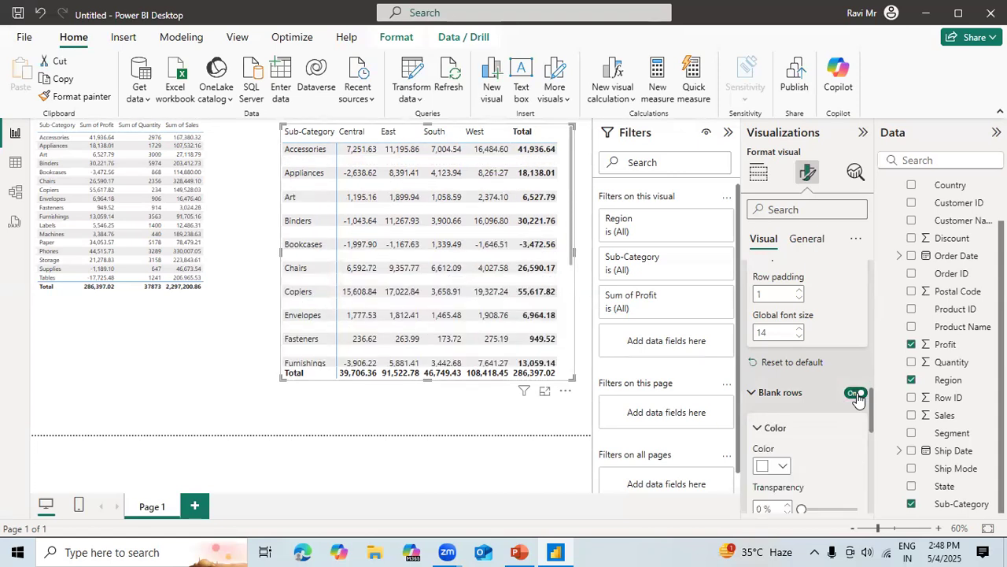
Set the color of the matrix's blank rows to blue with 0% transparency.
drag(871, 421, 872, 455)
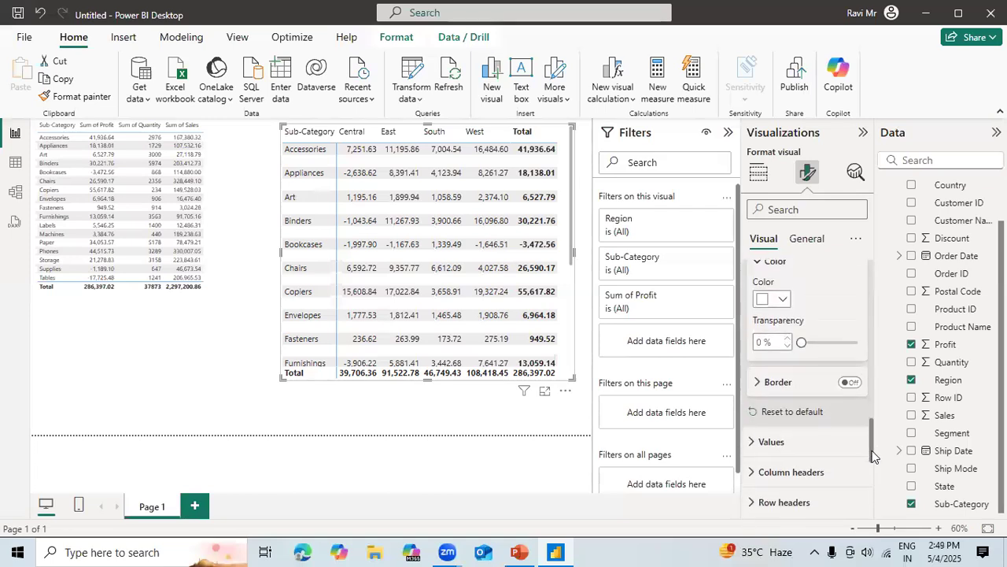
scroll(802, 452, up, 3)
mouse_move(801, 450)
mouse_down()
mouse_move(879, 452)
mouse_move(794, 451)
mouse_up()
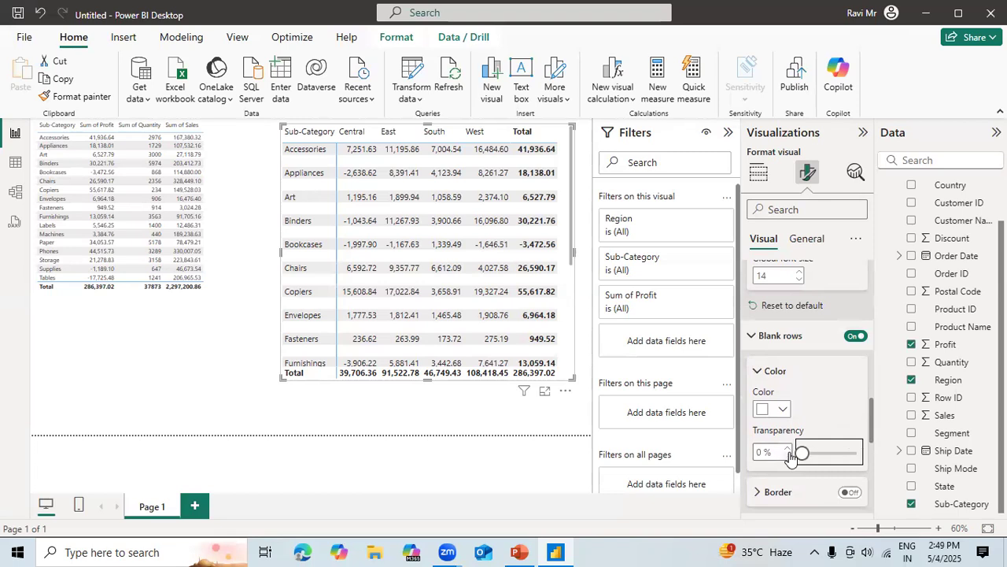
click(782, 410)
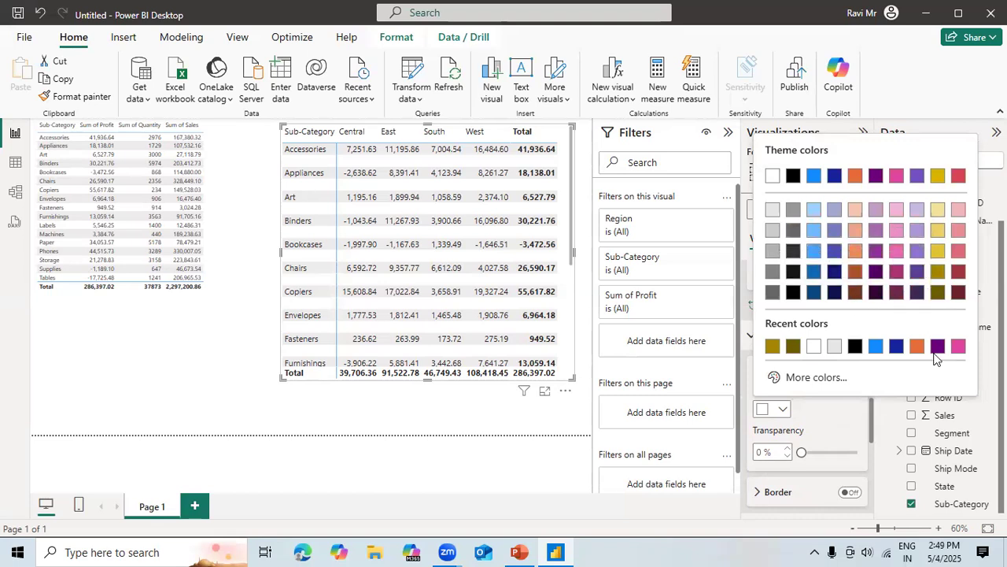
click(877, 346)
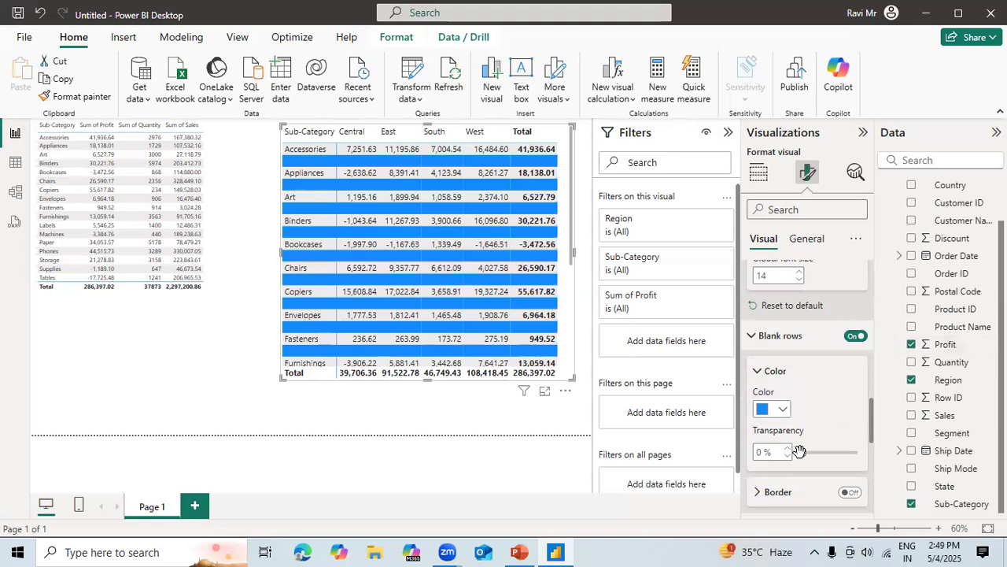
Set the transparency of the matrix's blank rows to 81%, and turn the blank rows off.
drag(801, 452, 845, 454)
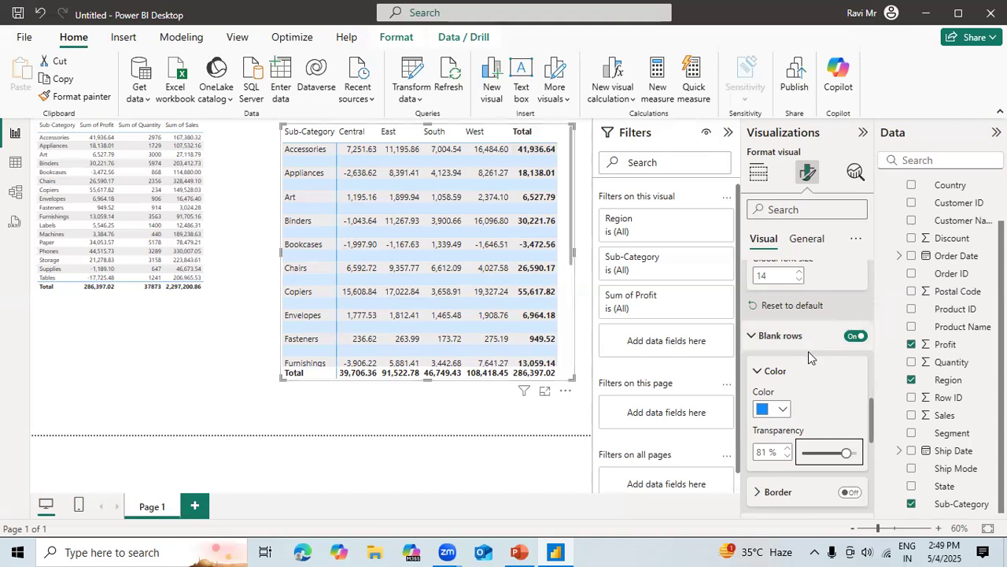
click(853, 336)
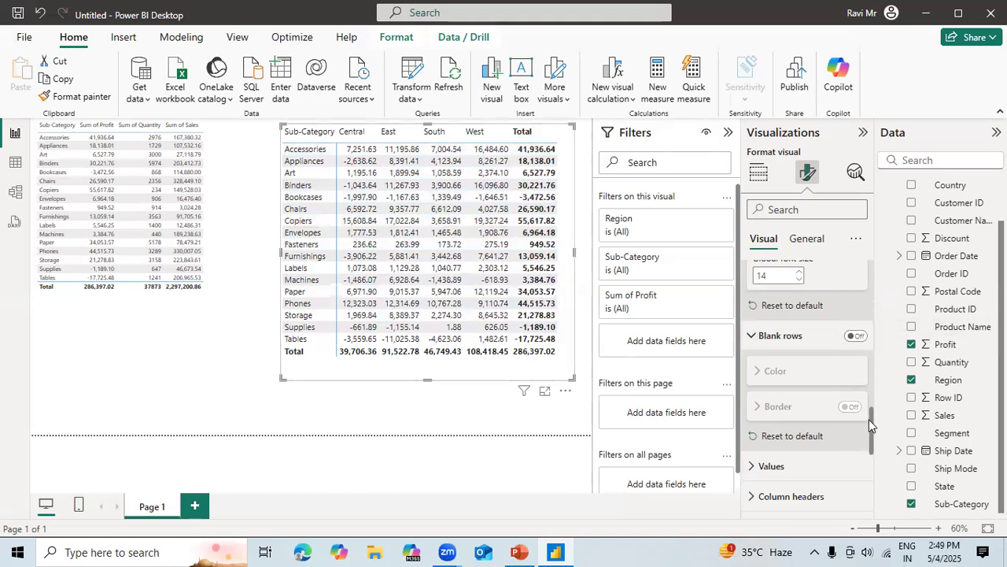
Set the matrix values' font to Verdana, size 12 and italic, trying out Times New Roman and bold along the way.
scroll(767, 340, down, 3)
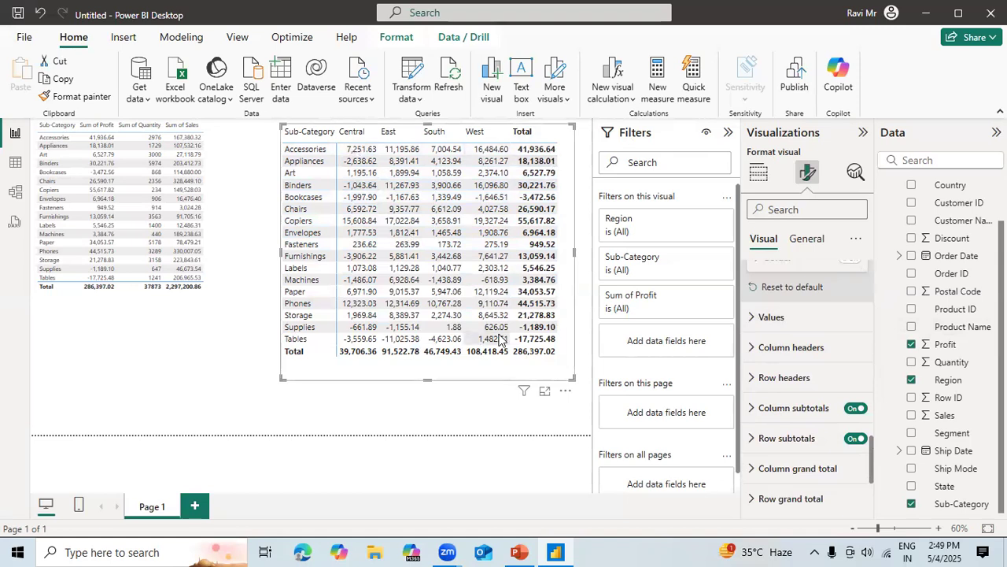
click(750, 318)
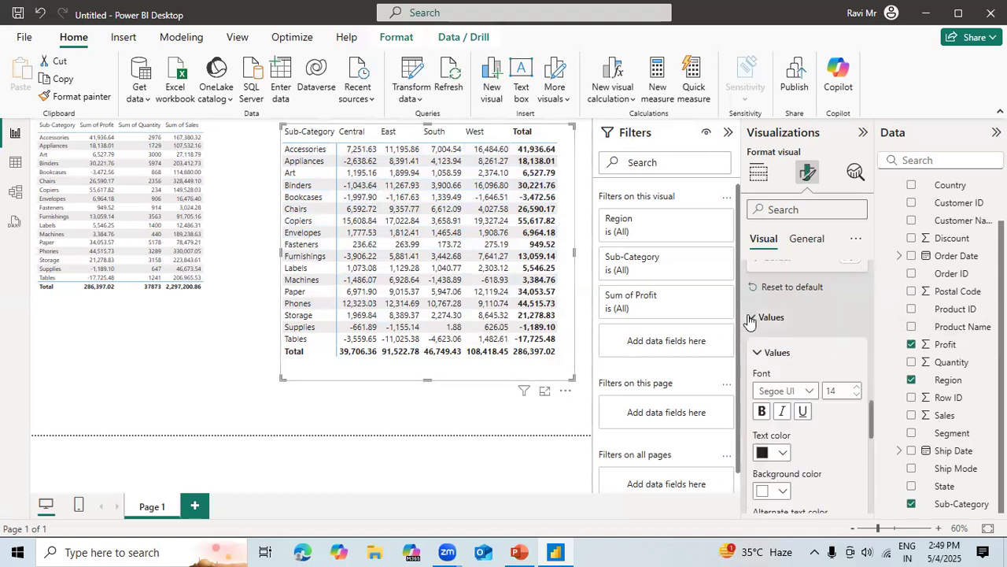
click(812, 395)
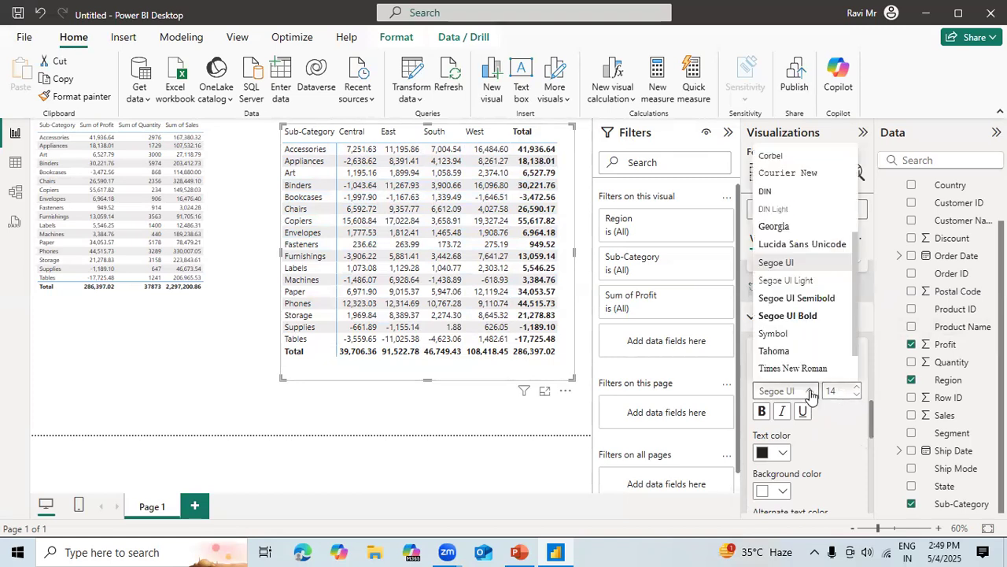
click(784, 368)
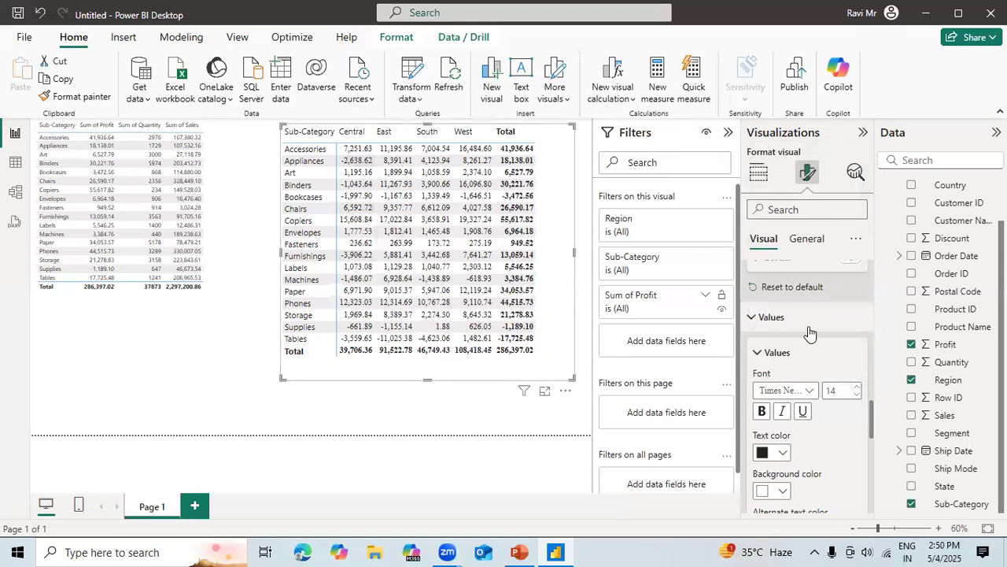
click(806, 393)
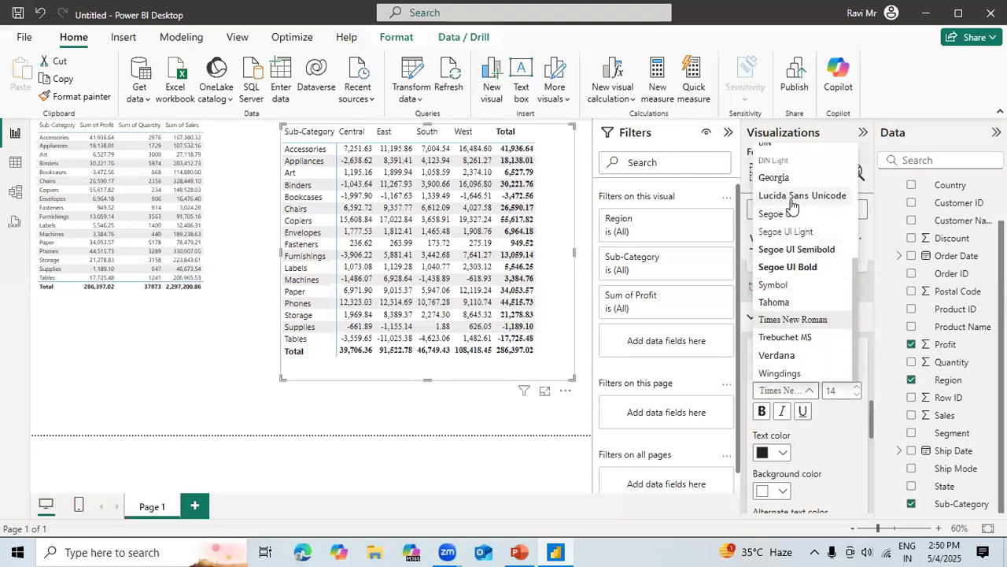
click(785, 357)
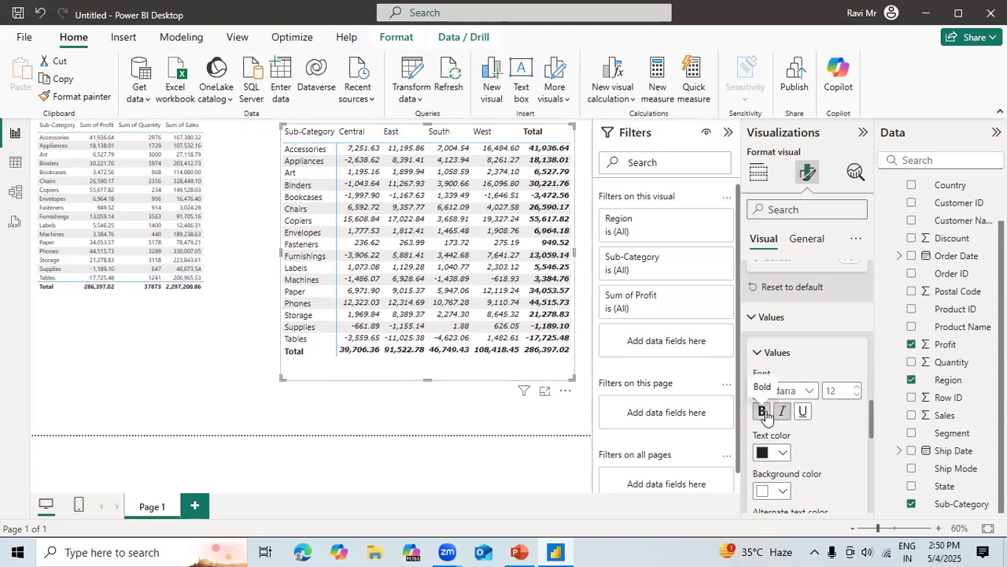
click(766, 414)
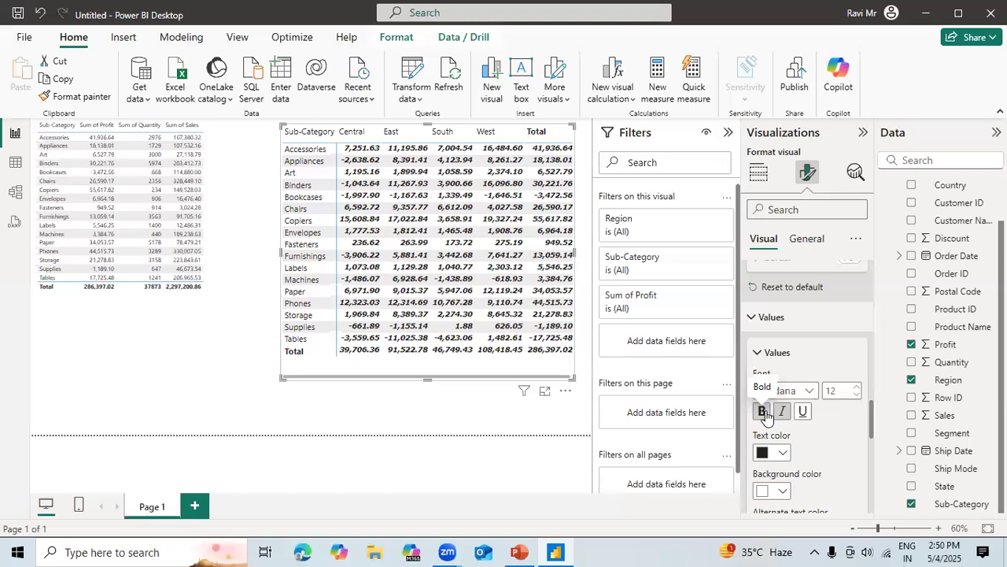
click(763, 412)
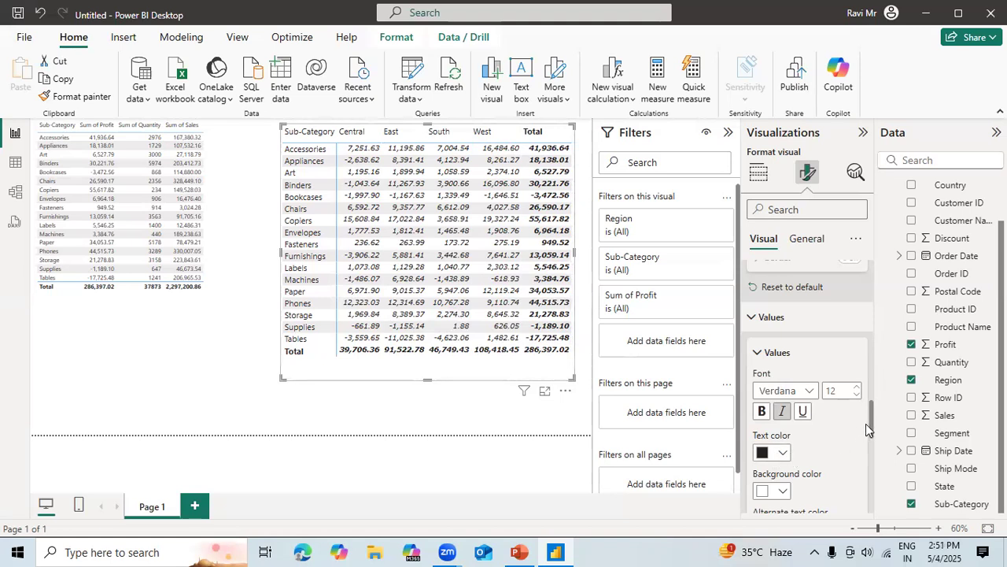
Try the option that switches values to rows in the matrix's values settings, and close those options.
drag(872, 429, 870, 459)
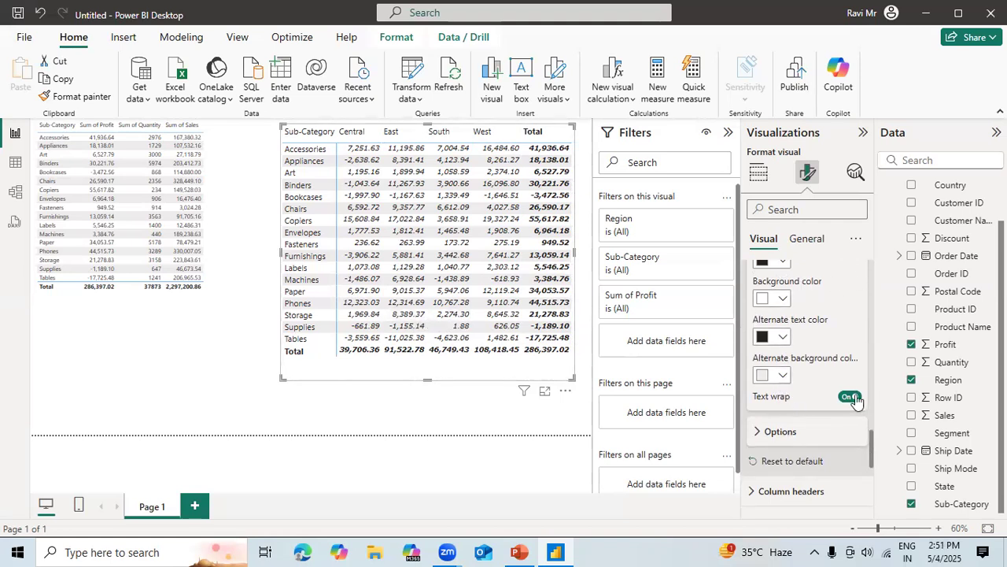
scroll(872, 468, down, 3)
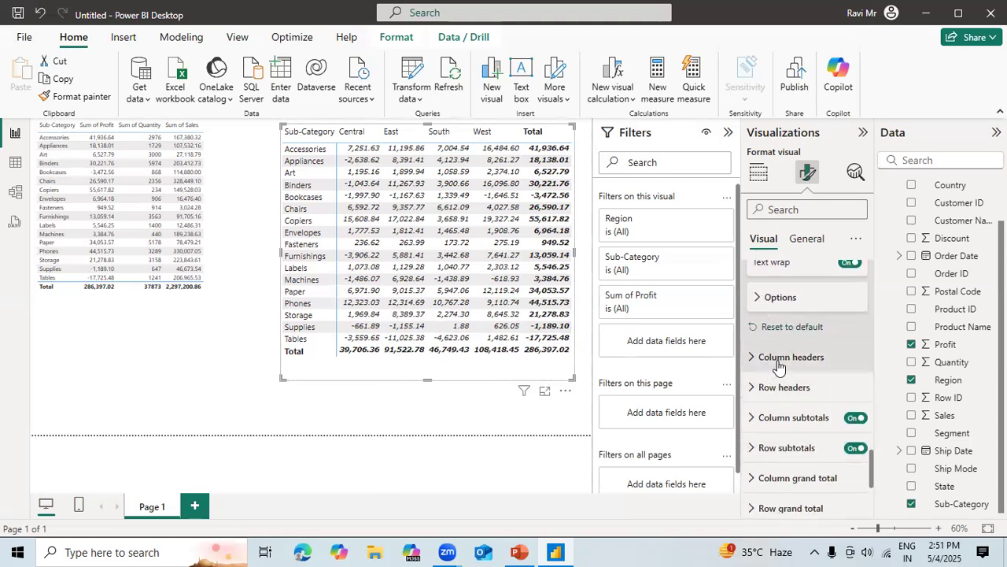
click(760, 300)
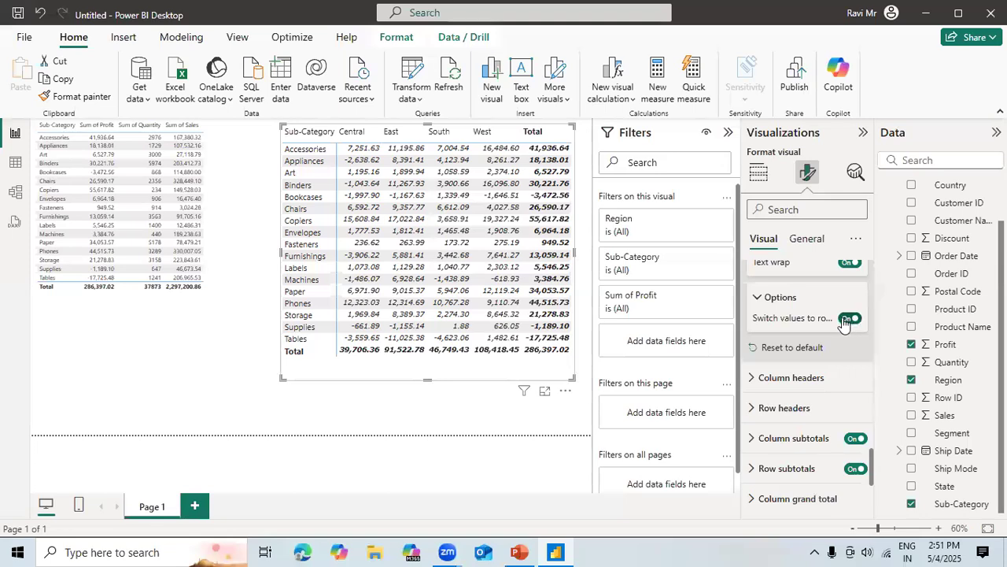
click(756, 299)
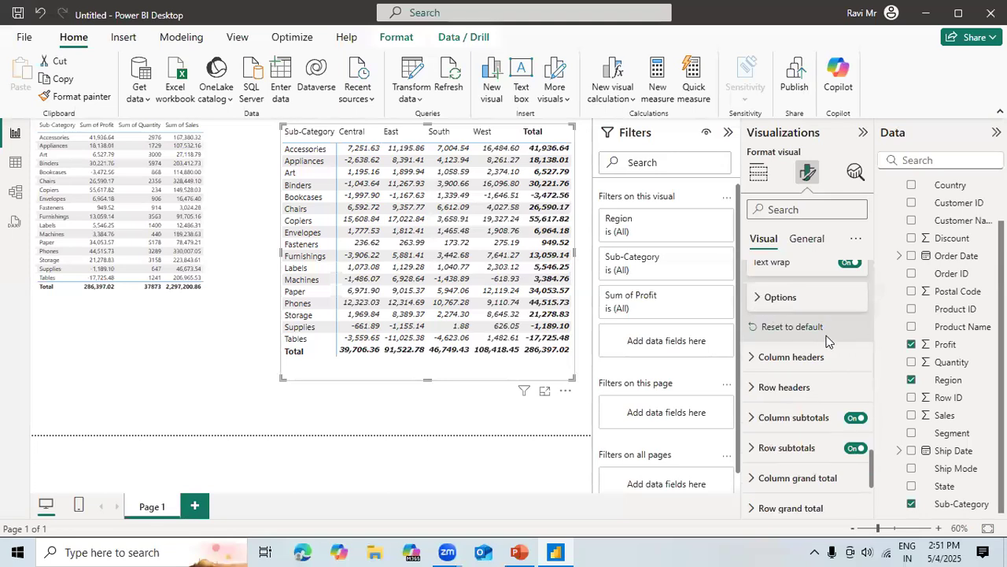
Set the matrix's column header text to size 16 and bold.
click(753, 362)
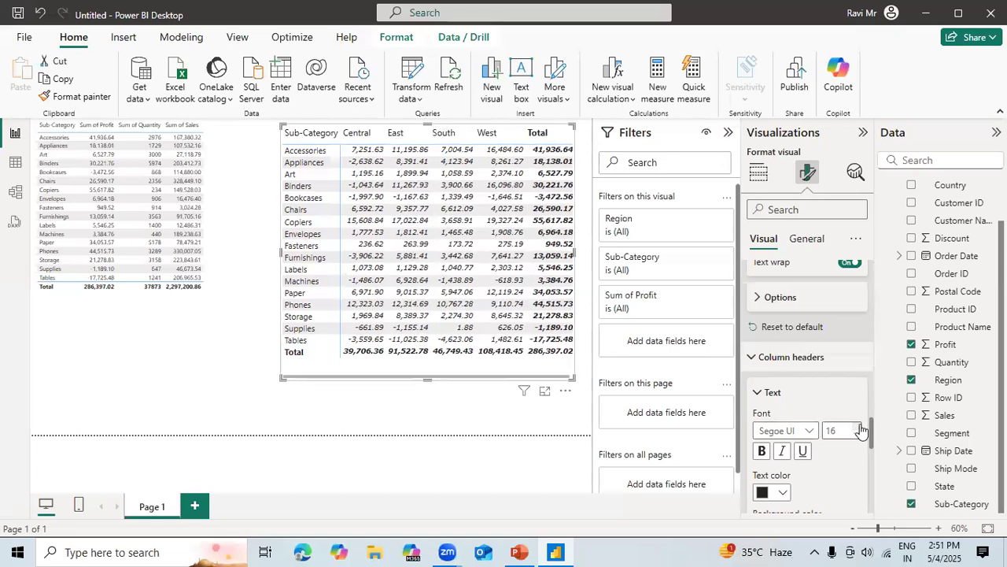
click(762, 450)
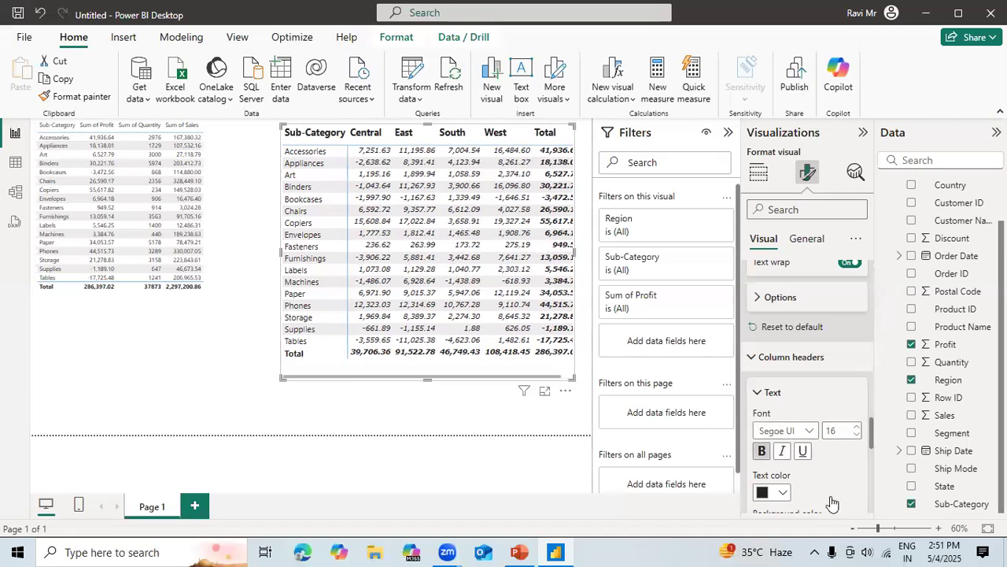
Reopen the values options and toggle the switch-values-to-rows setting, leaving it off.
click(762, 298)
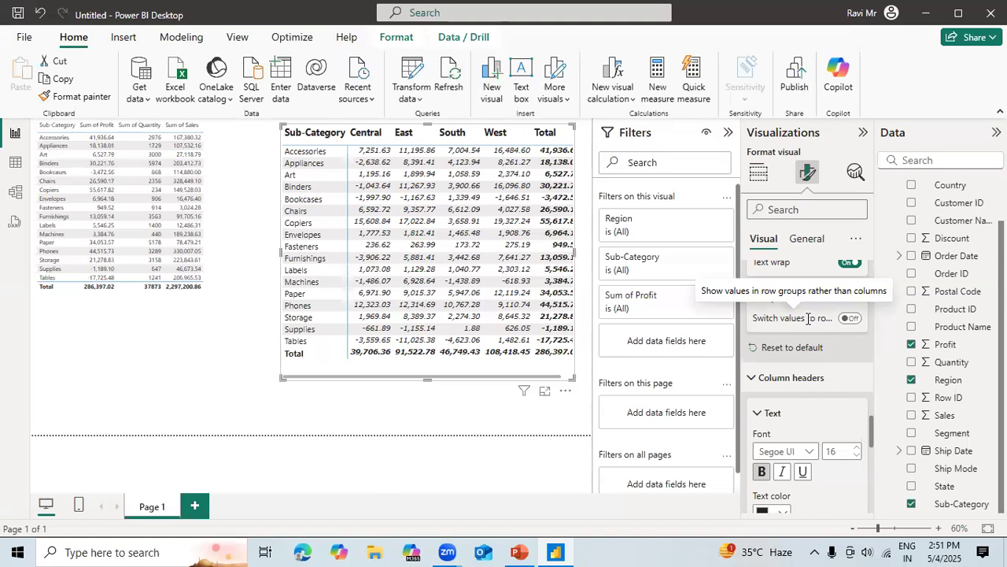
click(851, 319)
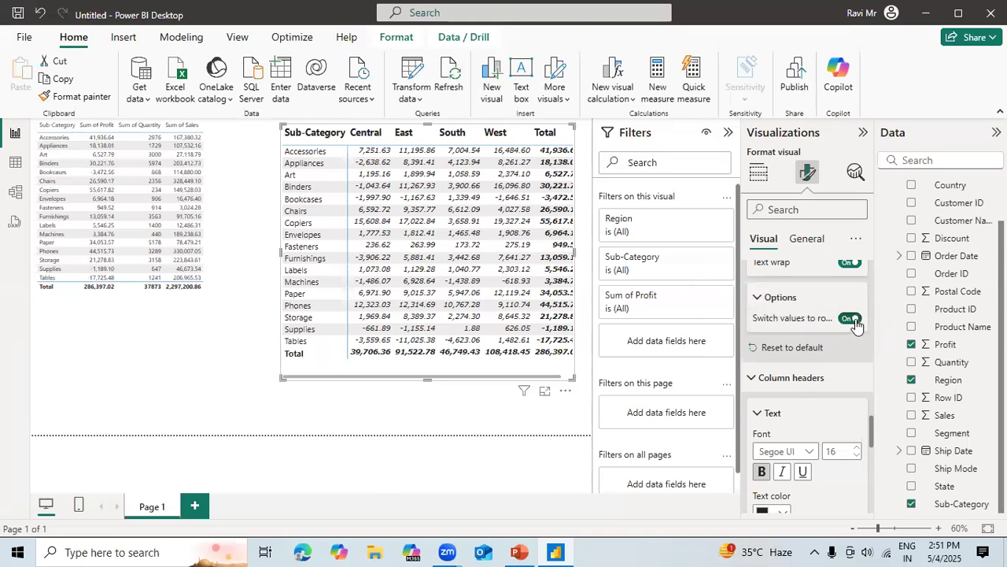
click(845, 321)
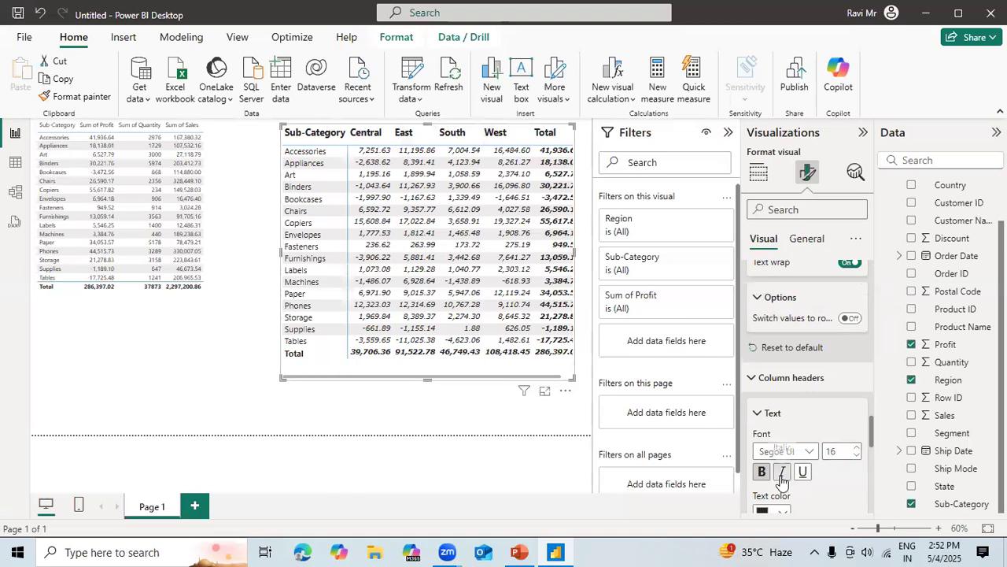
Try a medium gray background with dark gold text on the matrix's column headers.
drag(872, 436, 873, 457)
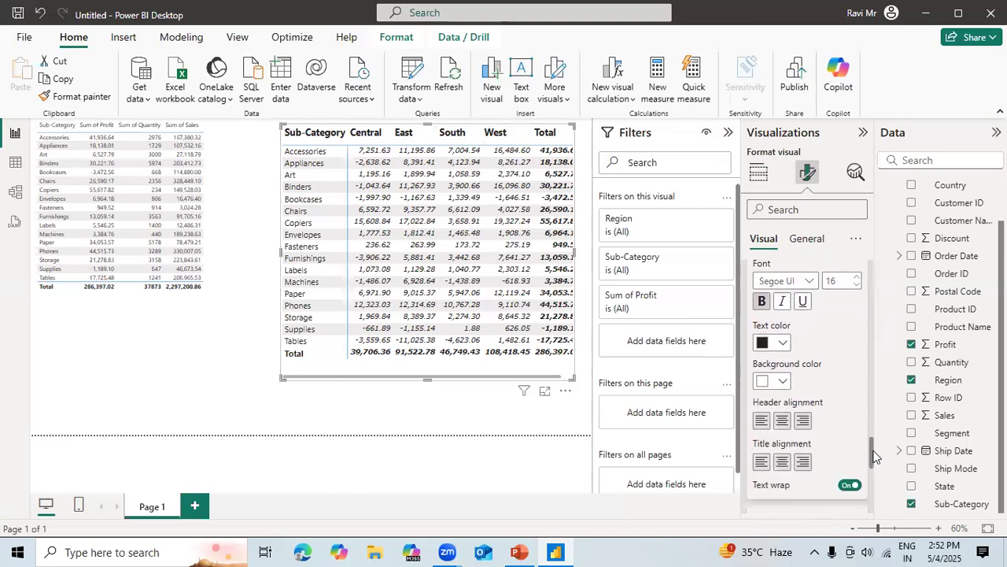
click(783, 382)
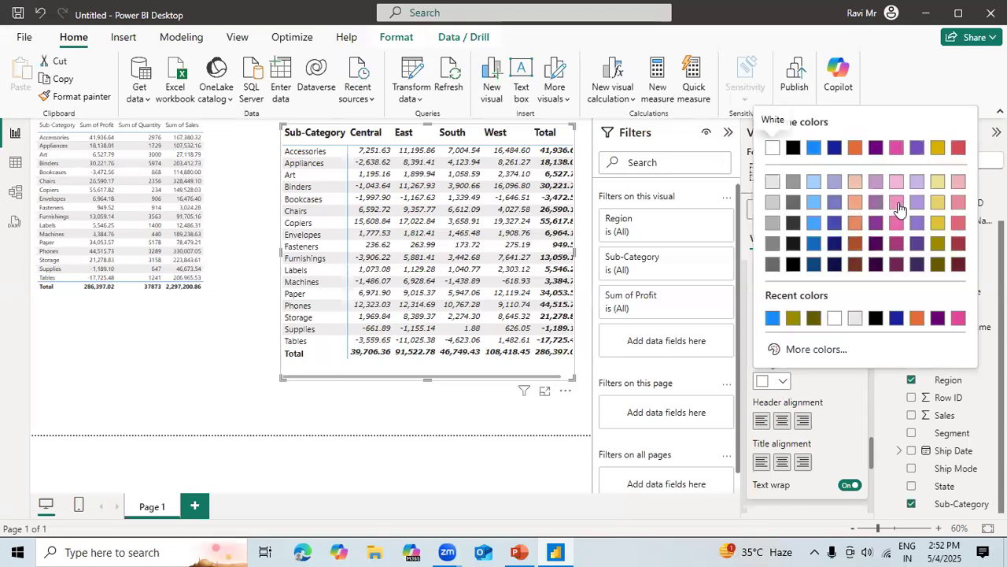
click(773, 223)
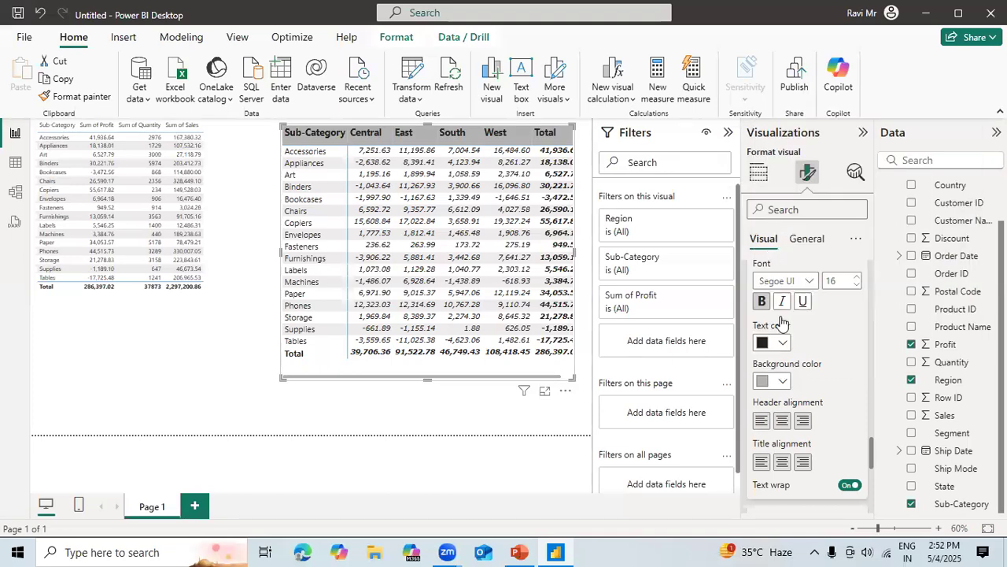
click(782, 344)
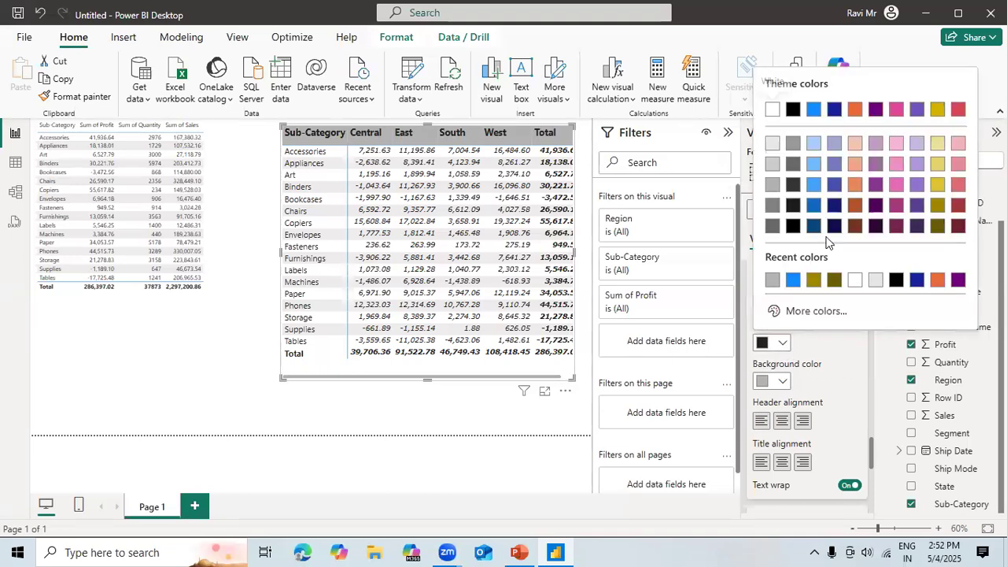
click(938, 226)
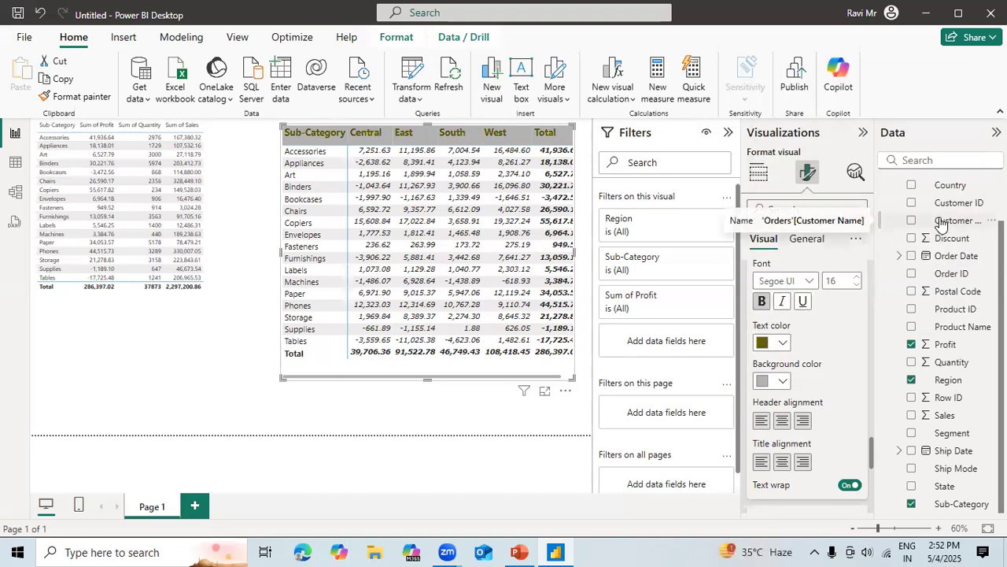
Set the column headers' text color to dark blue and their background color to White, 10% darker.
click(779, 344)
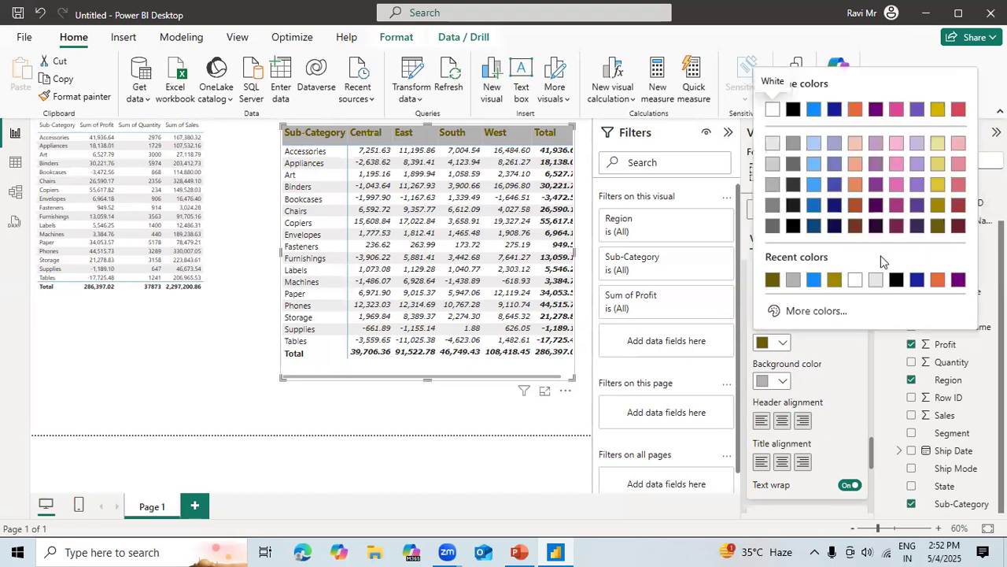
click(812, 205)
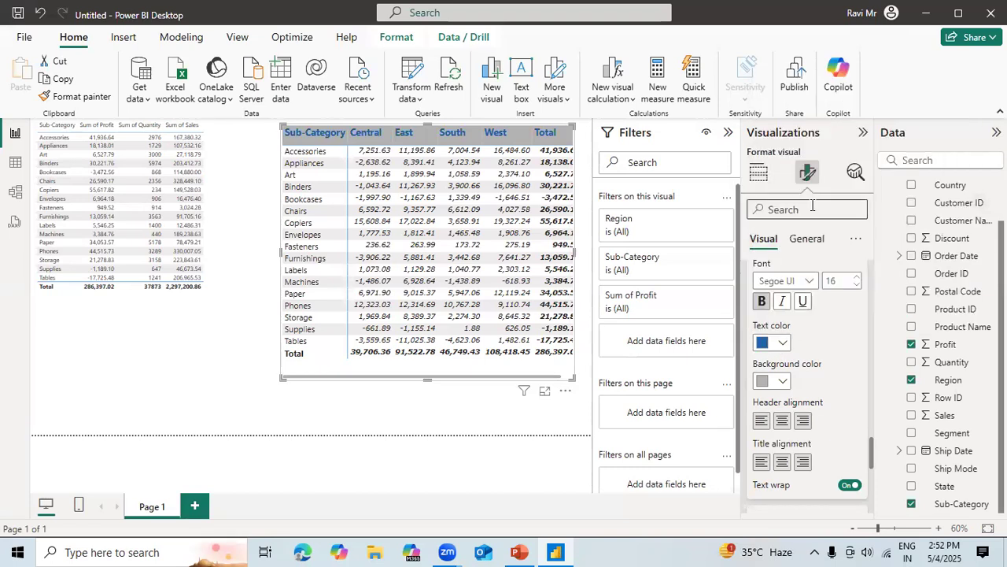
click(783, 382)
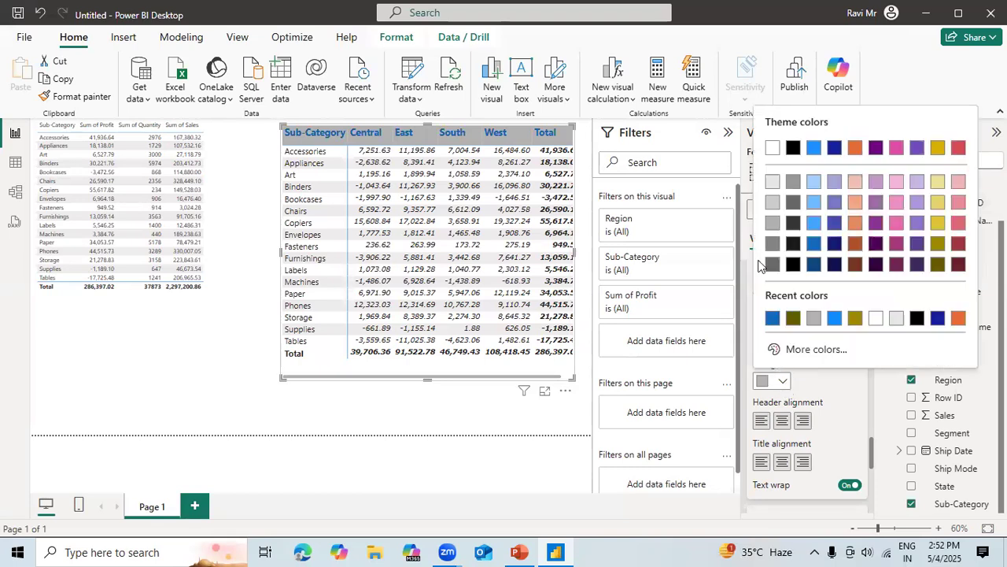
click(773, 183)
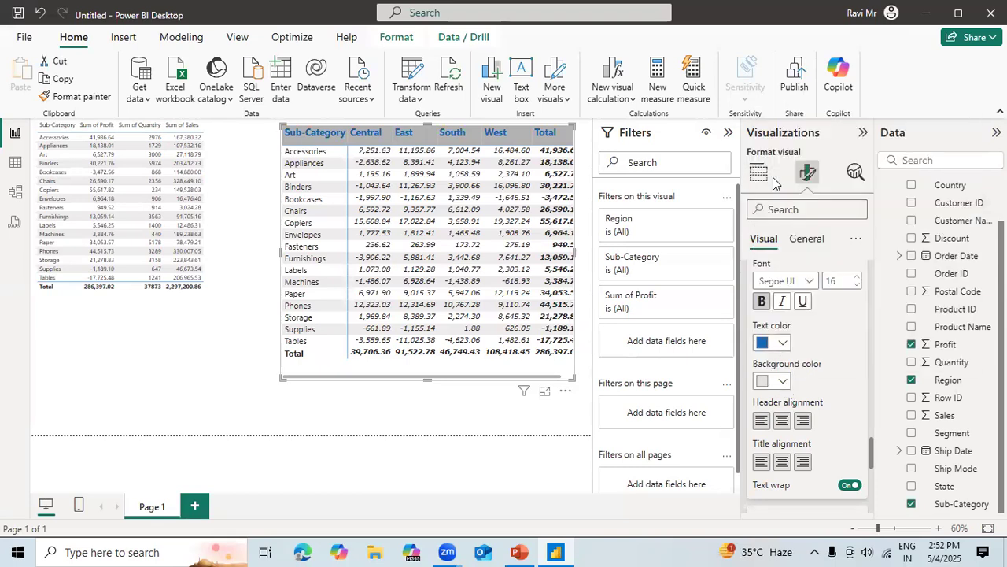
Select the Appliances row in the matrix, and set the row header text to size 16 and bold.
click(329, 163)
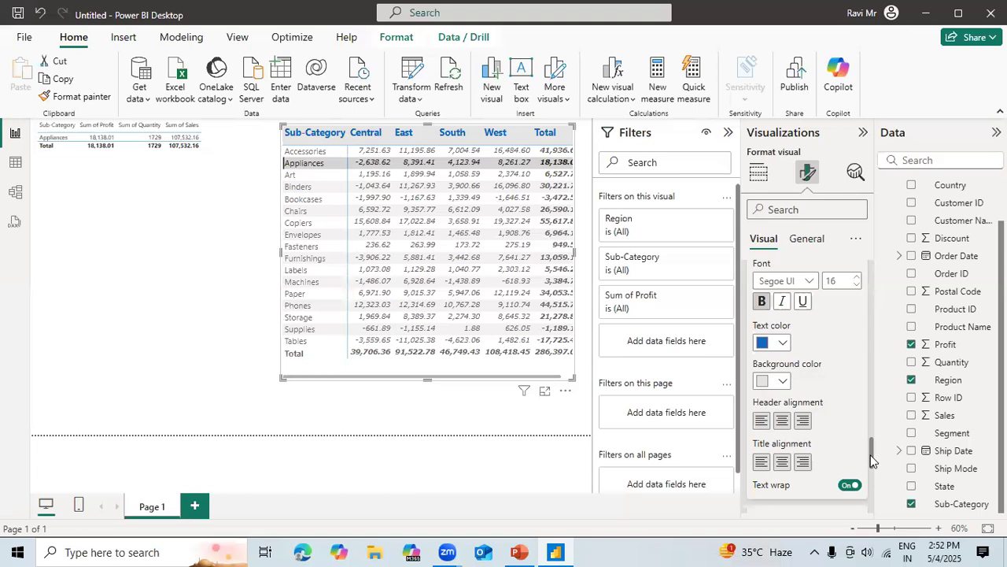
drag(873, 461, 872, 491)
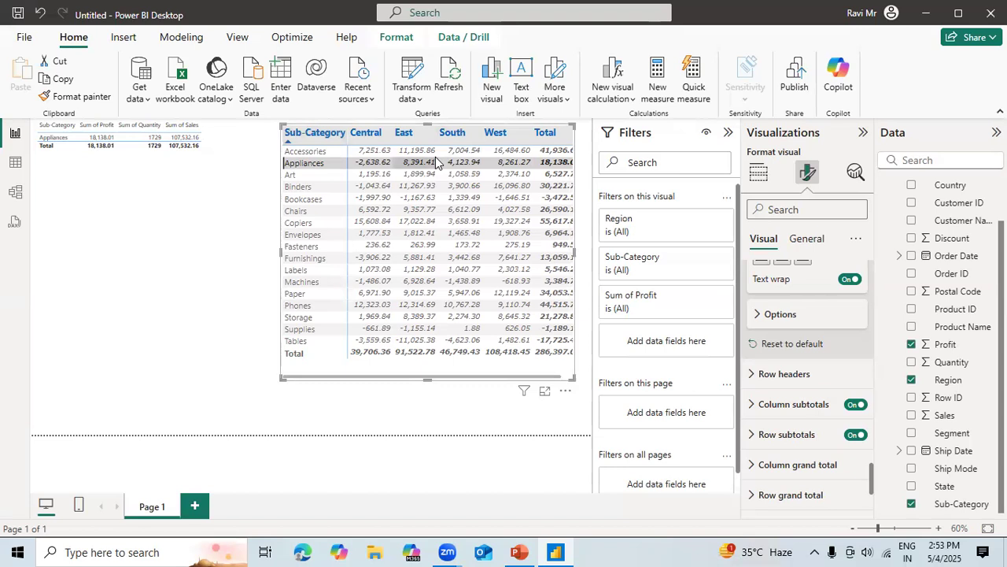
click(778, 375)
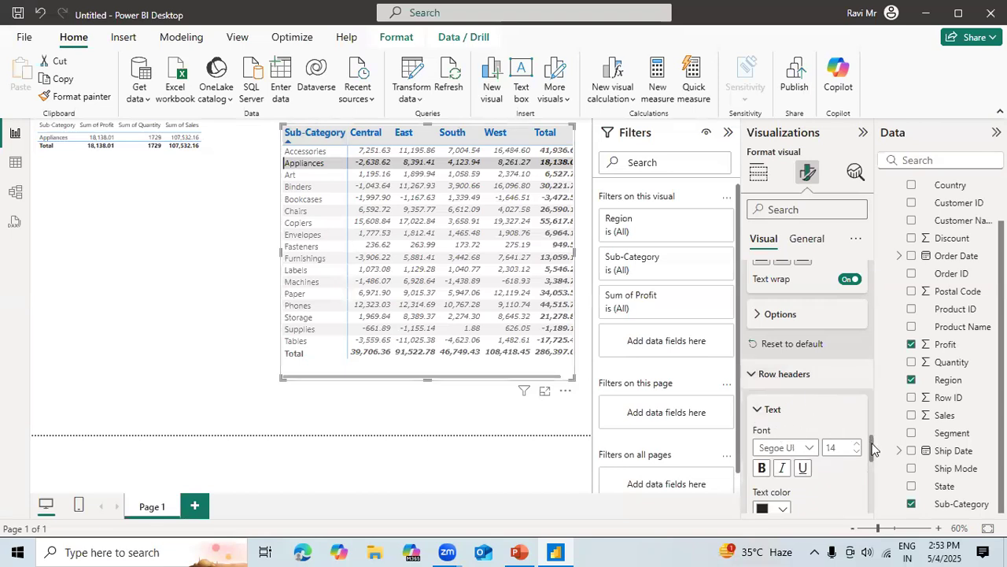
scroll(872, 449, down, 5)
scroll(857, 425, up, 3)
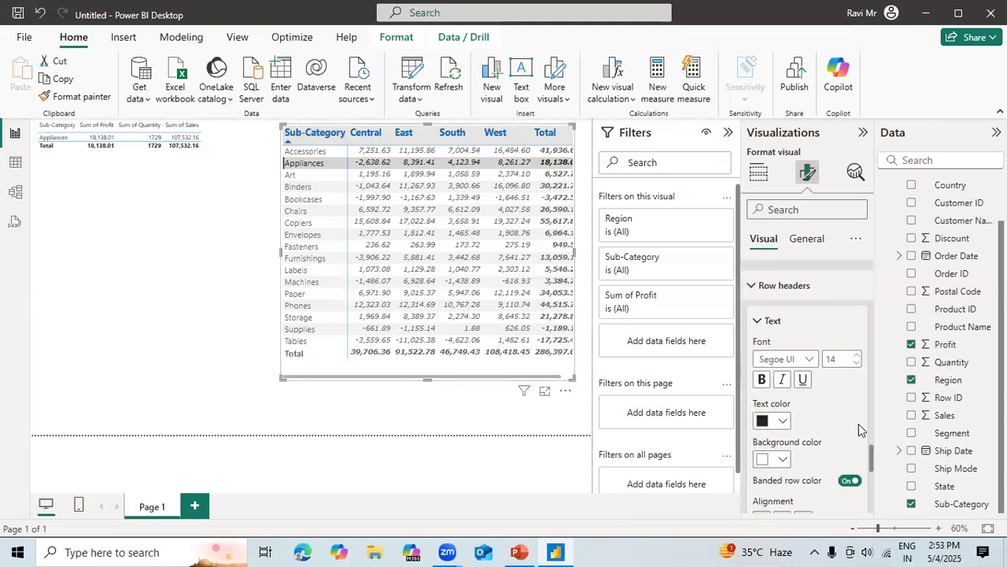
click(859, 359)
click(859, 359)
click(859, 359)
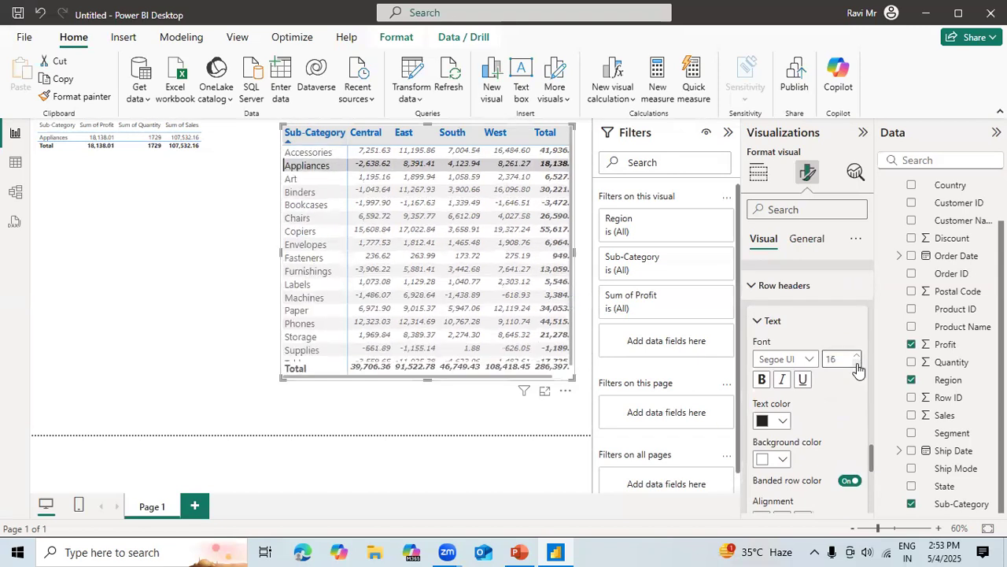
click(762, 380)
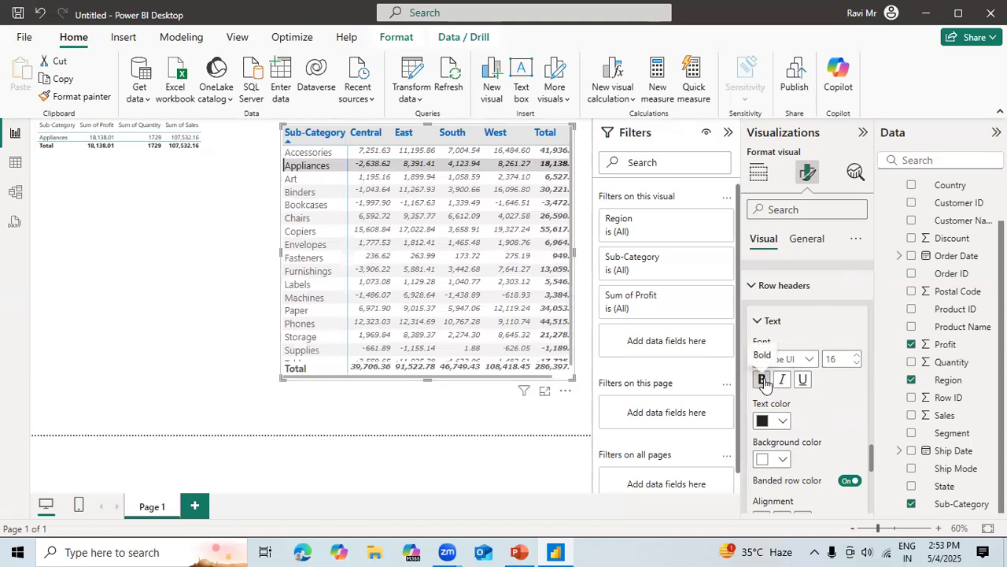
Try light blue text with a White, 10% darker background on the matrix's row headers.
click(781, 423)
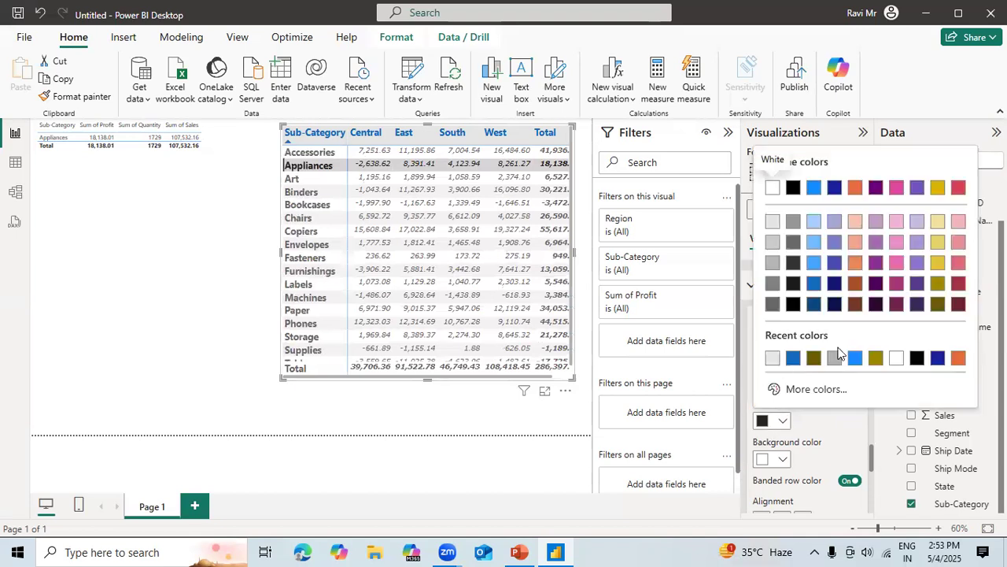
click(814, 262)
click(781, 459)
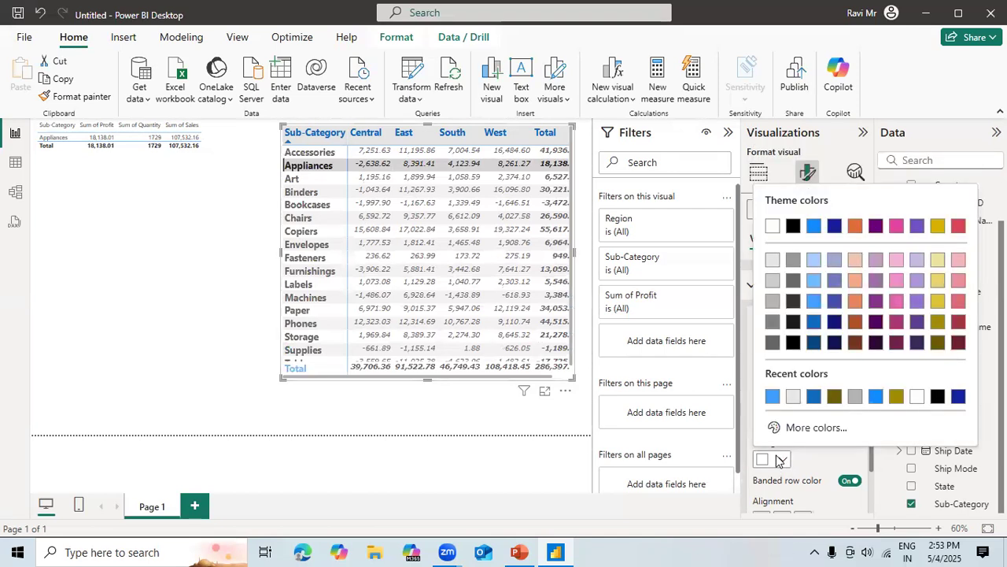
click(773, 260)
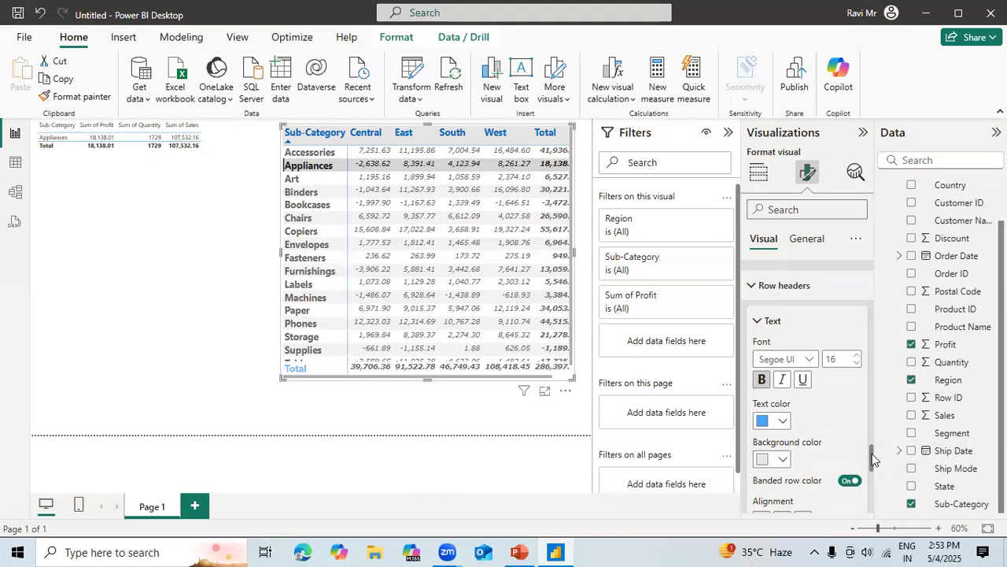
drag(872, 439, 872, 449)
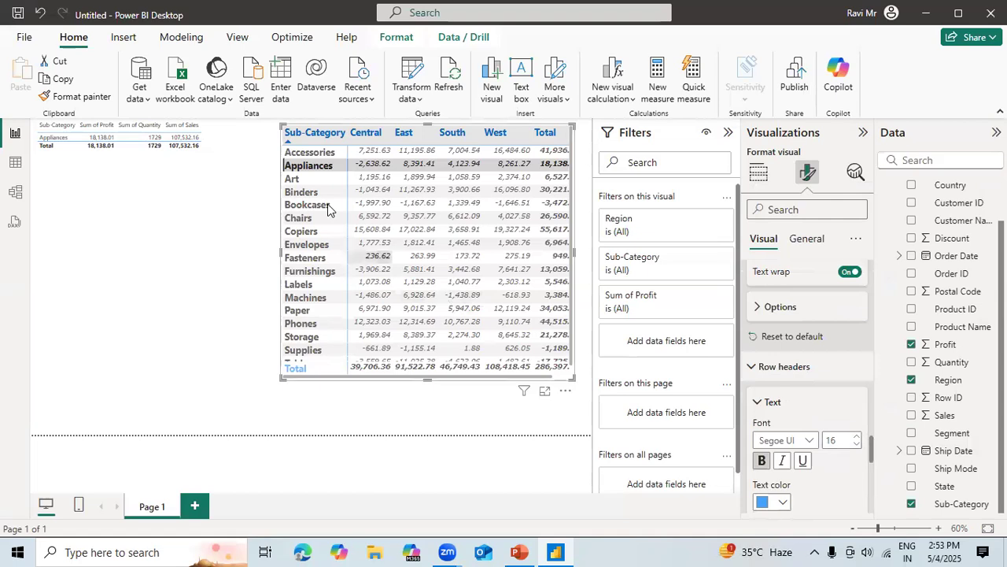
Resize the matrix so all its columns and rows fit, and clear the Appliances selection.
drag(277, 126, 228, 124)
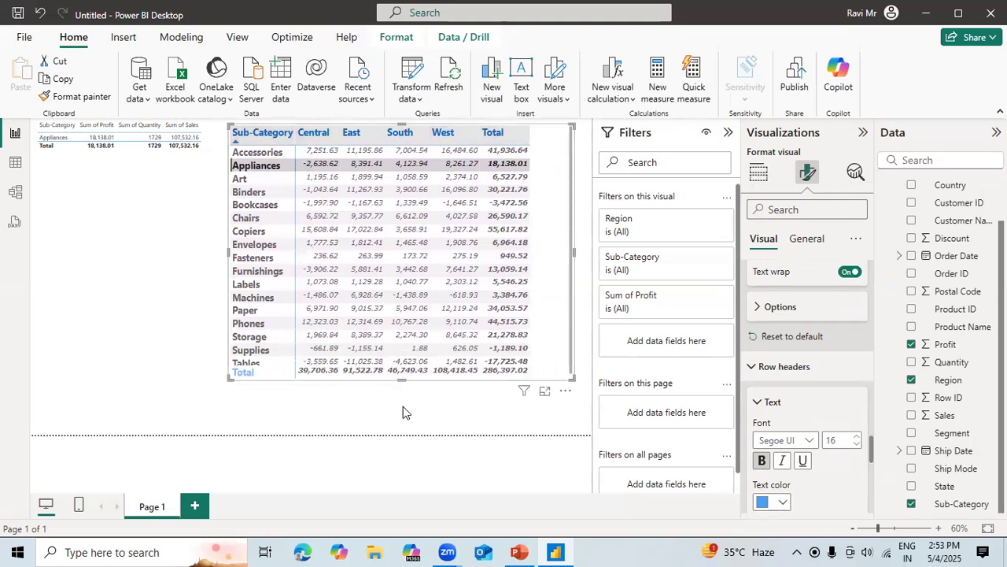
drag(402, 380, 400, 391)
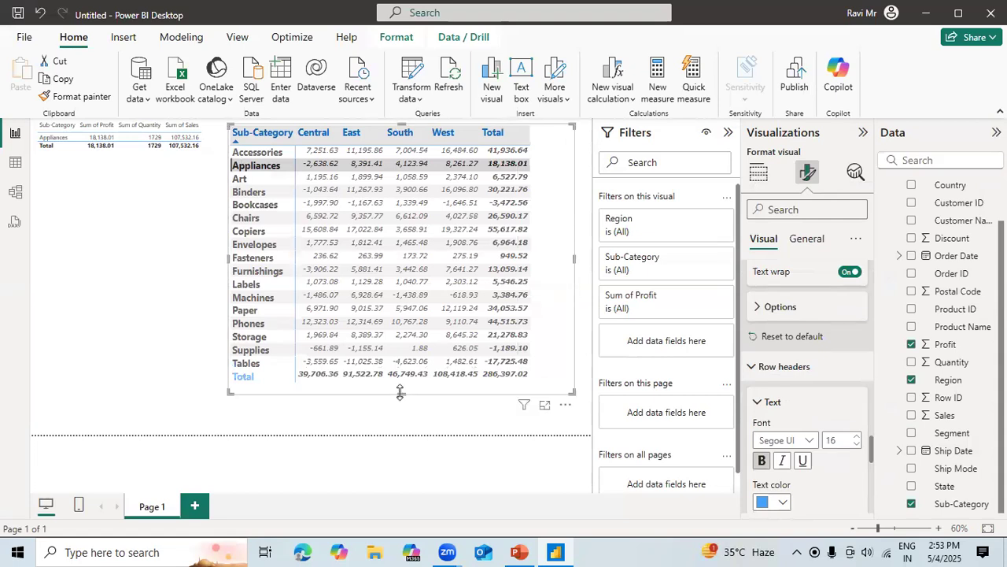
click(545, 376)
drag(572, 391, 546, 389)
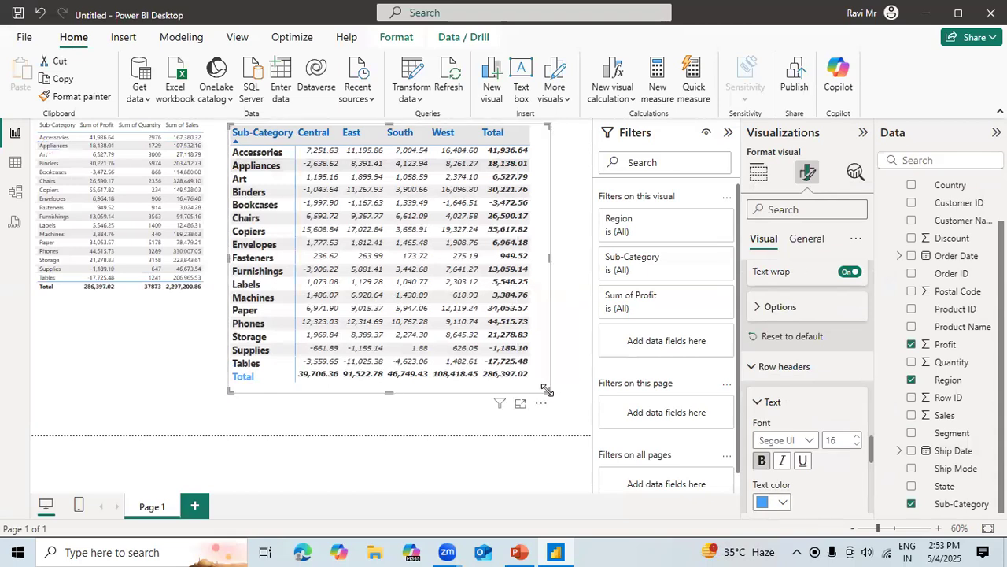
Try white text on the matrix's row headers, keeping the background at White, 10% darker.
click(780, 502)
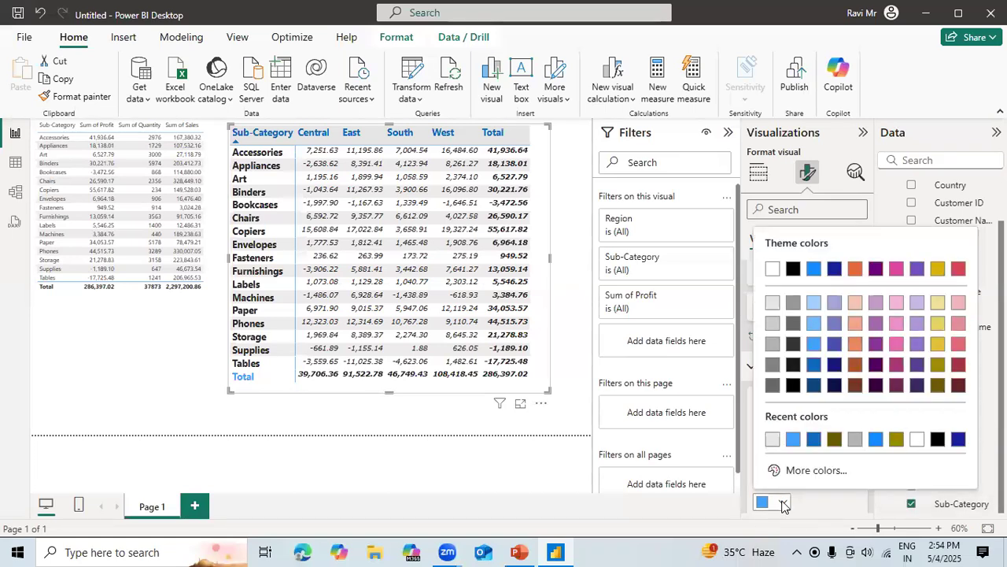
click(771, 270)
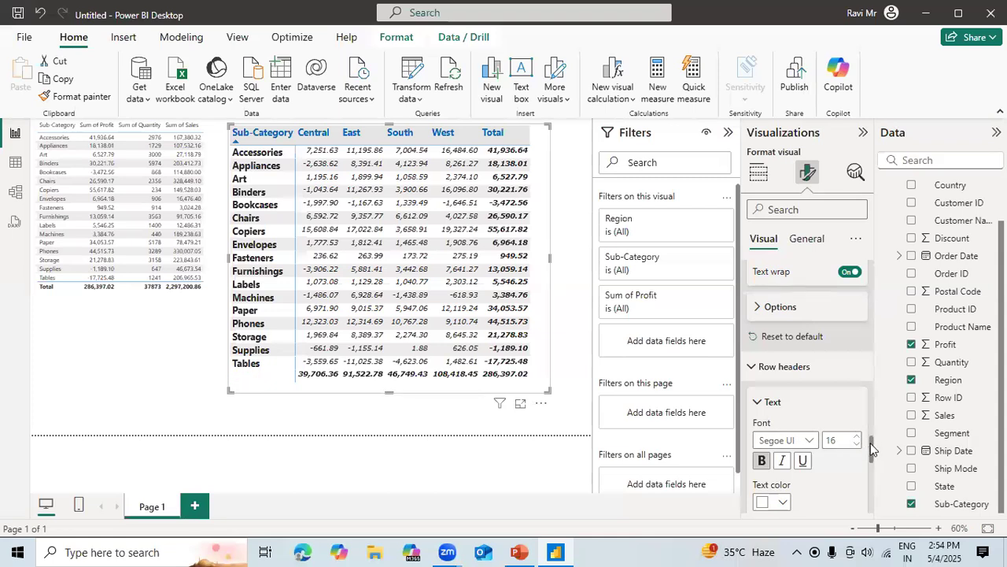
drag(872, 450, 874, 469)
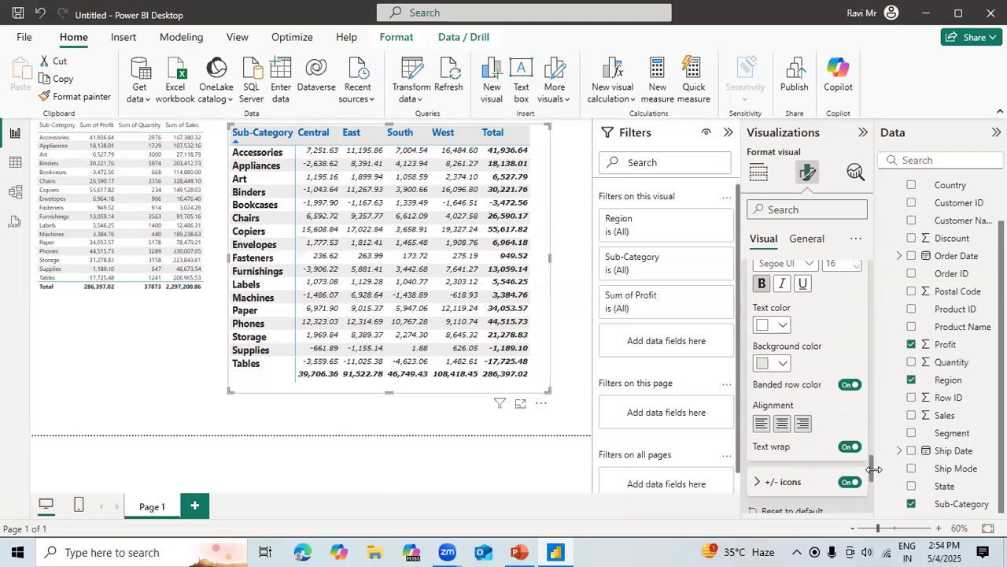
click(783, 364)
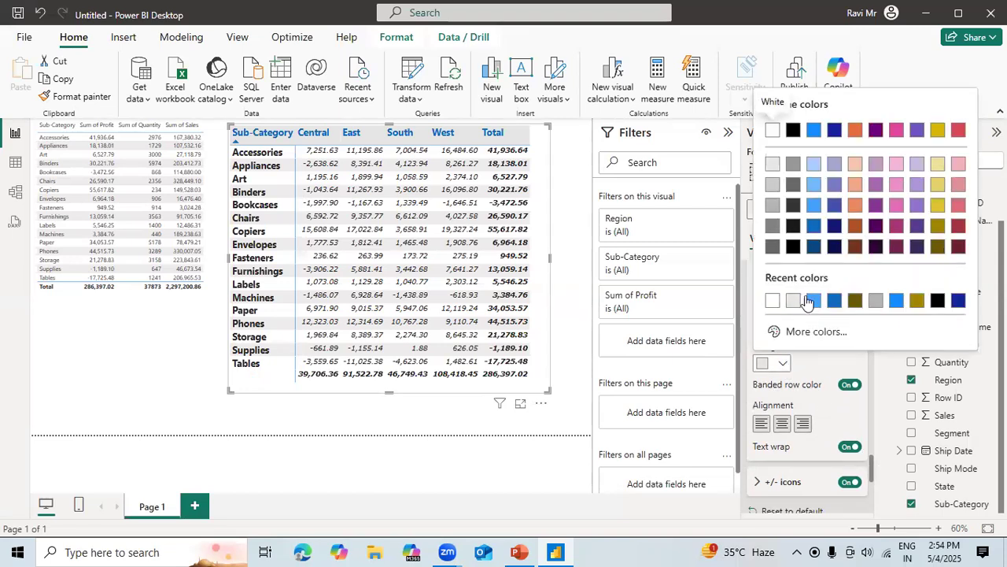
click(771, 167)
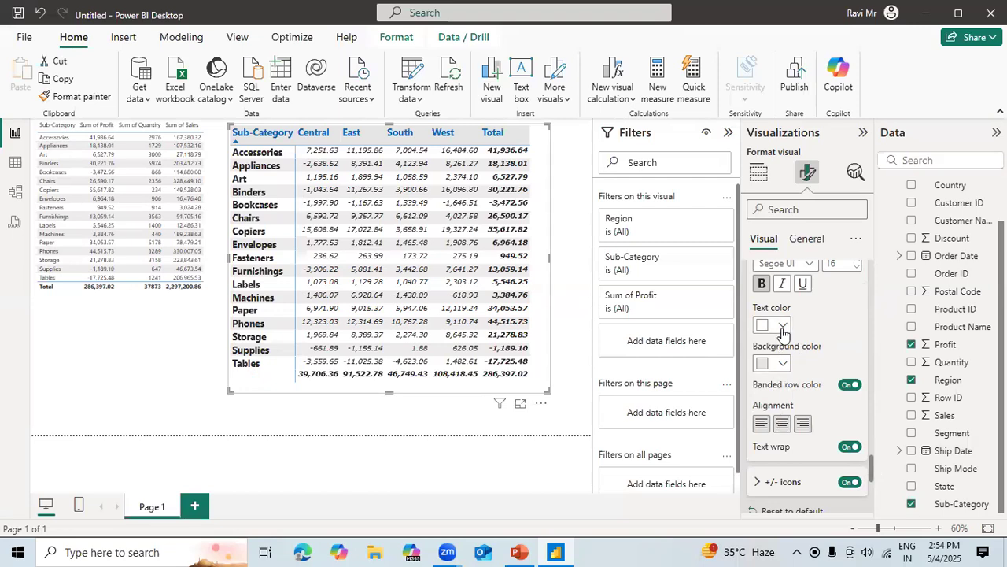
Toggle the row headers' banded row color, leaving it on, and set their background color to white.
click(850, 384)
click(851, 386)
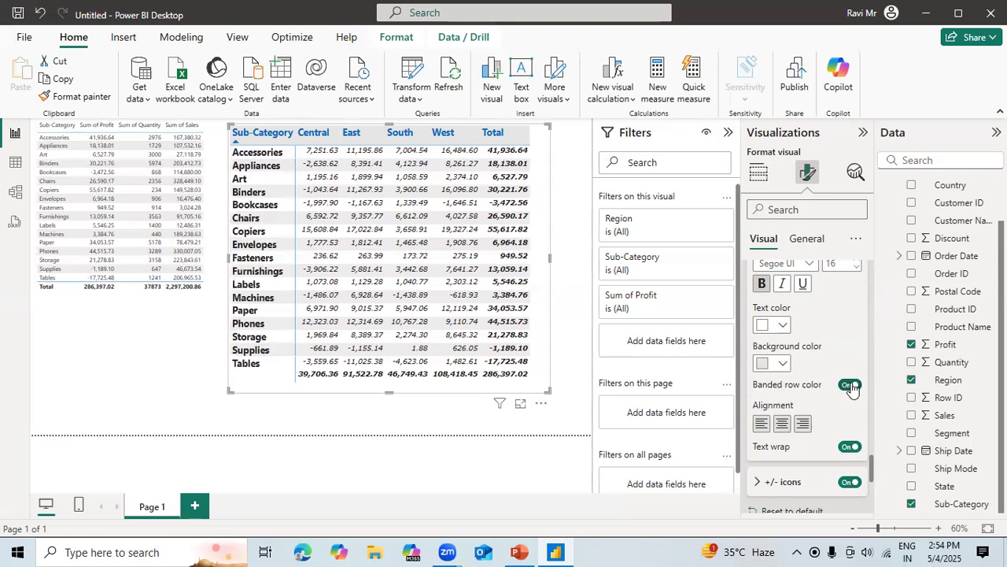
click(848, 385)
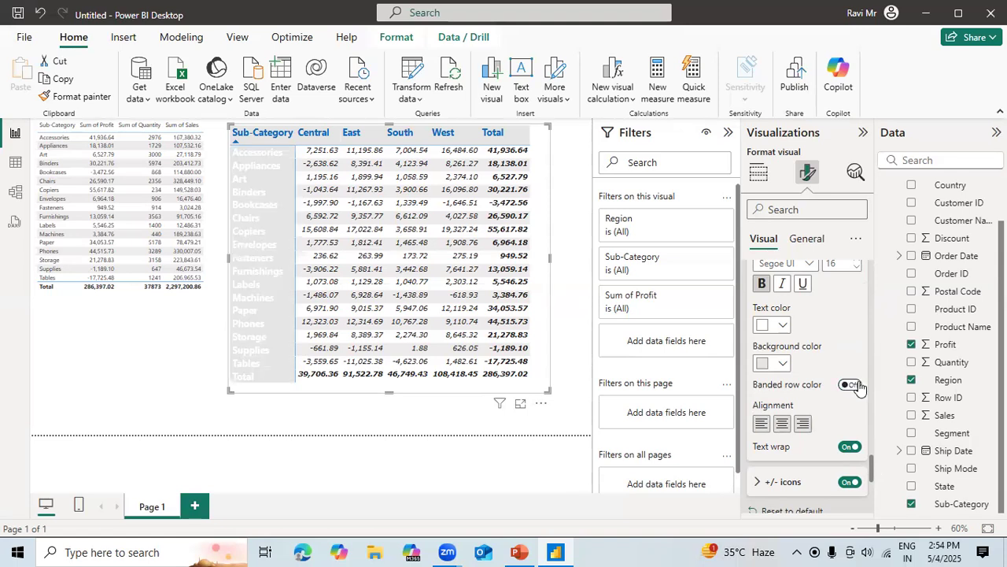
click(858, 386)
click(782, 363)
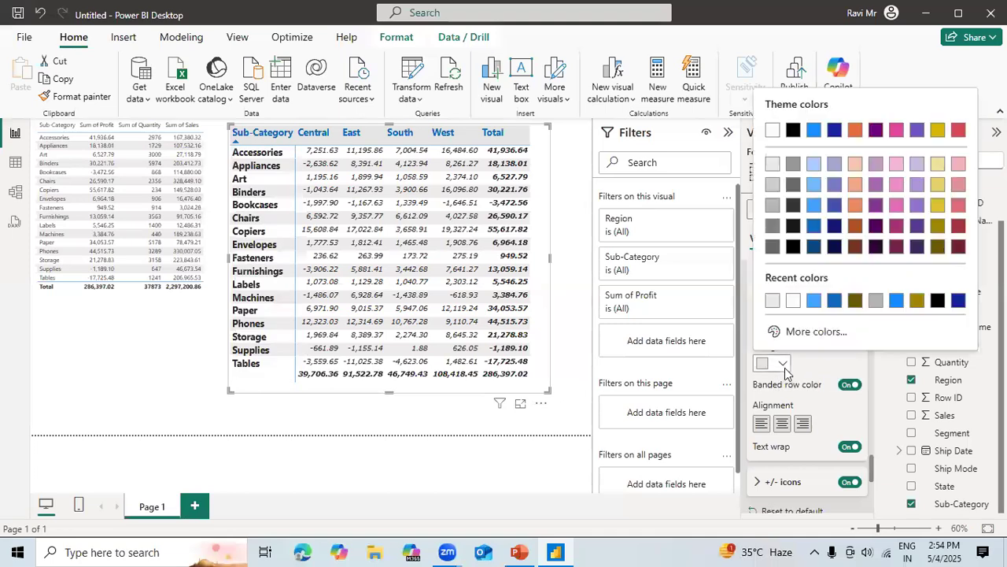
click(793, 300)
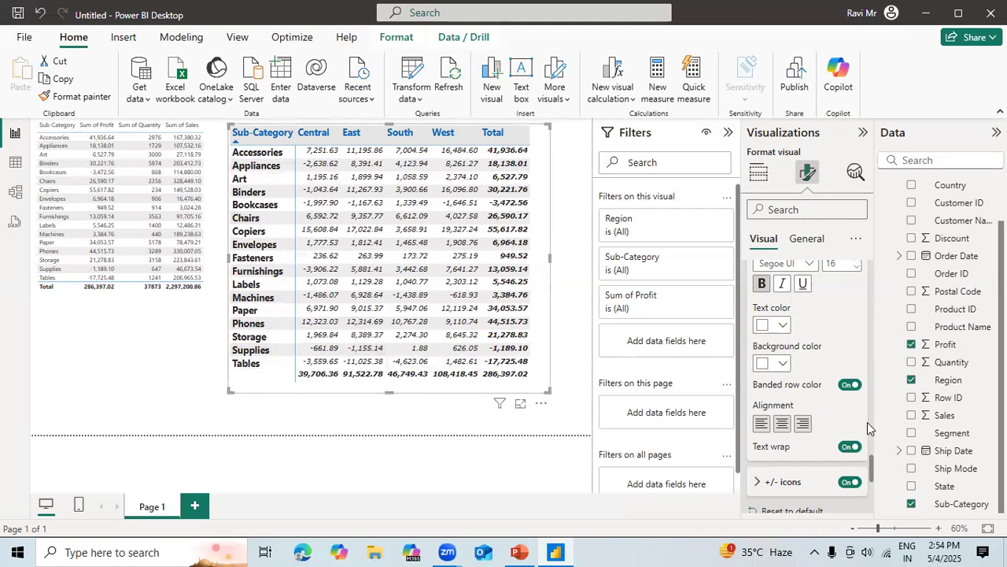
Check the row headers' +/- icons options, and add Category below Sub-Category in the matrix rows with Accessories expanded.
drag(872, 469, 872, 492)
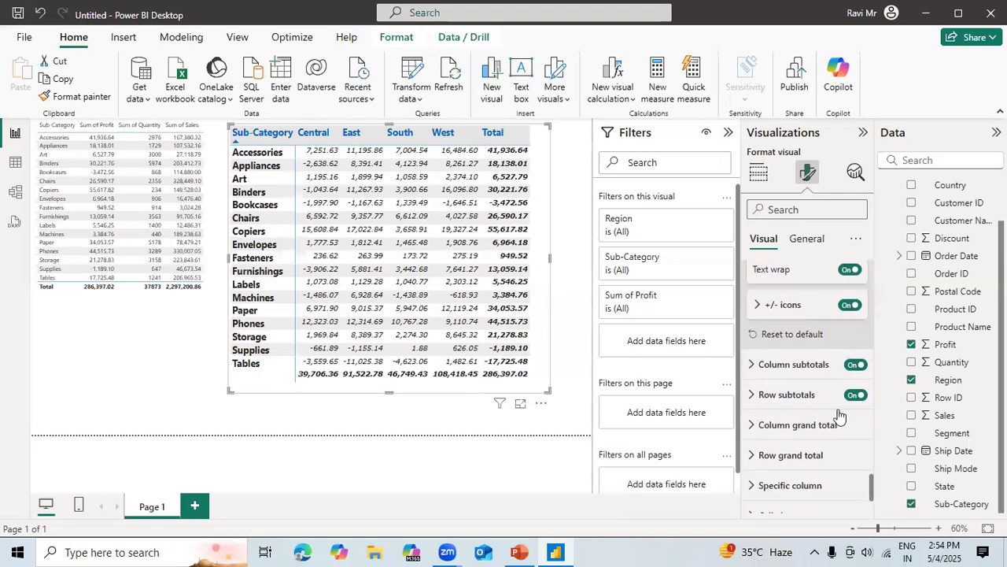
click(757, 306)
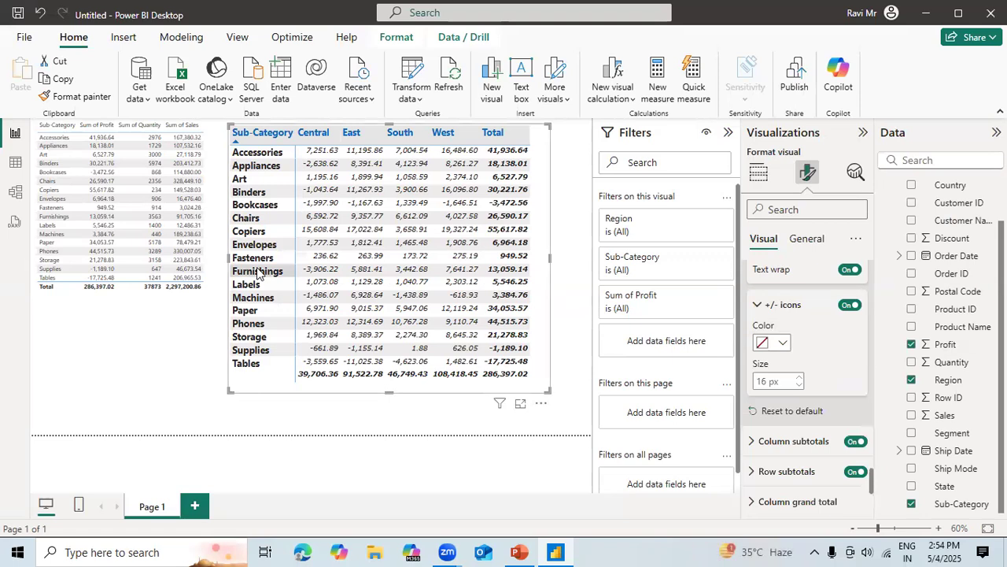
click(758, 172)
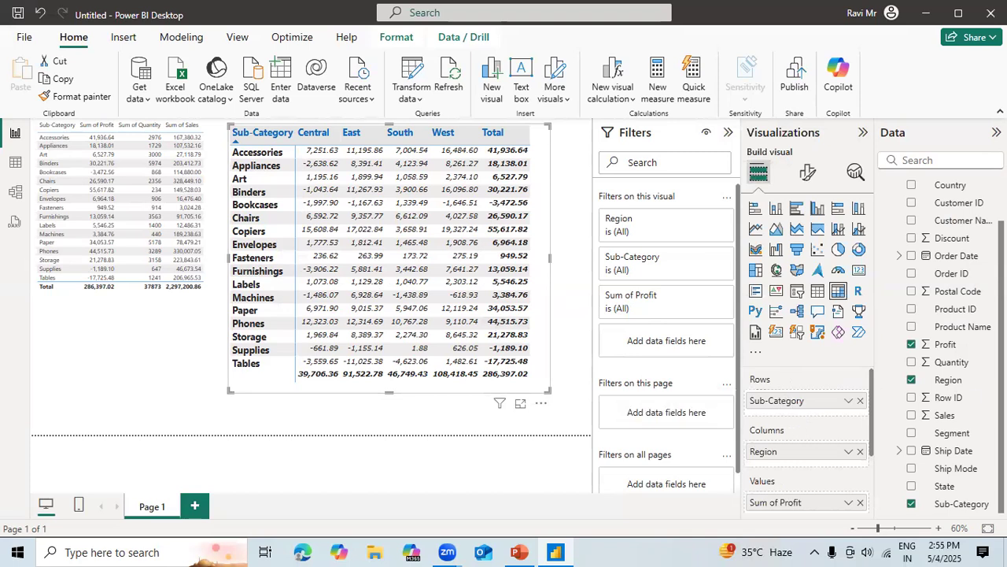
scroll(976, 216, up, 1)
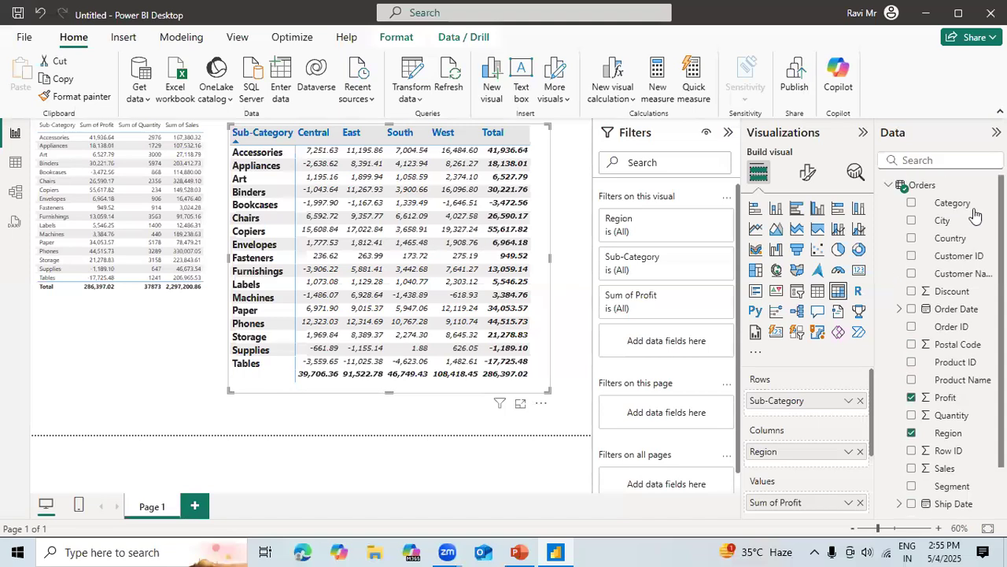
drag(954, 205, 823, 393)
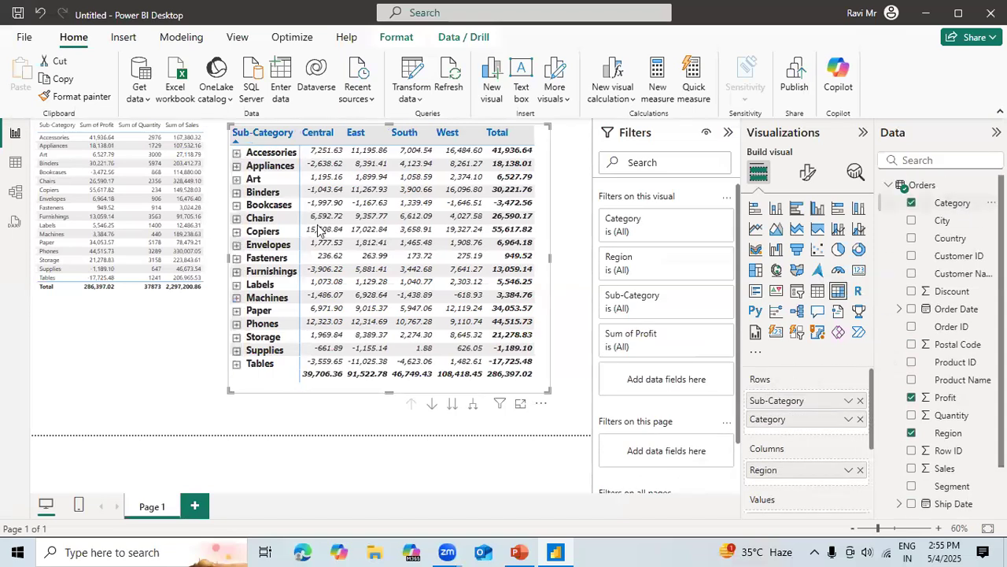
click(237, 153)
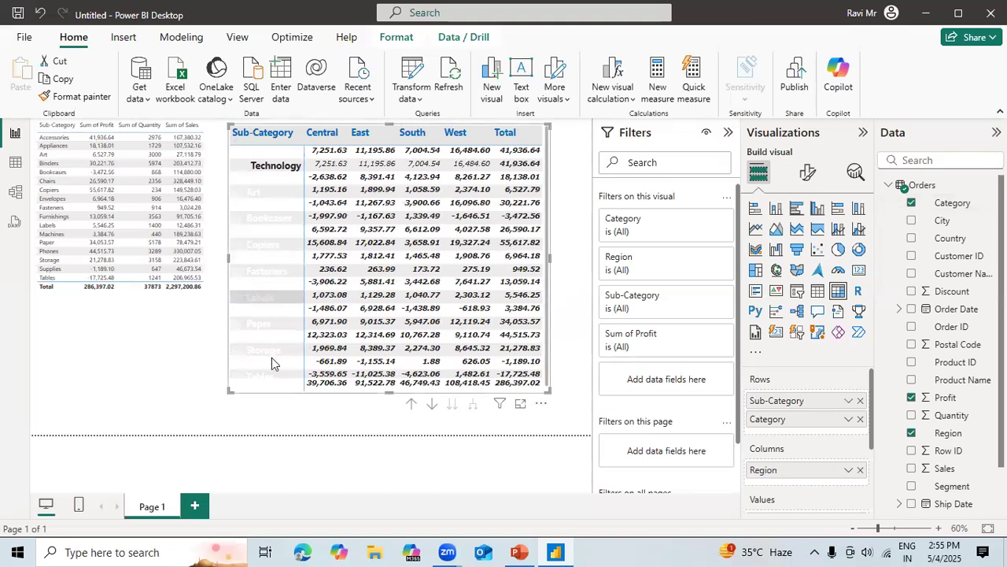
Set the text color of the matrix's row headers to black.
click(809, 175)
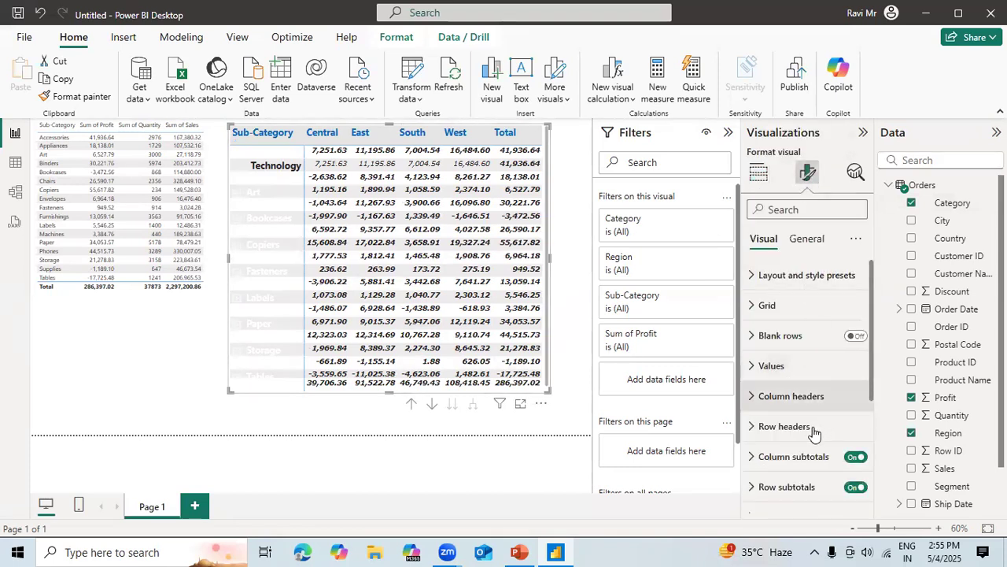
click(808, 431)
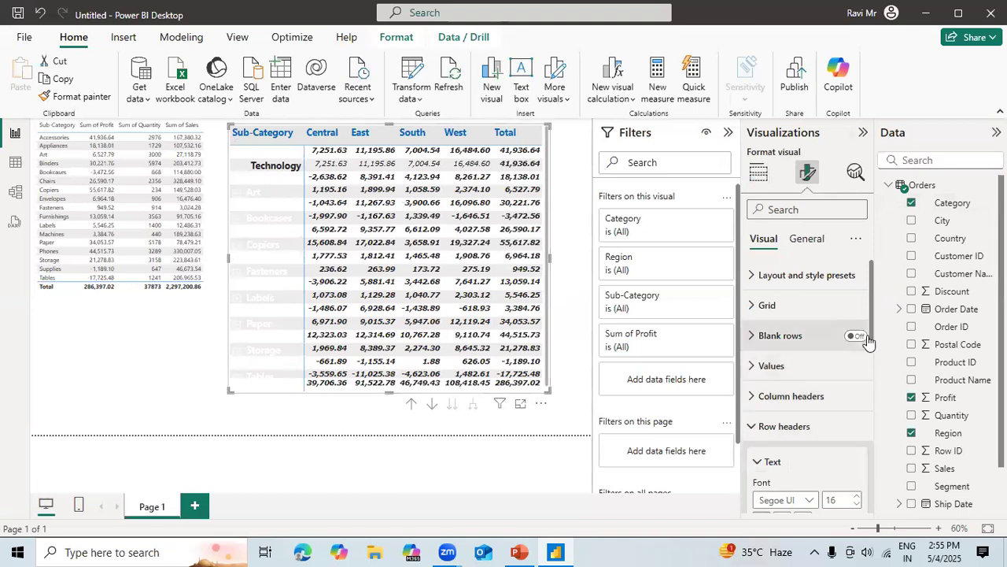
drag(872, 336, 876, 408)
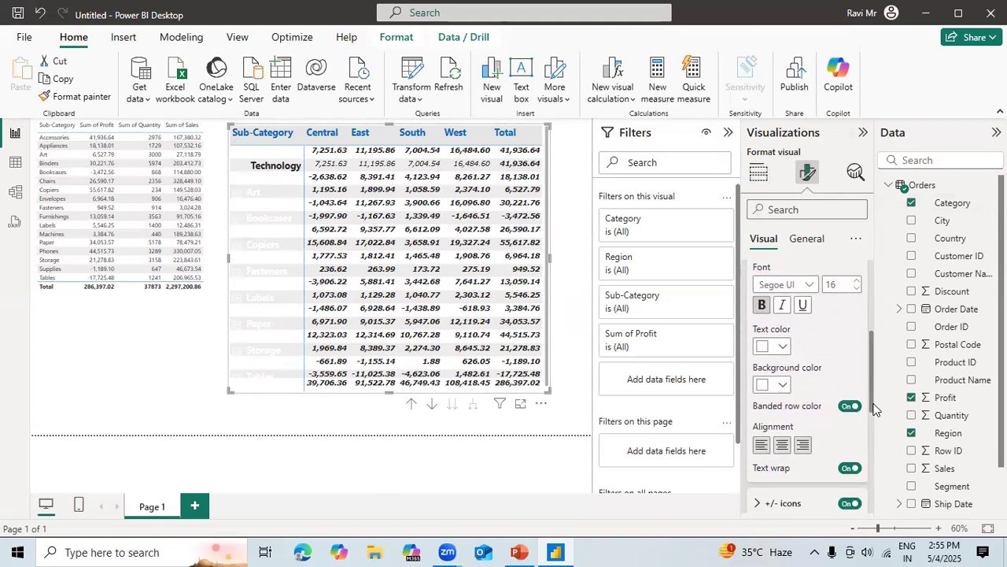
click(781, 348)
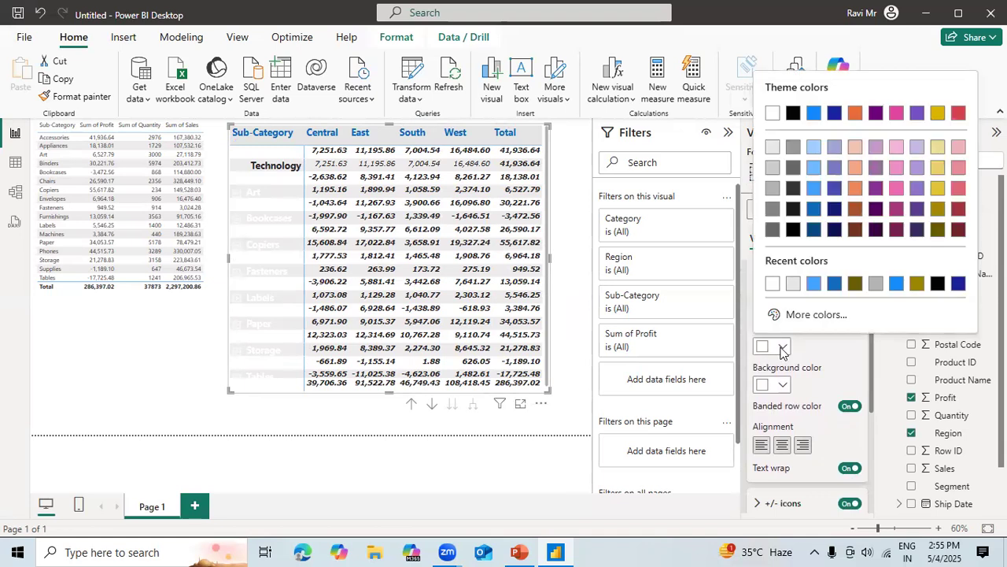
click(793, 115)
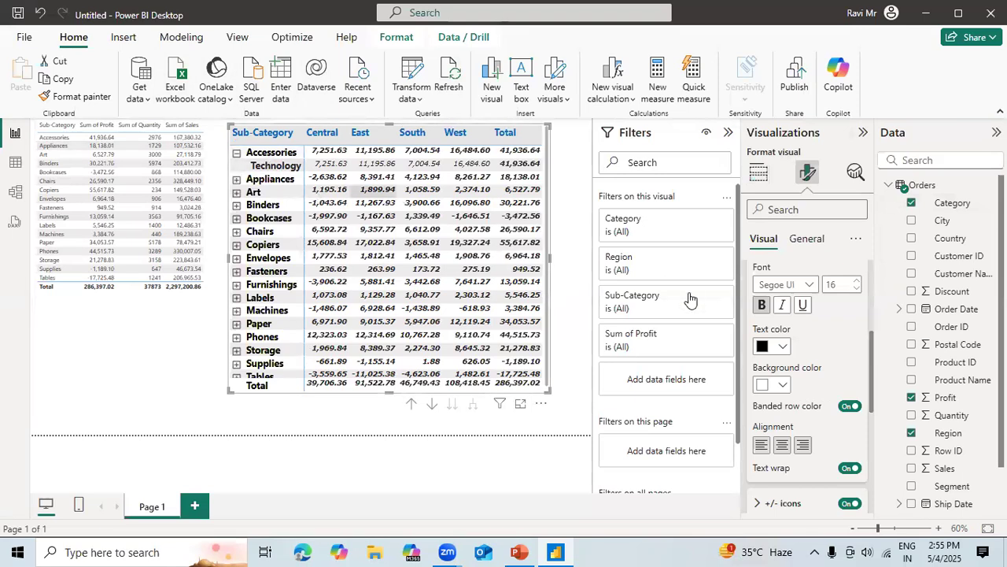
Move Category above Sub-Category in the matrix rows, and expand Furniture and Office Supplies.
click(761, 173)
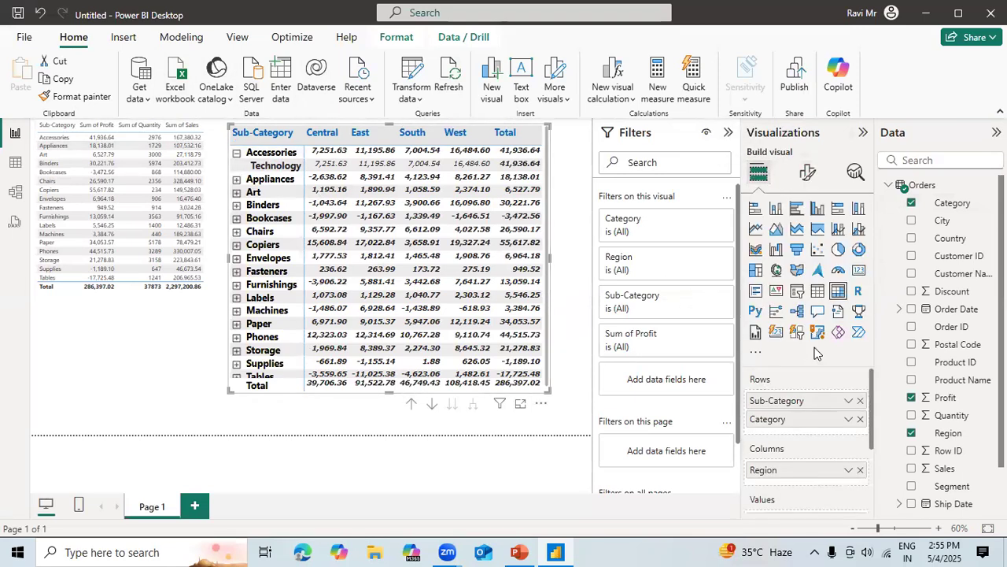
drag(791, 419, 787, 398)
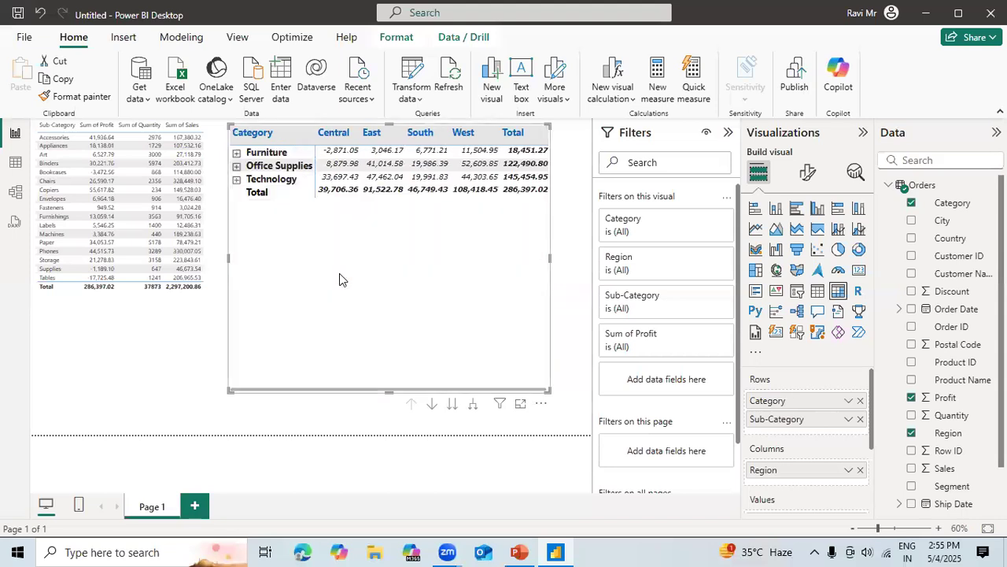
click(237, 154)
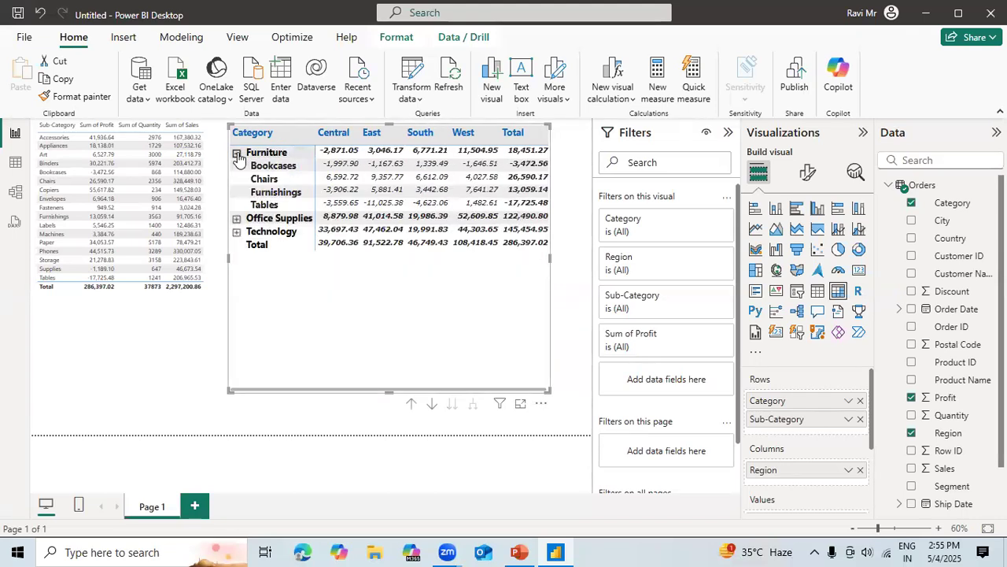
click(237, 218)
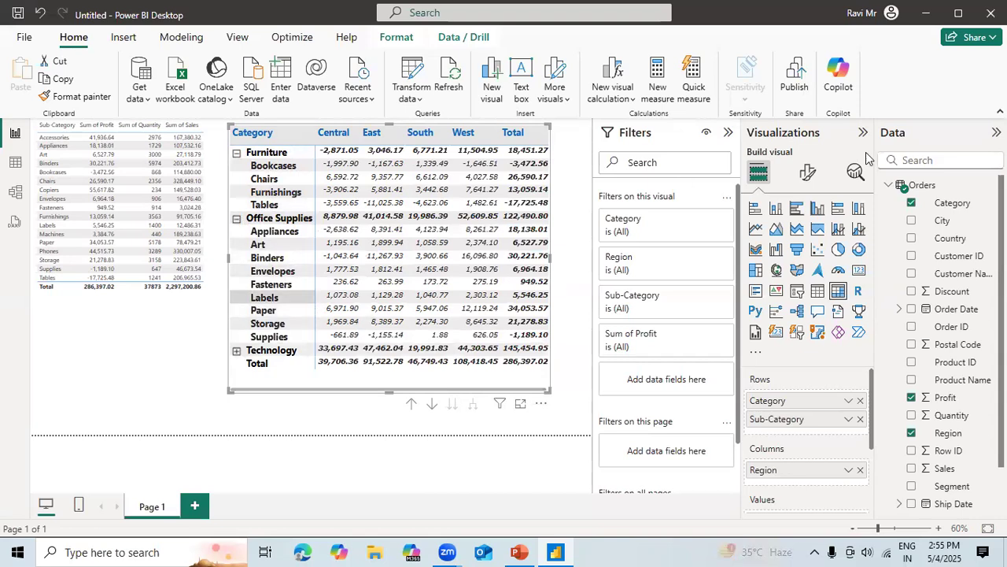
Switch the row headers' +/- icons off and back on.
click(807, 171)
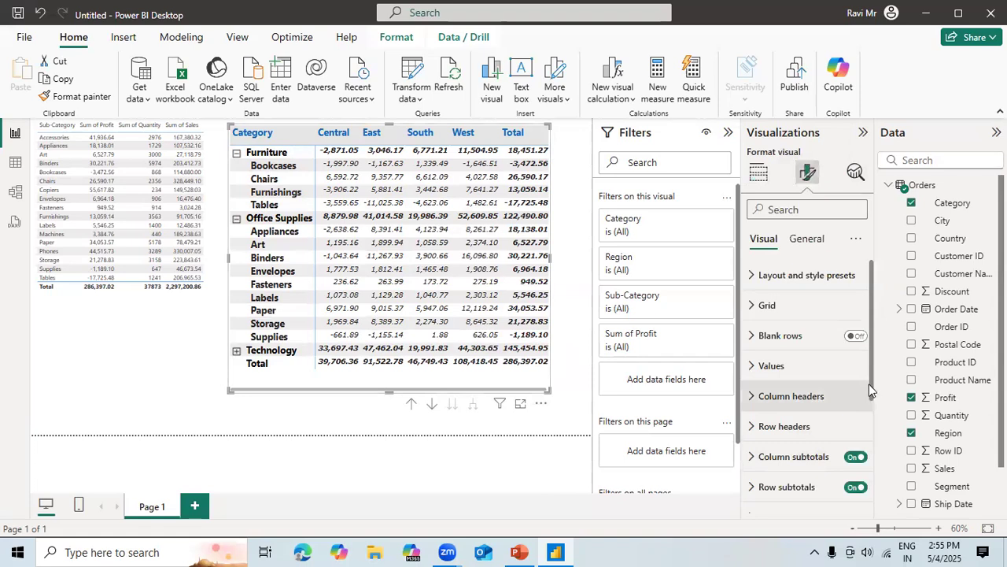
drag(875, 392, 870, 469)
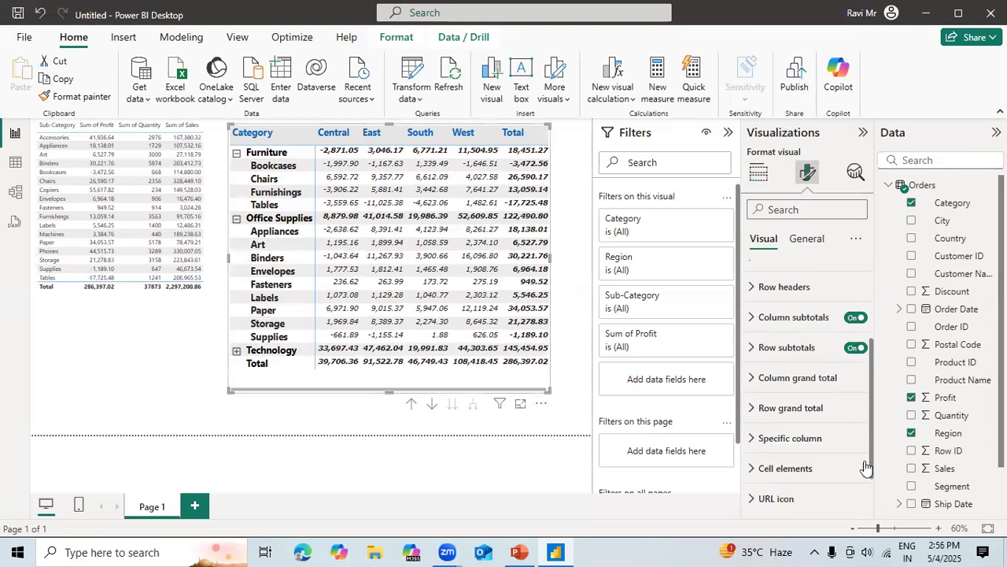
click(754, 289)
drag(871, 336, 870, 421)
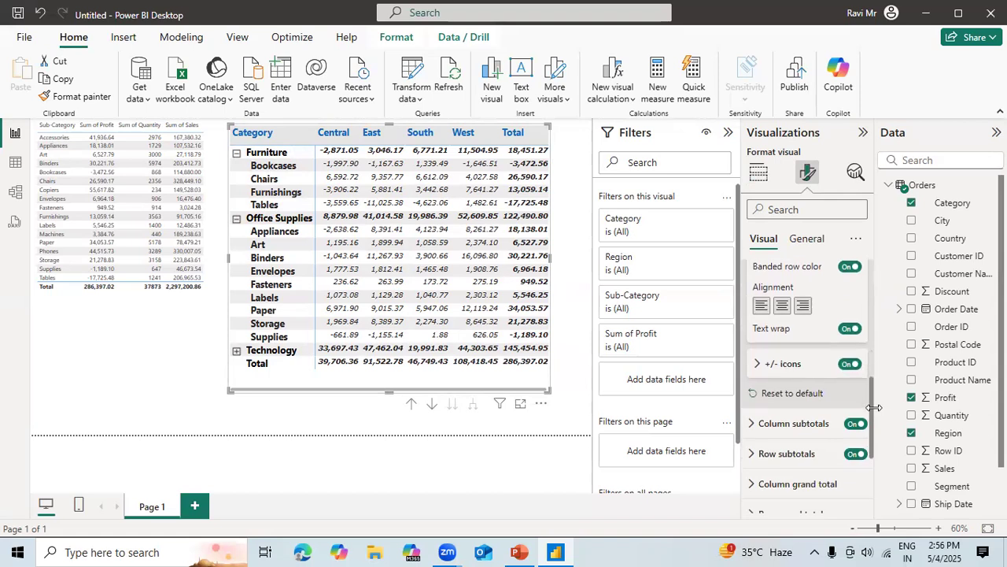
click(849, 364)
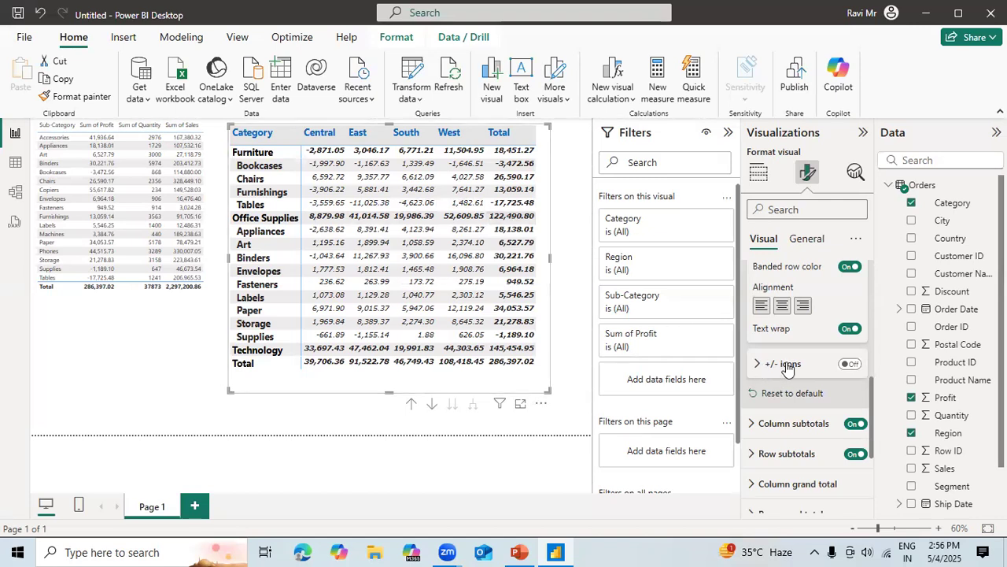
click(850, 364)
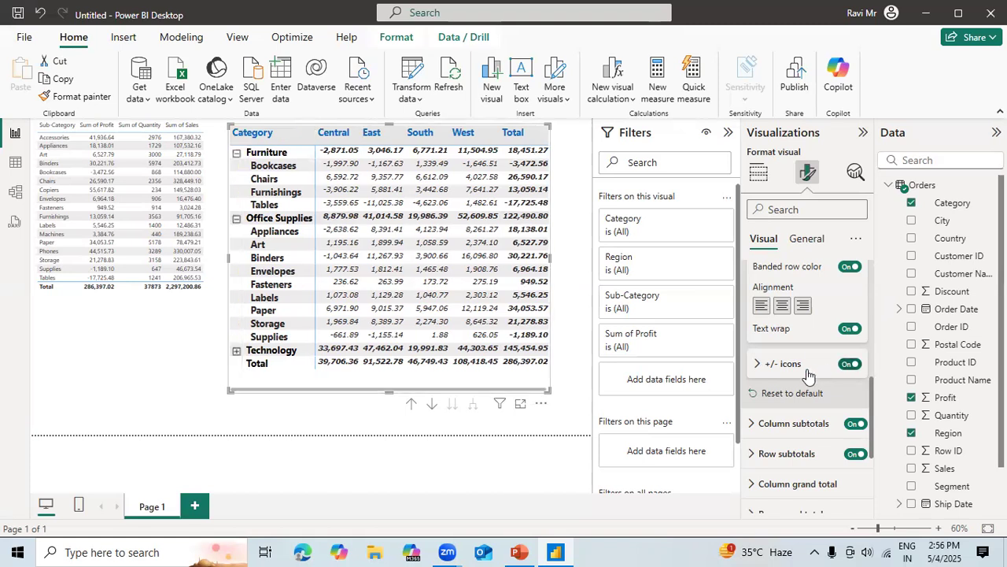
Check the row headers' +/- icons color and size options, and turn off the matrix's column and row subtotals.
click(759, 363)
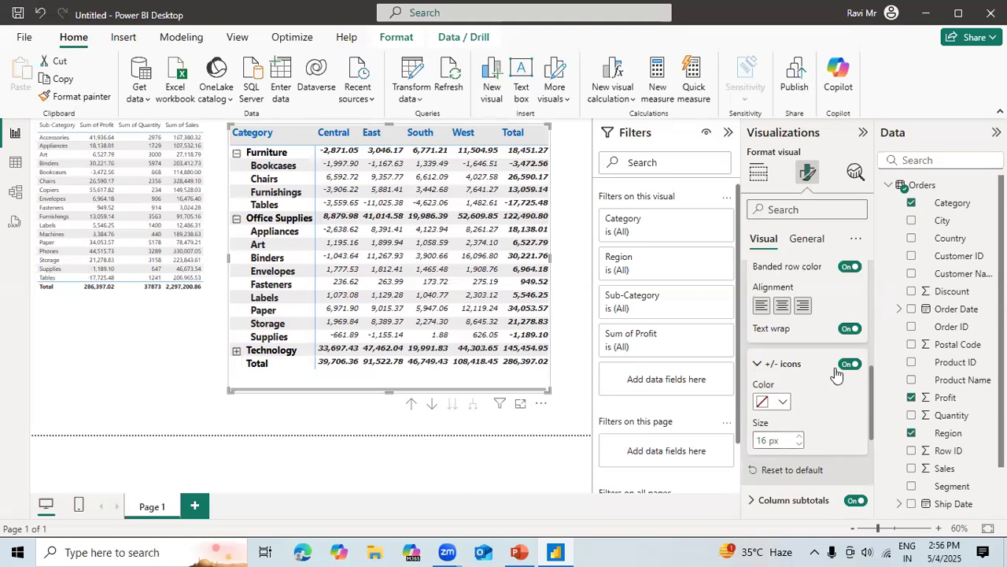
scroll(787, 362, down, 4)
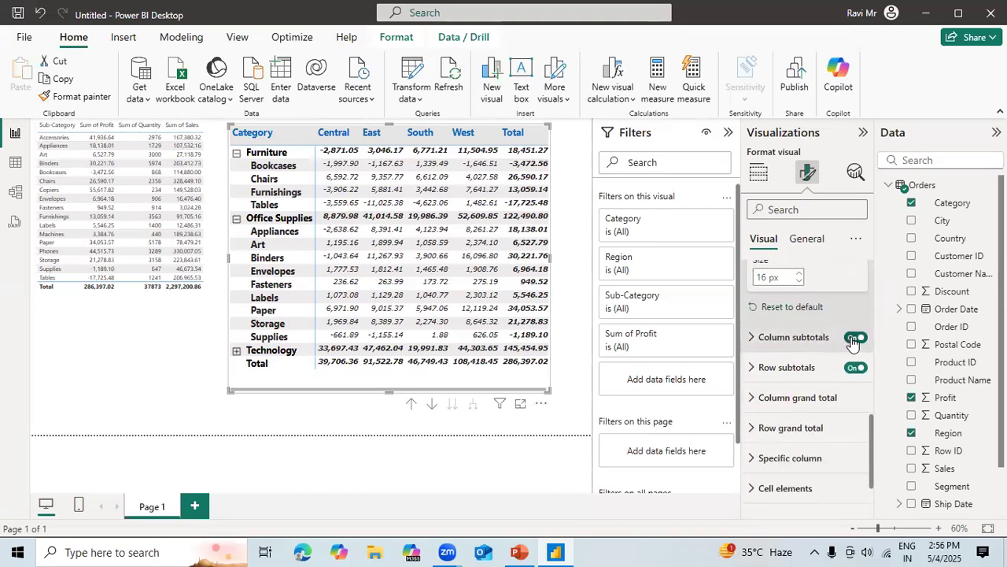
click(854, 338)
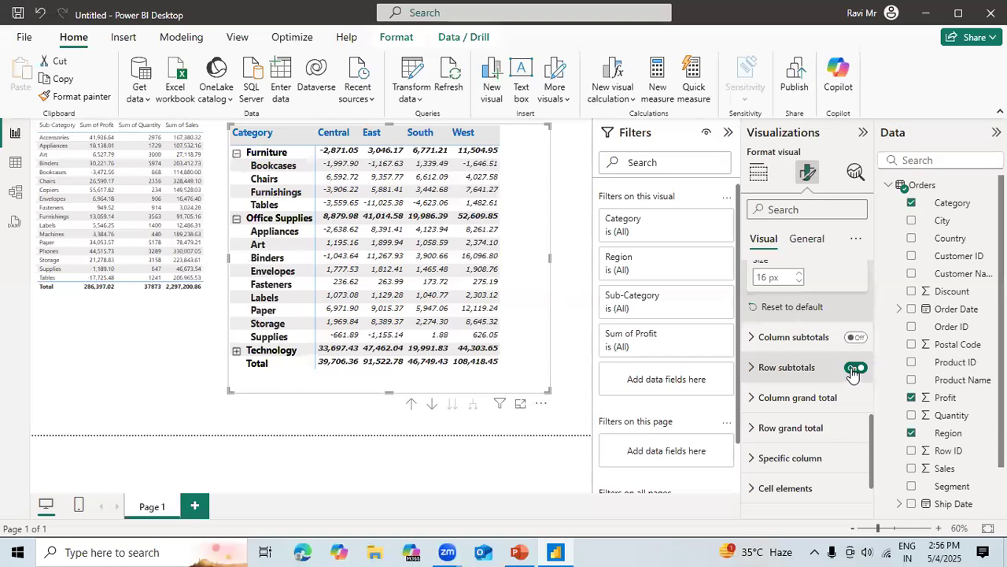
click(854, 368)
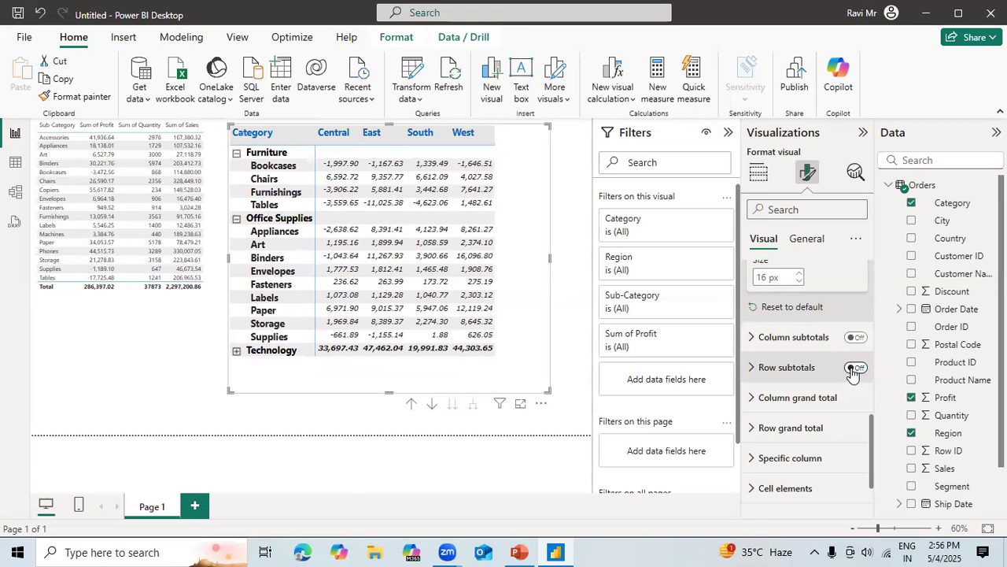
Switch the matrix's column subtotals on and back off.
click(754, 337)
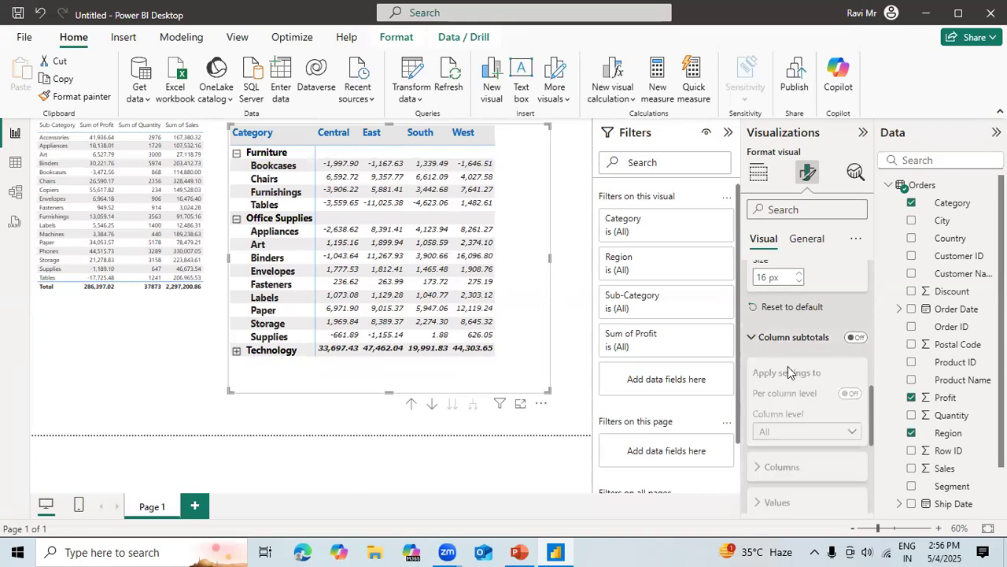
click(858, 338)
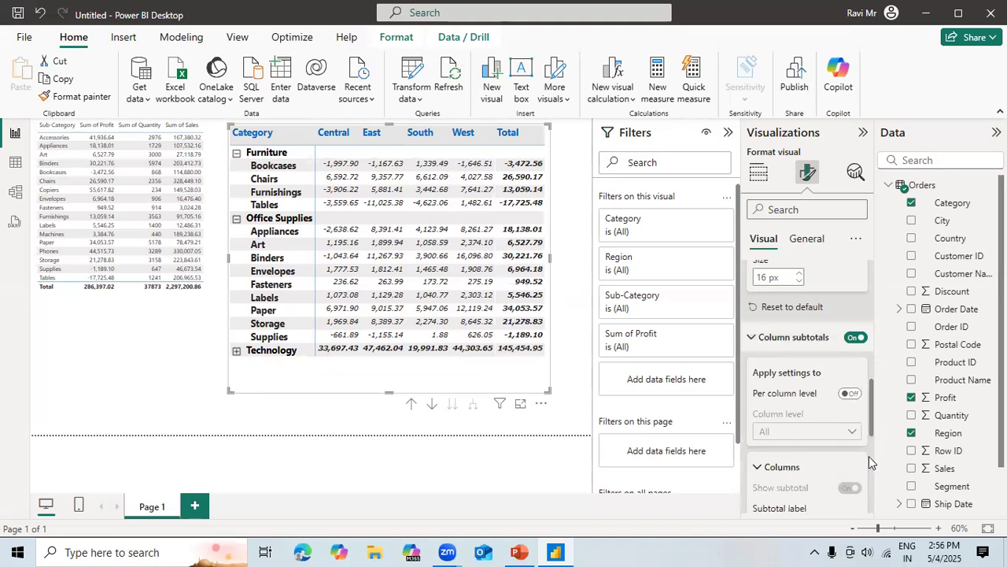
click(853, 338)
click(752, 338)
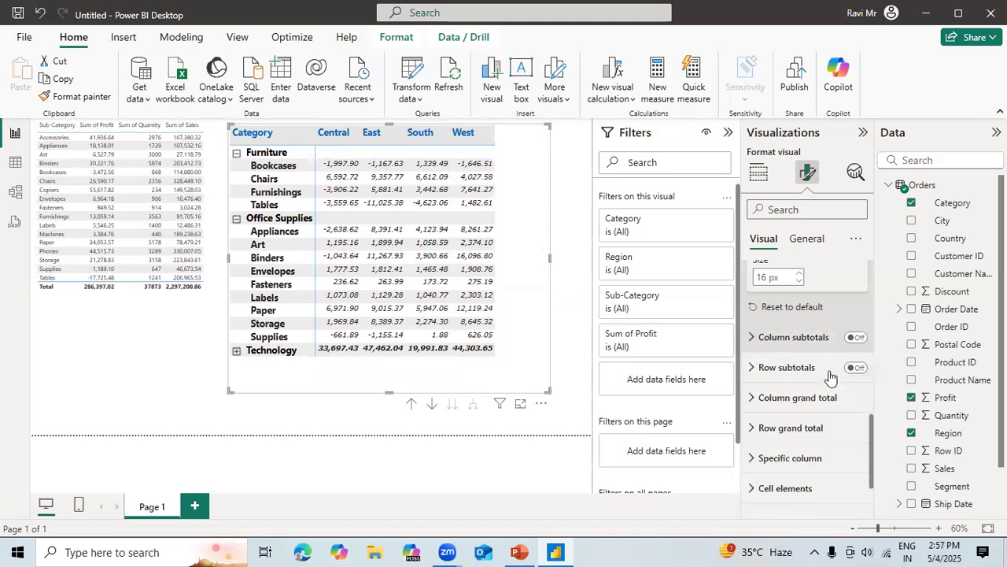
Look through the matrix's column grand total value formatting and its cell elements options.
click(757, 403)
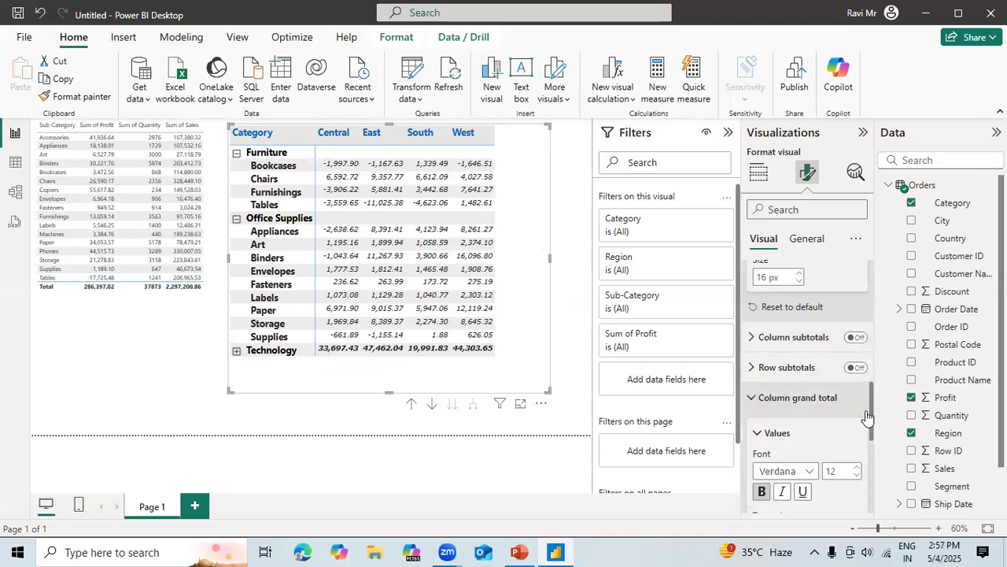
drag(872, 418, 870, 447)
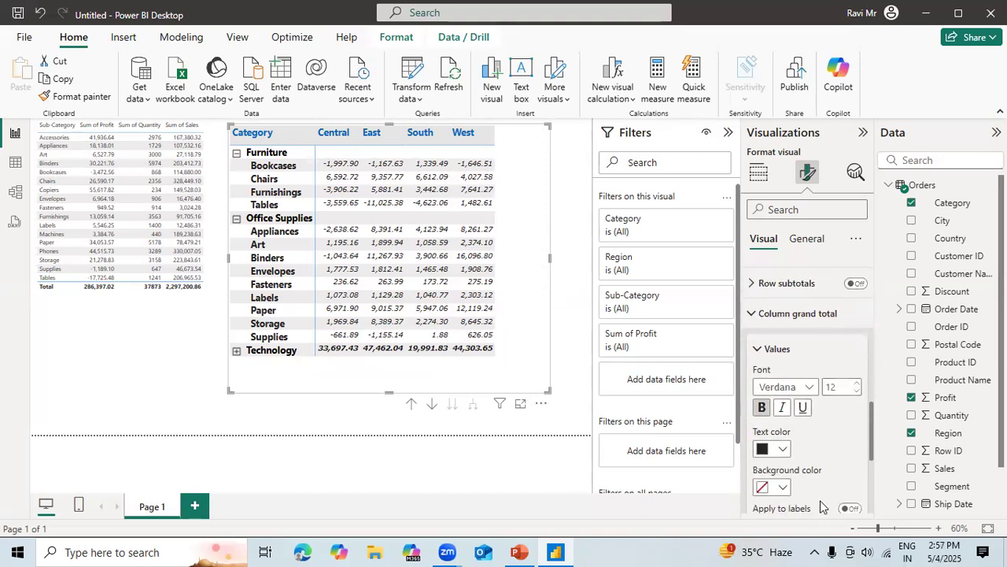
click(756, 351)
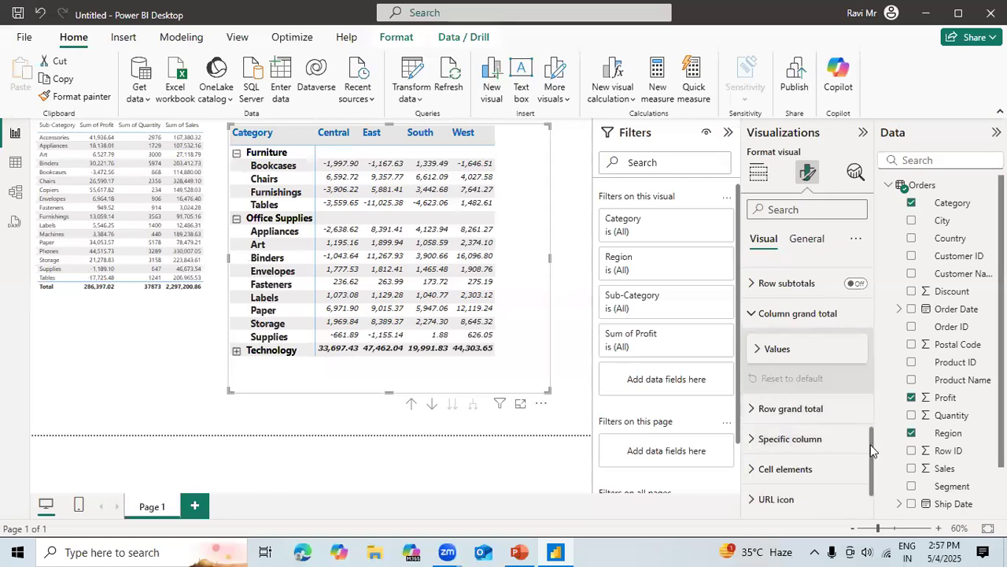
scroll(870, 479, down, 1)
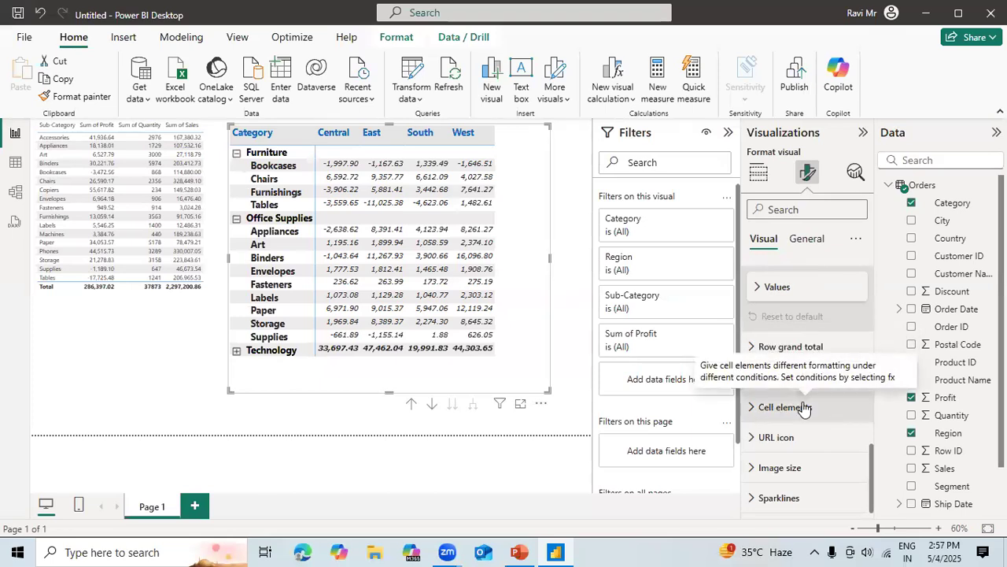
click(750, 407)
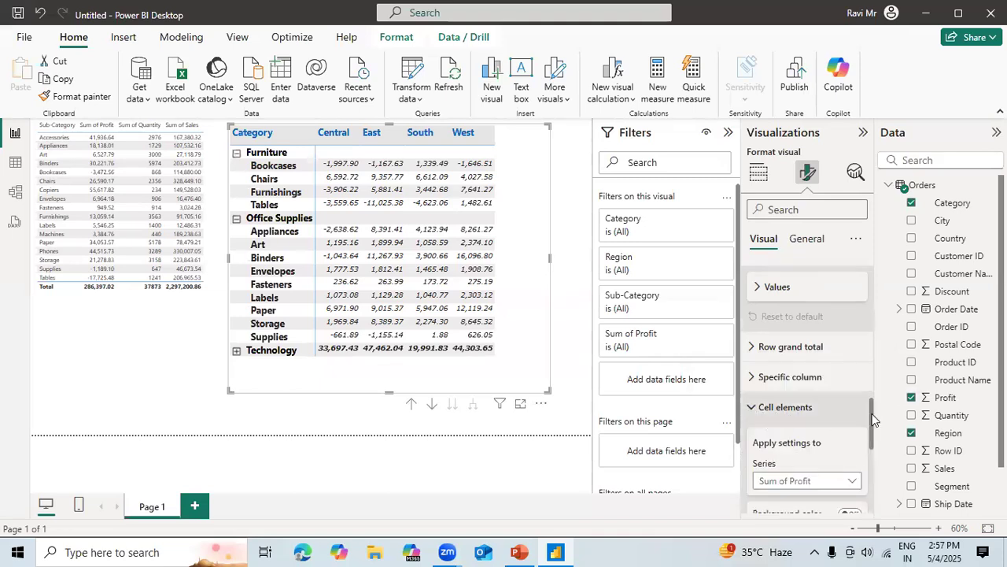
drag(870, 415, 872, 451)
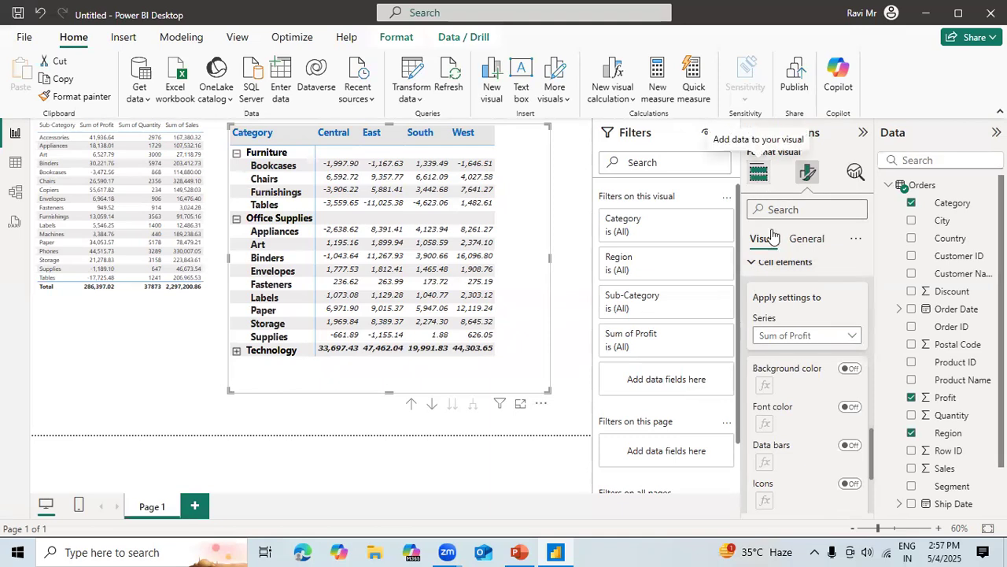
Remove Category from the matrix rows and show the cell elements formatting options for the Sum of Profit series.
click(757, 172)
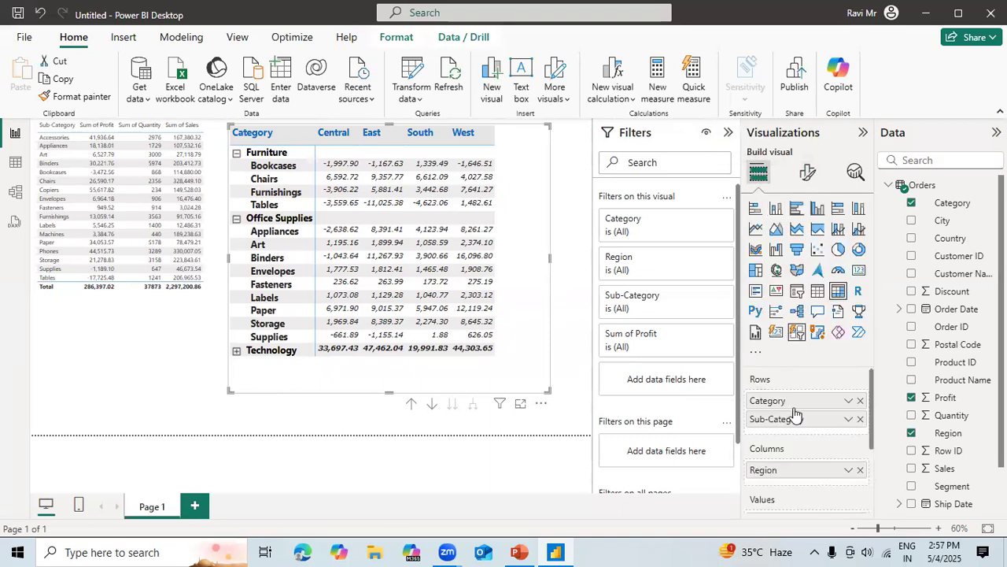
click(860, 401)
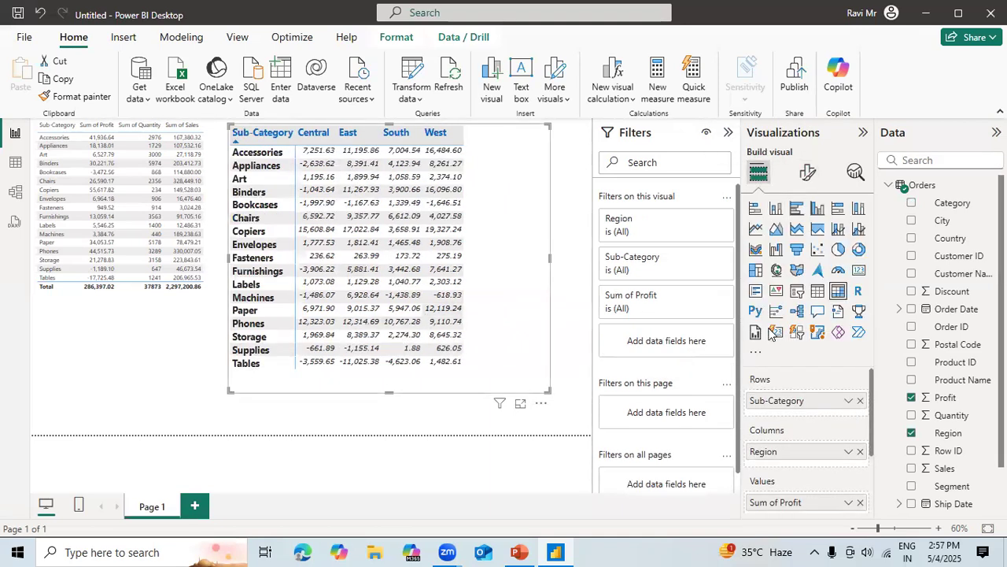
click(810, 173)
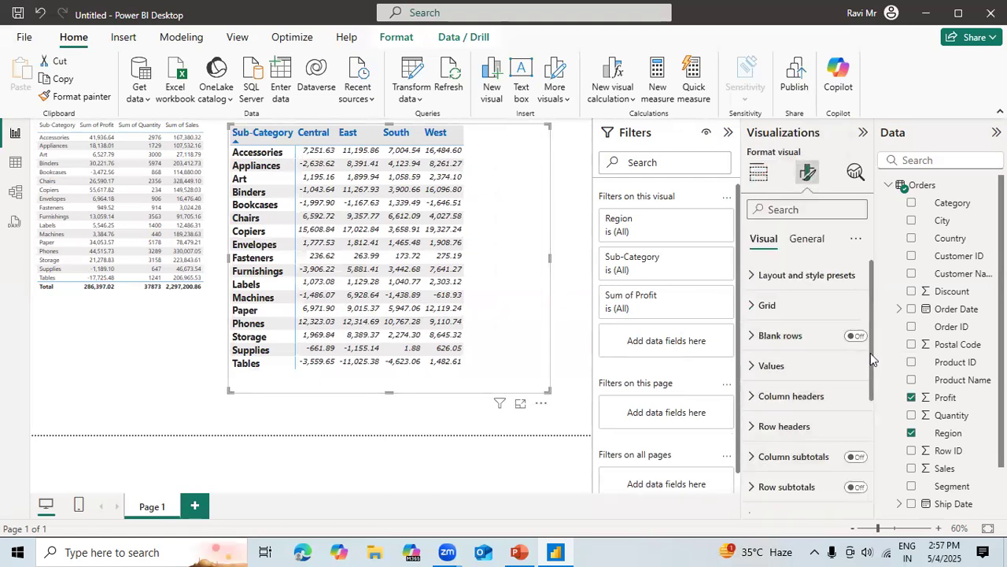
drag(871, 352, 869, 497)
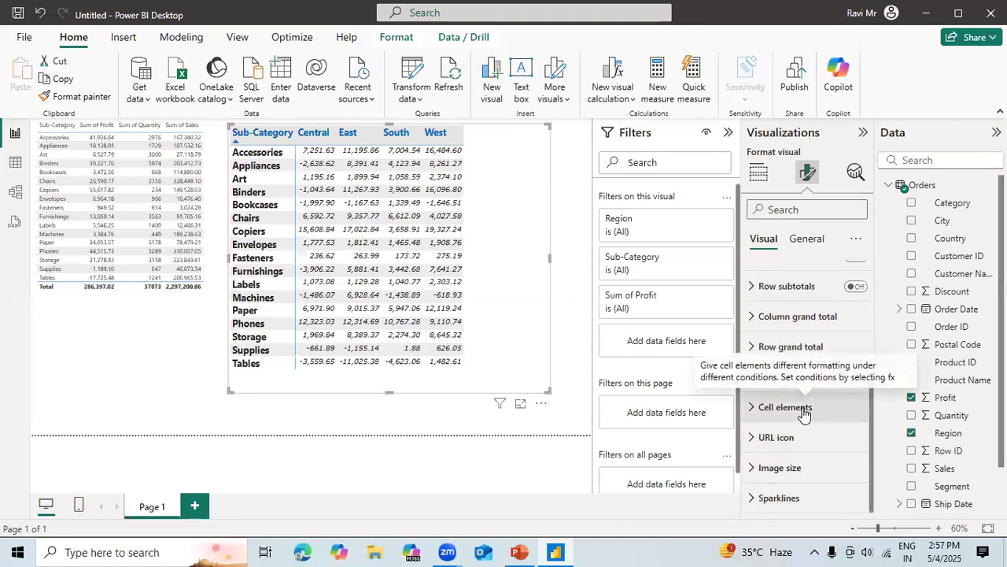
click(752, 410)
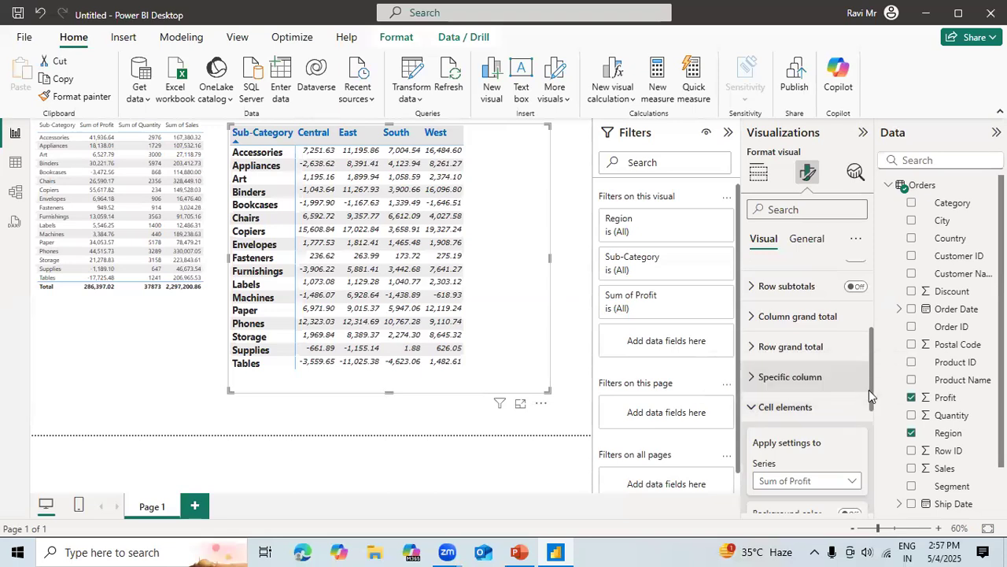
drag(870, 390, 872, 443)
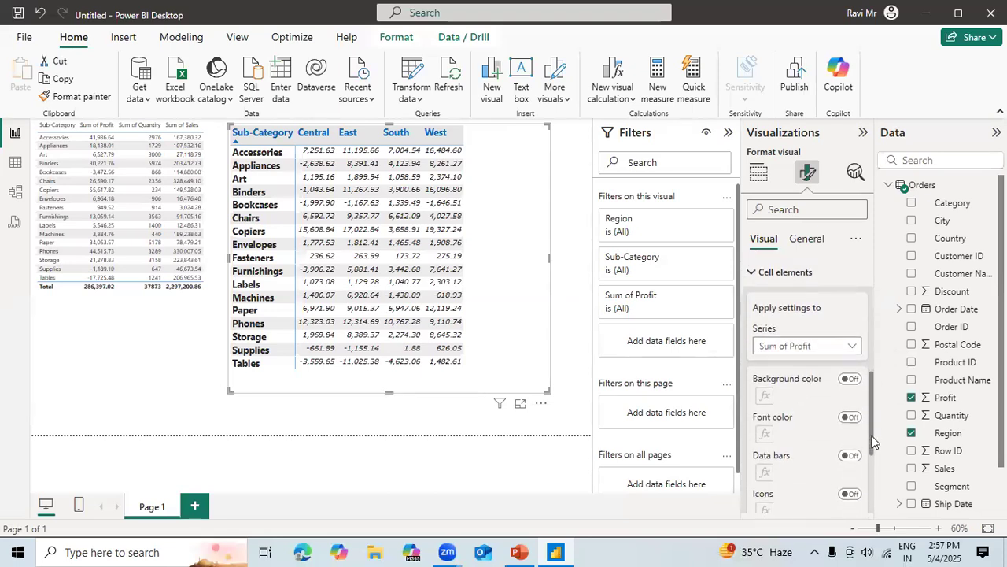
click(826, 349)
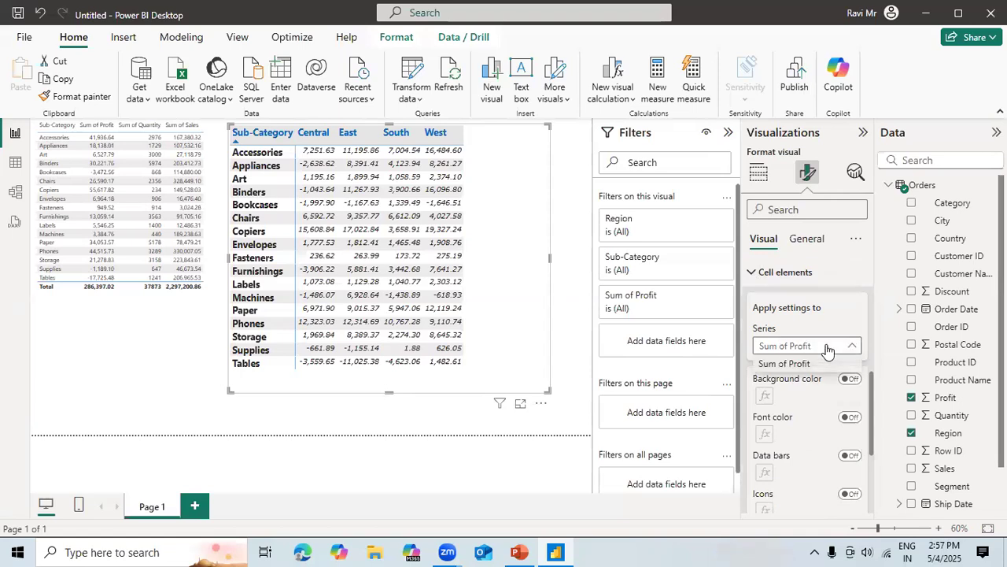
click(801, 367)
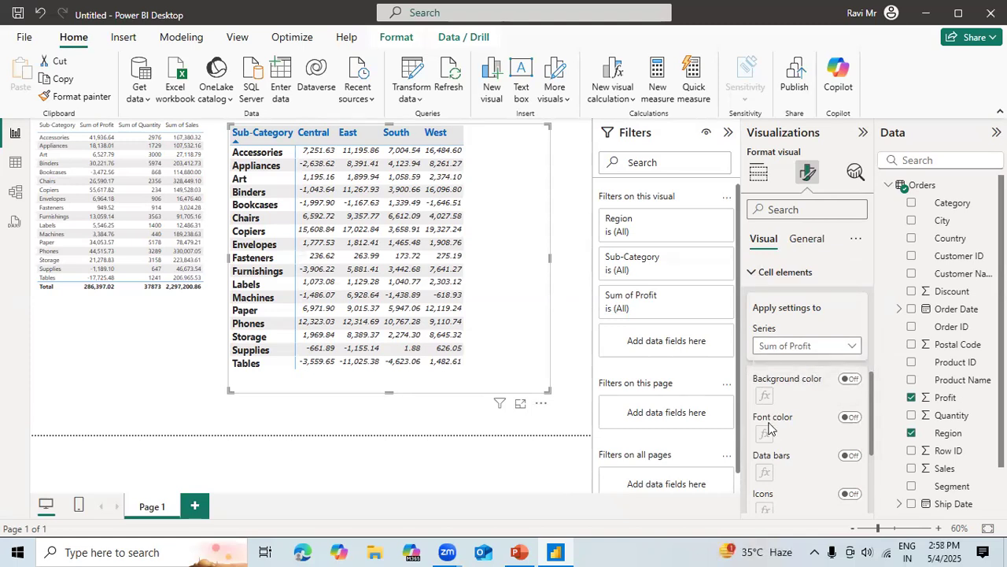
Apply a Sum of Profit background color gradient from orange at the lowest value to light blue at the highest, and switch it back off.
click(852, 380)
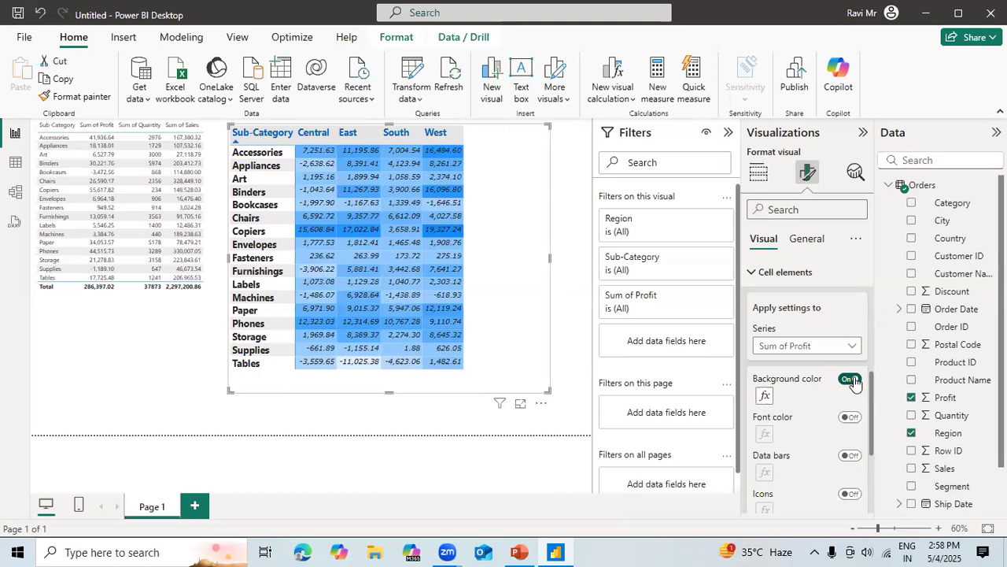
click(764, 396)
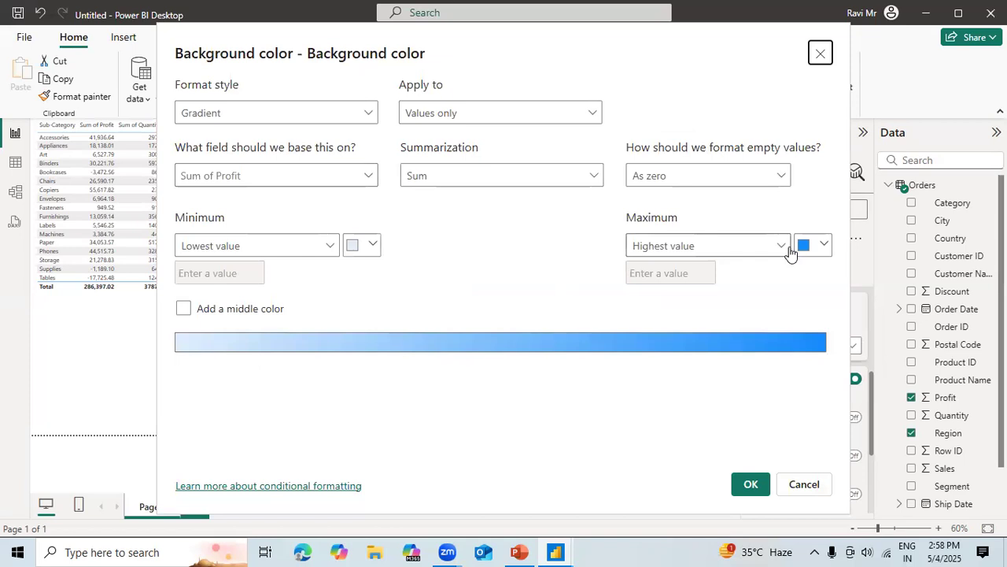
click(363, 246)
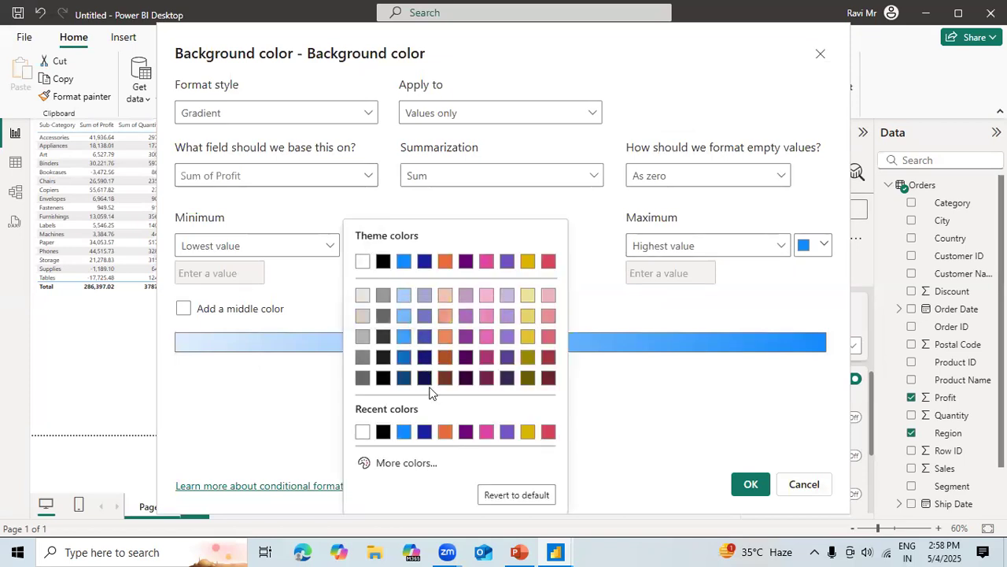
click(443, 432)
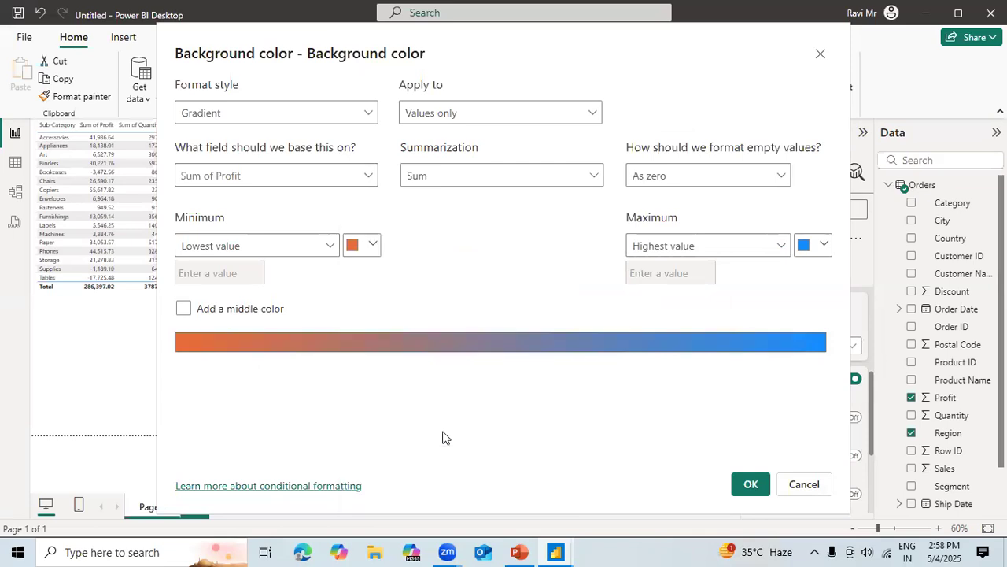
click(818, 247)
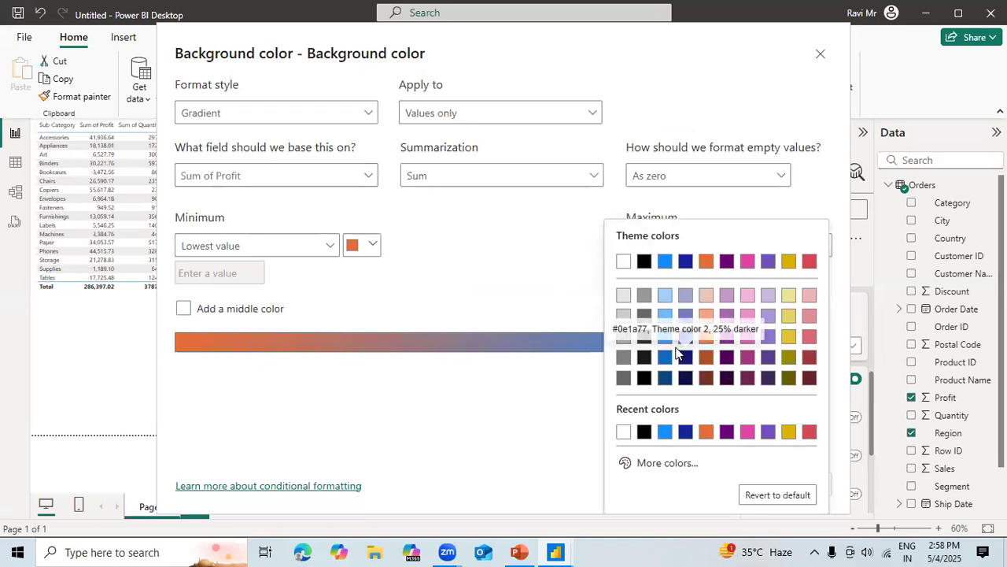
click(665, 316)
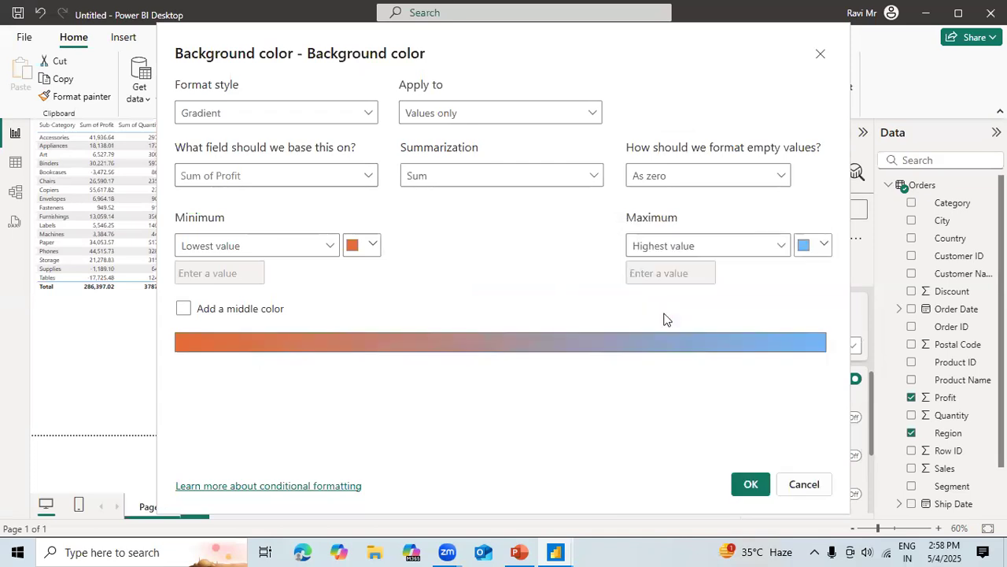
click(751, 484)
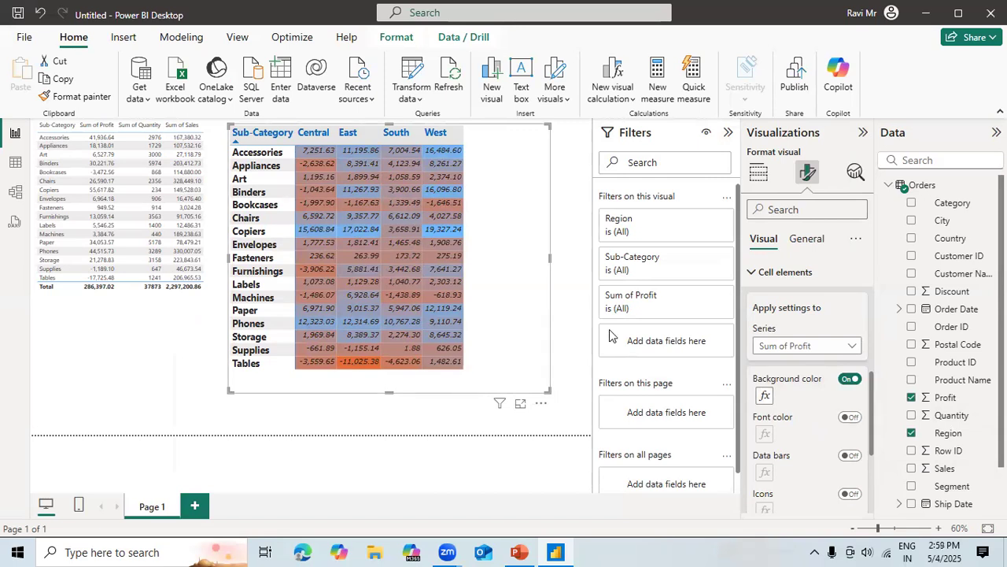
click(849, 380)
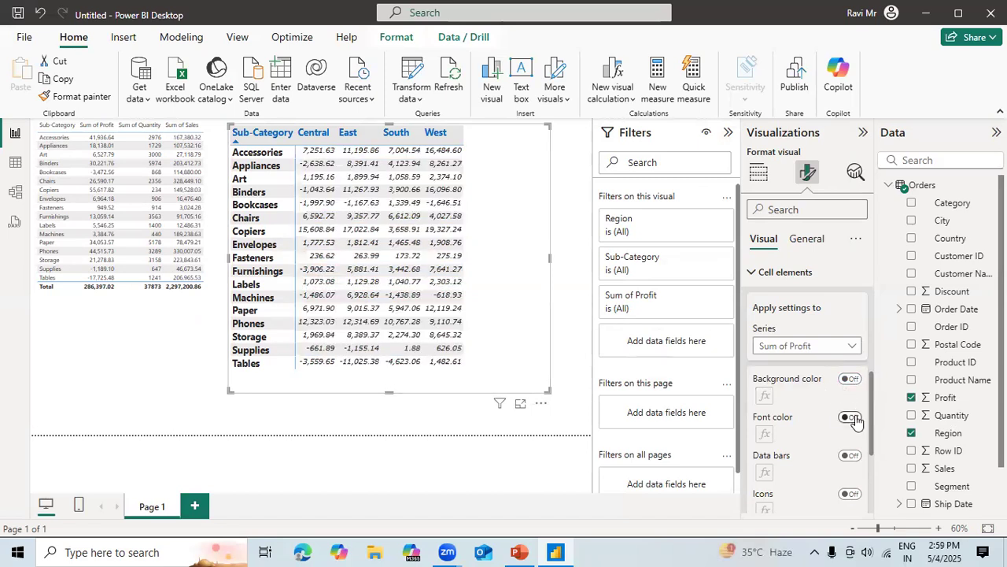
Switch on conditional font color for the Sum of Profit values and open its conditional formatting settings.
click(855, 418)
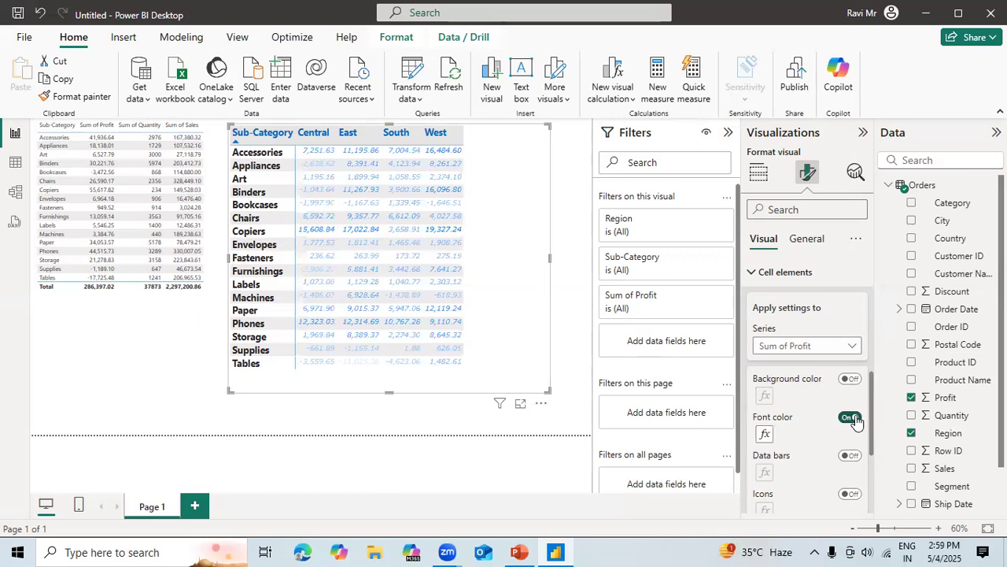
click(763, 434)
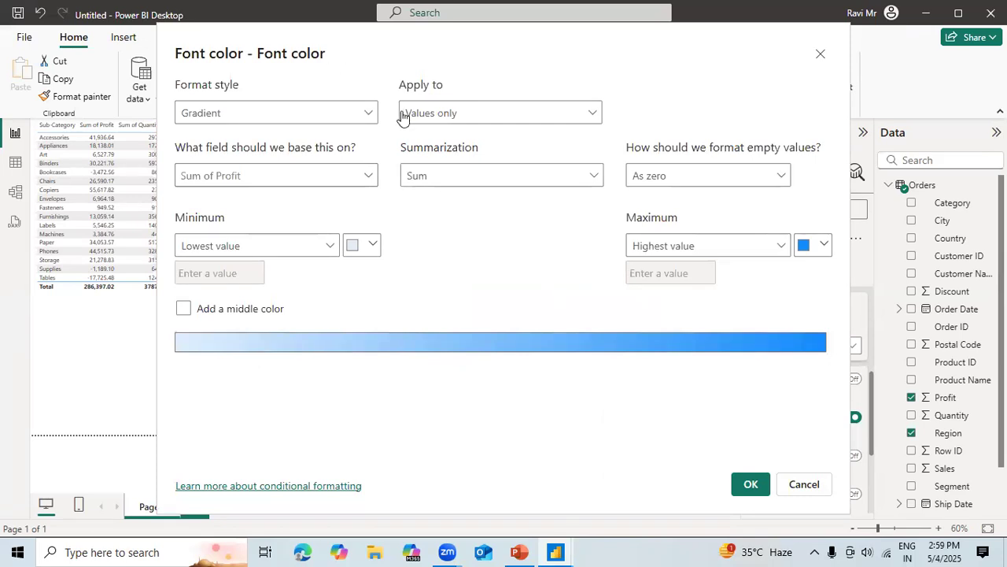
click(370, 117)
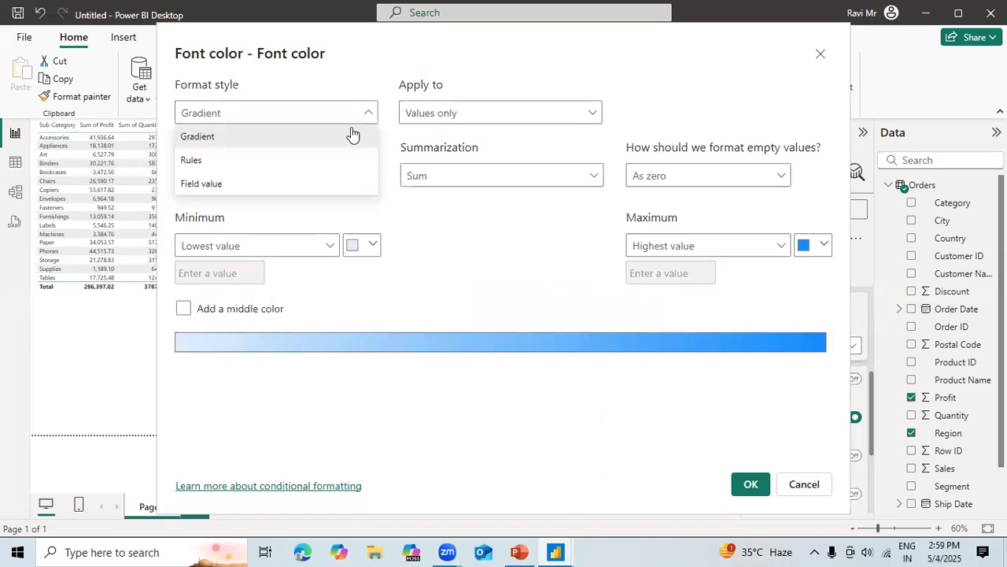
click(326, 181)
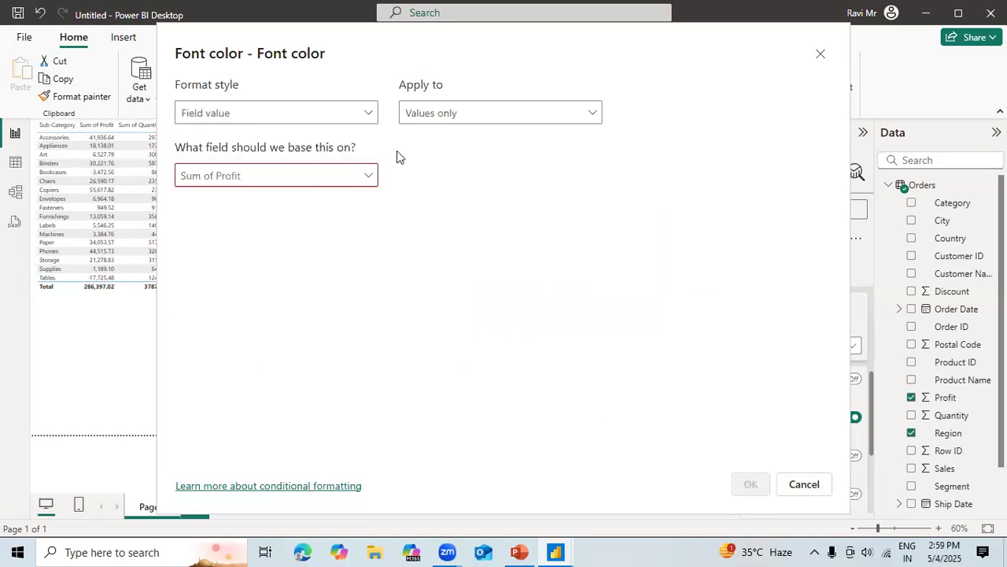
click(369, 175)
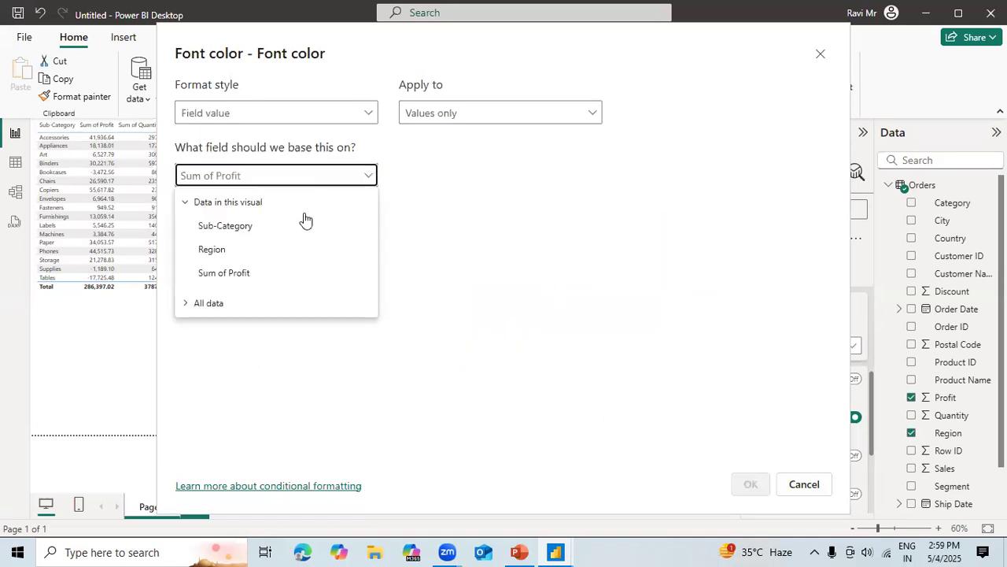
click(444, 164)
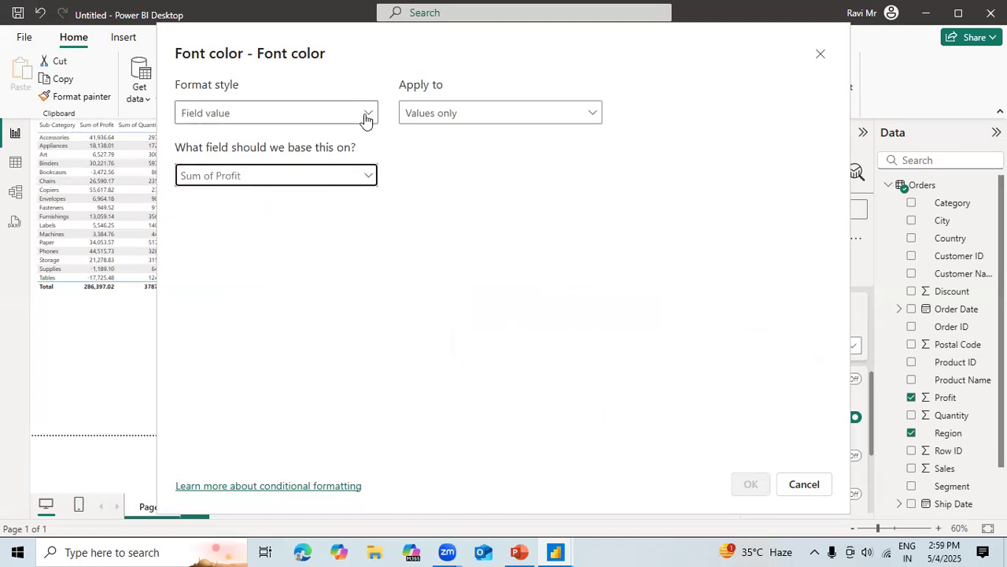
click(366, 117)
click(291, 160)
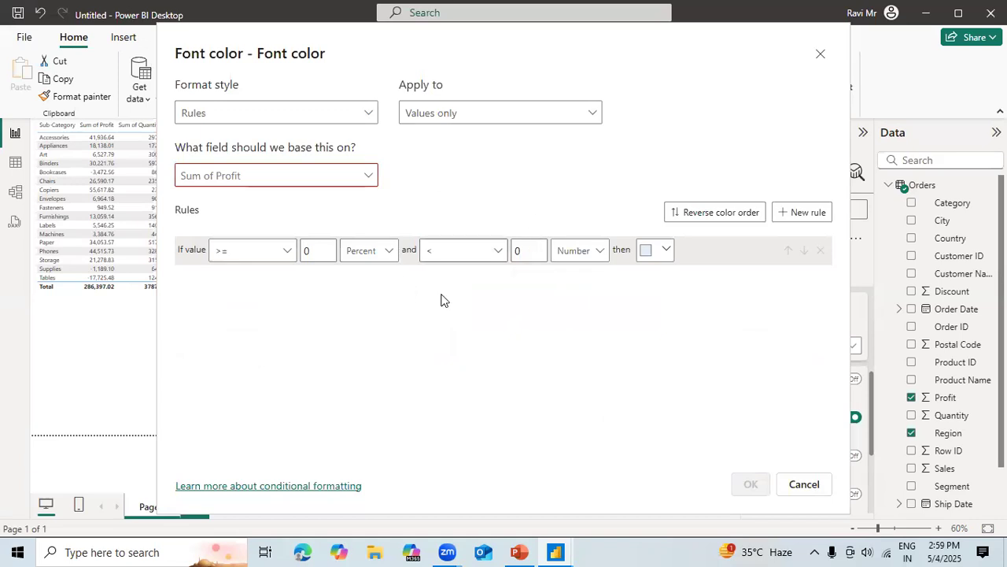
click(373, 252)
click(372, 275)
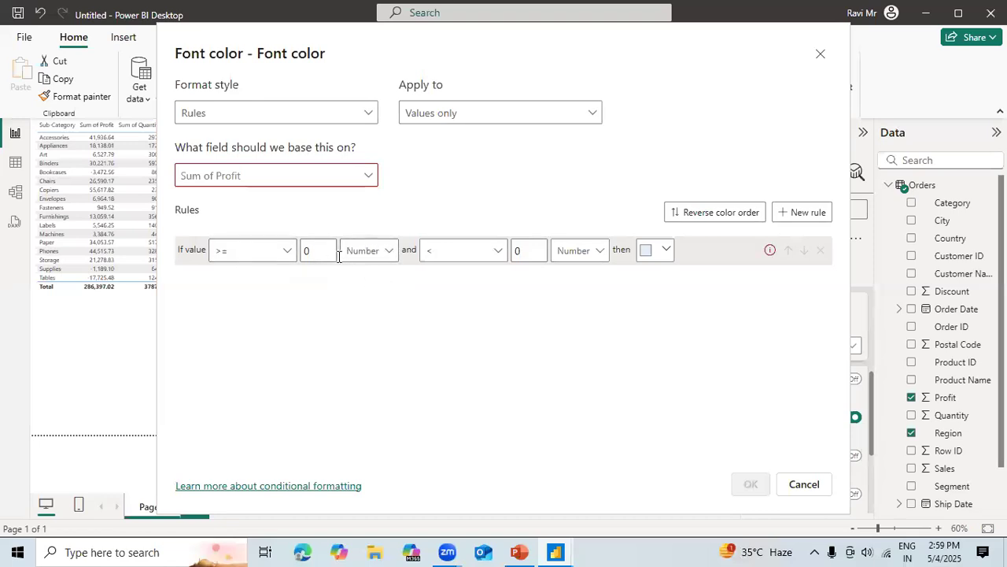
click(325, 252)
key(BackSpace)
click(820, 55)
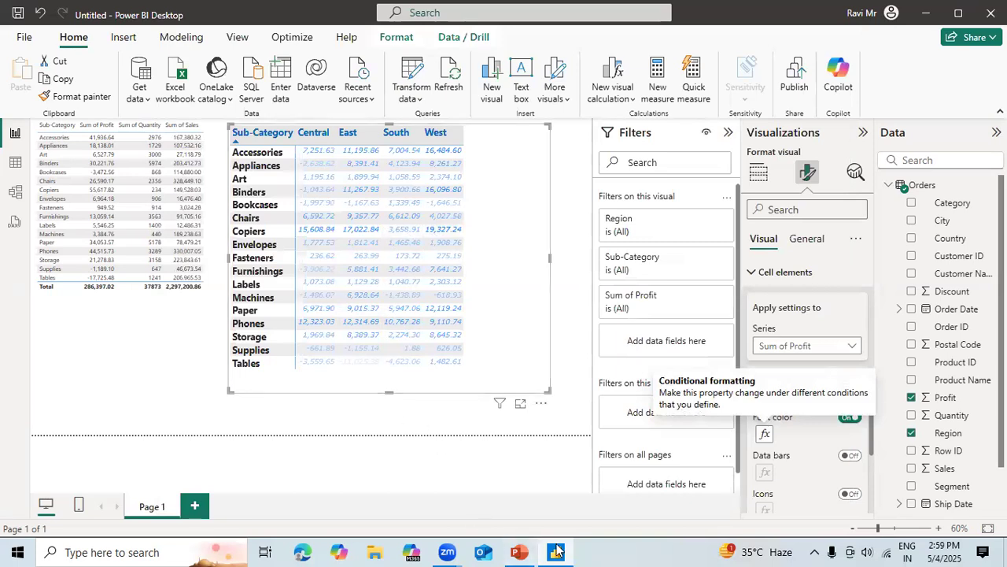
Base the Sum of Profit font color on Rules and set the first rule's lower bound type to Number.
mouse_move(557, 550)
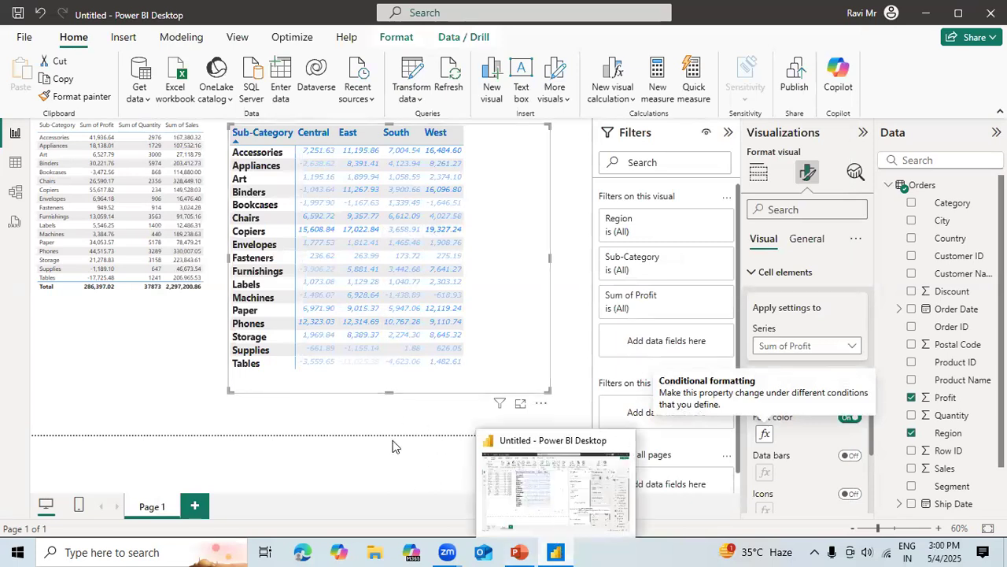
click(766, 437)
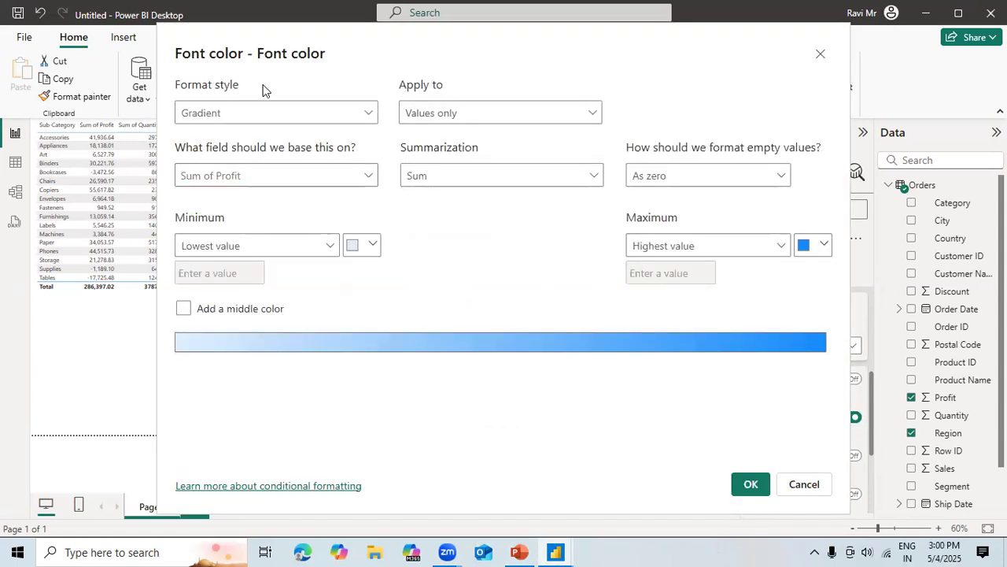
click(258, 120)
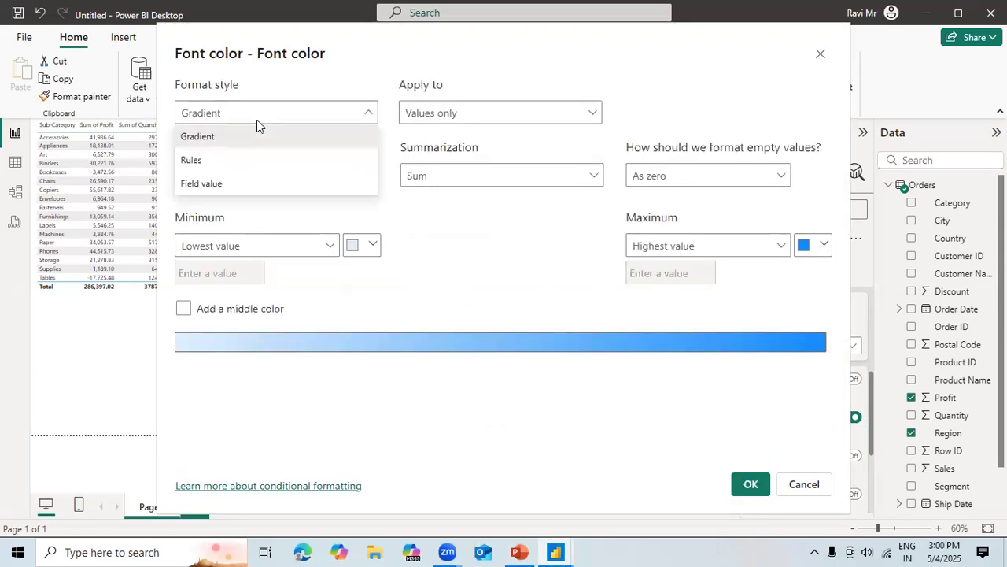
click(242, 162)
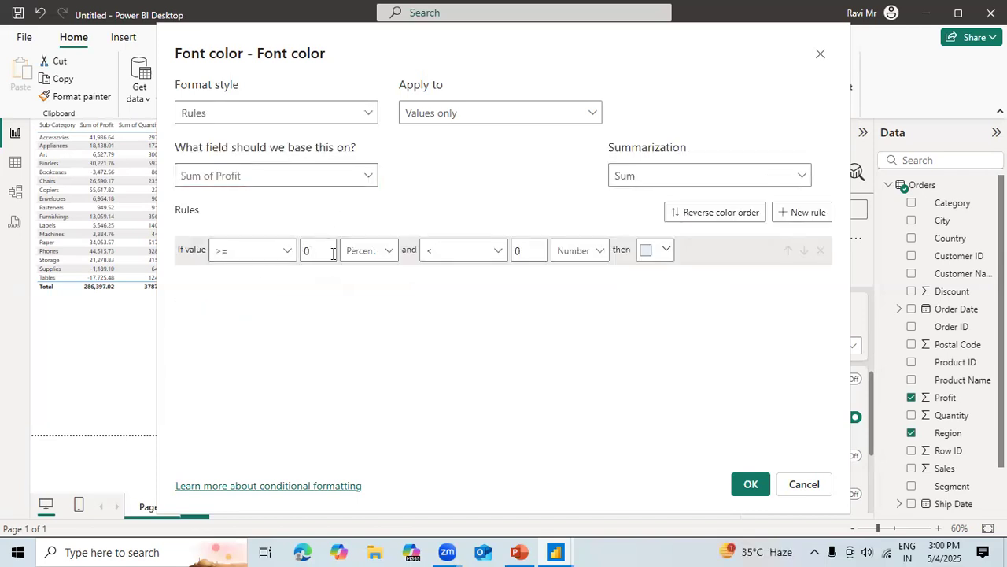
click(388, 250)
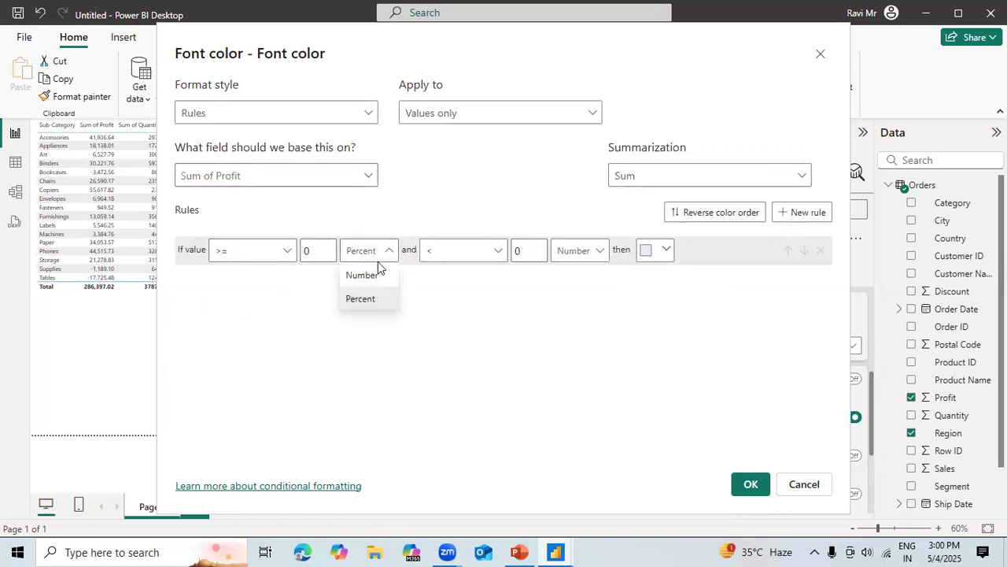
click(371, 277)
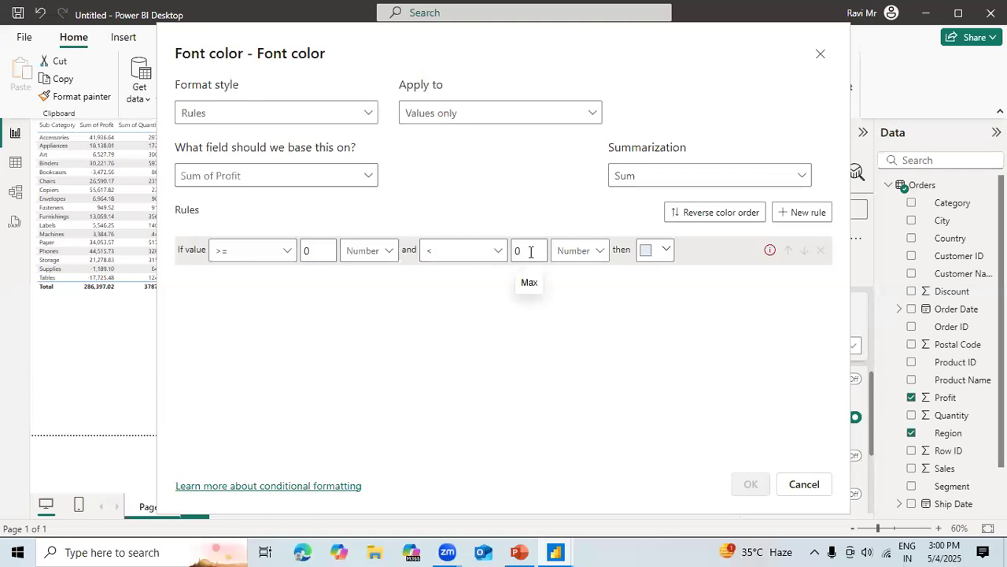
Set the rule's upper bound to 10000, choose the darkest olive-yellow theme color, and apply the font color rule.
key(BackSpace)
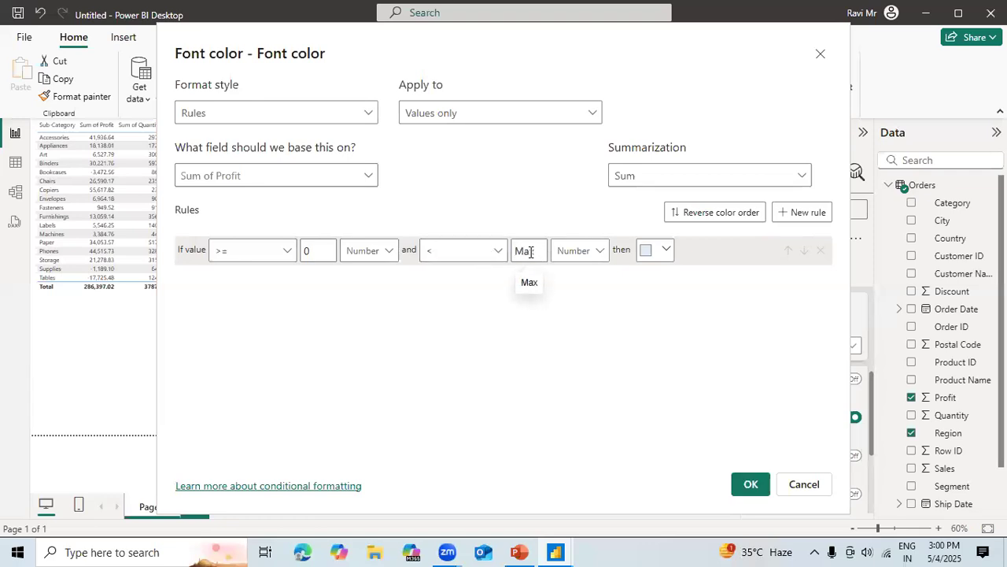
text(8999)
key(BackSpace)
key(BackSpace)
key(BackSpace)
key(BackSpace)
text(10000)
click(665, 251)
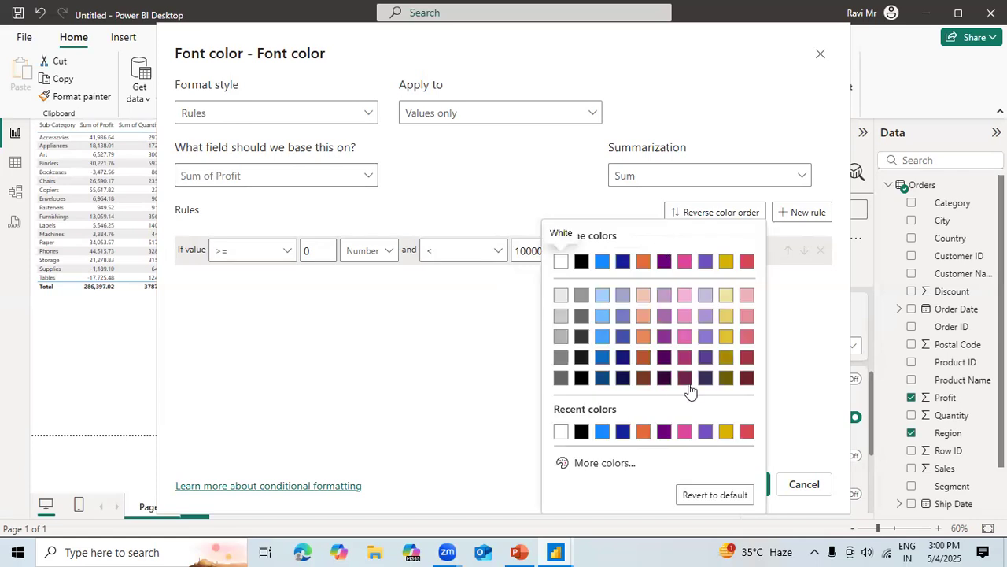
click(726, 379)
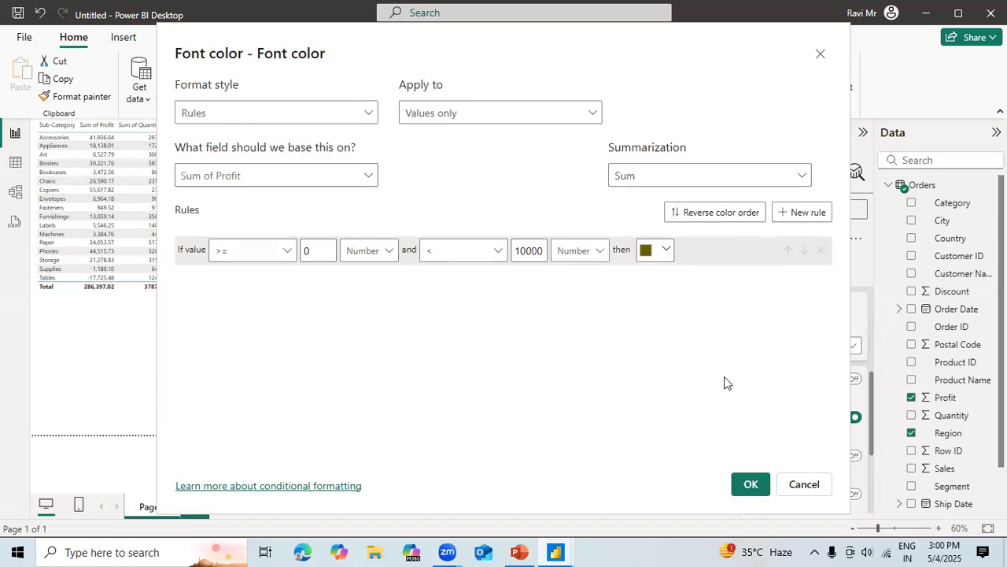
click(751, 486)
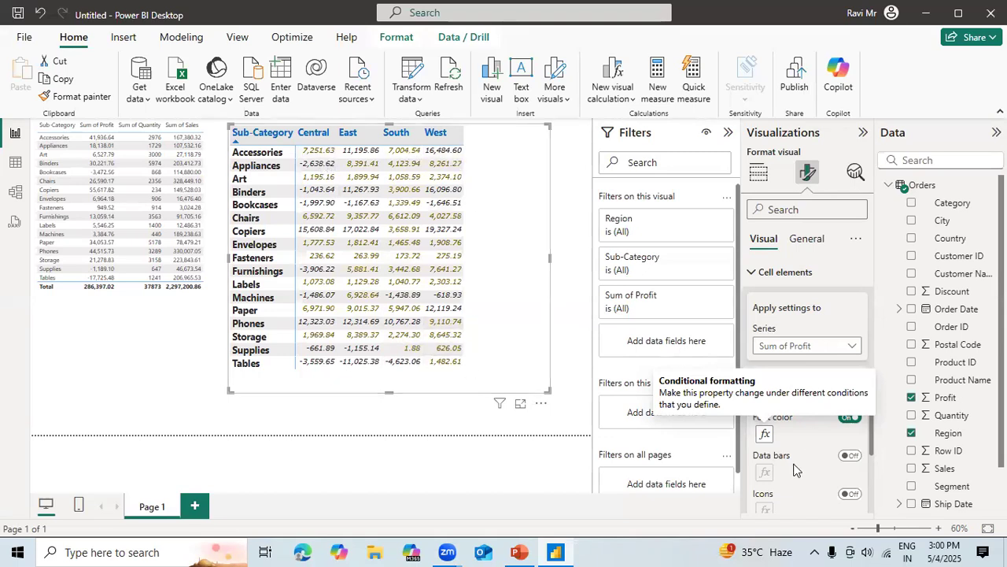
Reopen the Sum of Profit font color rule and set its comparisons to > for the lower bound and < for the upper bound.
click(764, 433)
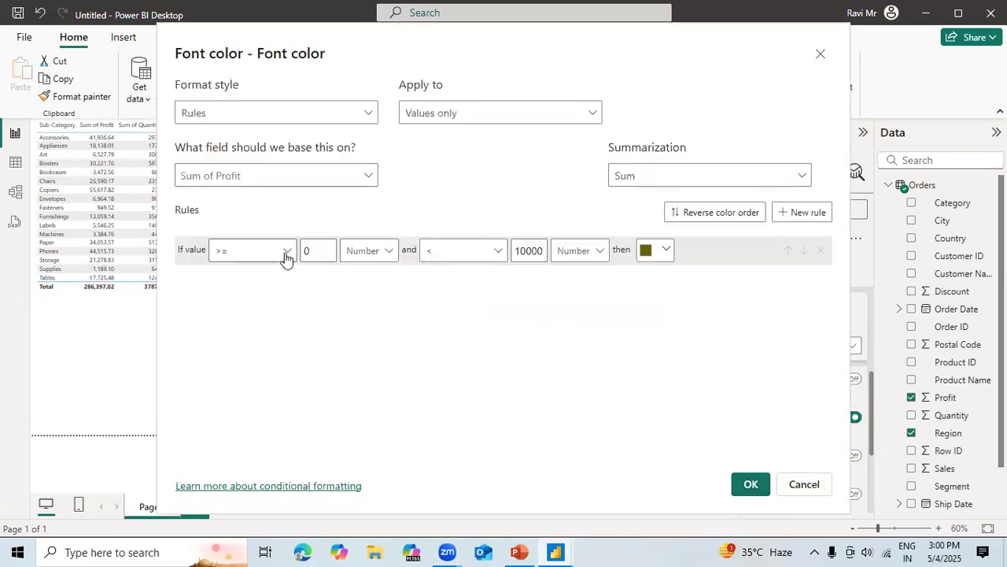
click(285, 255)
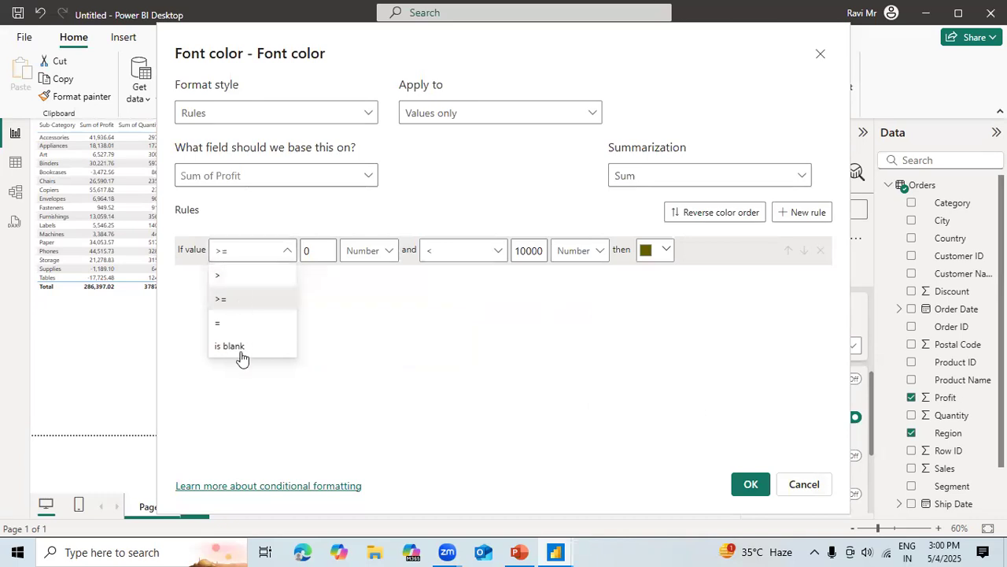
click(241, 277)
click(284, 255)
click(284, 255)
click(285, 255)
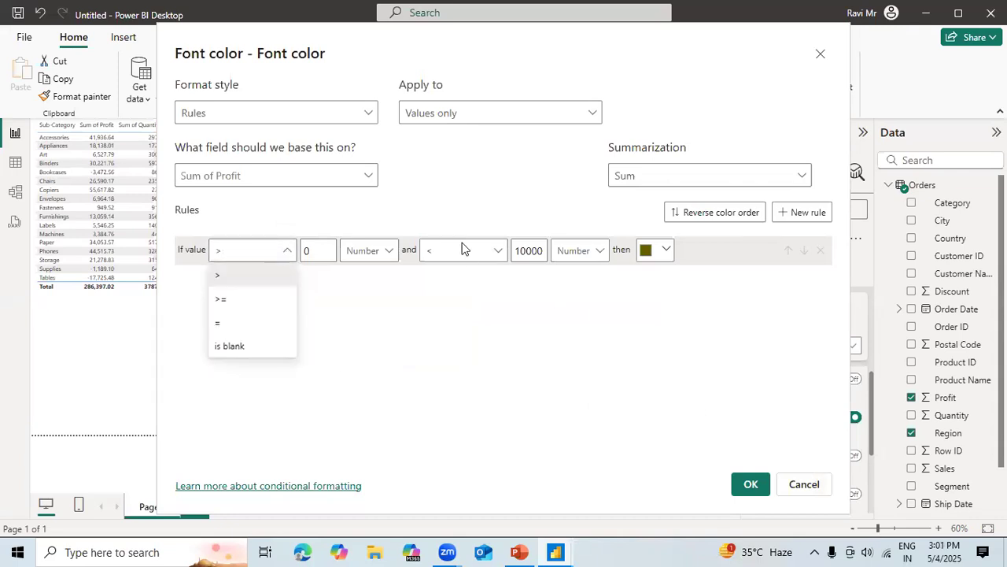
click(464, 256)
click(464, 262)
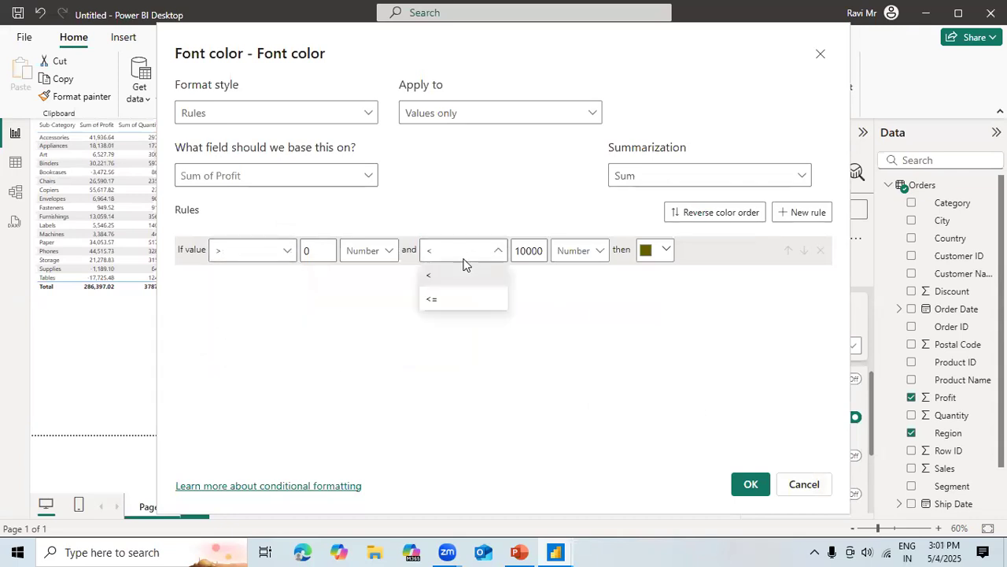
click(445, 276)
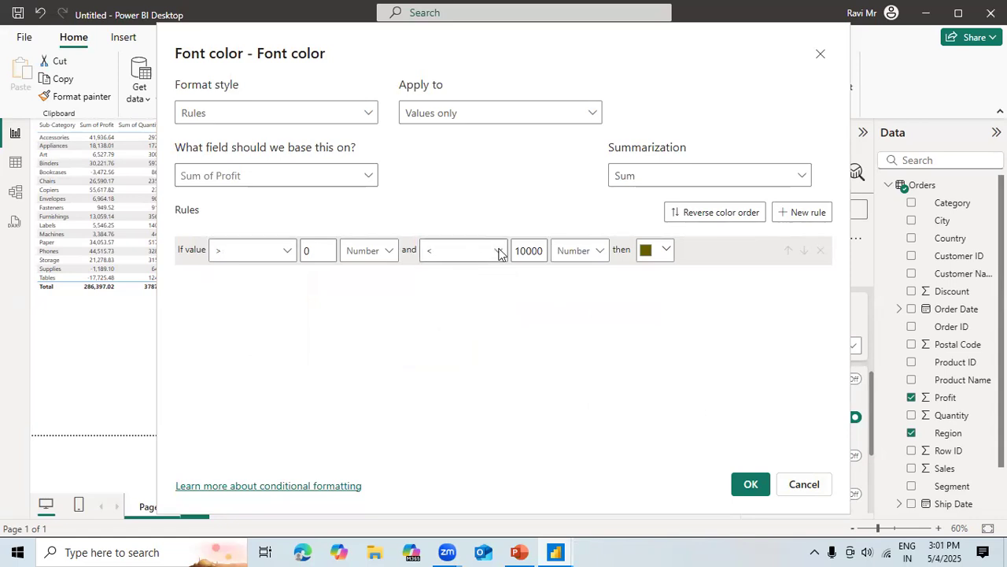
Try reversing the color order of the font color rule.
click(499, 252)
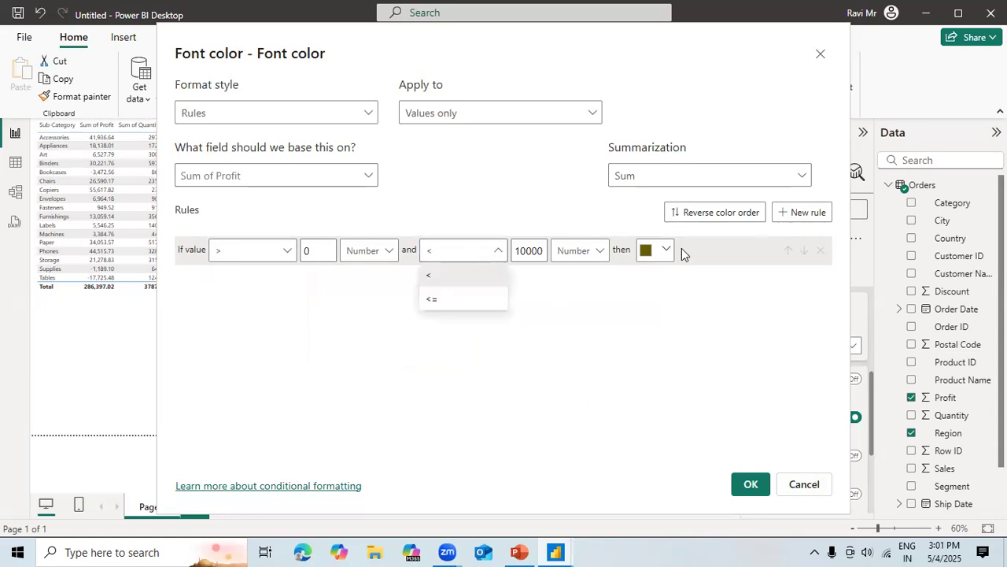
click(719, 217)
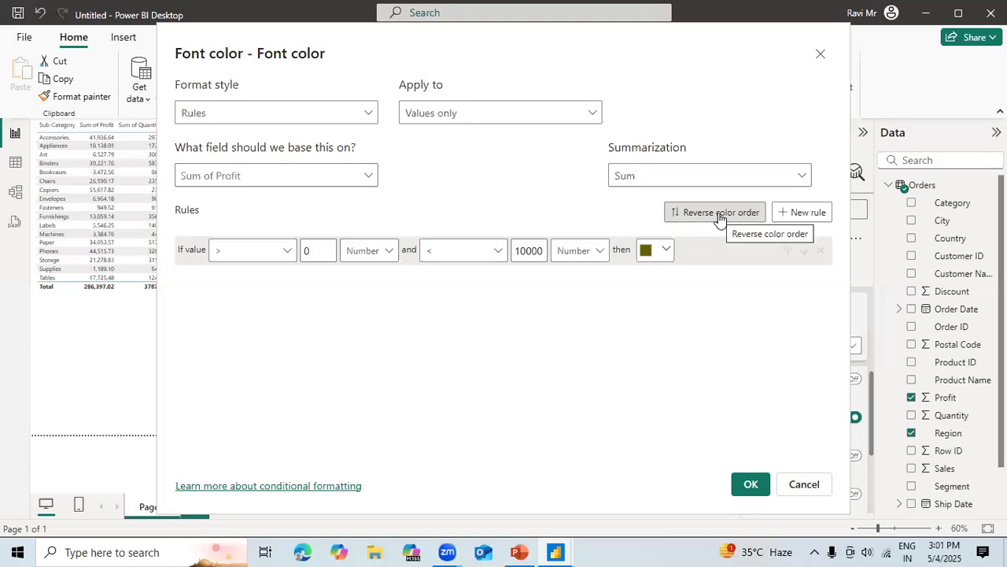
click(719, 217)
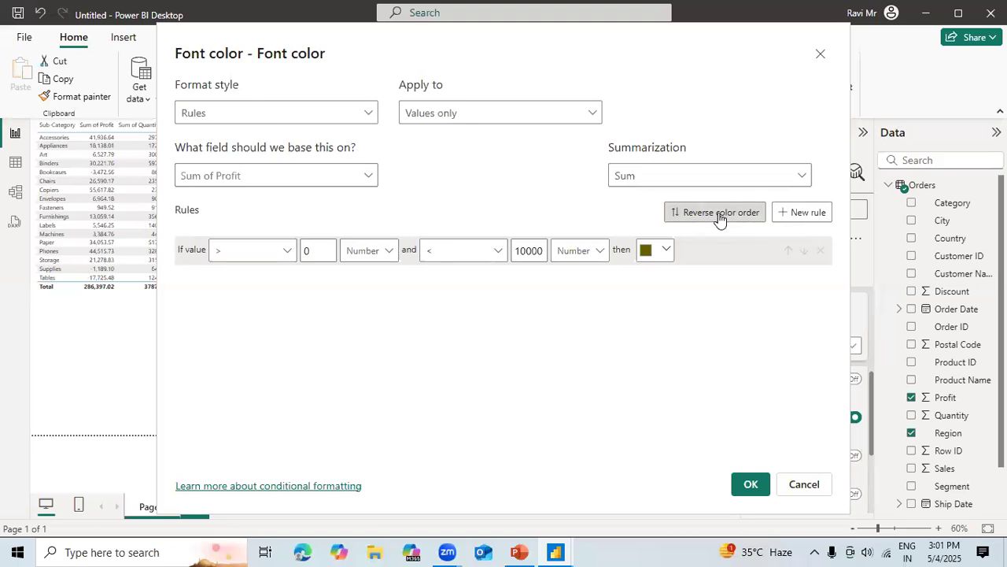
Add a second font color rule and view its lower-bound comparison options.
click(804, 213)
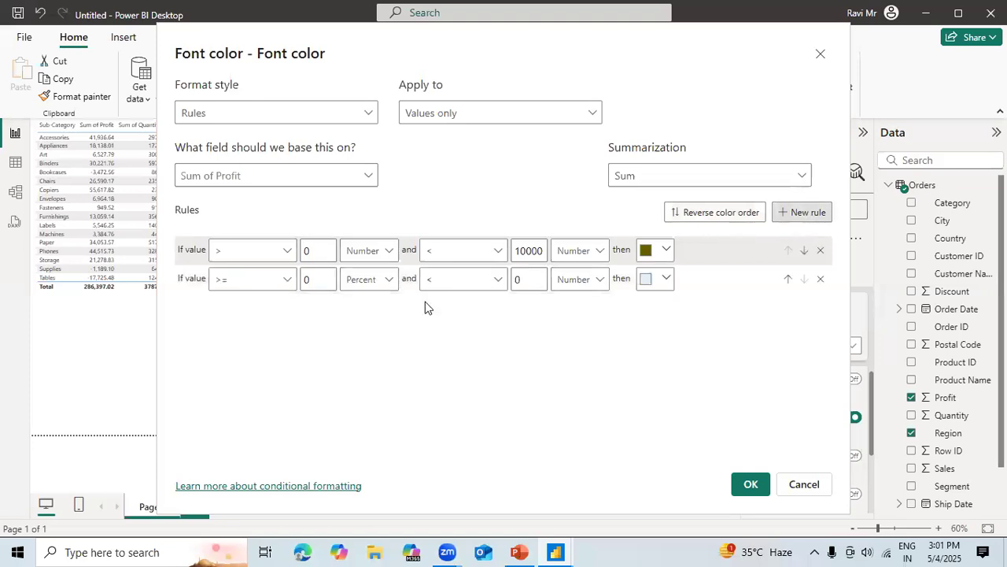
click(285, 281)
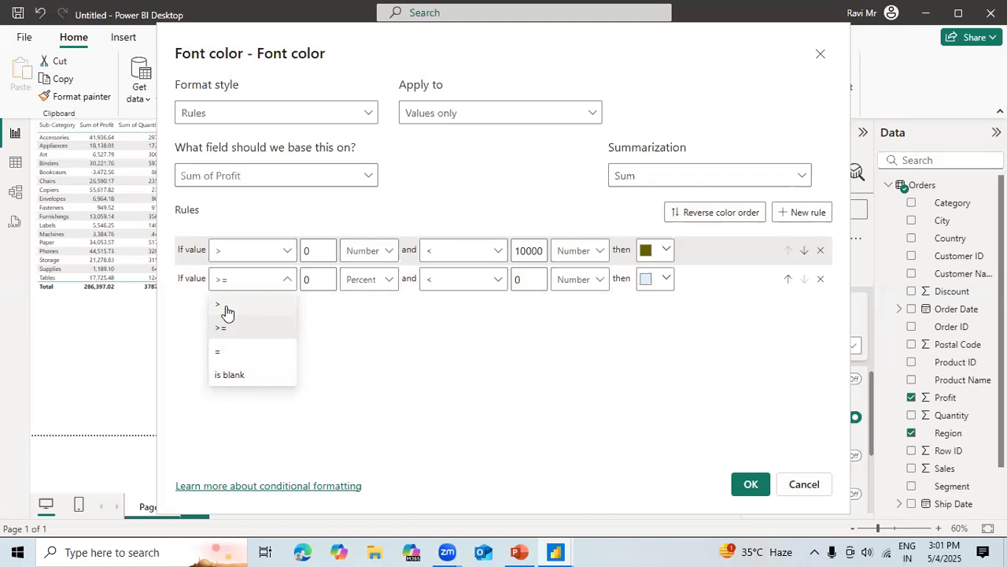
click(560, 171)
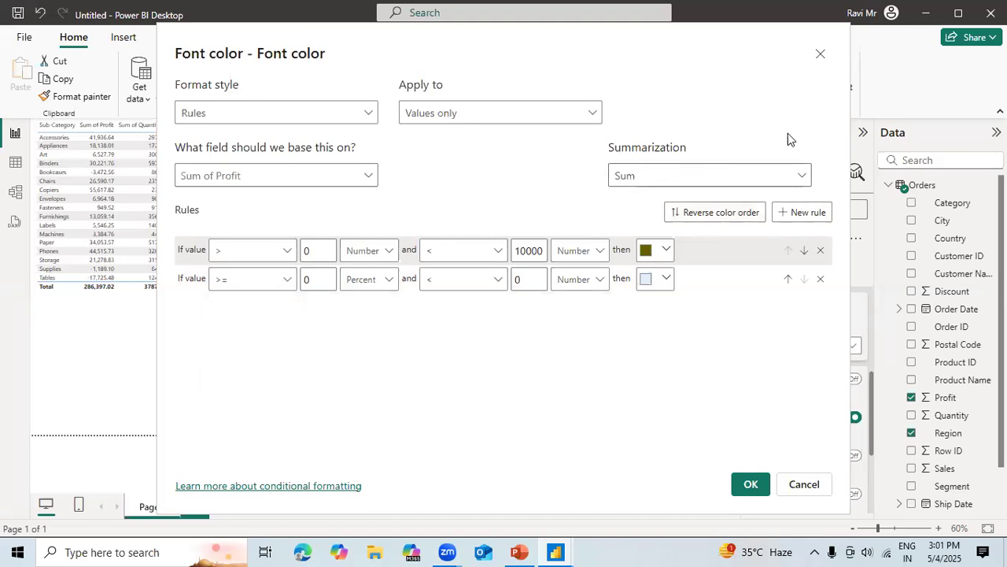
Set the summarization of the font color rules to Average.
click(791, 176)
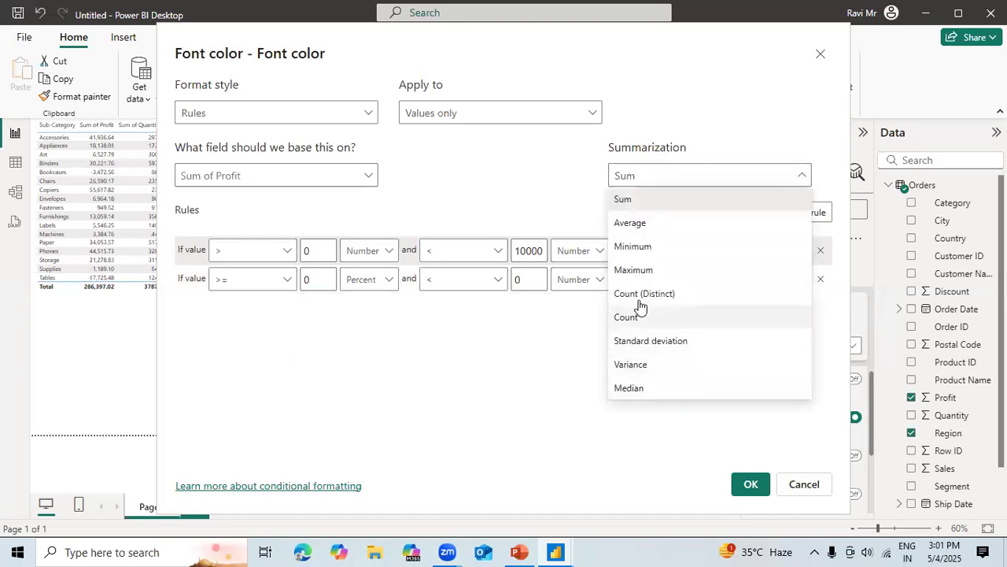
click(624, 227)
Try the > lower-bound comparison on the second font color rule, and delete that rule.
click(277, 282)
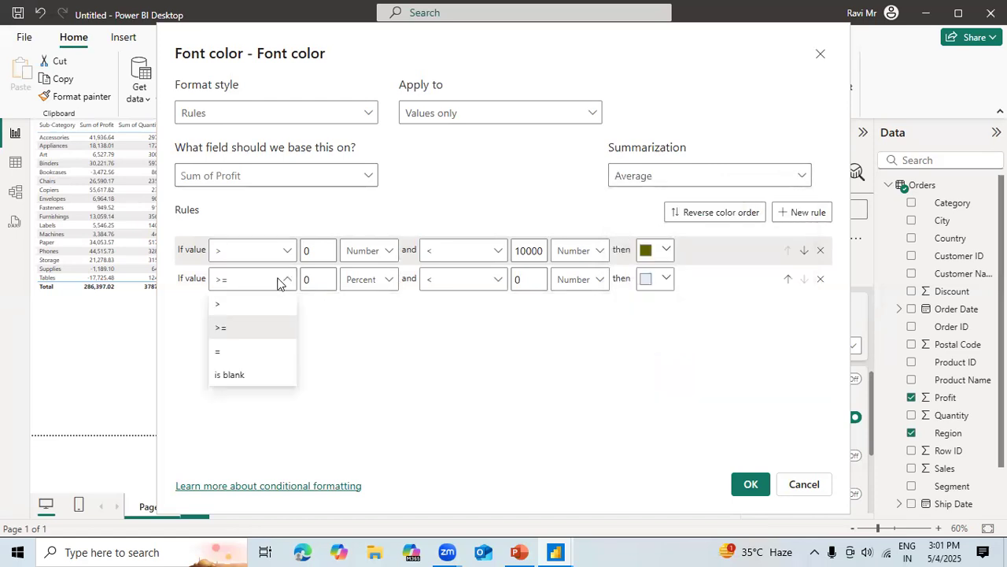
key(Down)
key(Down)
key(Down)
key(Down)
key(Down)
key(Down)
key(Down)
key(Down)
key(Down)
key(Down)
key(Down)
key(Down)
key(Down)
key(Down)
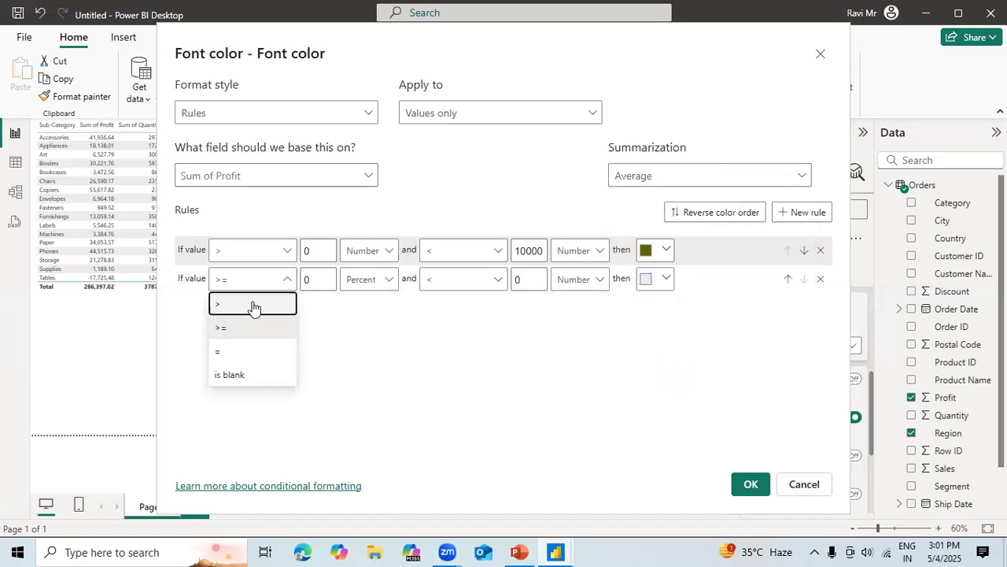
key(Down)
key(Up)
key(Up)
key(Up)
key(Up)
click(253, 307)
click(318, 278)
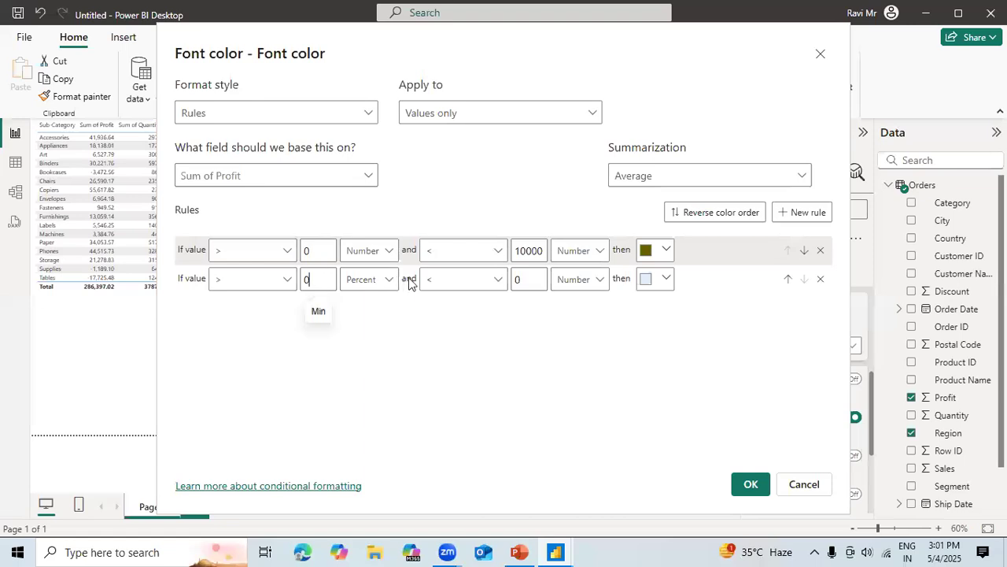
click(482, 281)
click(480, 331)
click(821, 280)
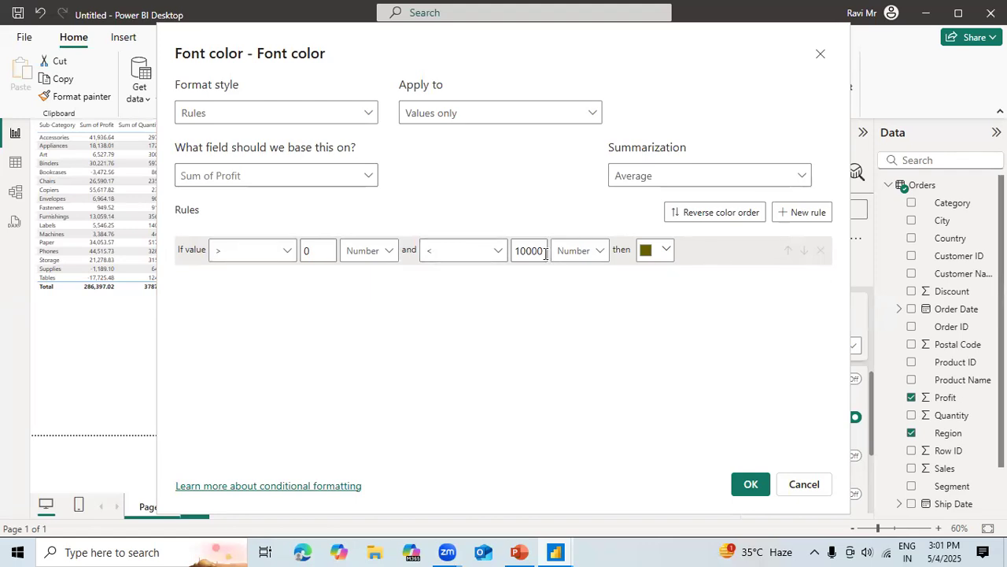
Set the font color rule's range to greater than -500 and less than 0.
key(BackSpace)
key(BackSpace)
key(BackSpace)
key(BackSpace)
key(BackSpace)
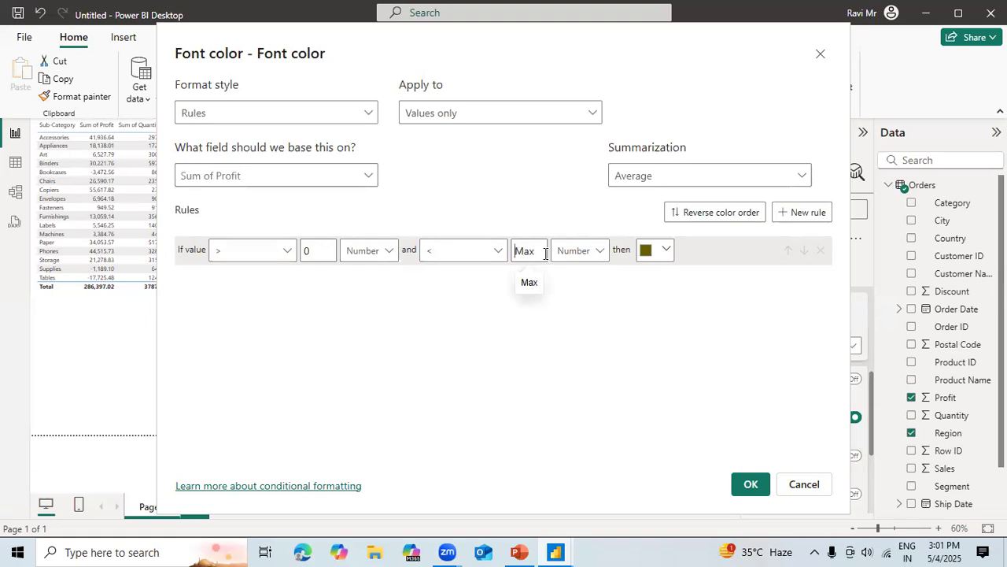
click(312, 247)
key(BackSpace)
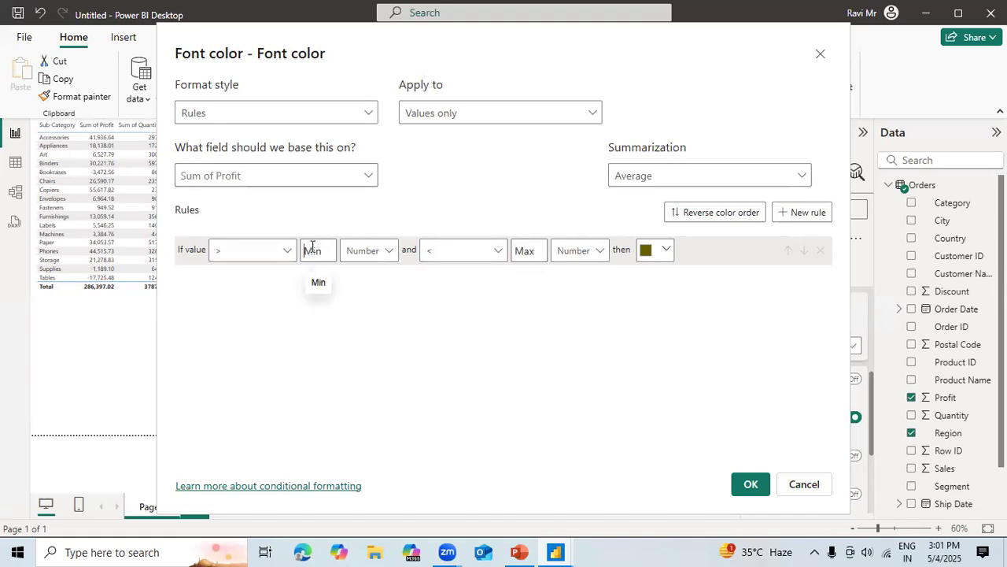
text(-500)
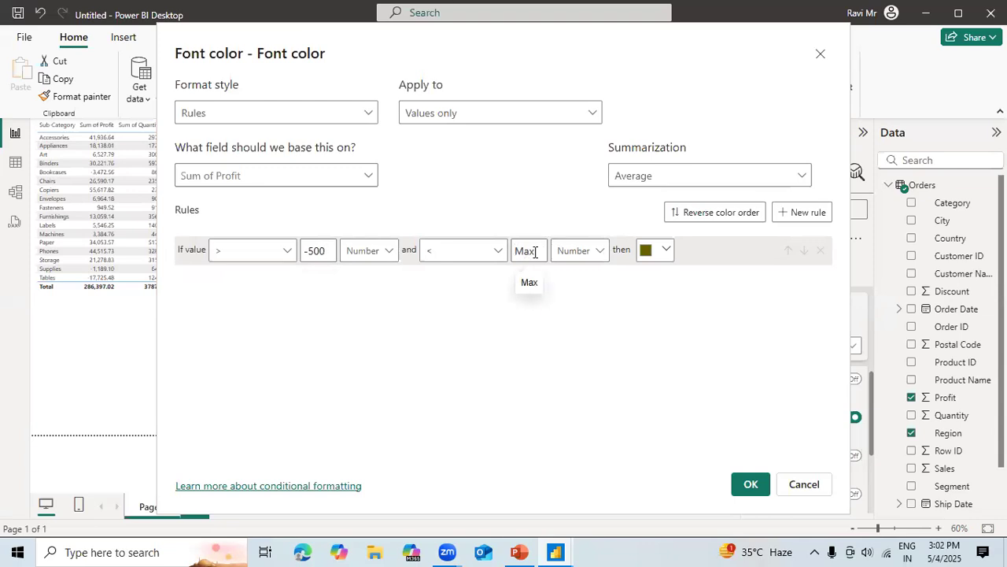
click(536, 252)
text(0)
Set the font color rule's color to red and apply it to the matrix values.
click(665, 250)
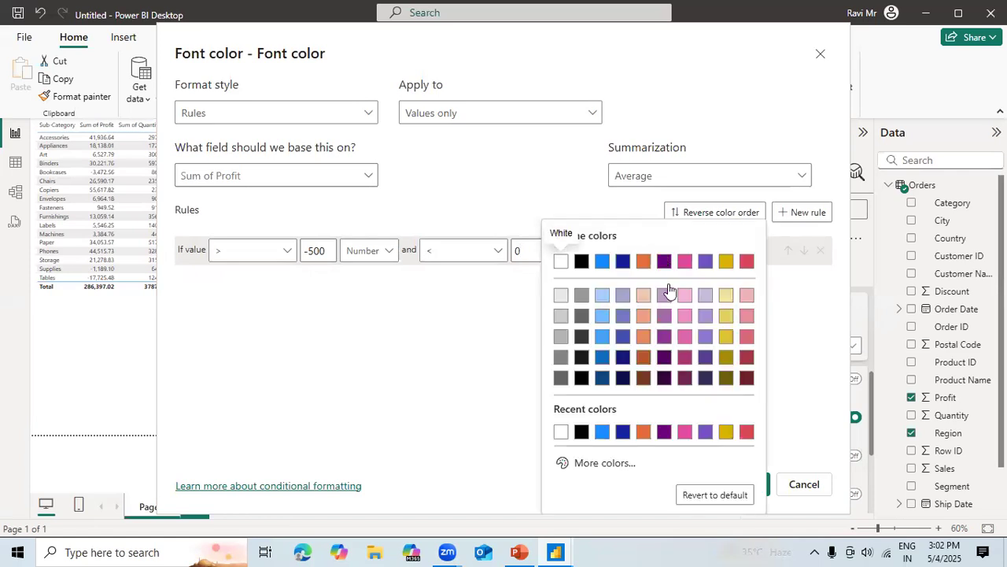
click(748, 435)
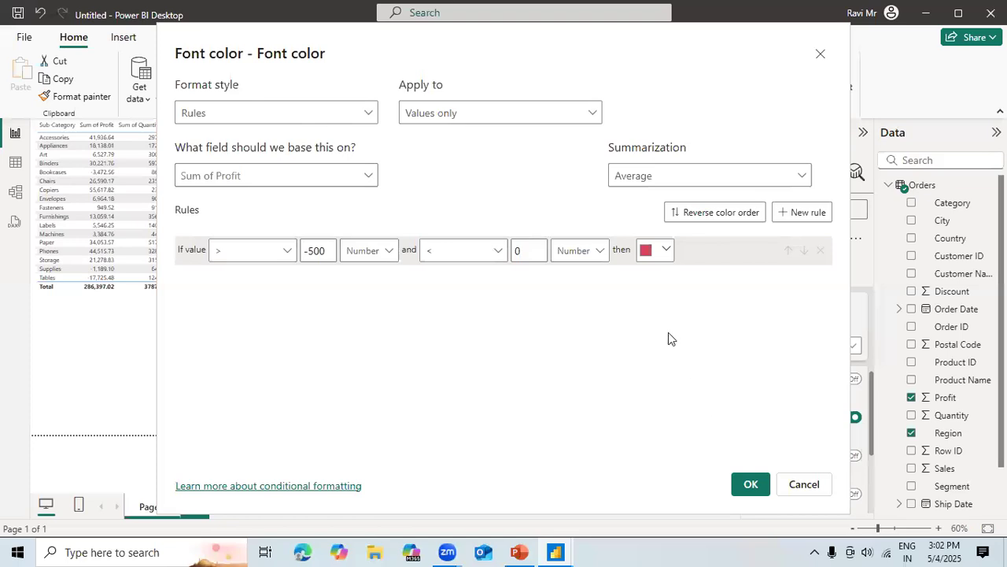
click(751, 484)
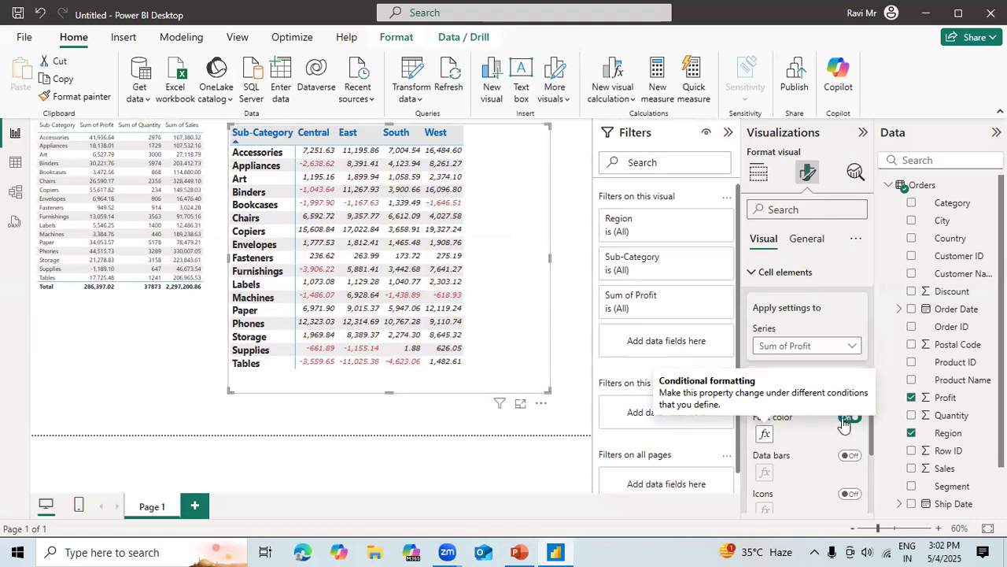
click(567, 417)
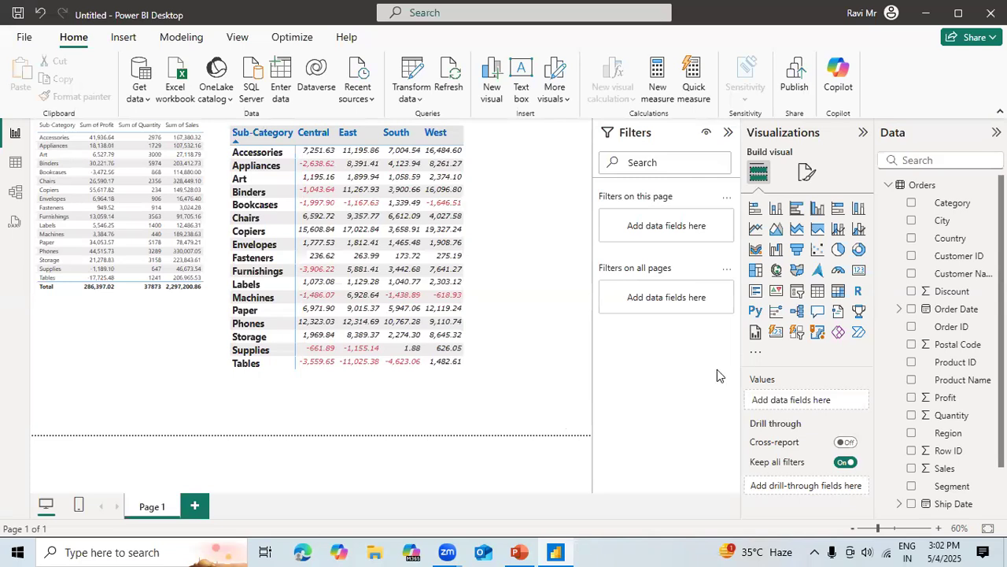
Turn off the conditional font color for the Sum of Profit values in the matrix's cell elements.
click(480, 261)
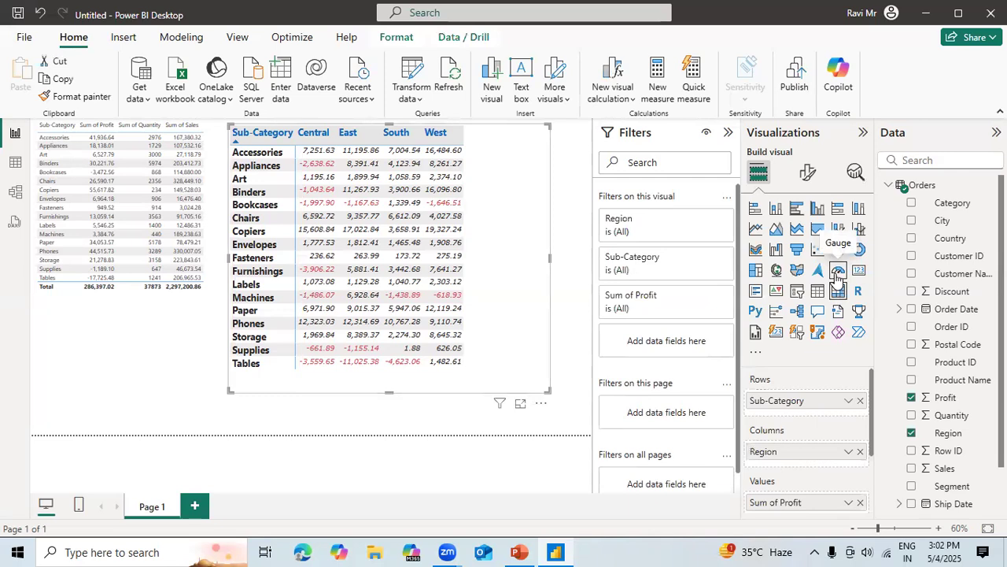
click(809, 175)
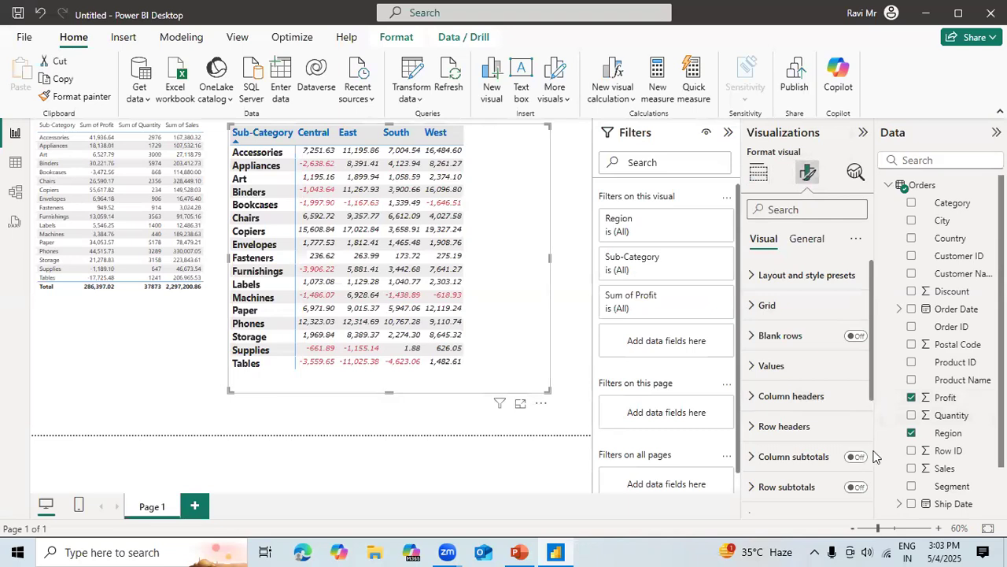
drag(872, 397, 875, 510)
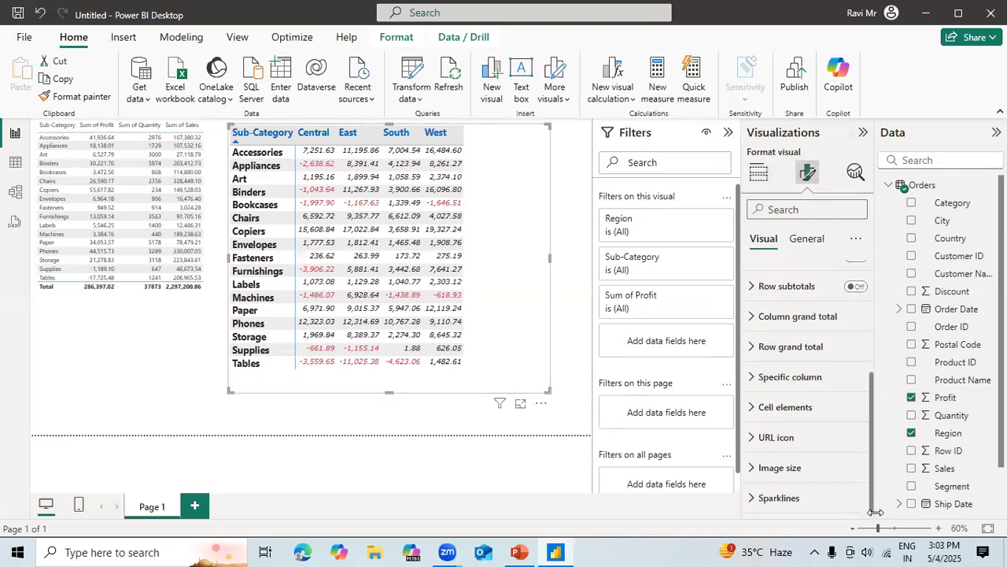
click(799, 407)
drag(871, 378, 873, 449)
click(848, 351)
click(849, 351)
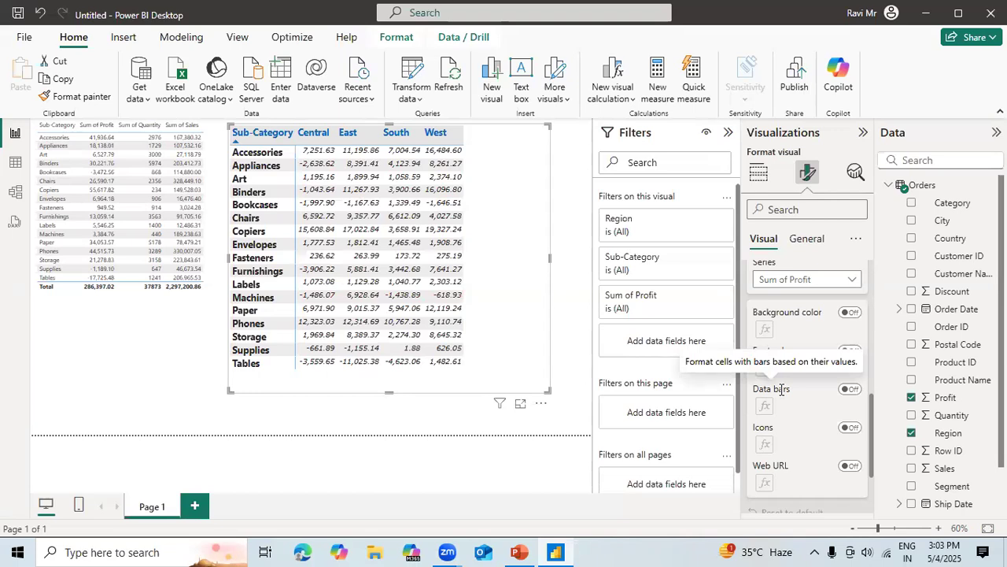
Turn on data bars for the matrix's Sum of Profit values and enlarge the matrix visual slightly.
click(850, 389)
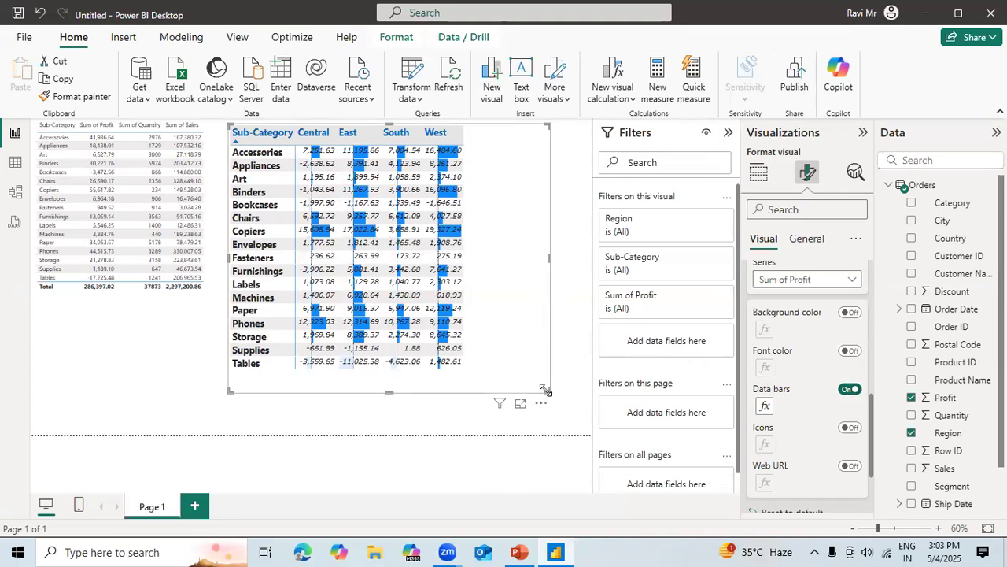
drag(543, 388, 561, 406)
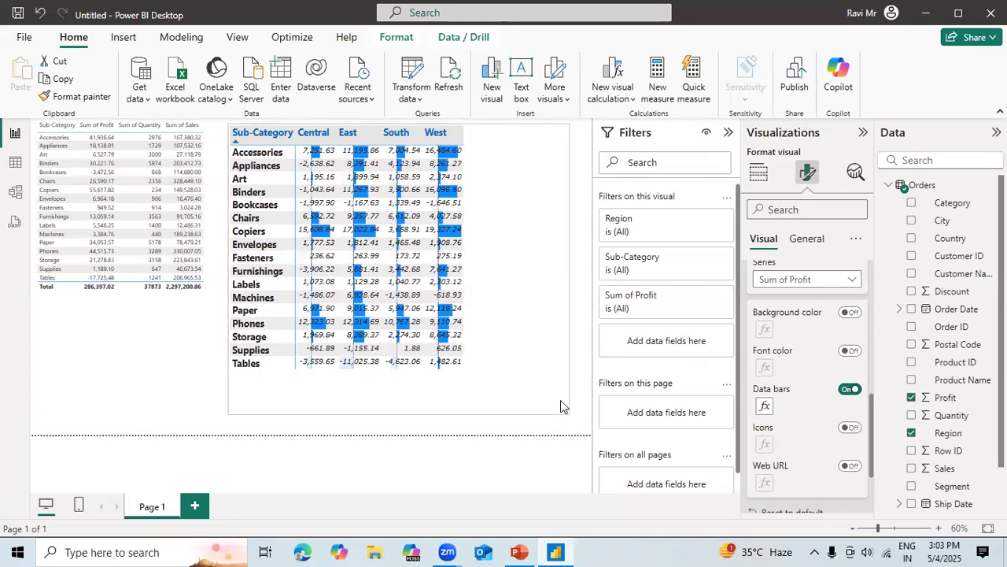
click(441, 257)
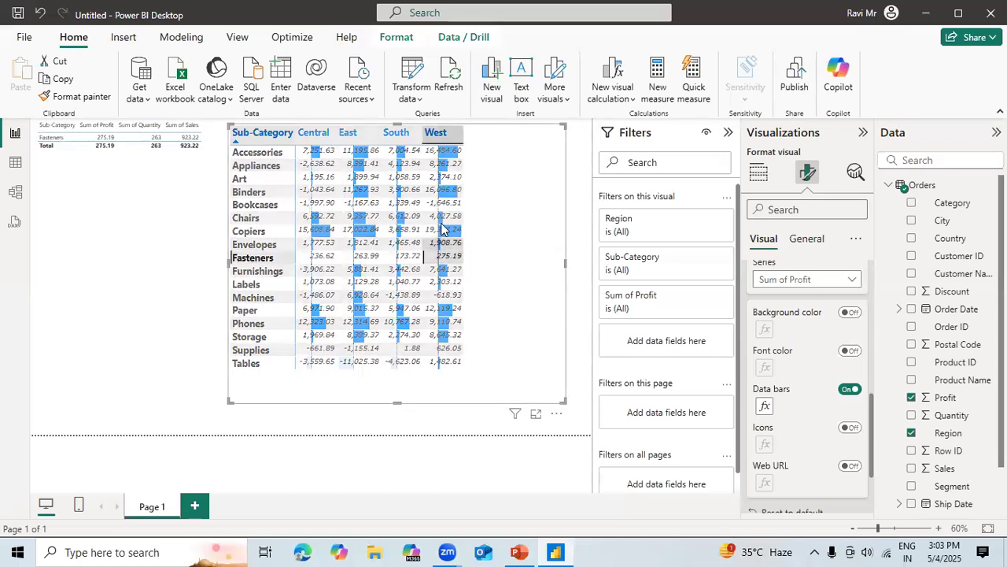
click(501, 272)
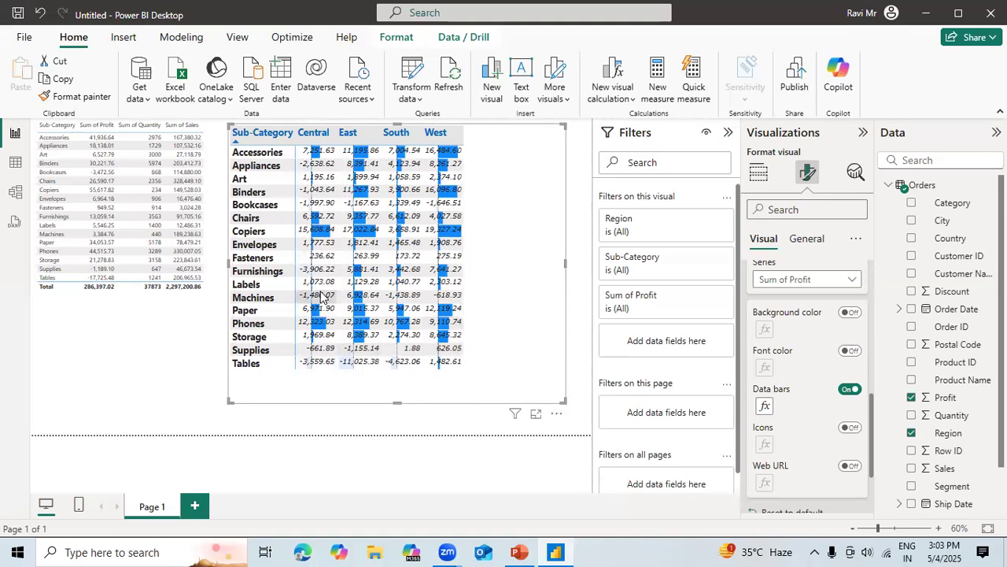
Set the negative bar color of the Sum of Profit data bars to orange-red #F14A03 and apply it.
click(764, 407)
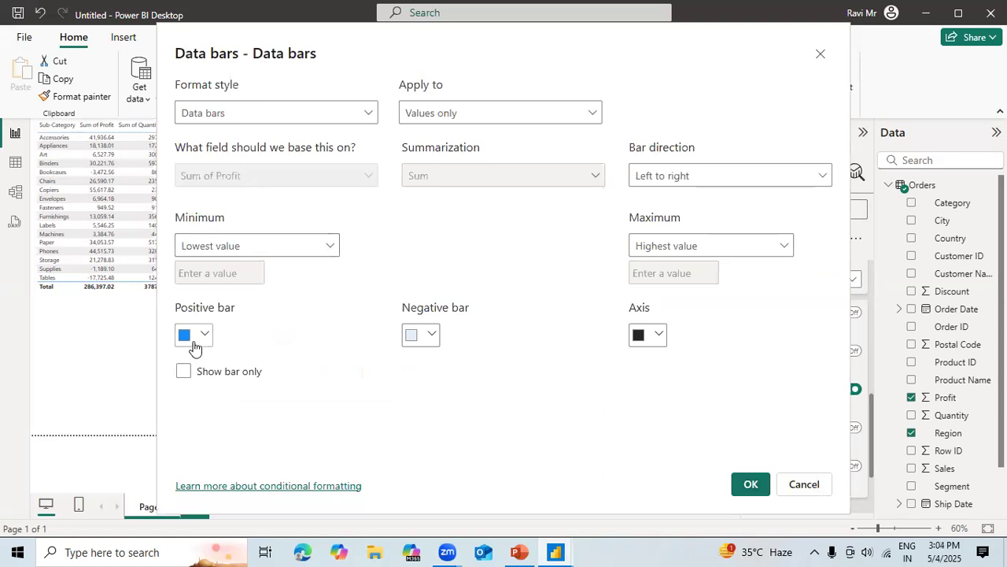
click(431, 337)
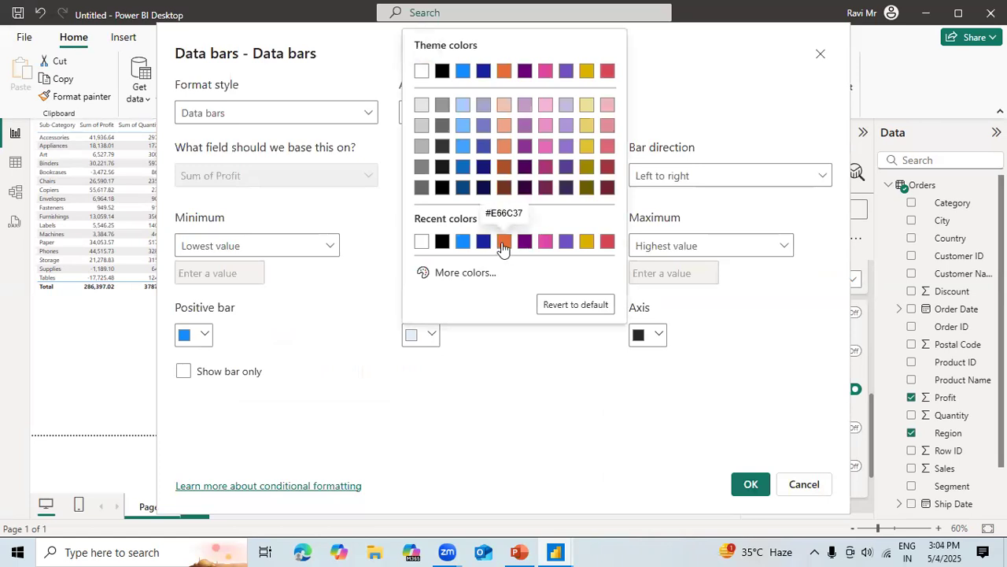
click(455, 272)
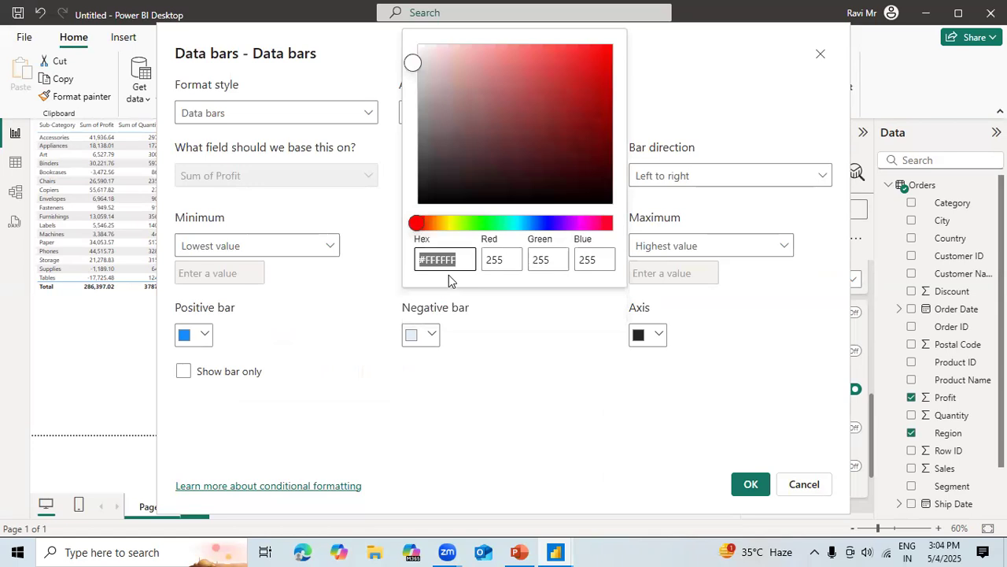
click(425, 224)
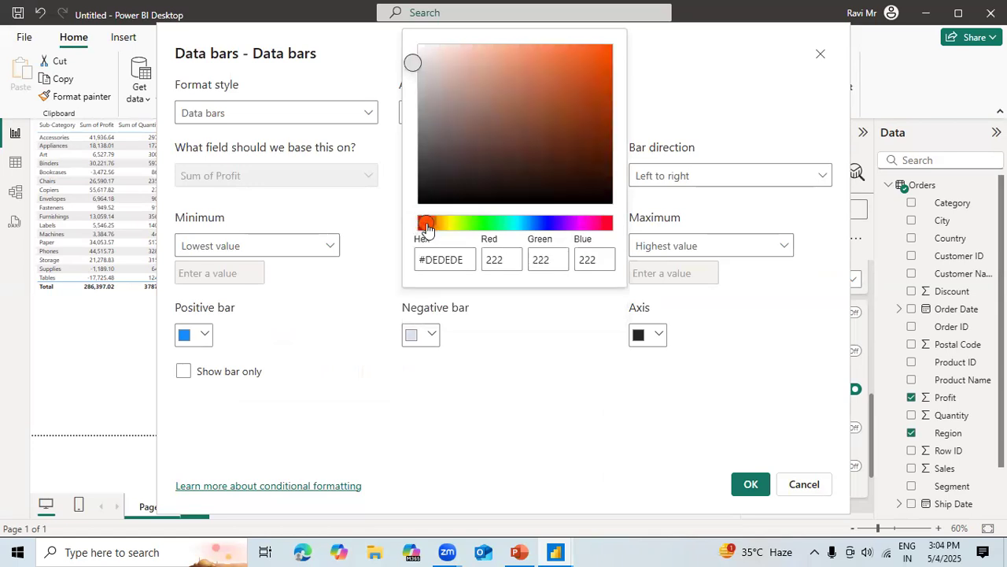
click(598, 45)
click(604, 52)
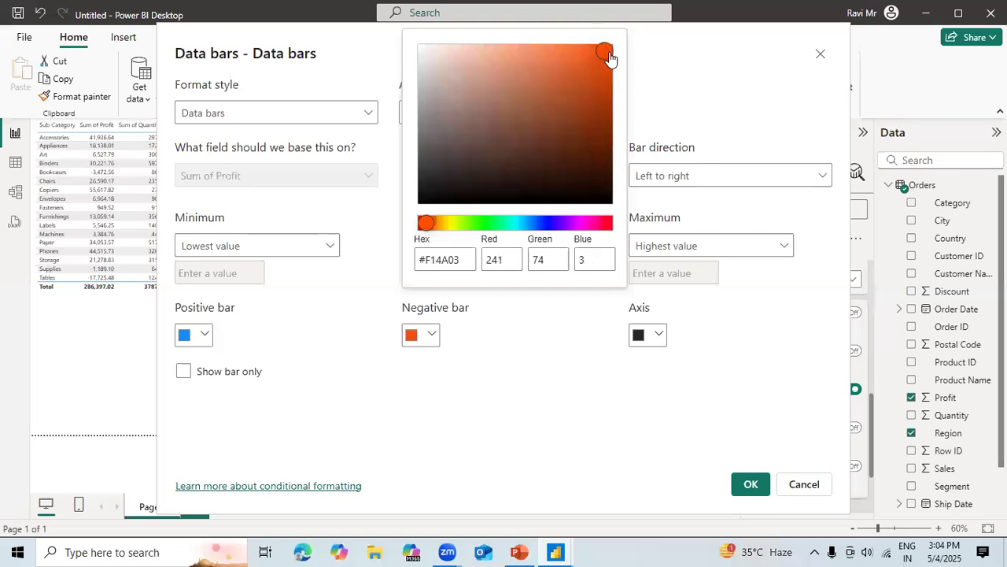
click(562, 406)
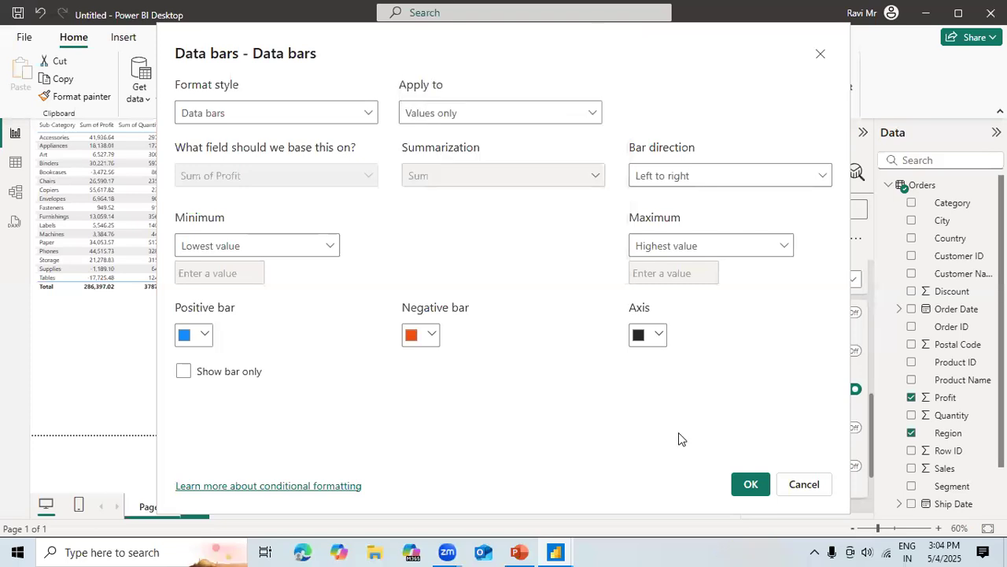
click(749, 485)
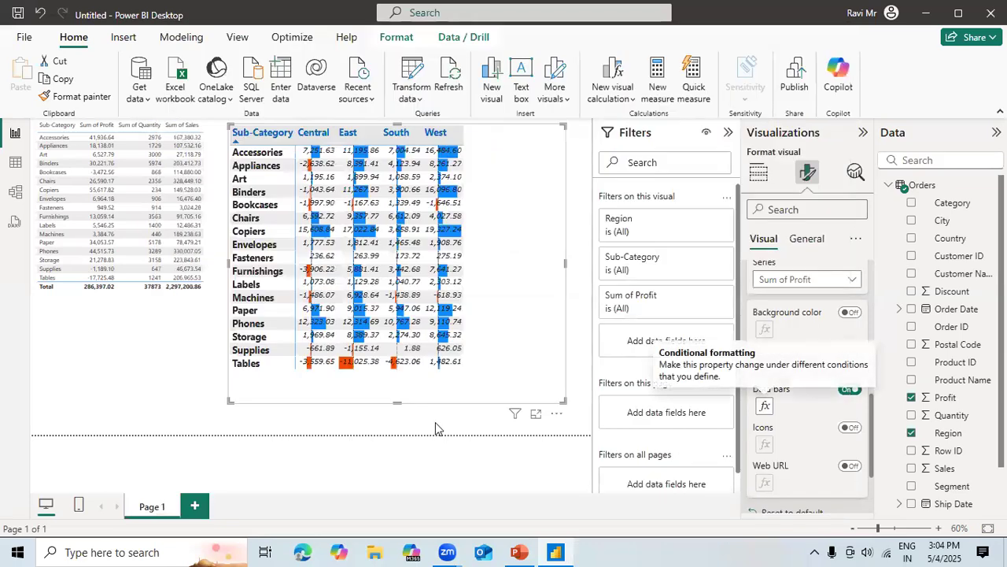
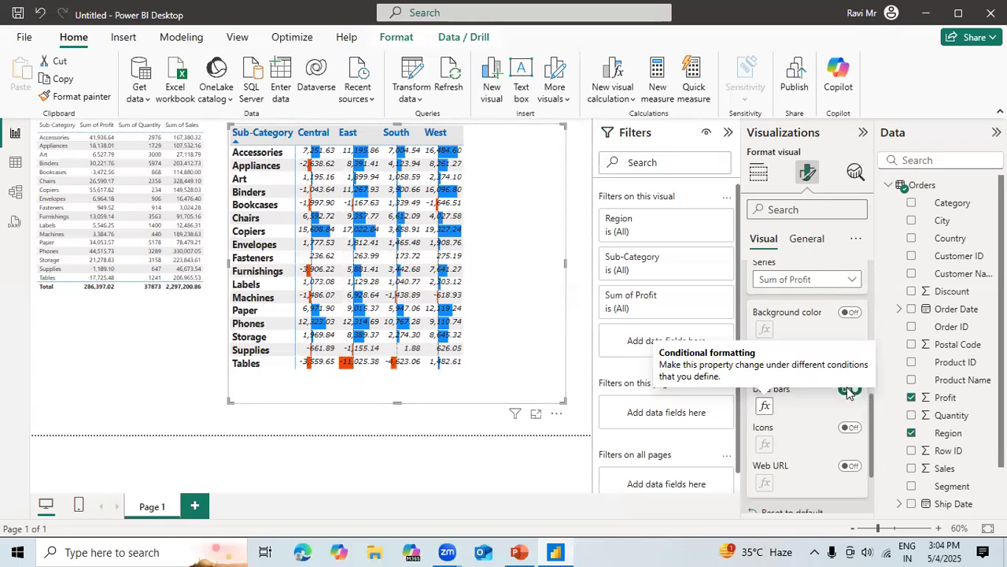
Try applying the Sum of Profit data bars to values and totals and to totals only, and return to values only.
click(764, 406)
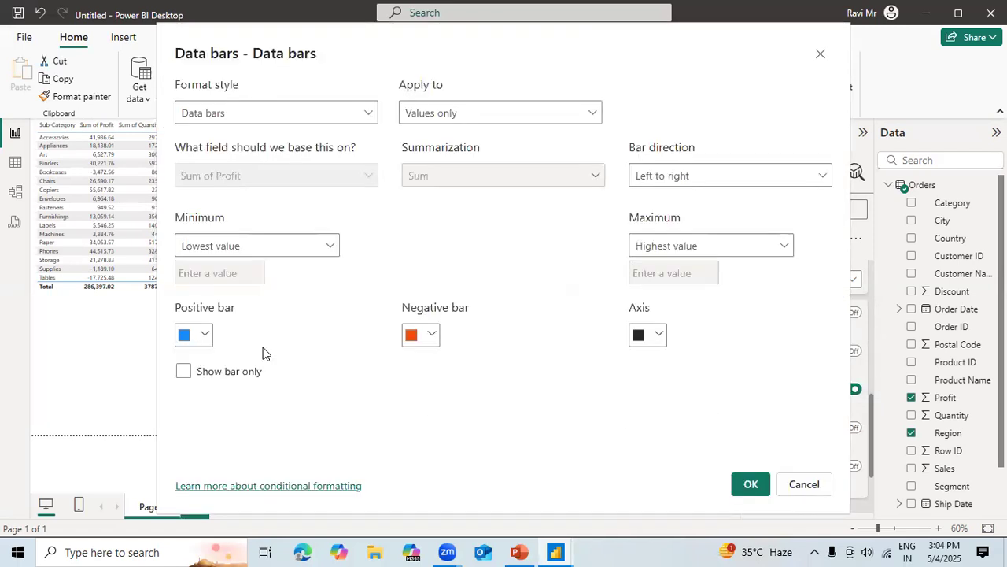
click(358, 111)
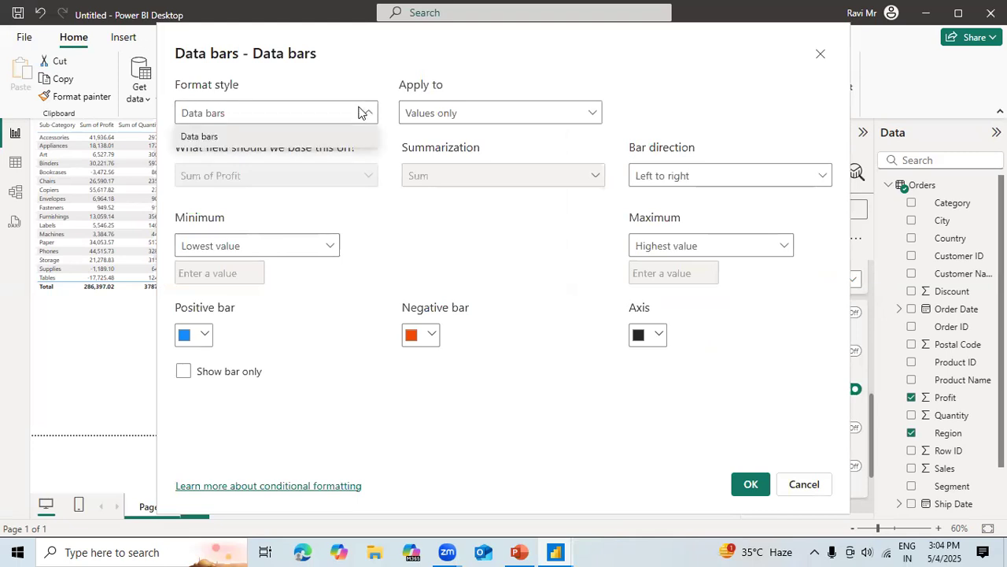
click(487, 118)
click(488, 118)
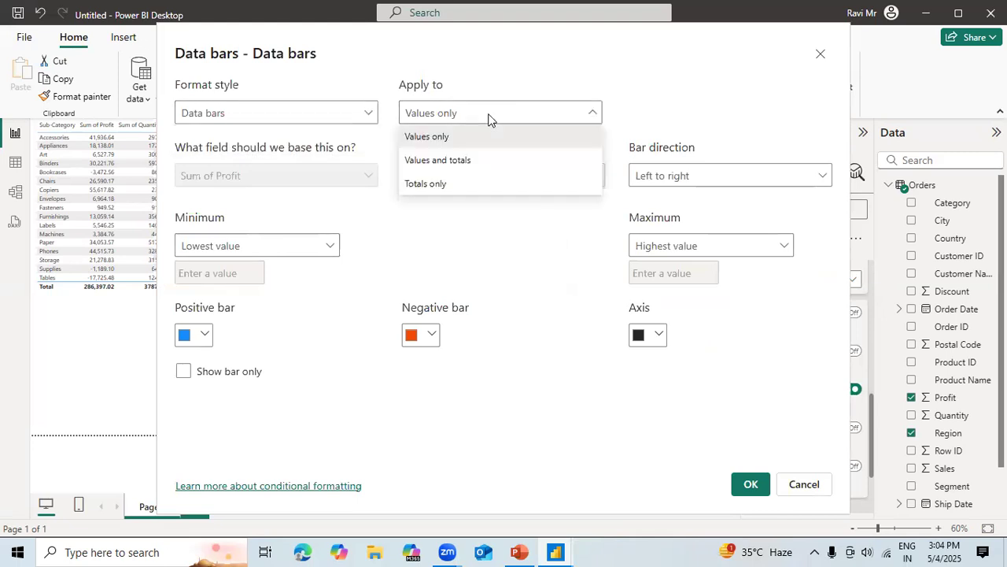
click(466, 163)
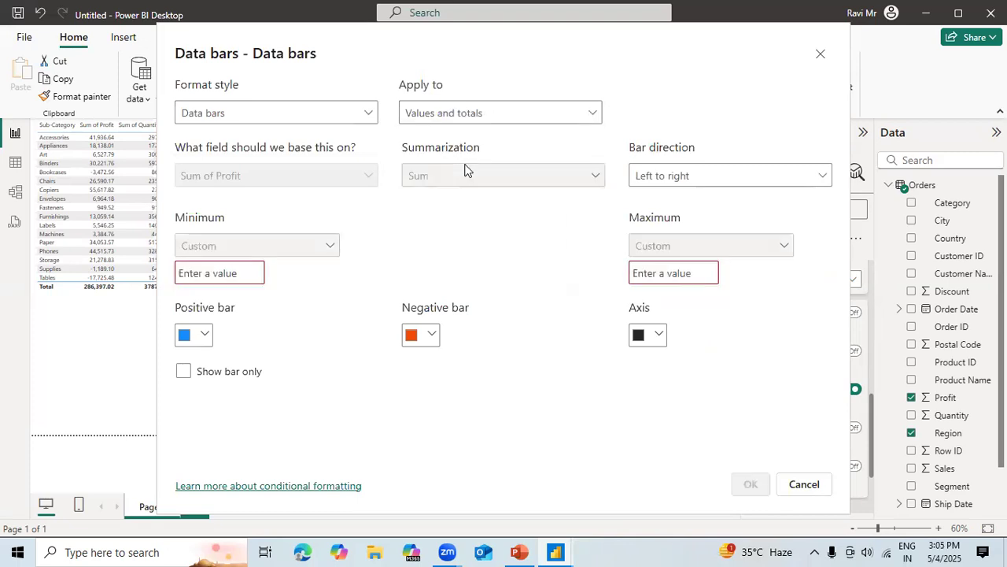
click(482, 112)
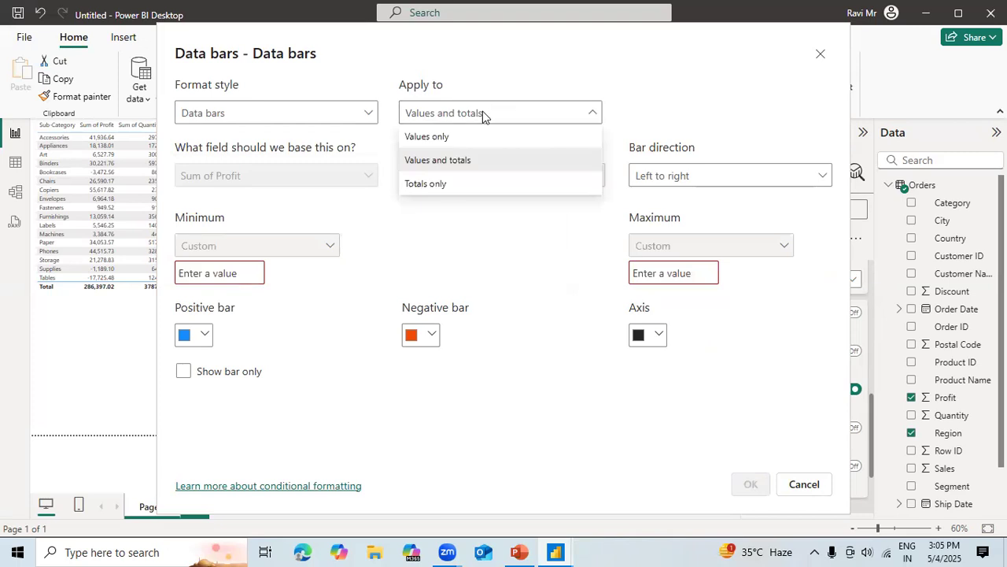
click(448, 185)
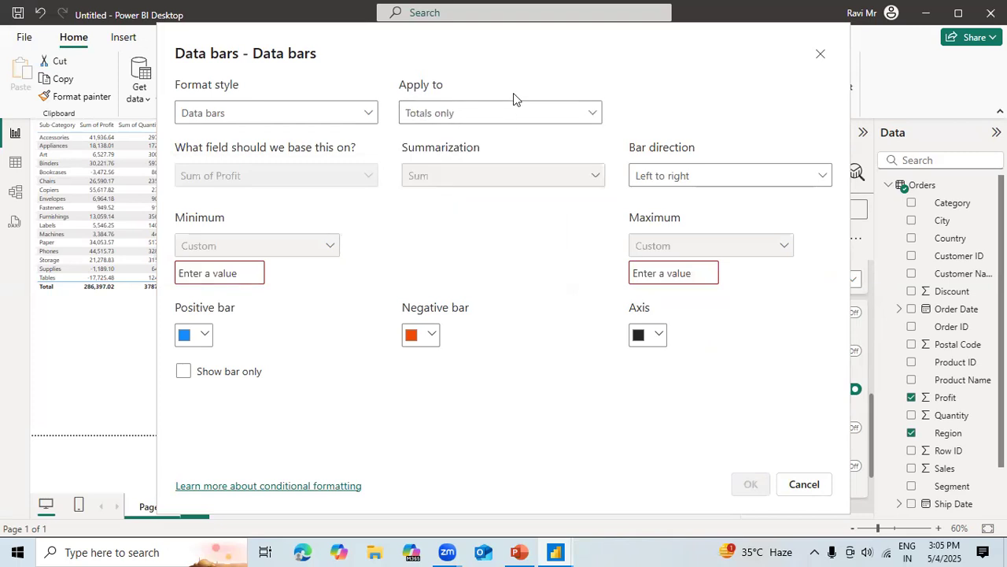
click(504, 113)
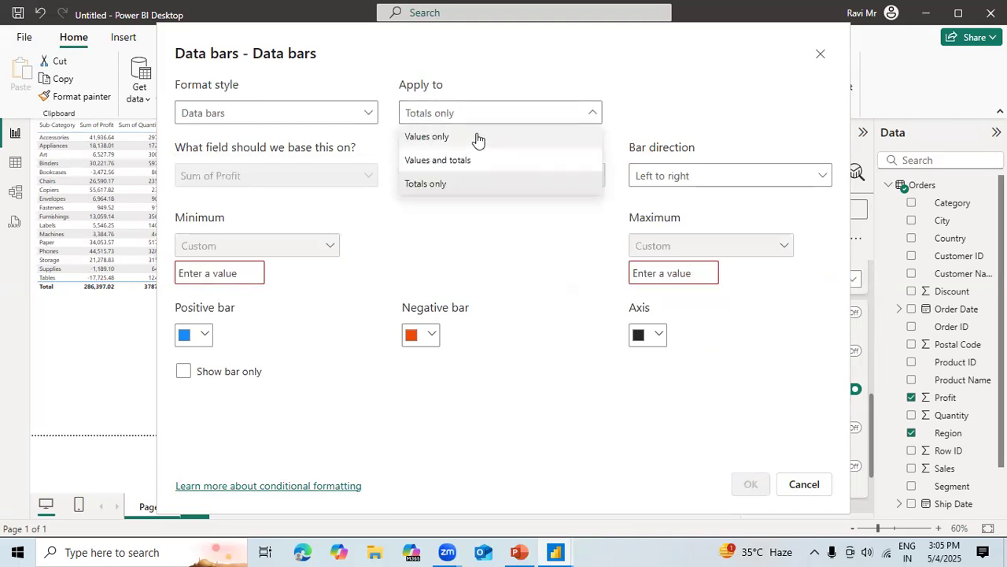
click(478, 138)
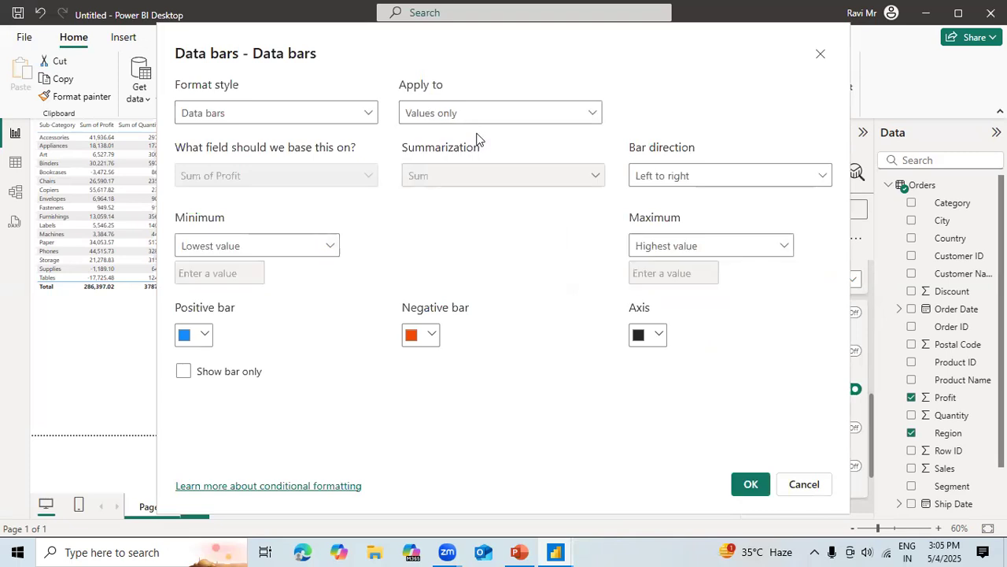
Try the Show bar only option on the matrix's Sum of Profit data bars and switch it back off.
click(183, 373)
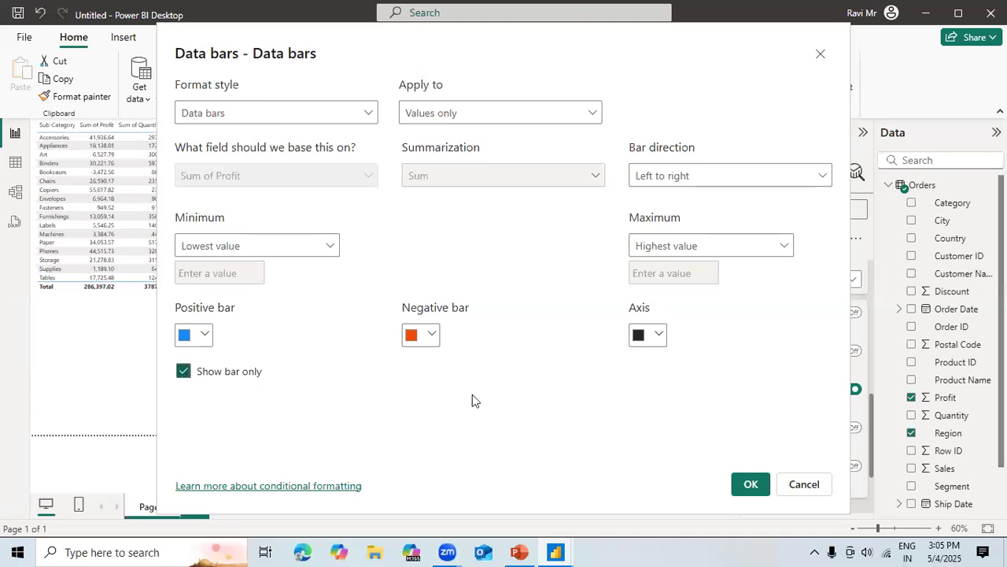
click(751, 484)
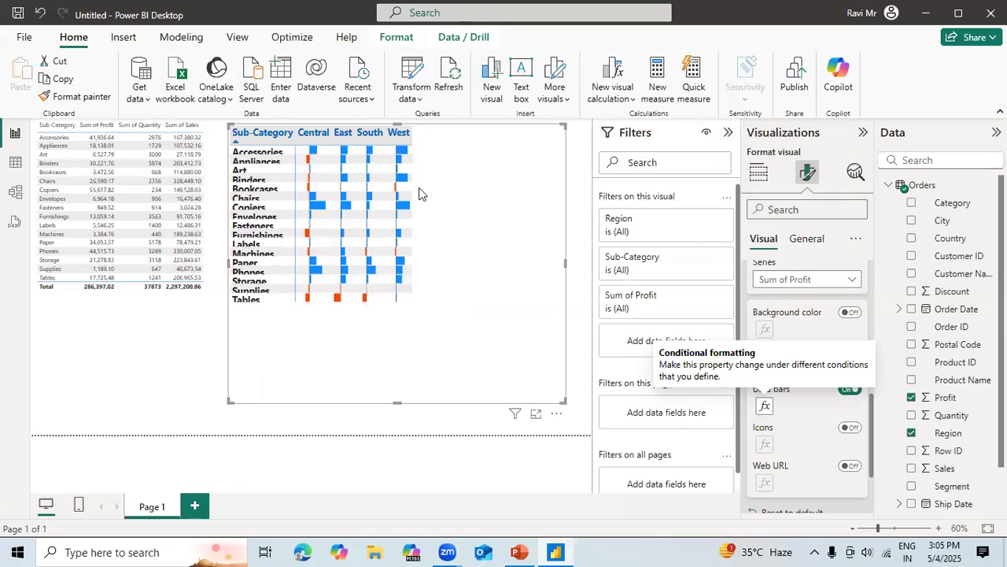
click(765, 405)
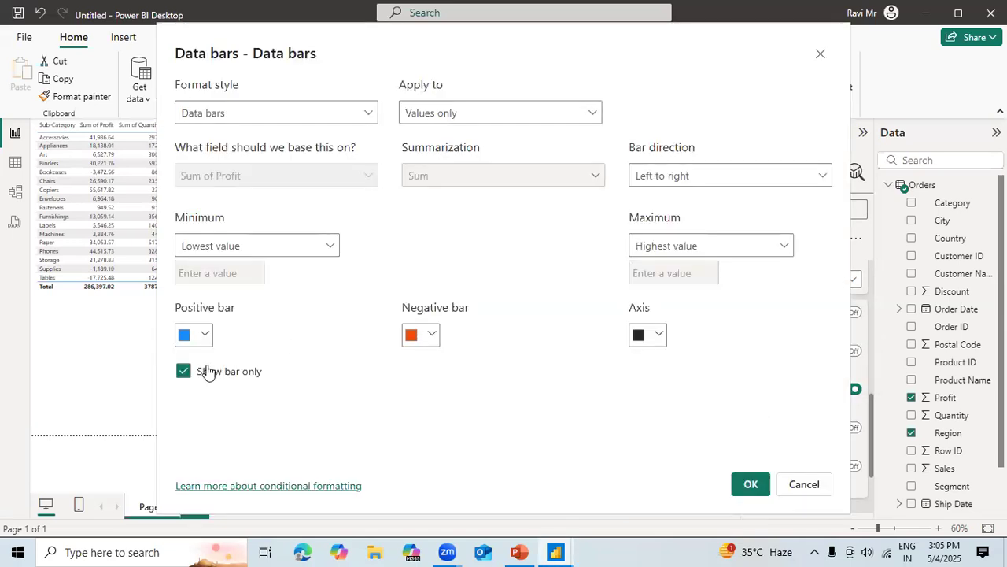
click(183, 372)
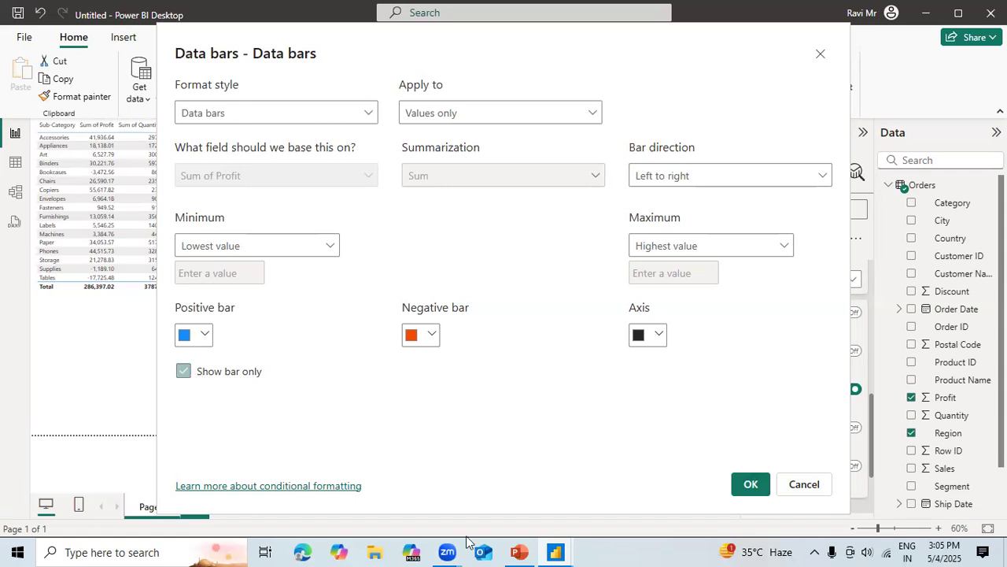
click(750, 485)
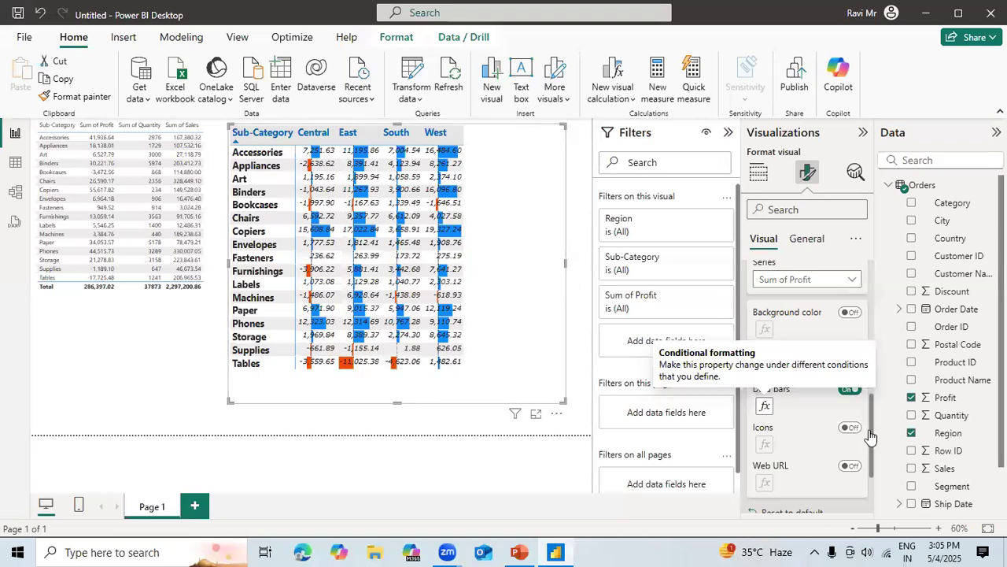
Replace the matrix's Sum of Profit data bars with conditional icons and shrink the visual to fit its contents.
click(849, 389)
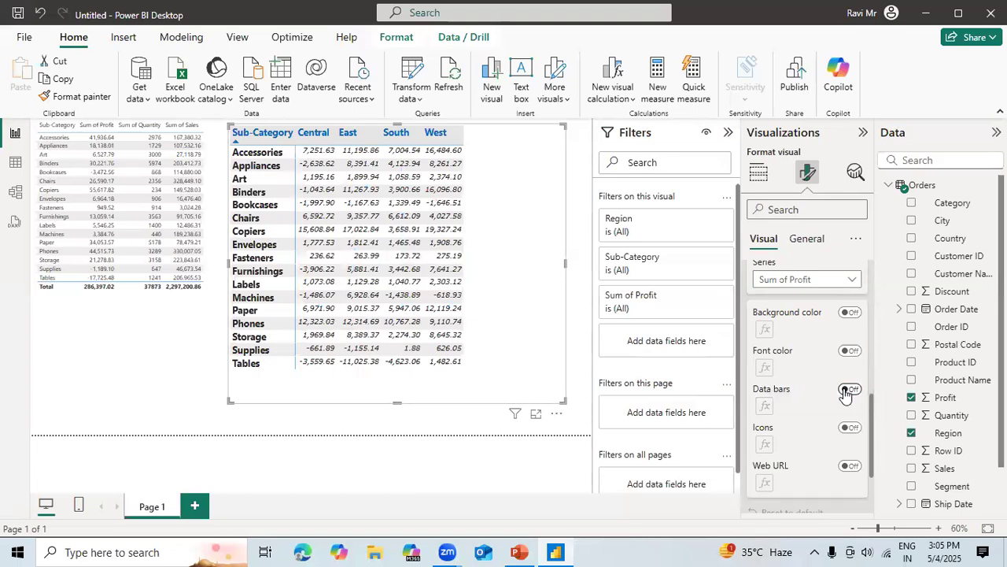
click(852, 430)
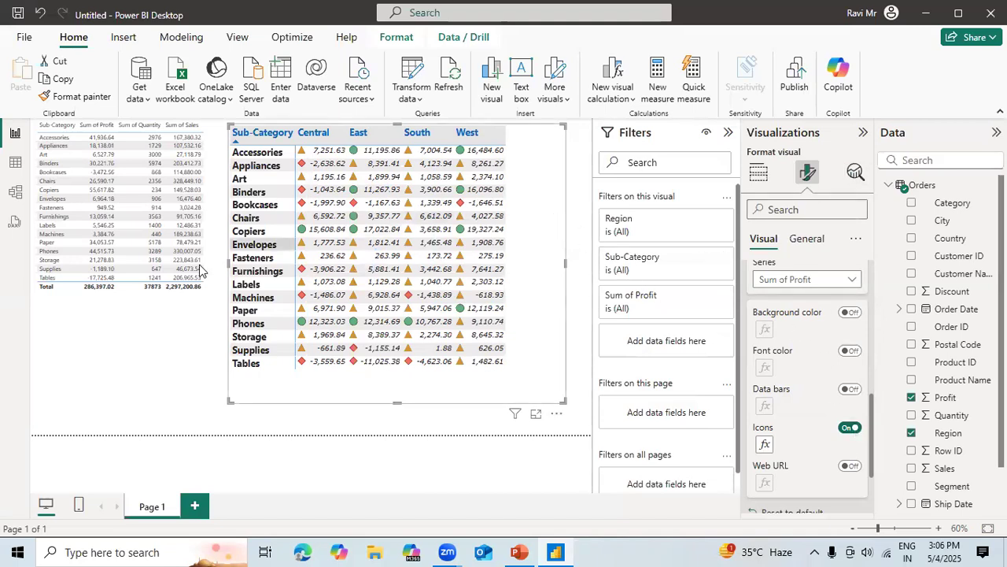
drag(227, 261, 268, 260)
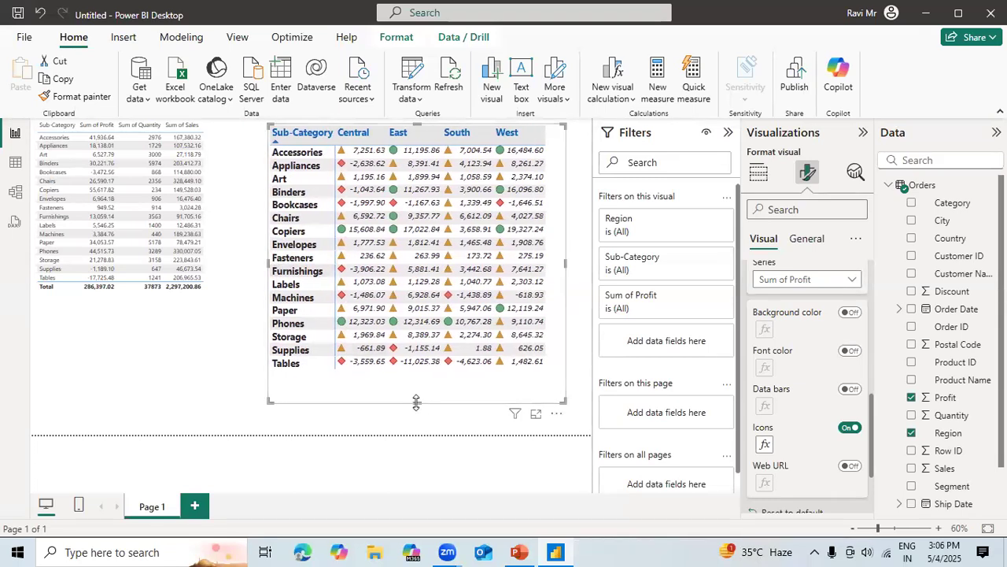
drag(417, 401, 417, 375)
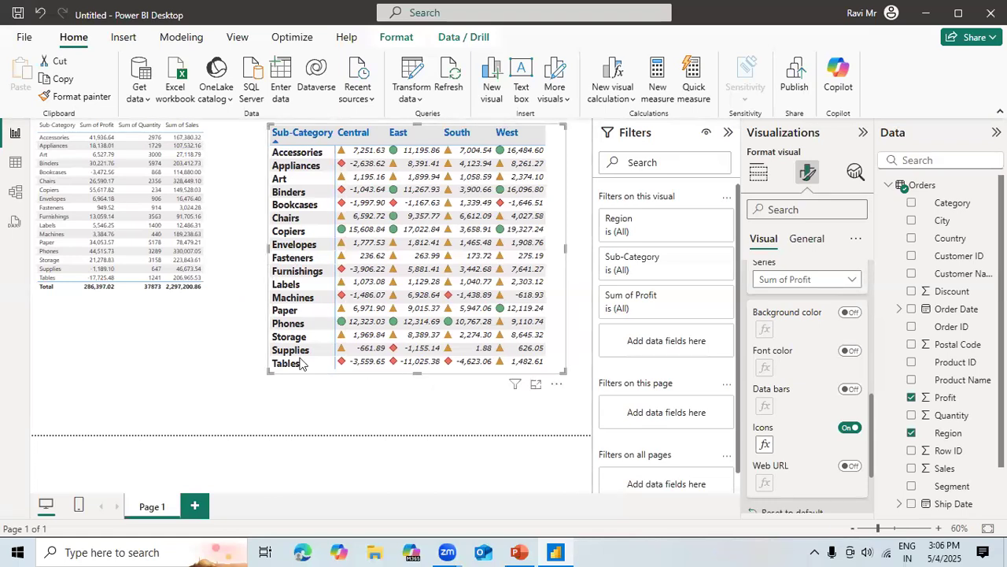
Shift the table visual slightly left to the edge of the report page.
click(217, 225)
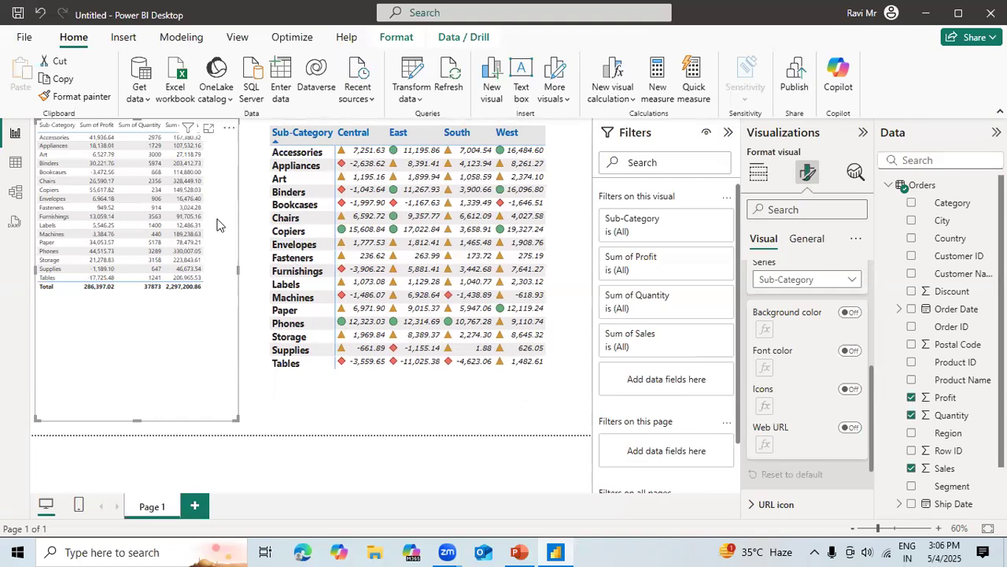
click(256, 273)
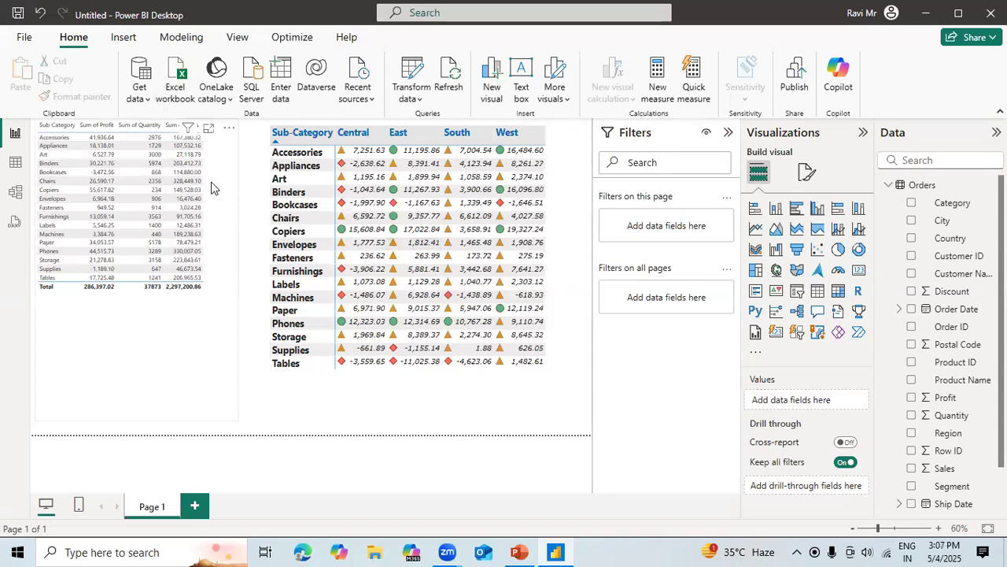
click(223, 255)
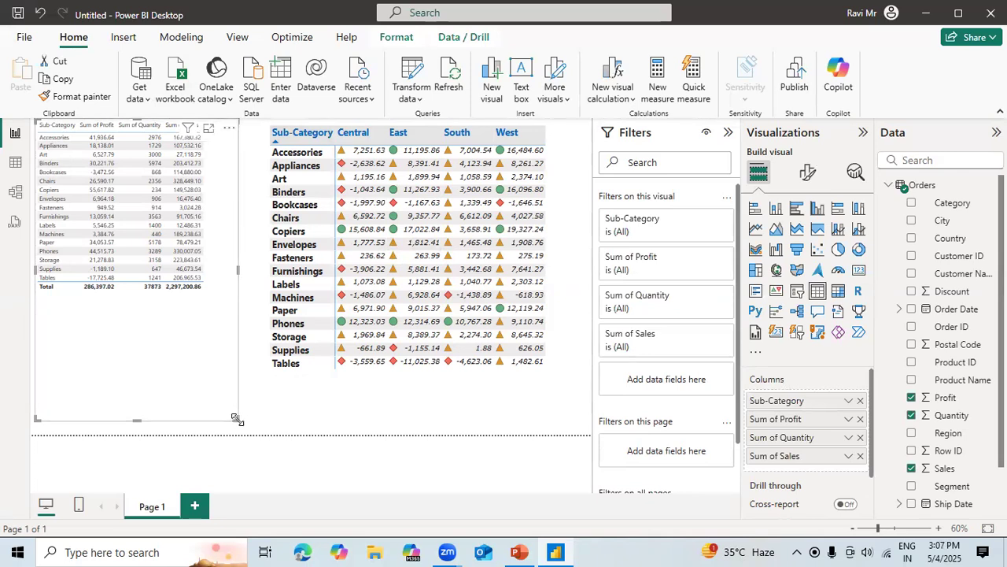
drag(229, 380, 227, 371)
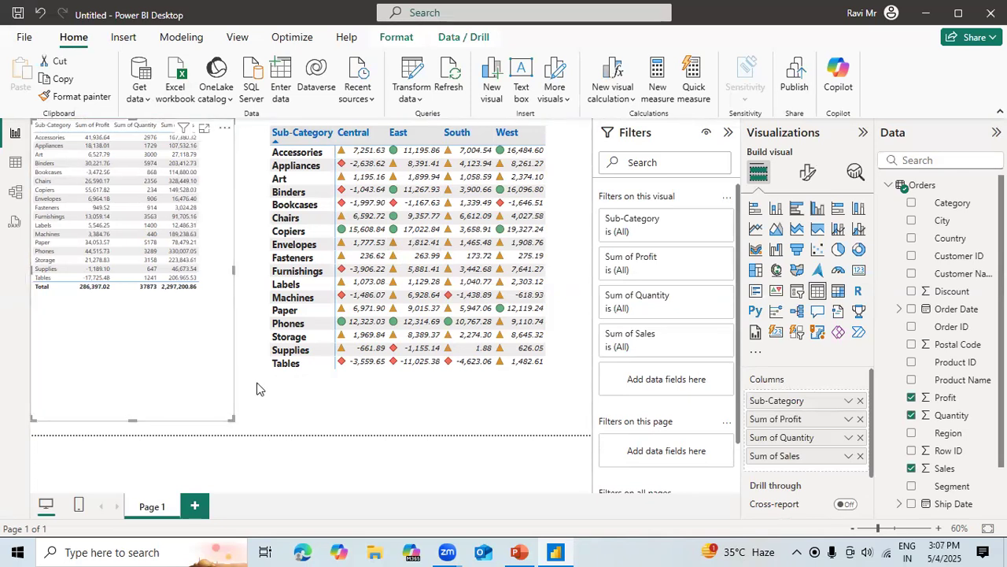
click(260, 386)
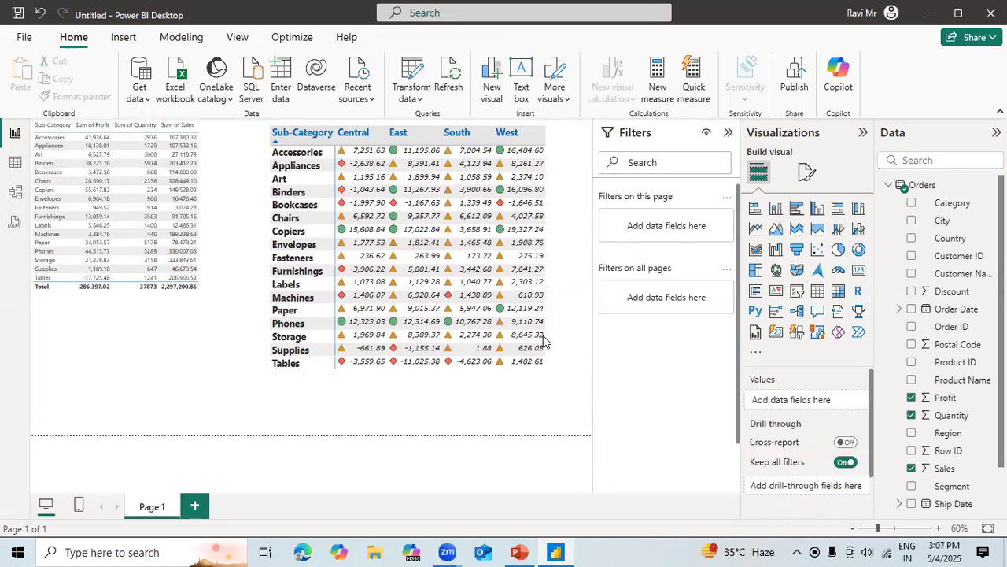
Try the Sparse, Bold header and Minimal style presets on the table visual.
click(177, 333)
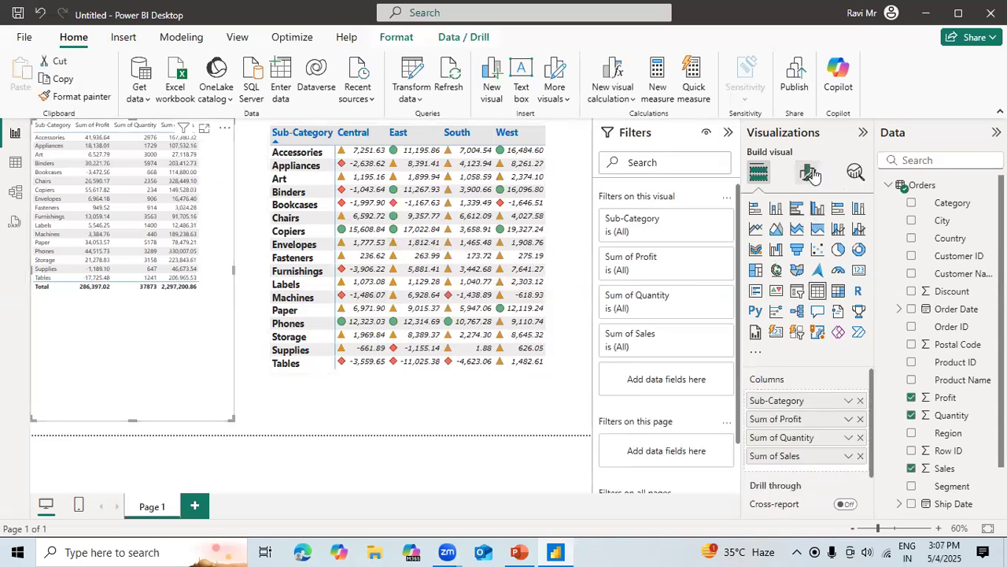
click(811, 174)
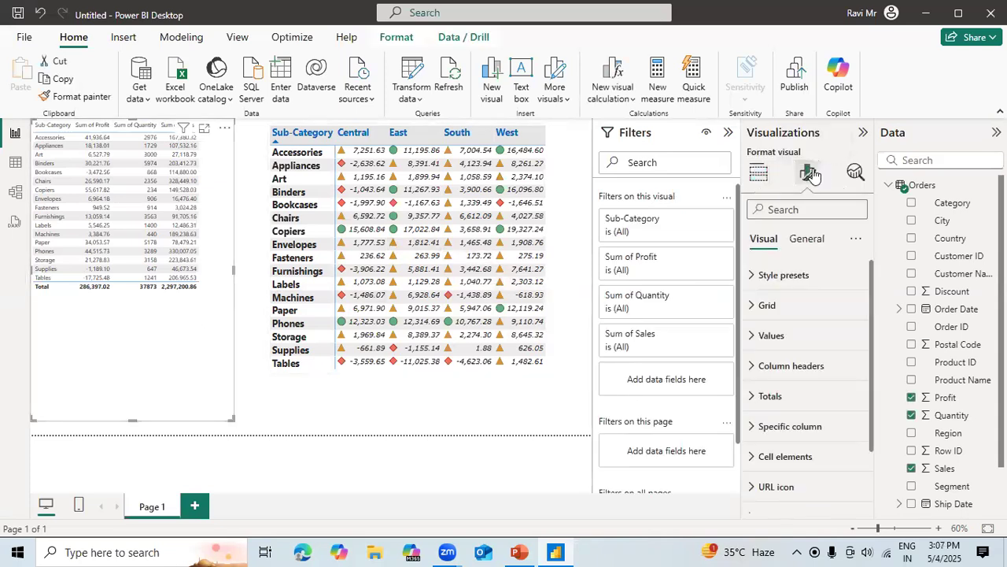
click(791, 275)
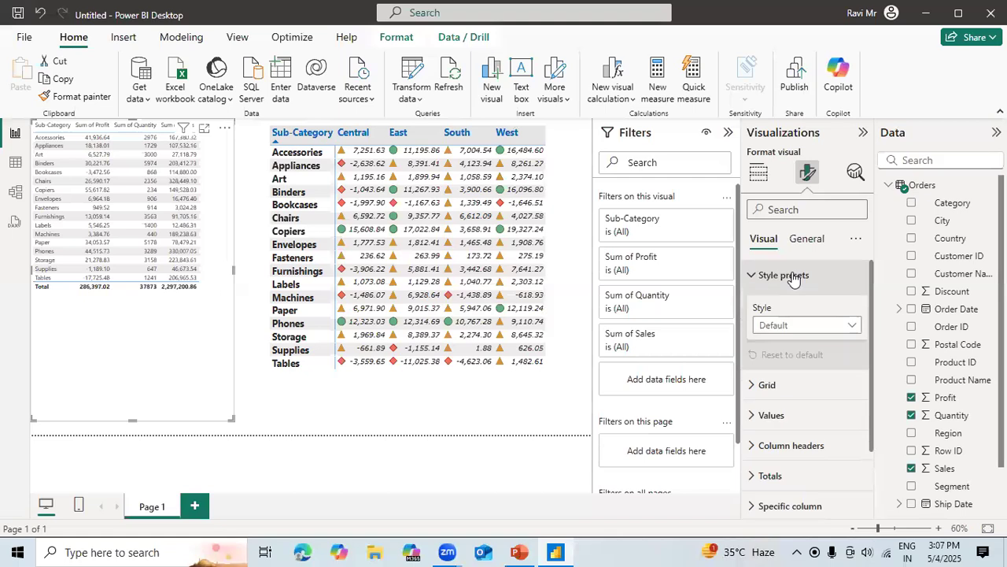
click(814, 325)
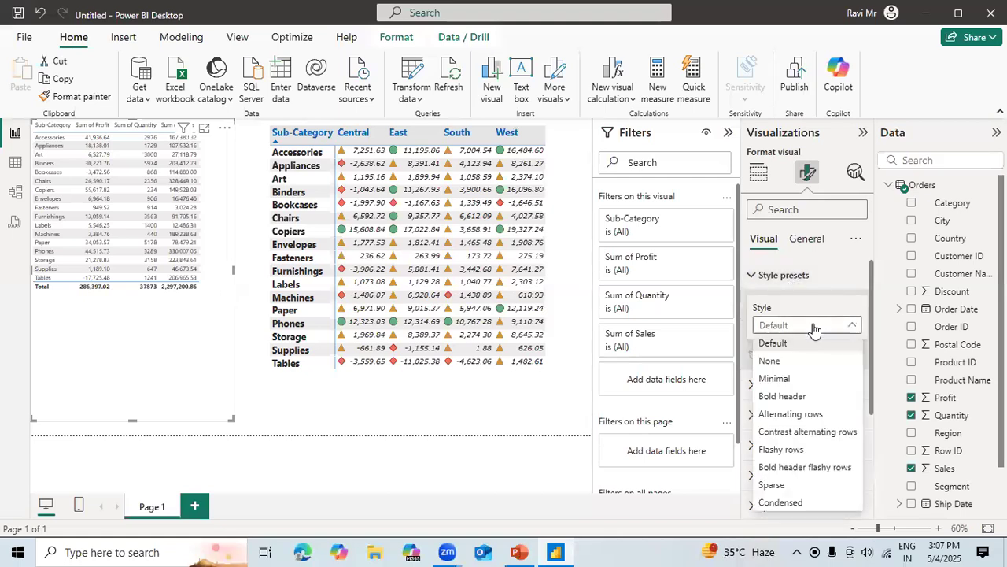
click(780, 486)
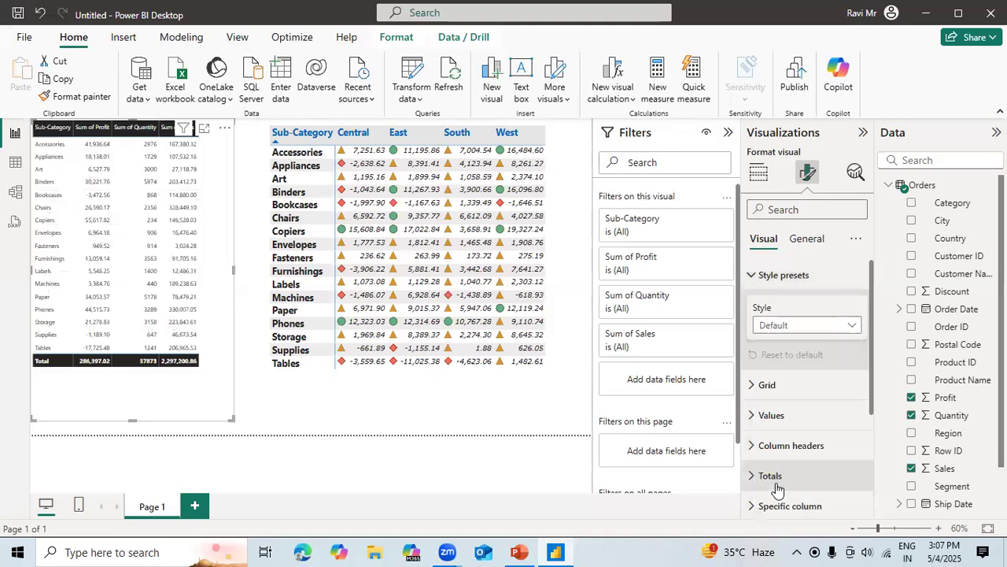
click(834, 325)
click(783, 396)
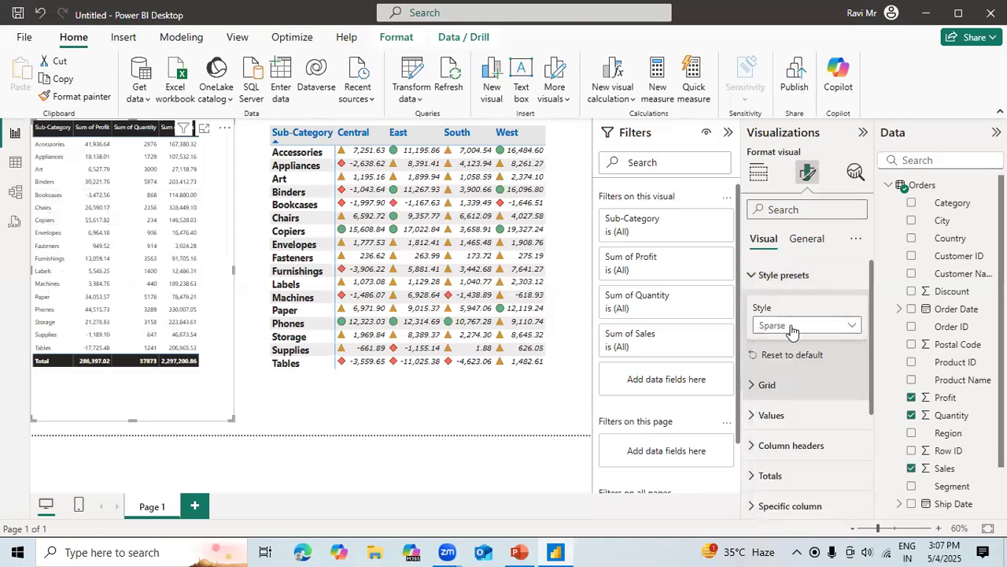
click(793, 326)
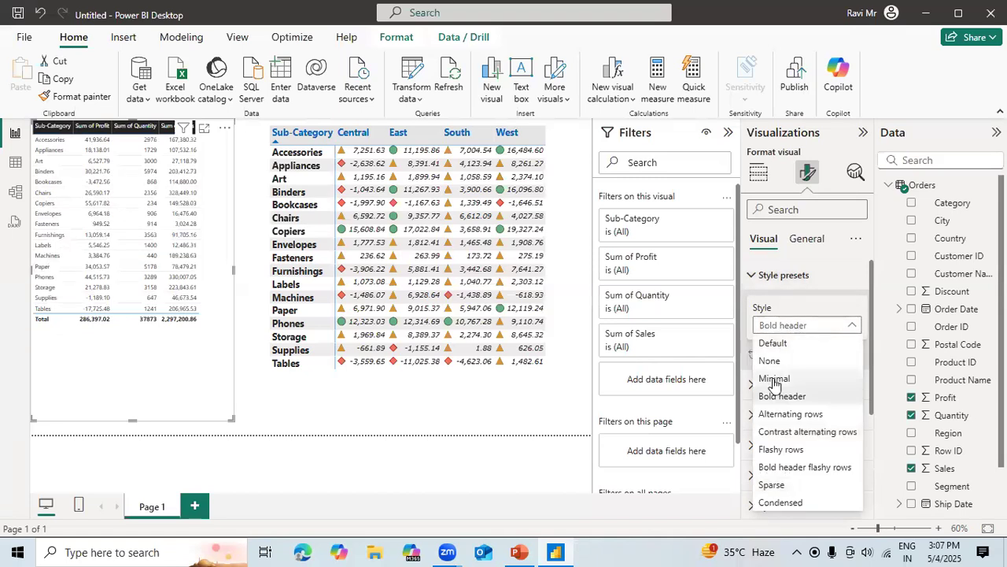
click(775, 379)
Try the Alternating rows and Contrast alternating rows presets on the table and return its style to Default.
click(811, 328)
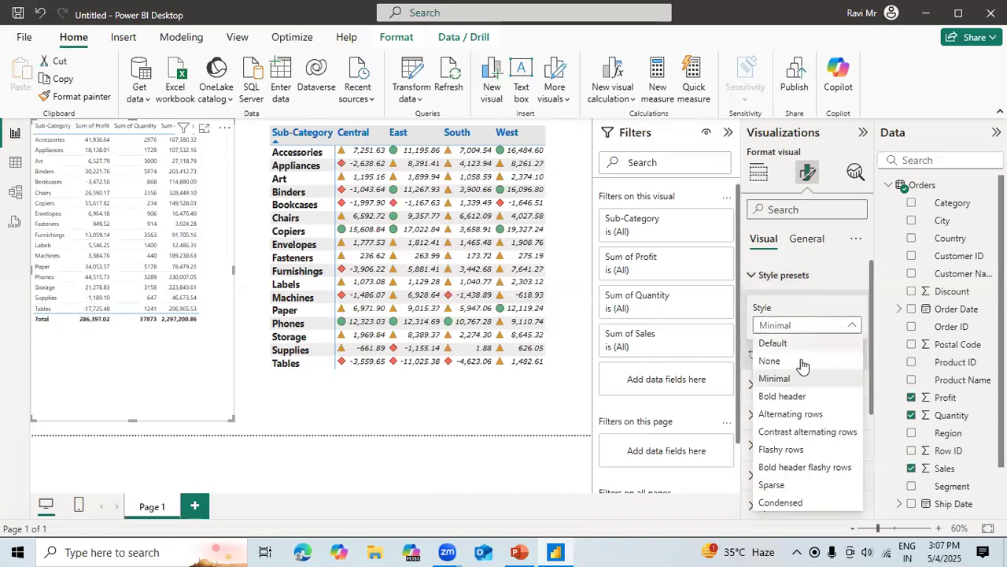
click(789, 414)
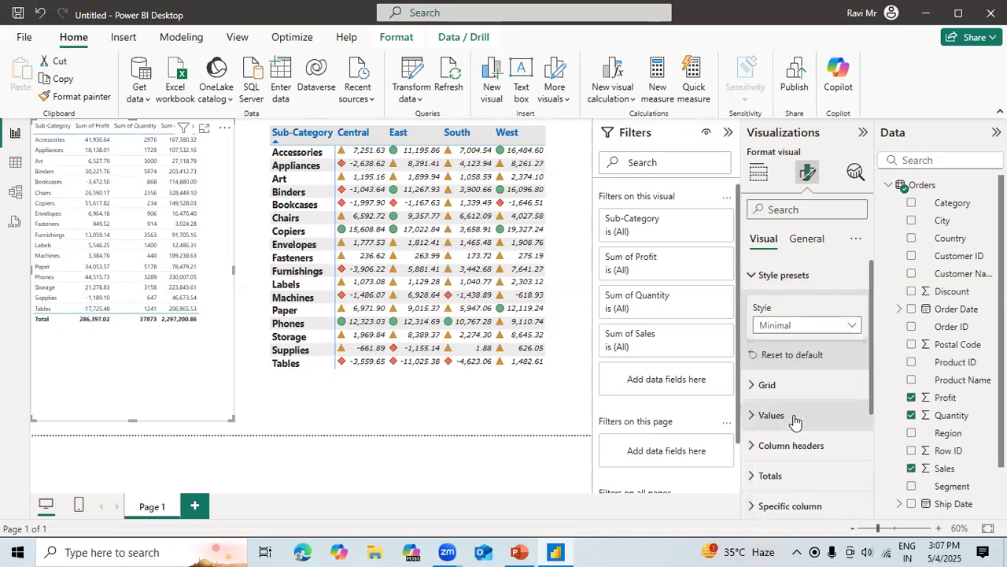
click(813, 327)
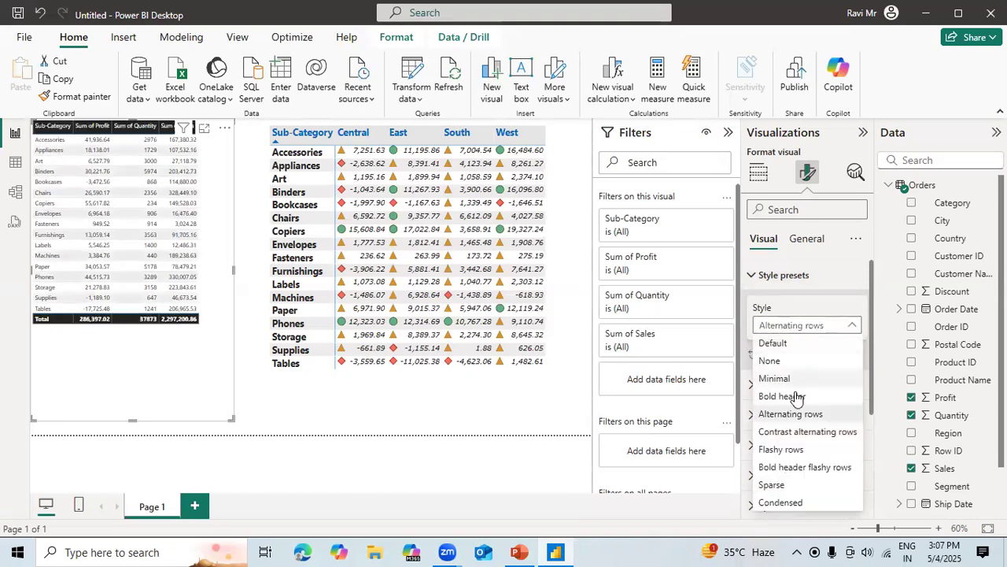
click(793, 434)
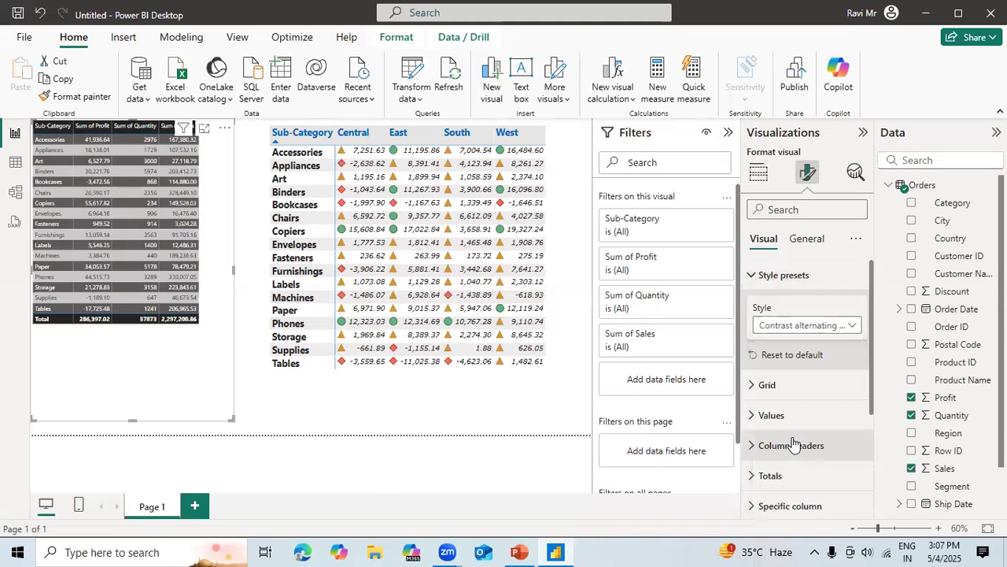
click(841, 326)
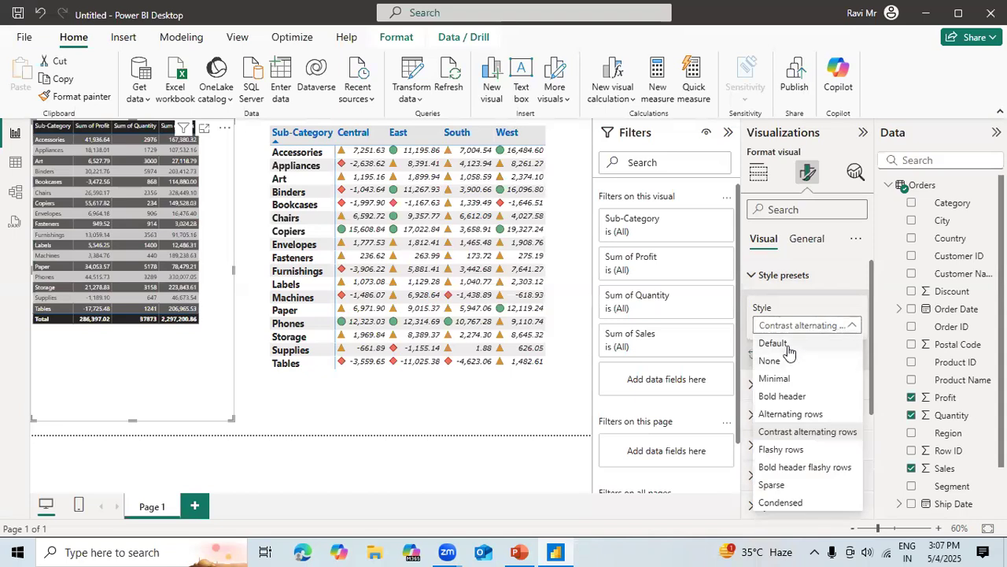
click(787, 344)
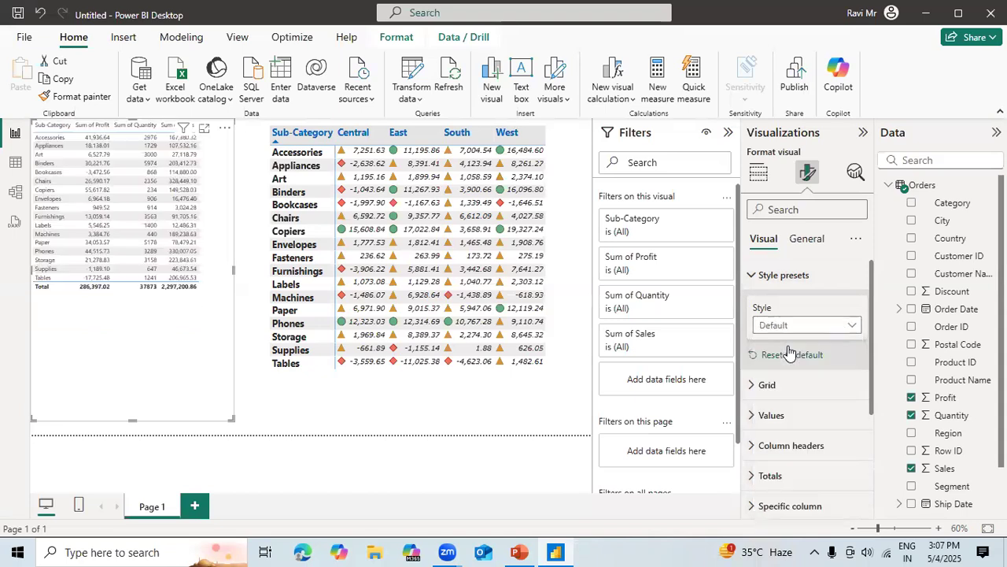
Open the table visual's cell element settings for the Sub-Category series.
click(768, 387)
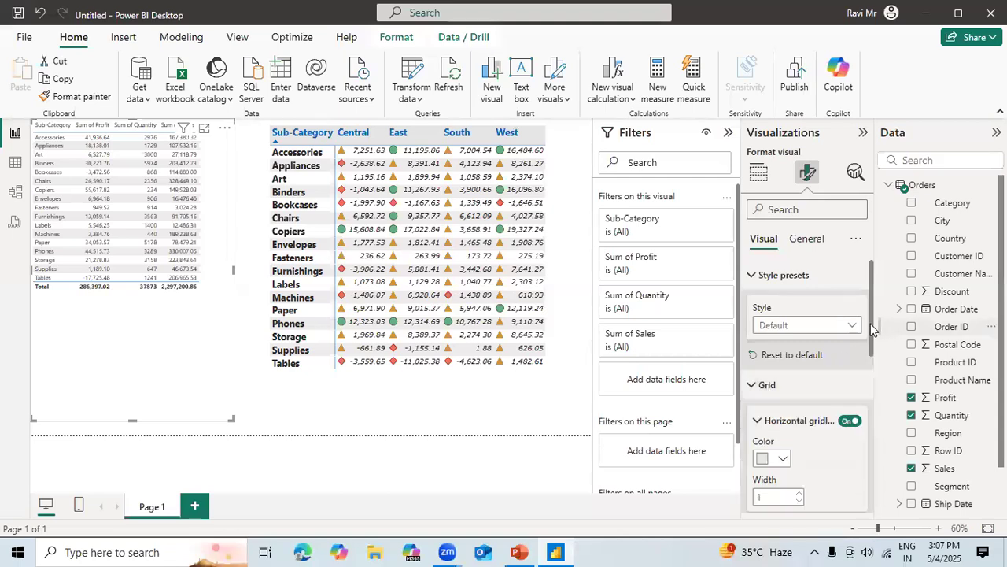
drag(871, 324, 871, 507)
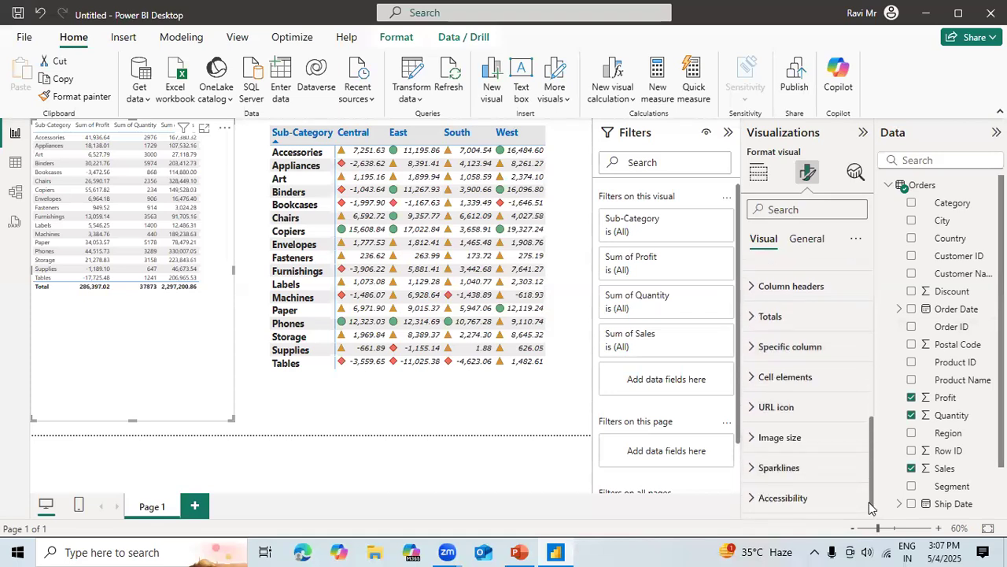
click(803, 383)
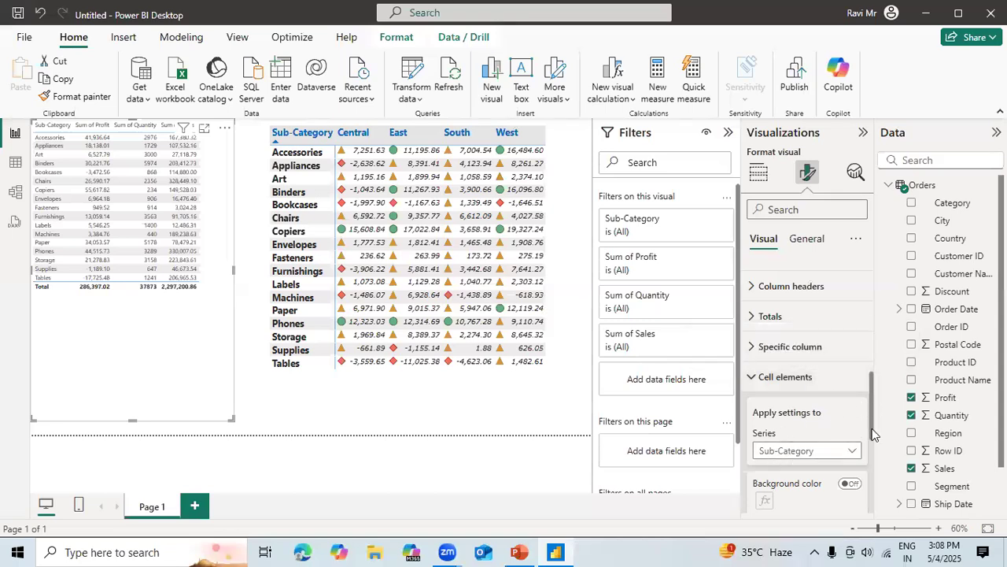
drag(872, 423, 872, 450)
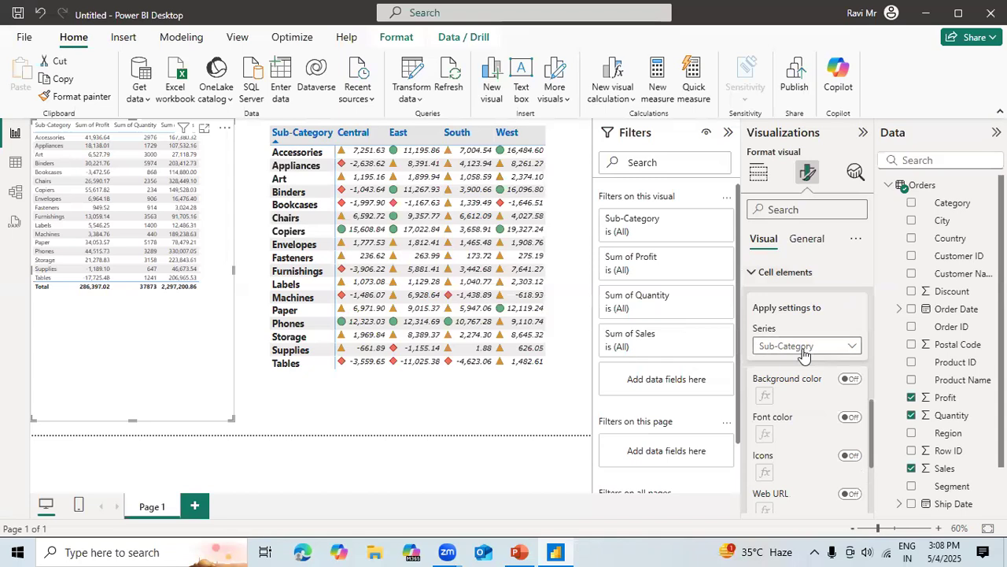
Try a background color rule that shades the Sub-Category value Art dark yellow, and turn the background color off again.
click(850, 379)
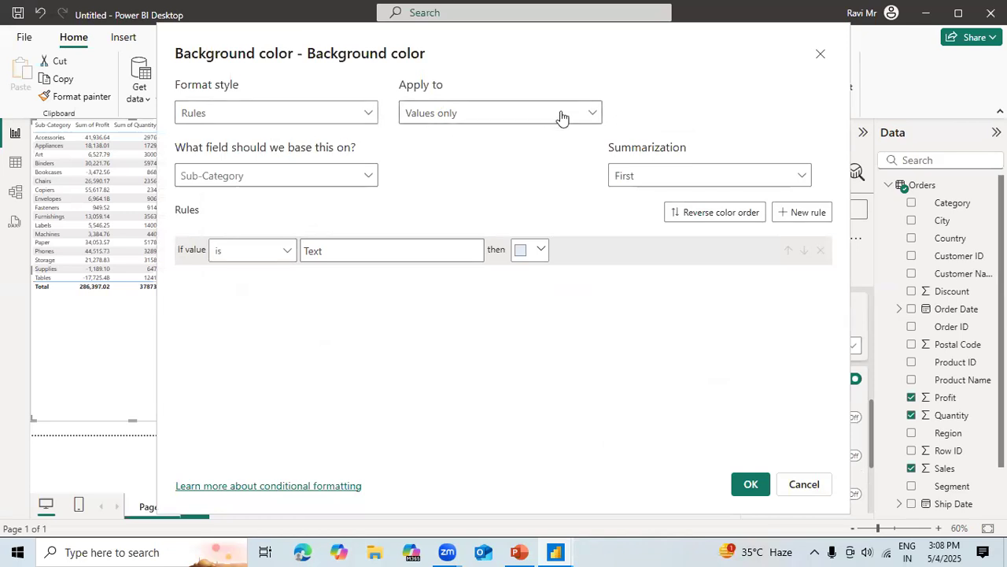
click(343, 180)
click(343, 177)
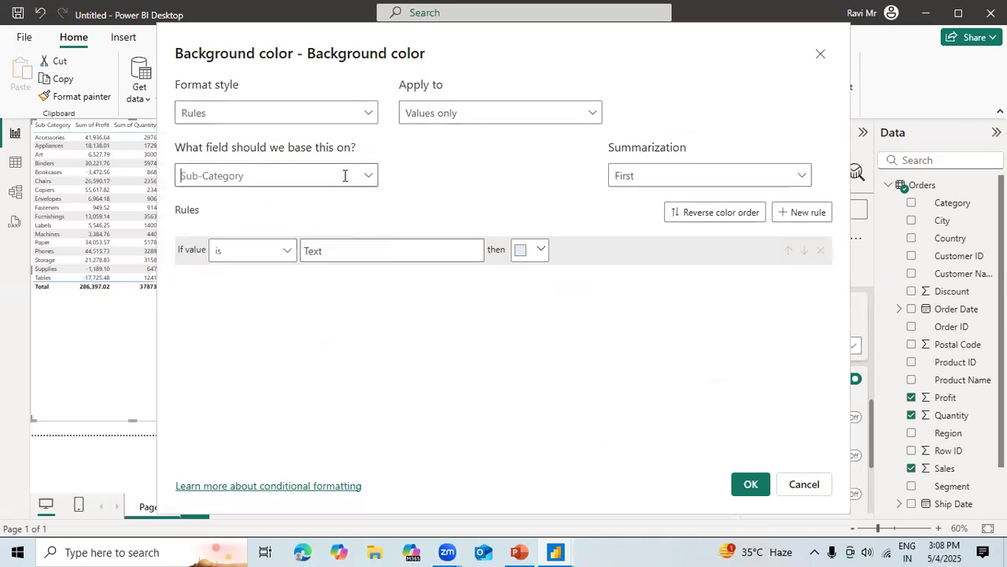
click(698, 178)
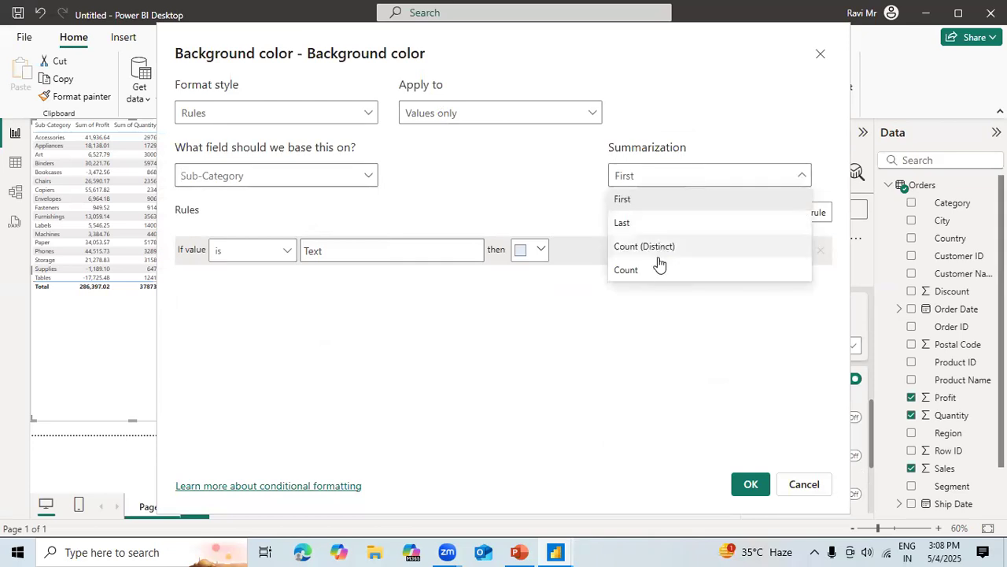
click(630, 199)
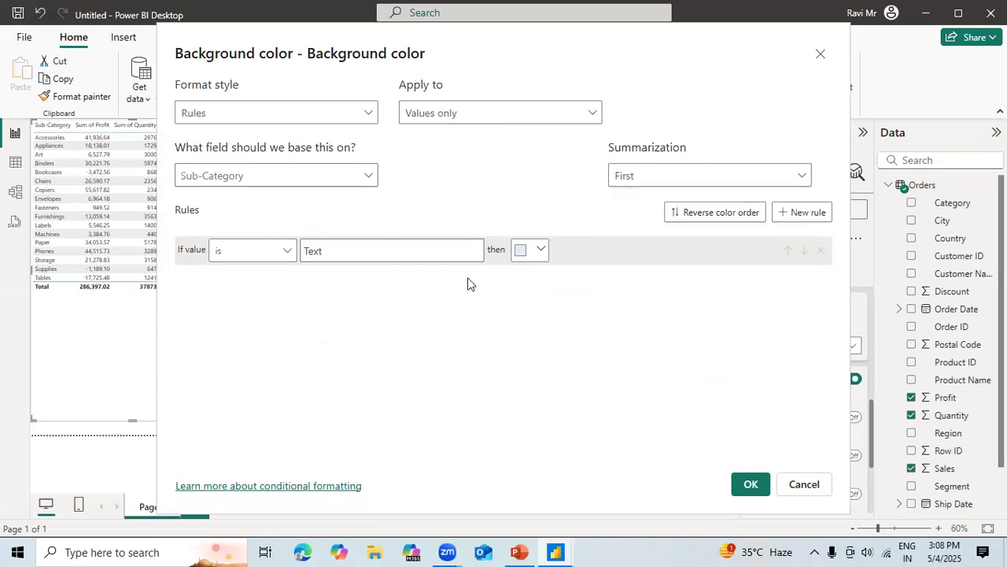
click(286, 252)
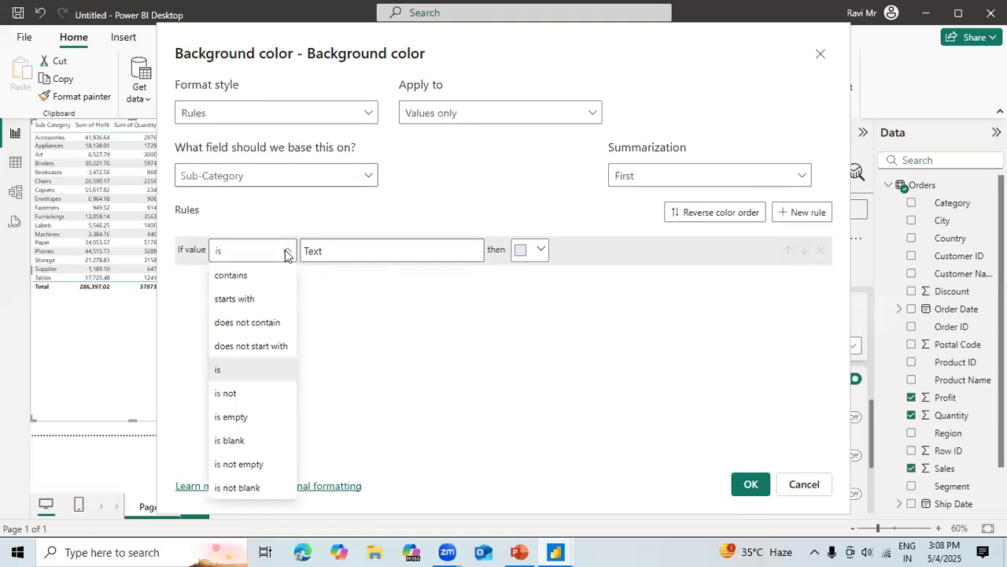
click(236, 373)
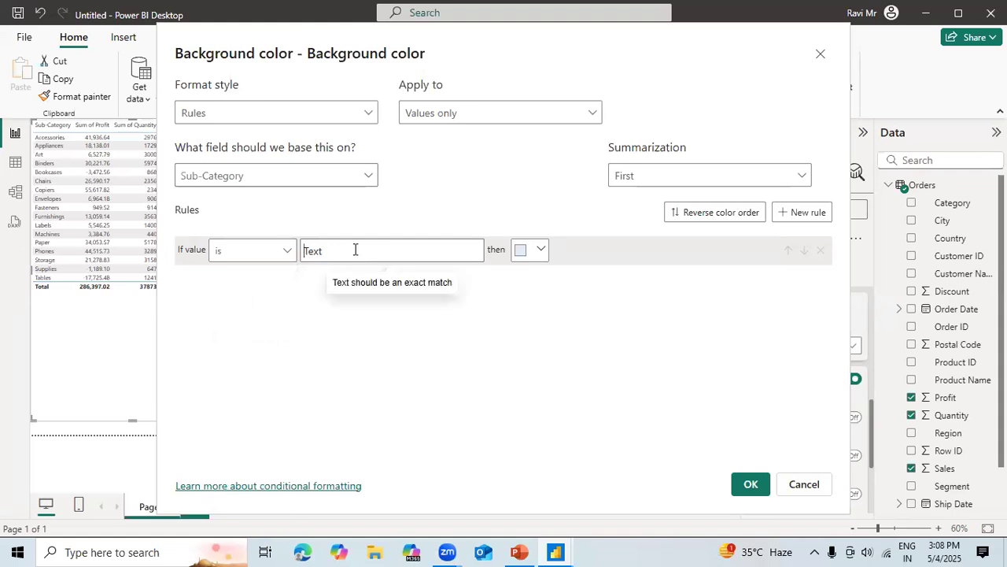
text(Art)
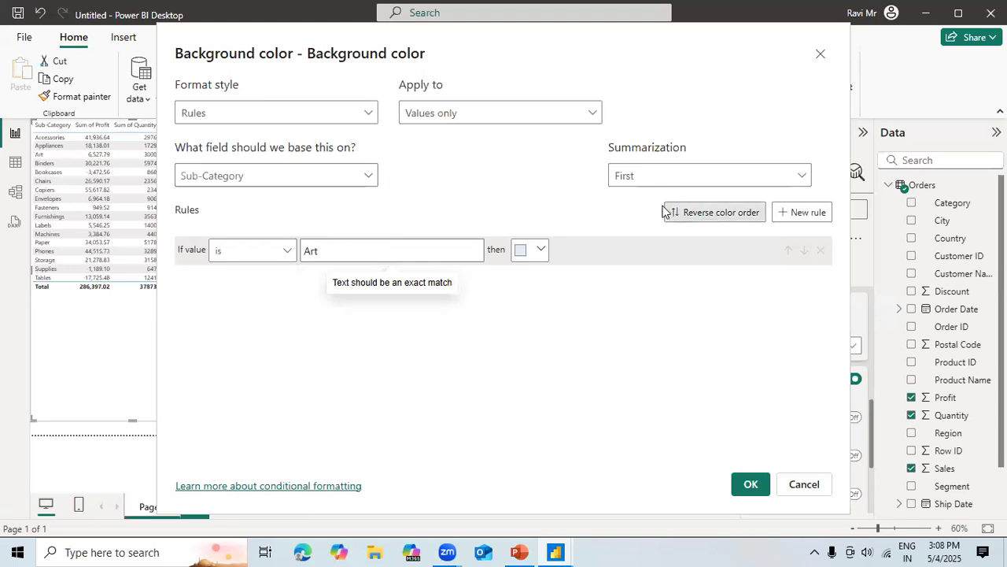
click(534, 252)
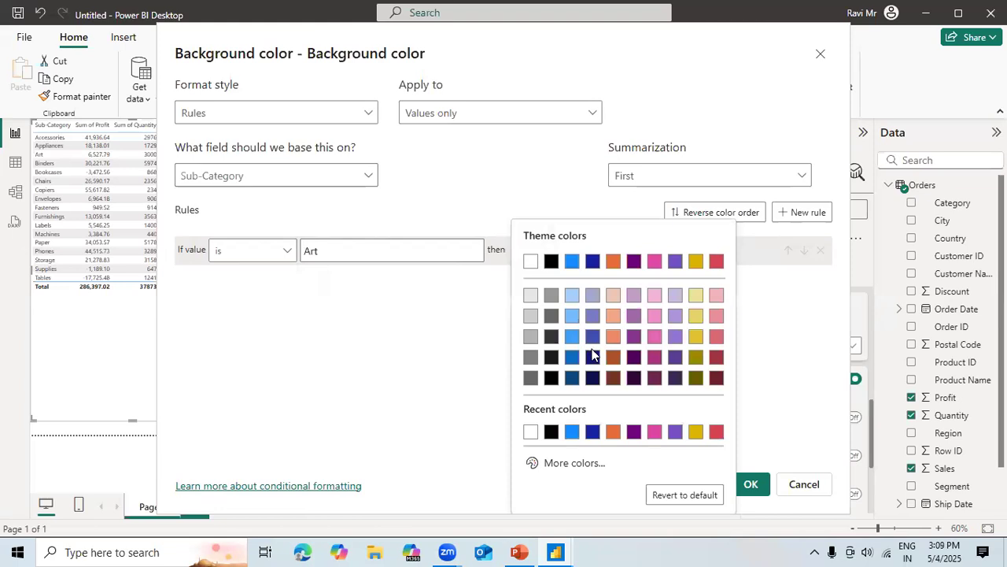
click(697, 359)
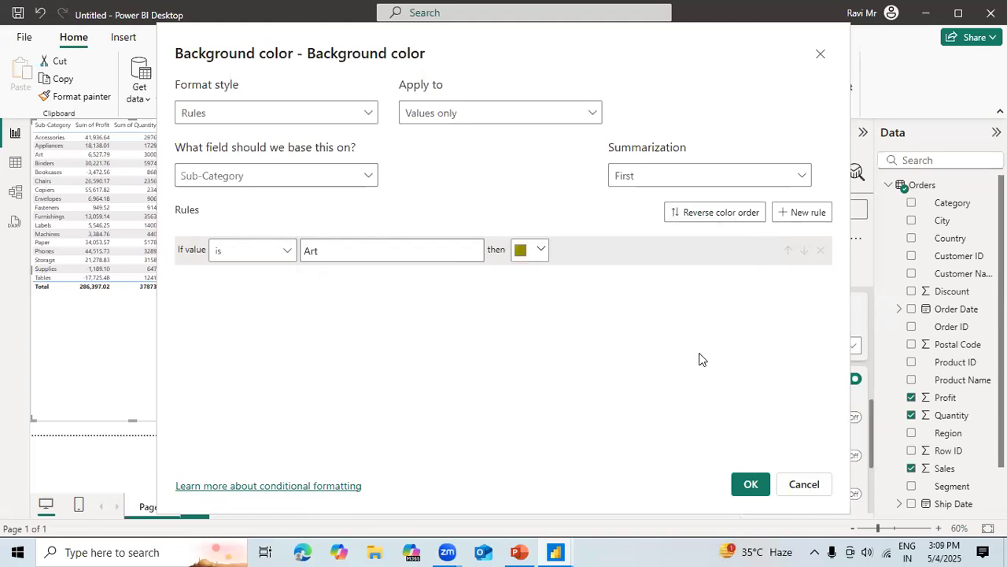
click(749, 486)
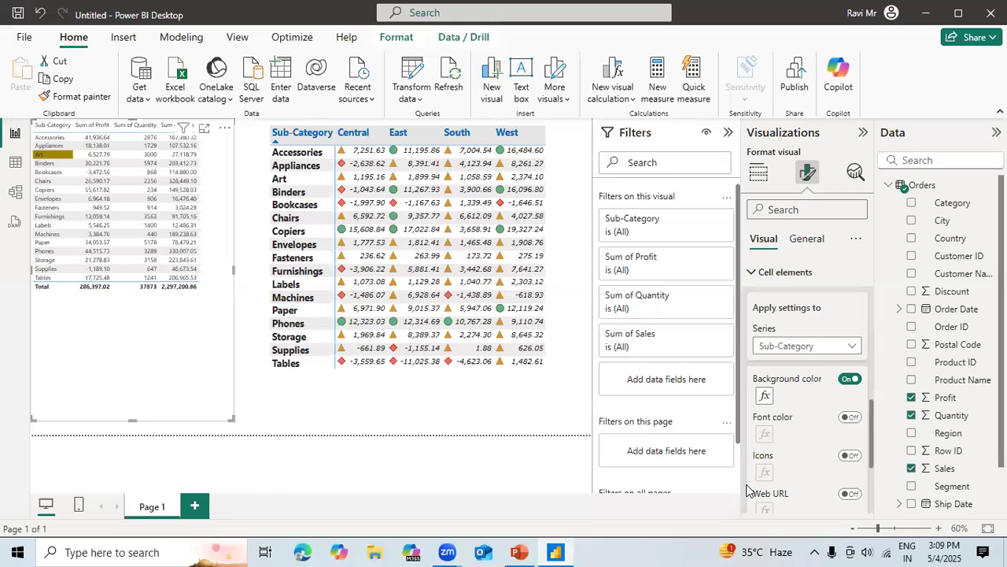
click(848, 381)
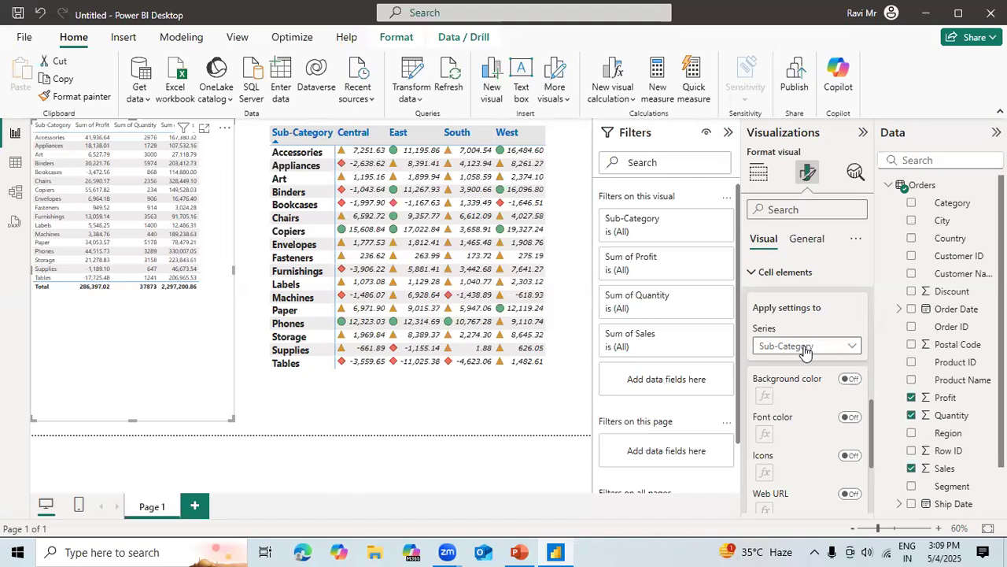
Turn on conditional background color for the table's Sum of Profit column.
click(836, 351)
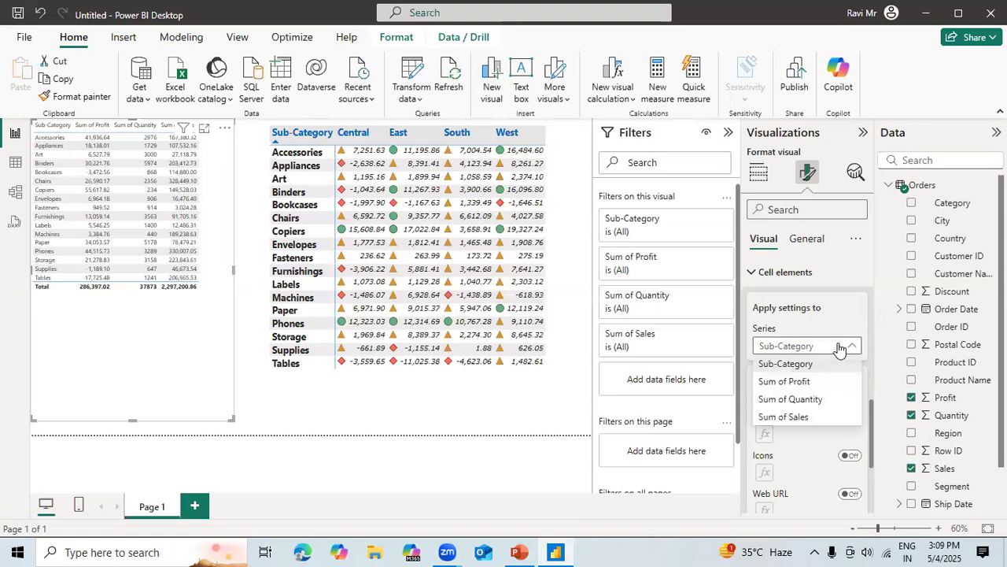
click(799, 381)
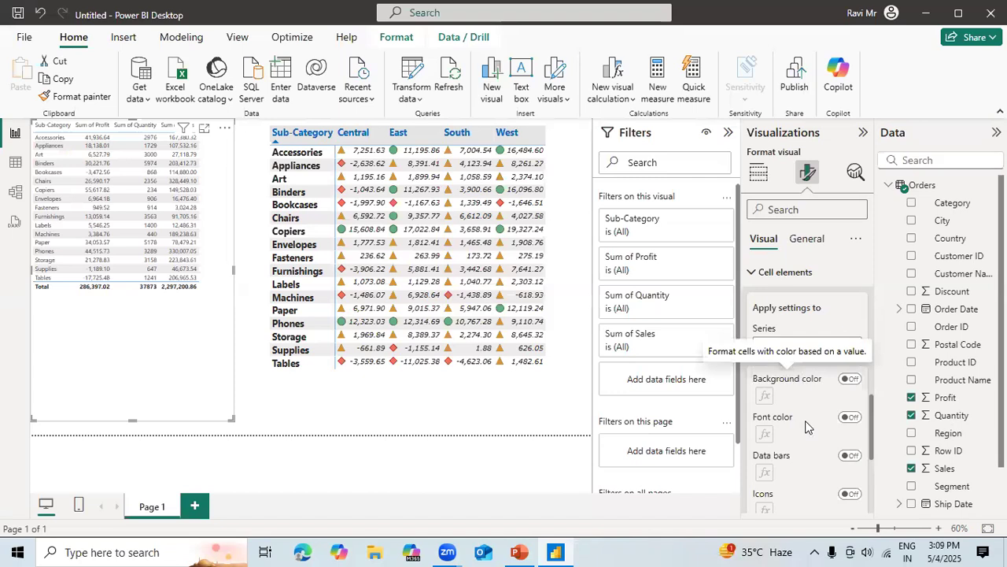
click(849, 379)
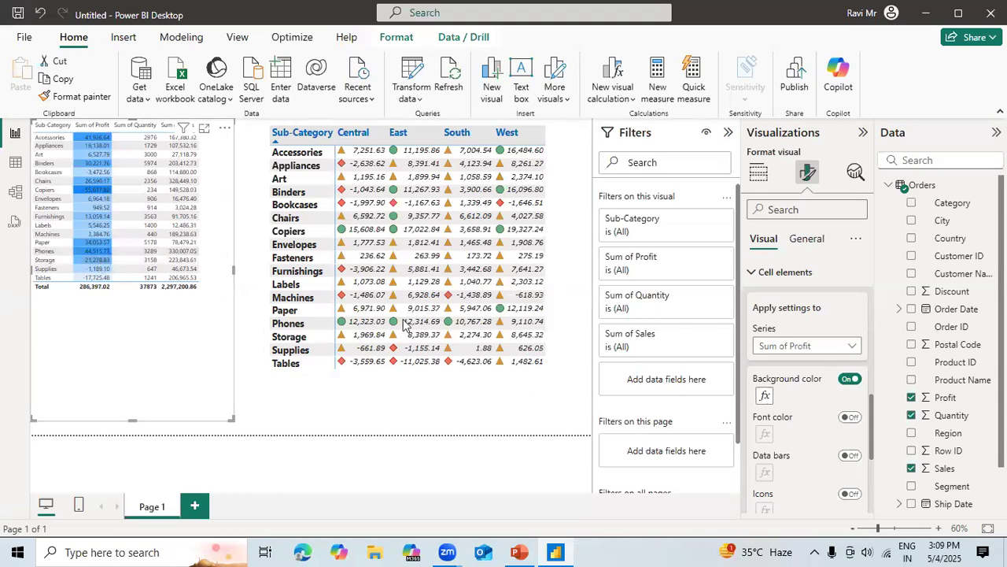
Turn on conditional icons and background color for the table's Sum of Quantity column.
click(830, 347)
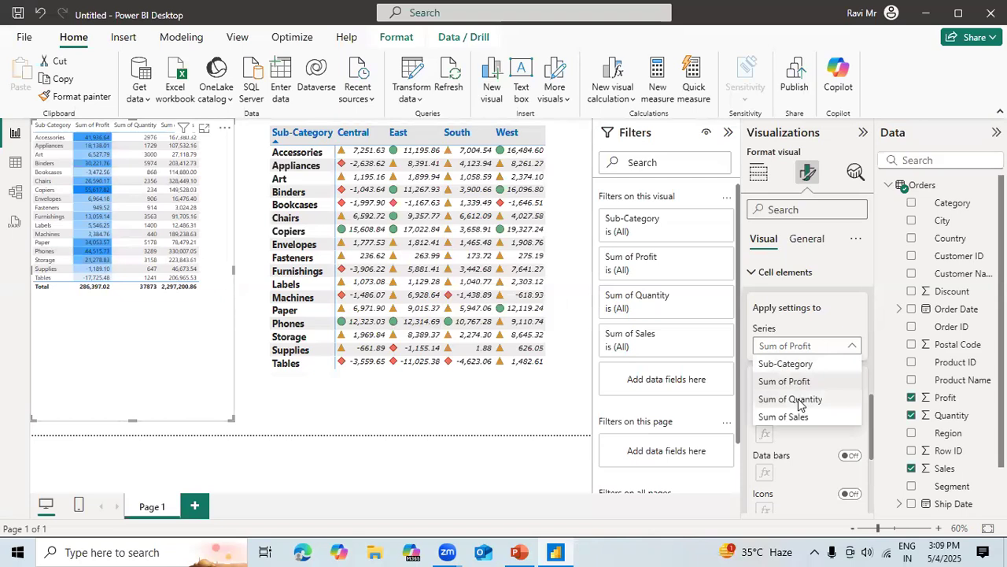
click(796, 399)
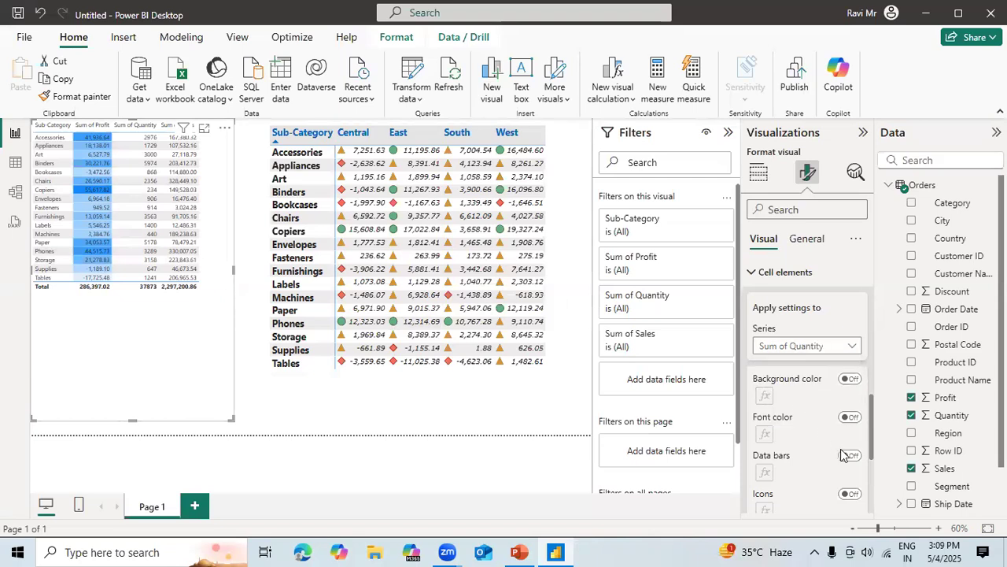
click(851, 495)
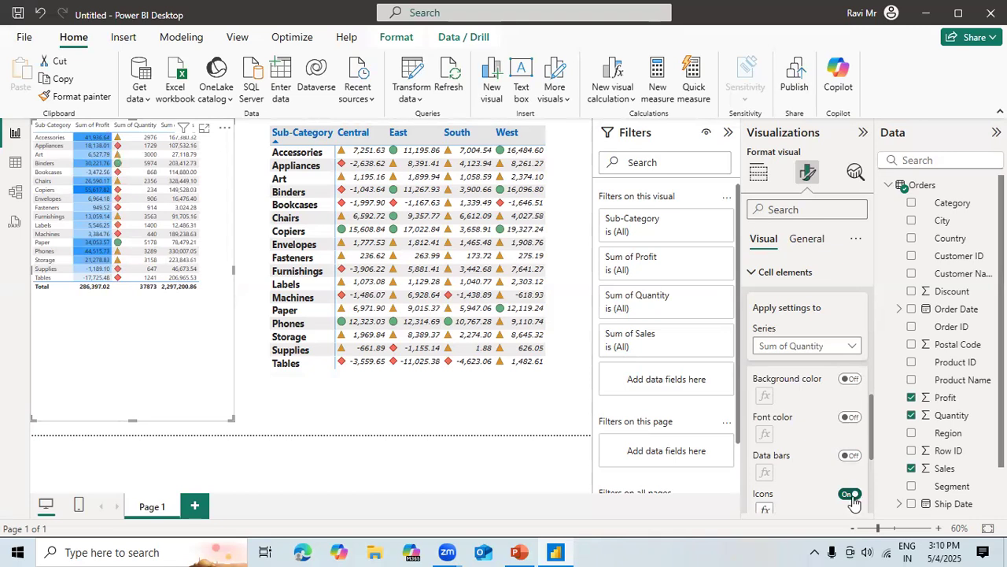
click(851, 379)
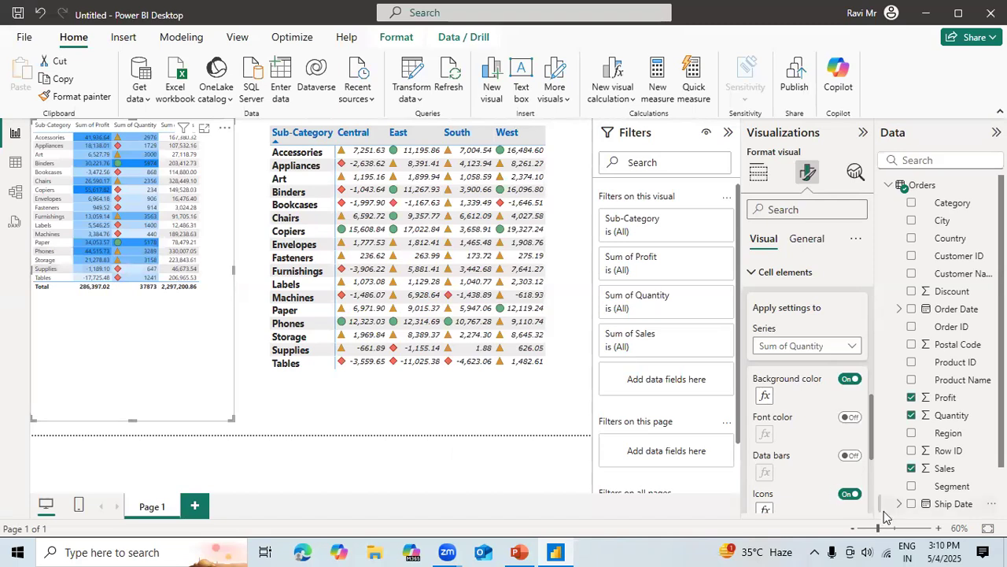
Turn on data bars for the table's Sum of Sales column.
click(847, 346)
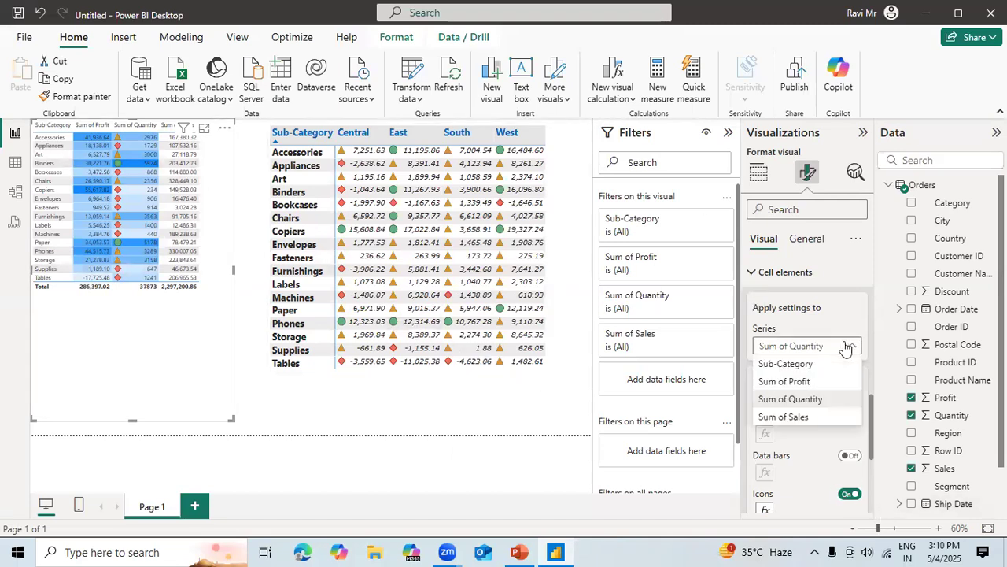
click(799, 416)
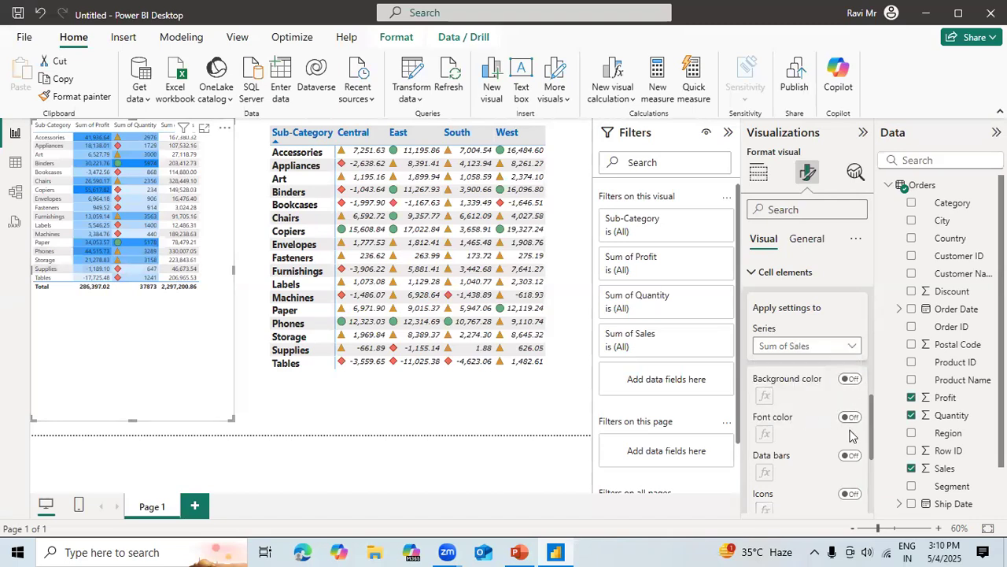
click(851, 456)
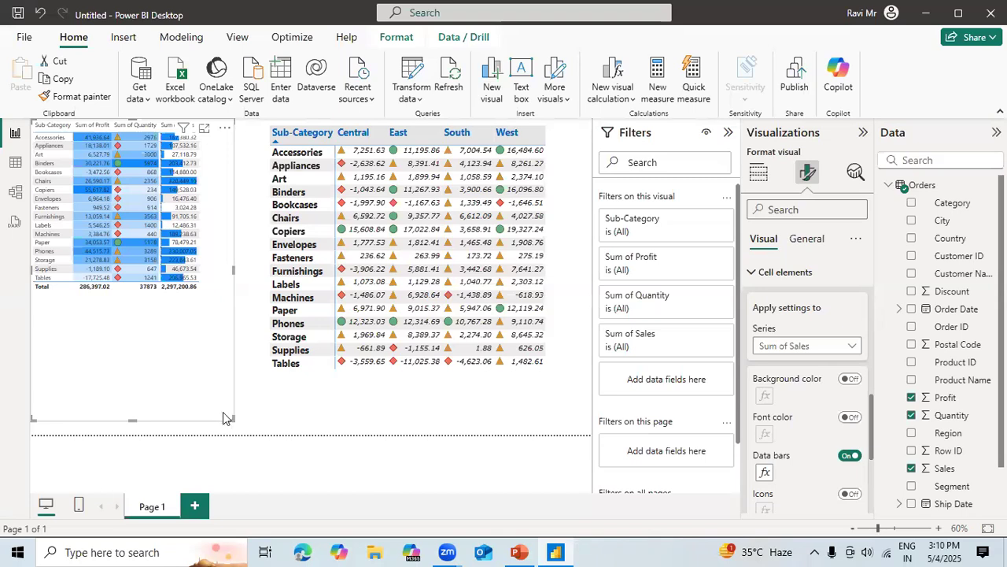
Compare the formatting options offered for the report page, the matrix visual and the table visual.
click(516, 416)
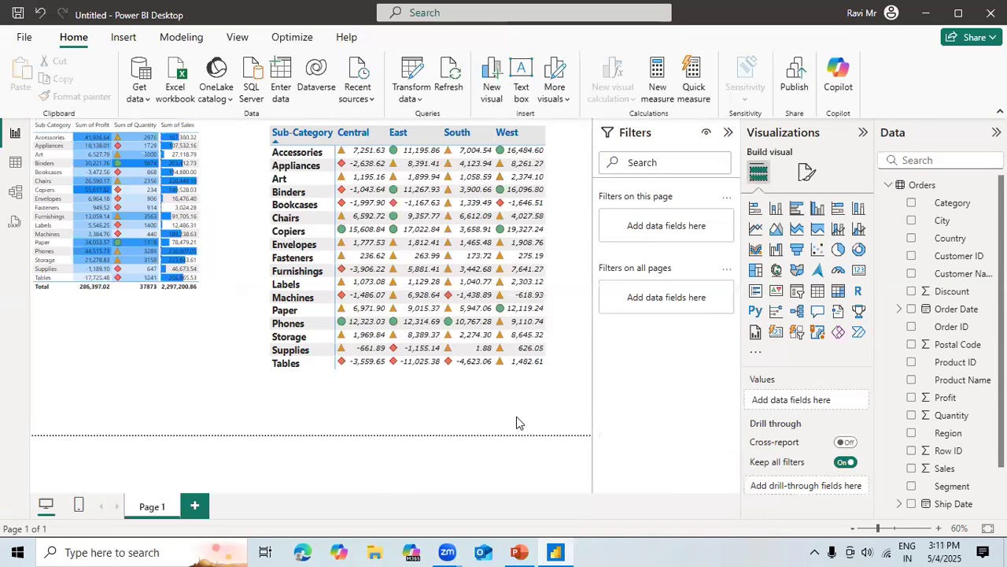
click(808, 172)
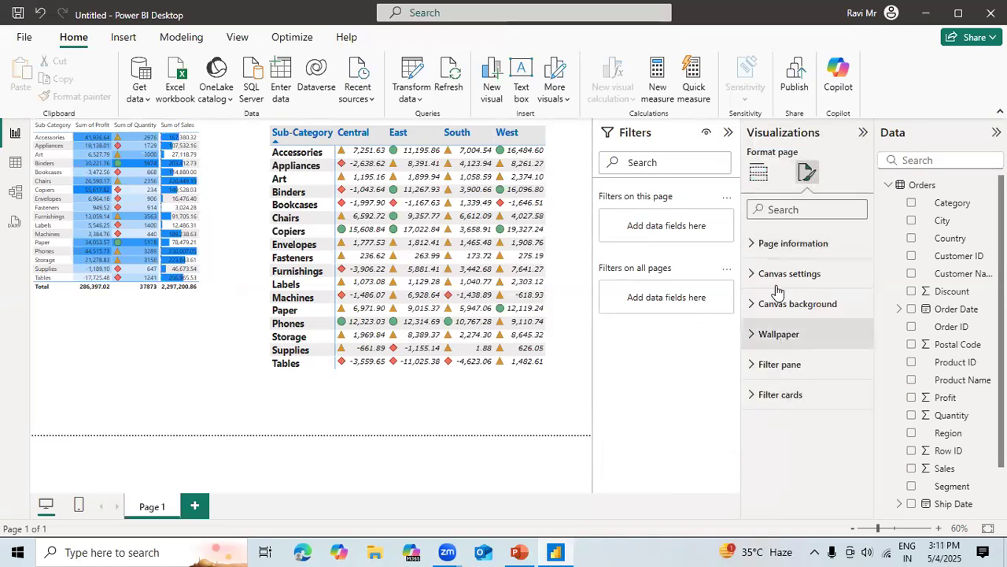
click(532, 397)
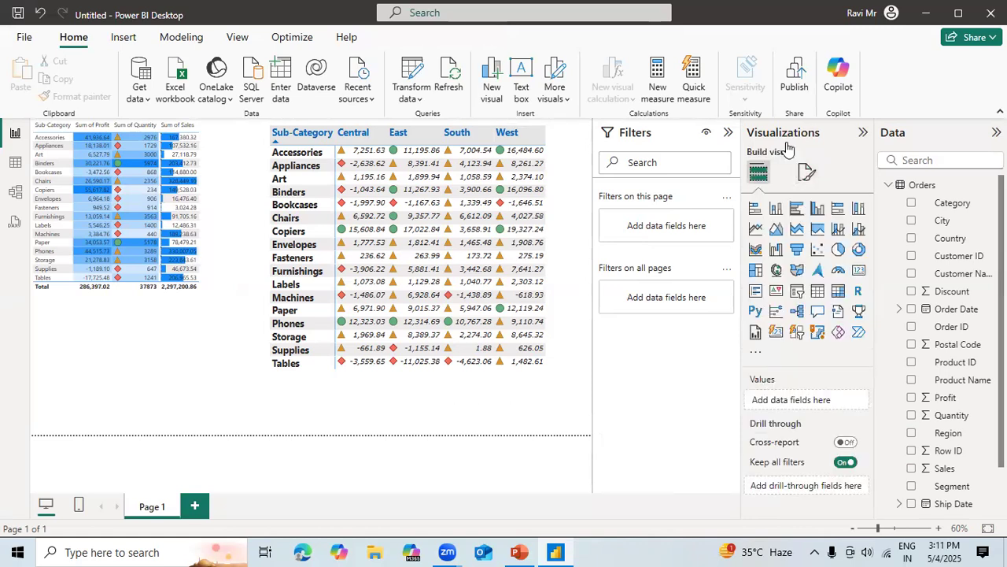
click(807, 171)
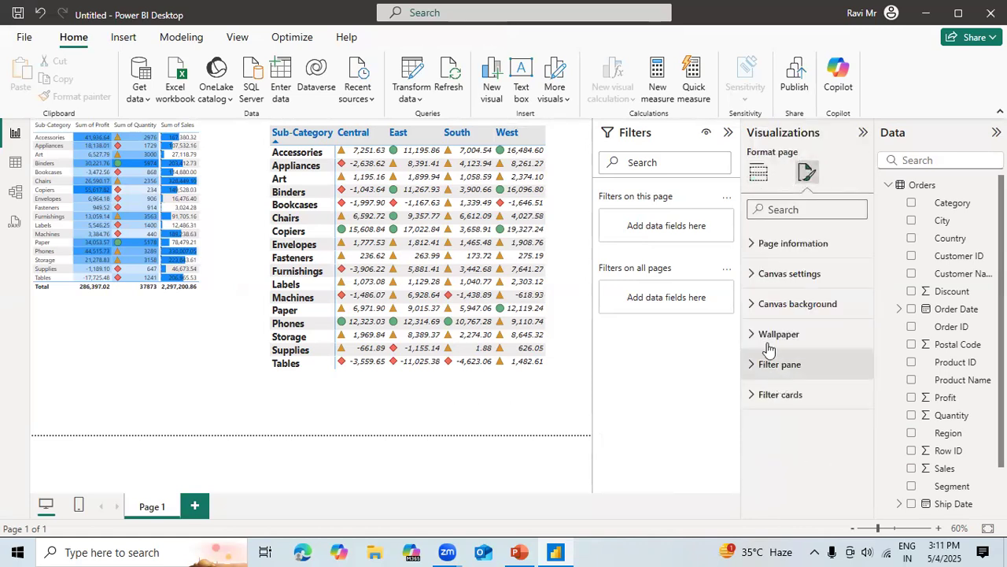
click(555, 157)
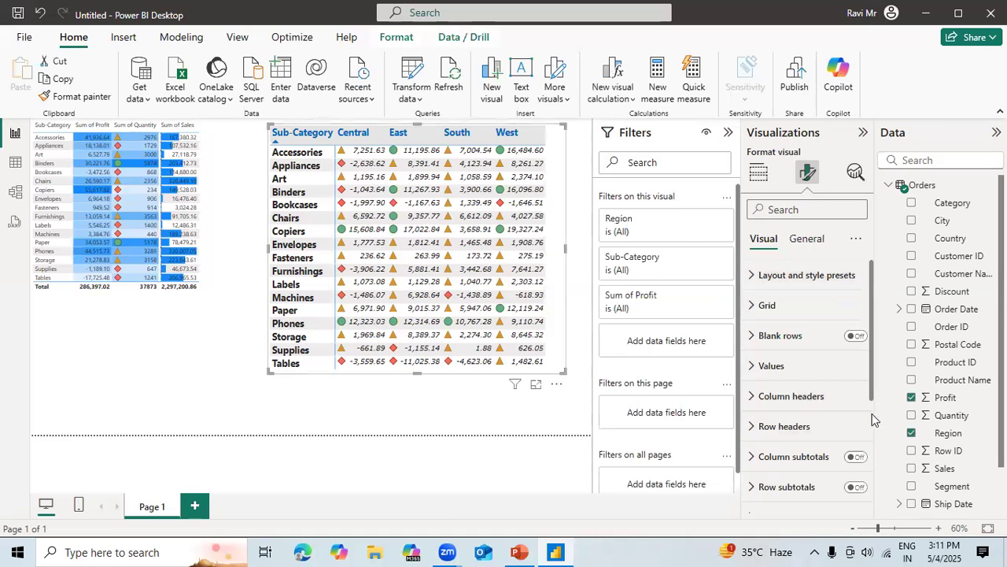
scroll(834, 417, down, 3)
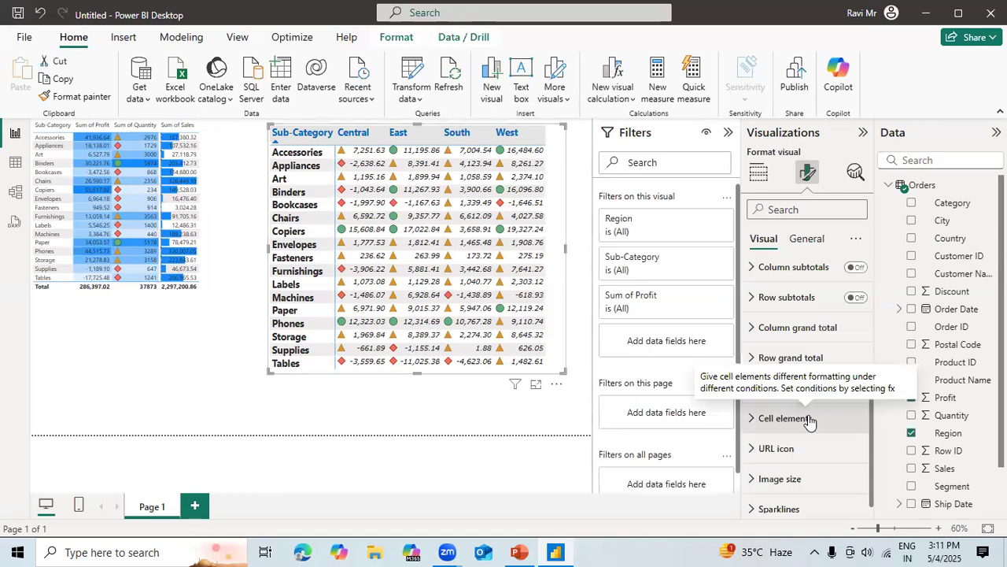
click(182, 291)
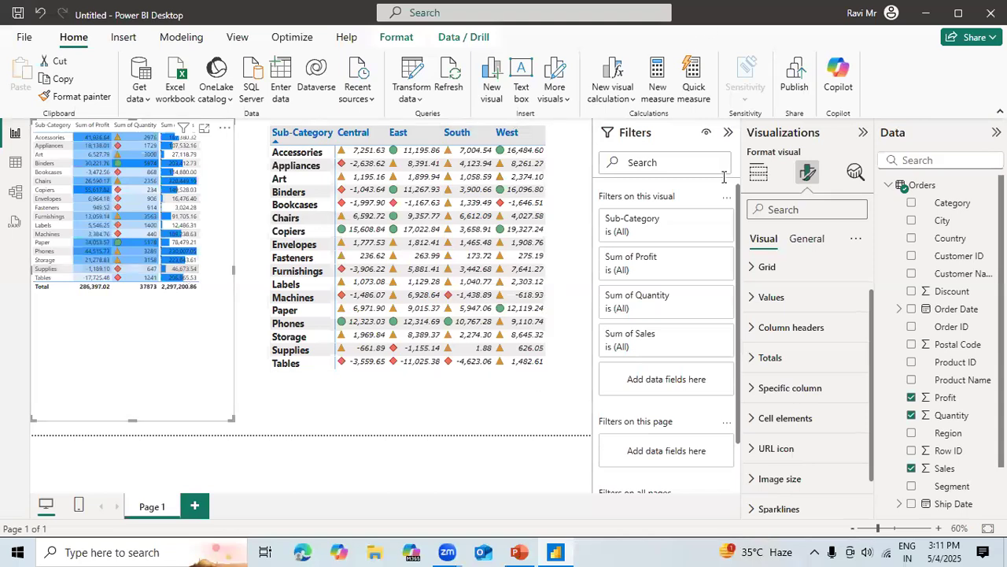
Collapse the Filters pane and add a new report page.
click(725, 137)
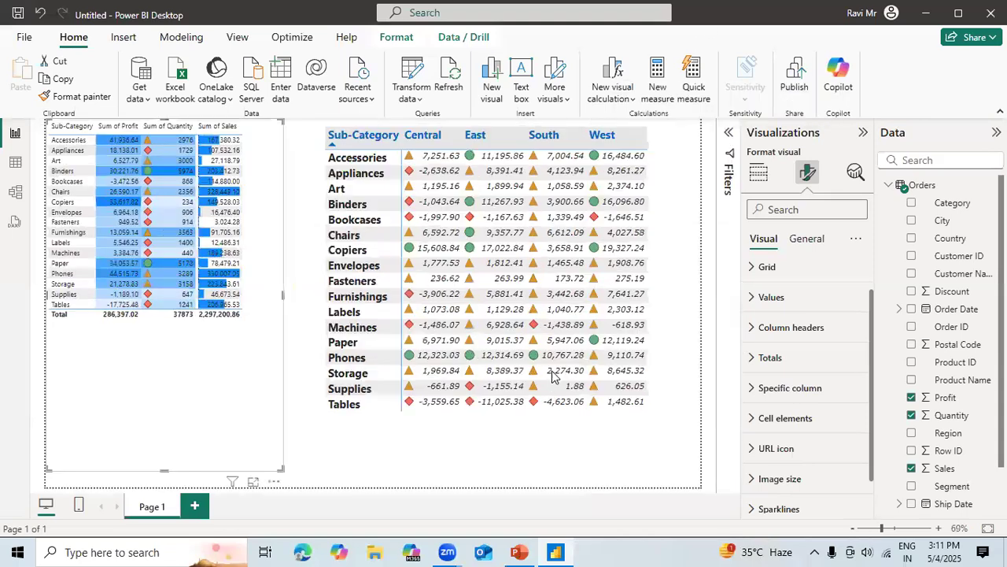
click(197, 506)
Rename the report page holding the table and matrix visuals as Table_Viz.
double_click(154, 508)
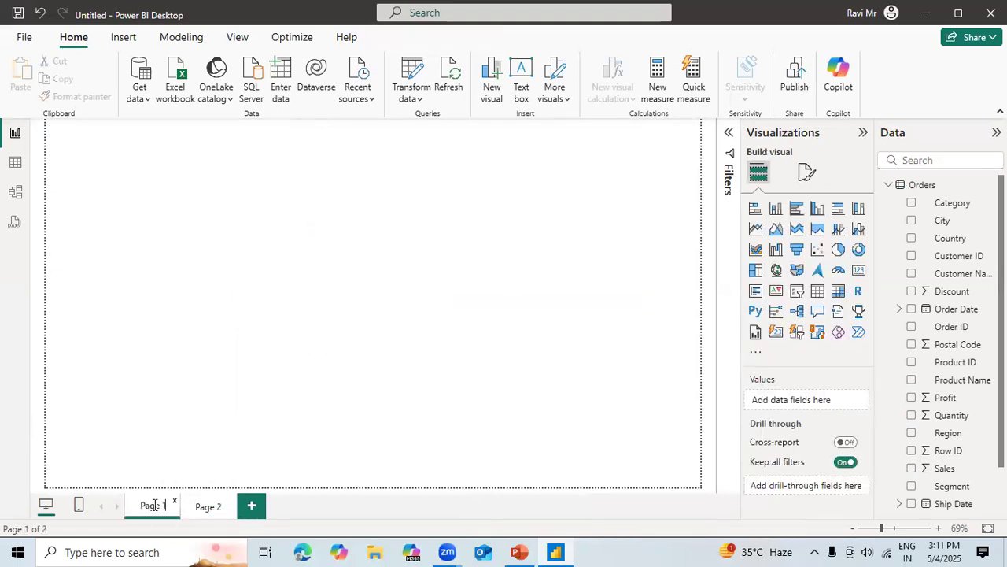
key(BackSpace)
key(BackSpace)
key(BackSpace)
key(BackSpace)
key(BackSpace)
key(BackSpace)
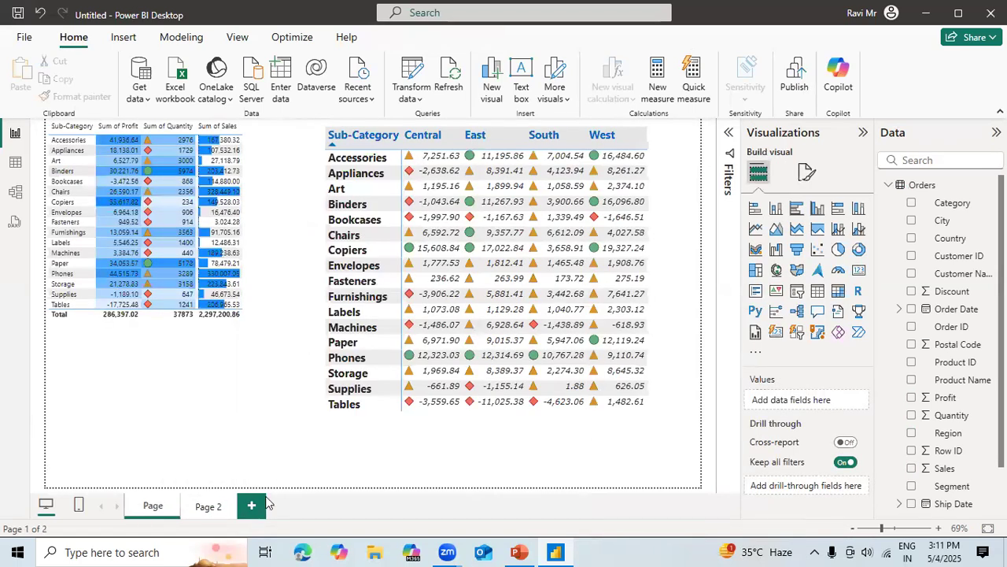
text(Table)
text(_Ve)
key(BackSpace)
text(iz)
Rename the blank second report page as Filters.
click(209, 507)
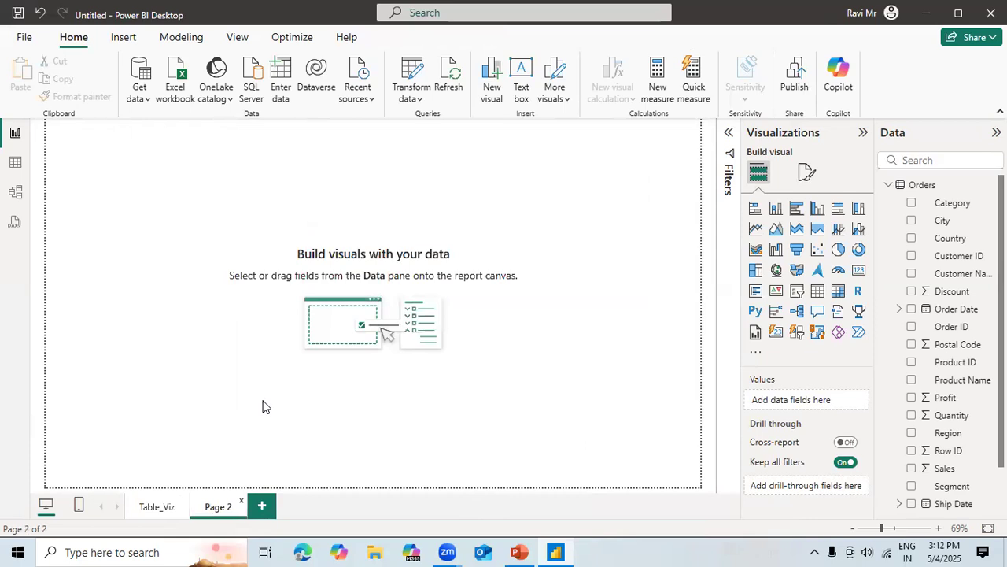
double_click(221, 507)
key(BackSpace)
key(BackSpace)
key(BackSpace)
key(BackSpace)
key(BackSpace)
key(BackSpace)
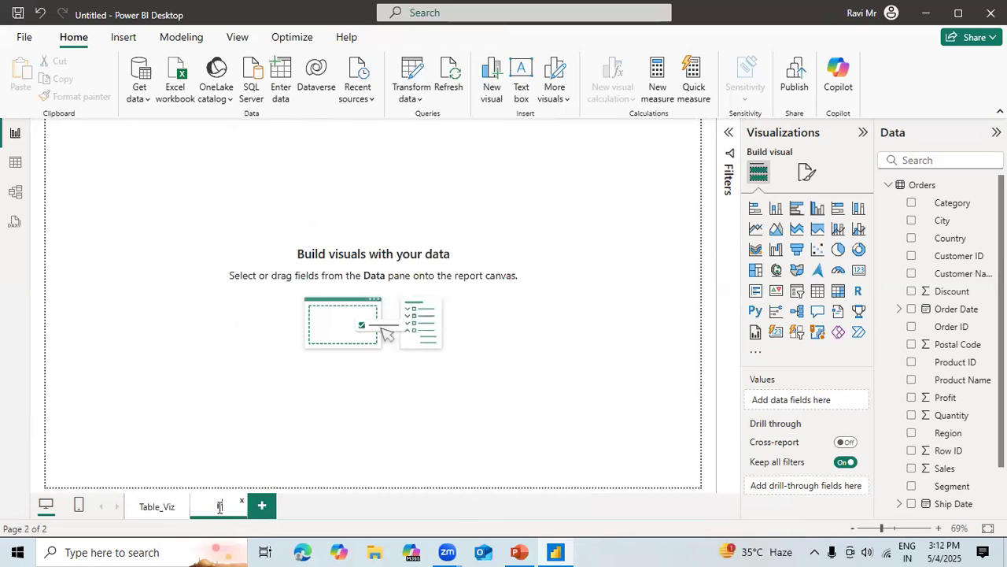
text(Filters)
click(218, 353)
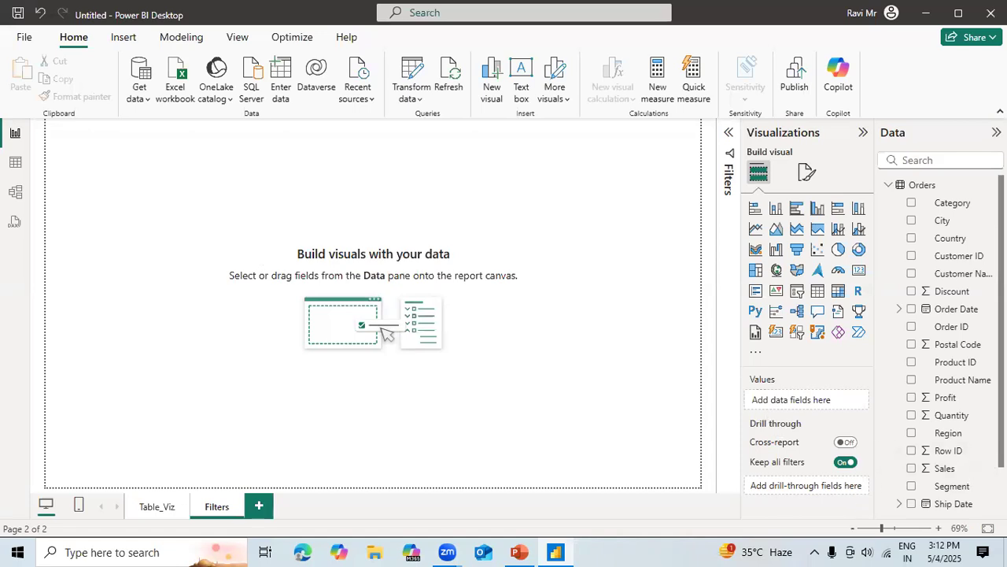
Add an empty stacked bar chart to the Filters page.
scroll(962, 409, down, 2)
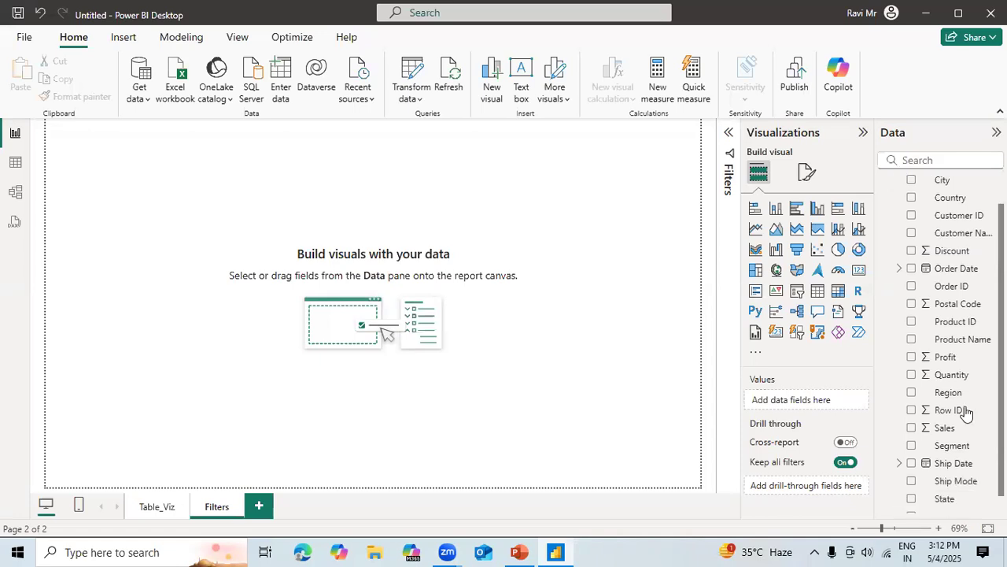
click(756, 209)
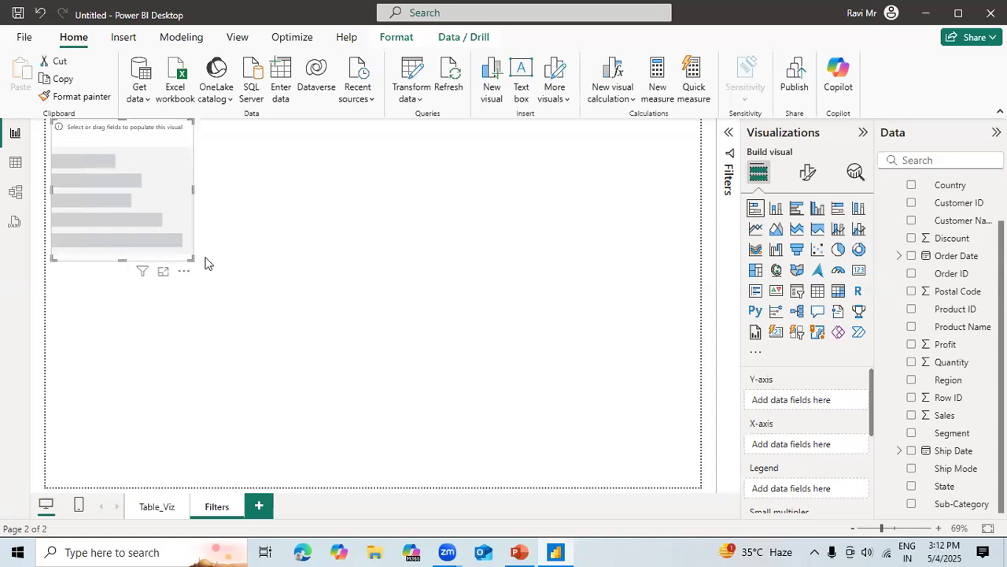
click(233, 291)
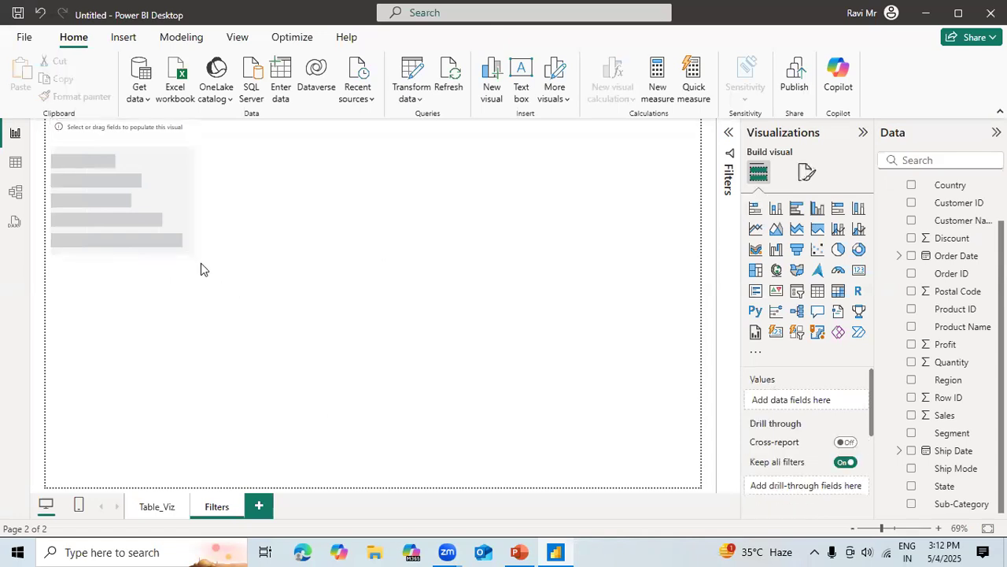
click(911, 504)
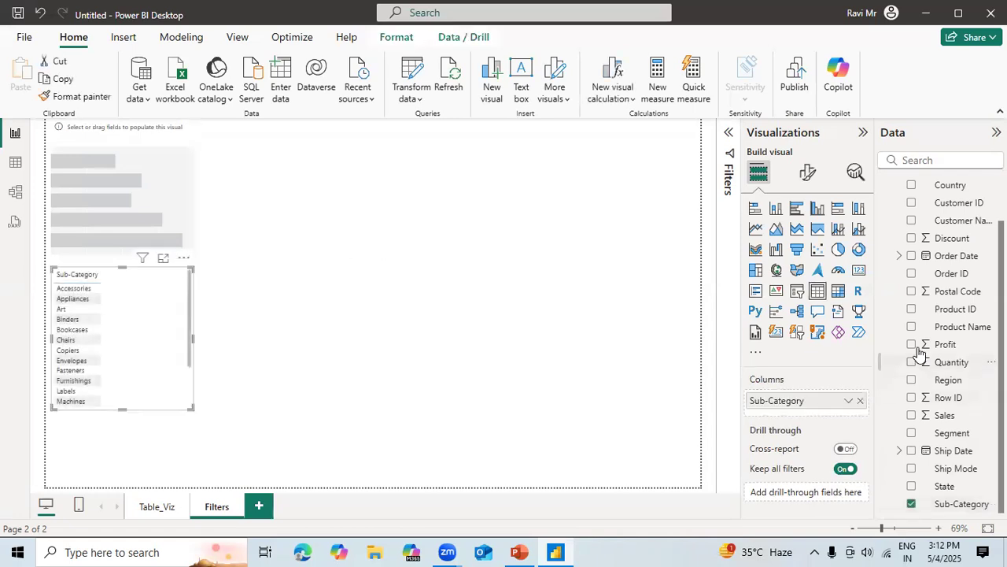
click(913, 345)
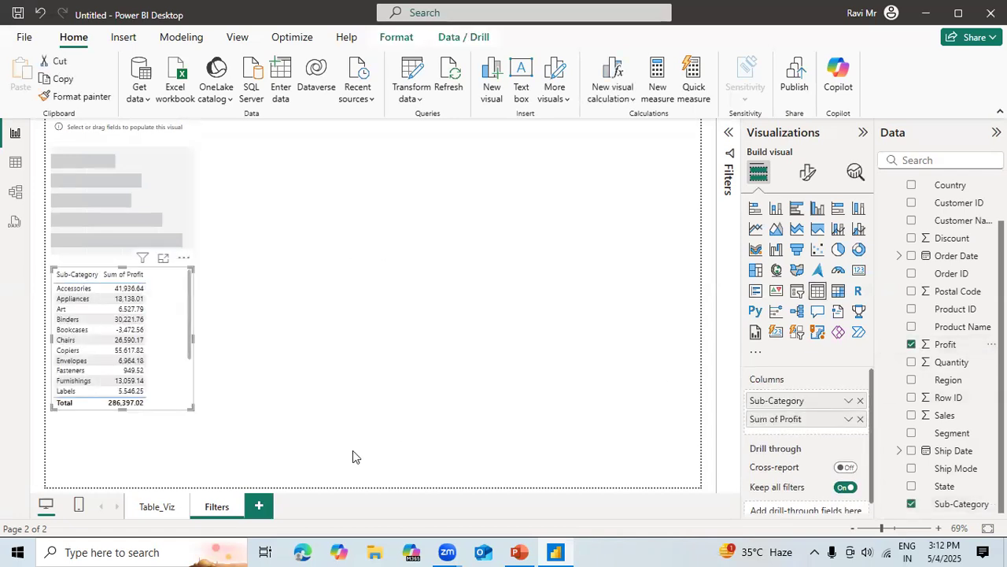
key(ctrl+z)
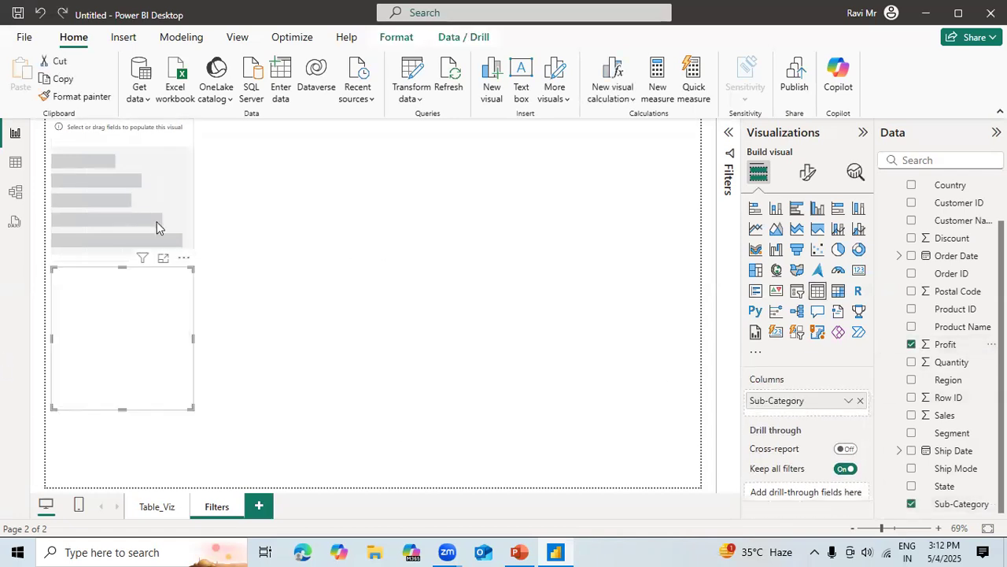
key(ctrl+z)
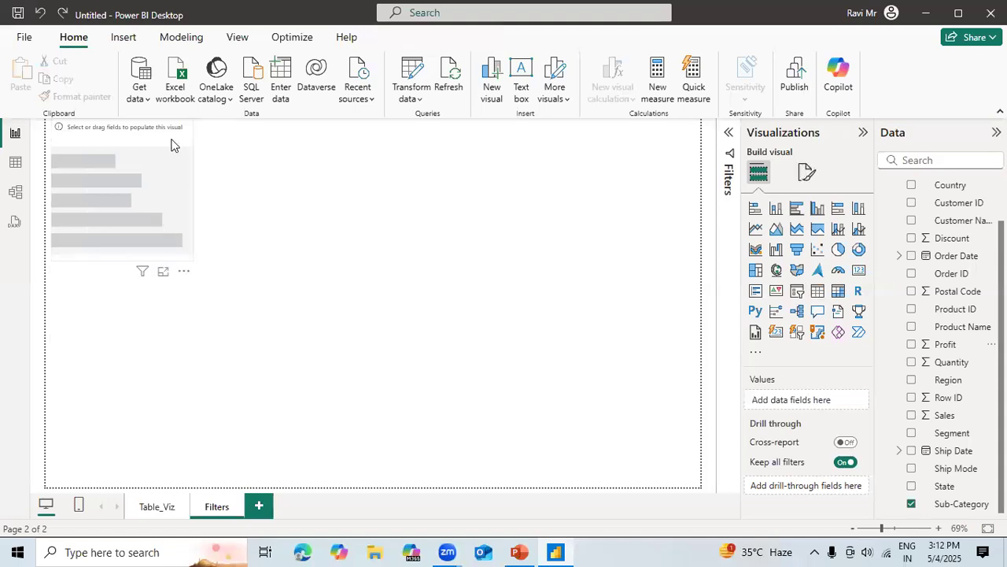
Plot Profit by Sub-Category in the stacked bar chart and enlarge it to nearly the full page height.
click(174, 143)
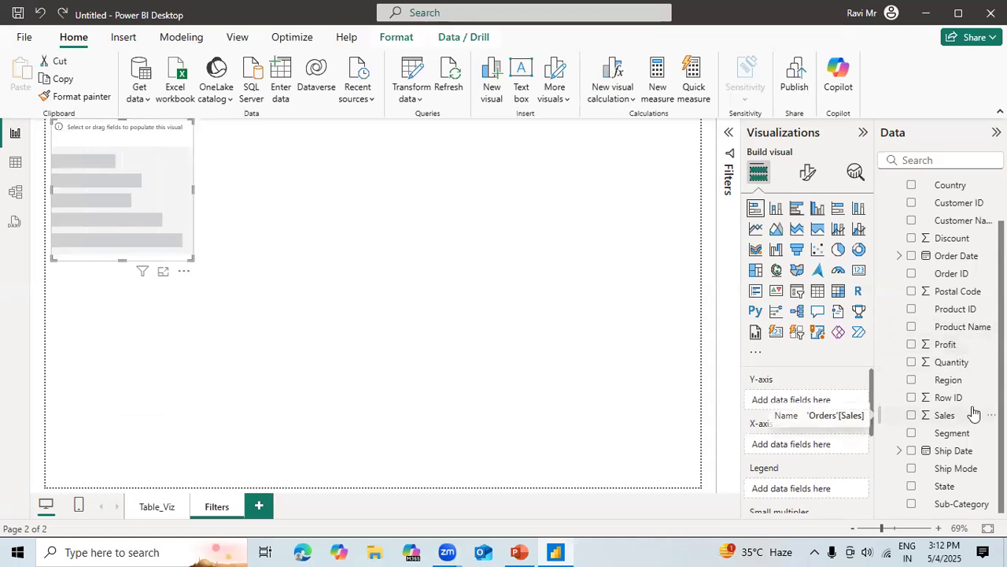
click(911, 504)
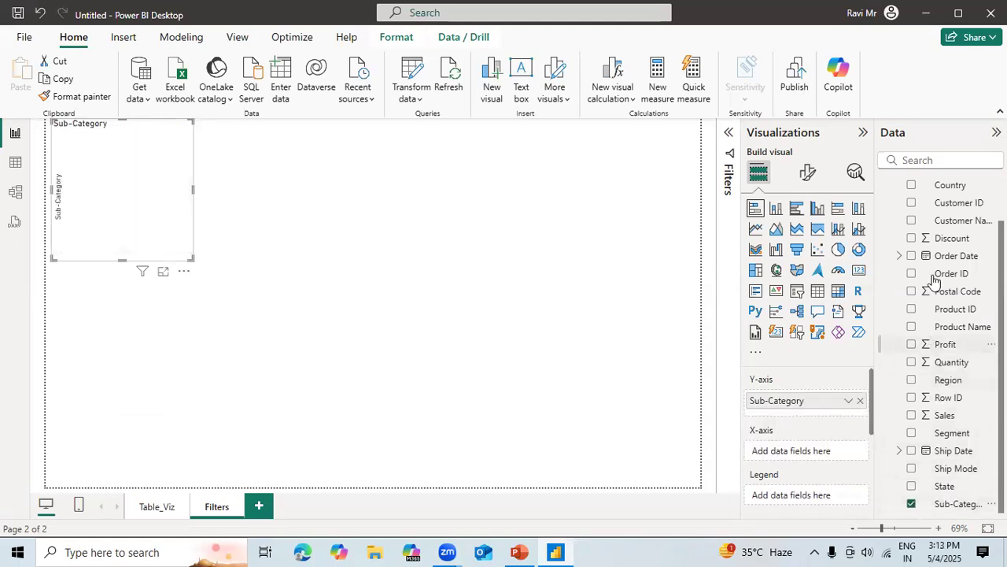
click(911, 344)
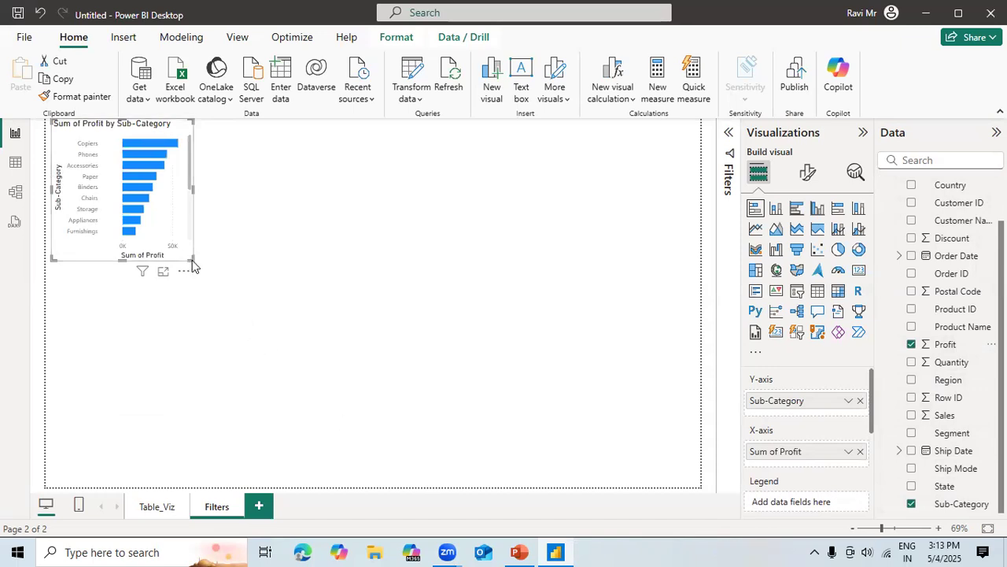
drag(190, 256, 337, 474)
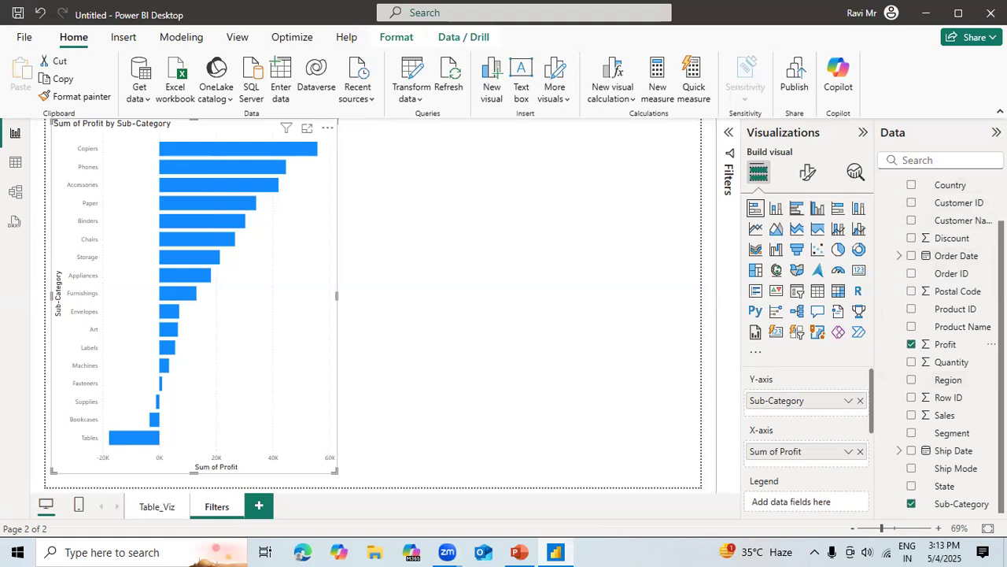
Add Region as the bar chart's legend and widen the chart to just over half the page.
scroll(944, 344, up, 3)
scroll(944, 344, down, 3)
click(911, 380)
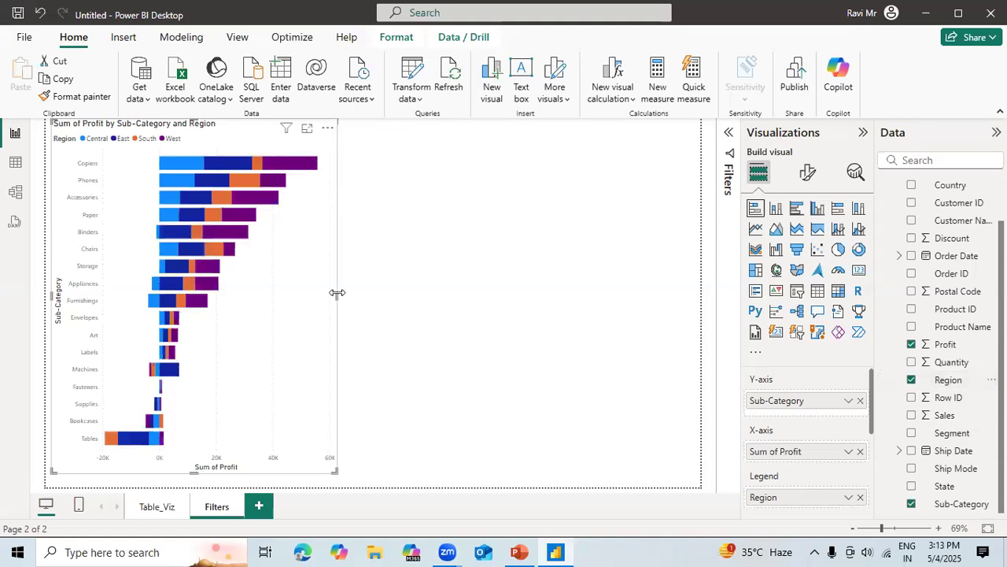
drag(364, 292, 407, 294)
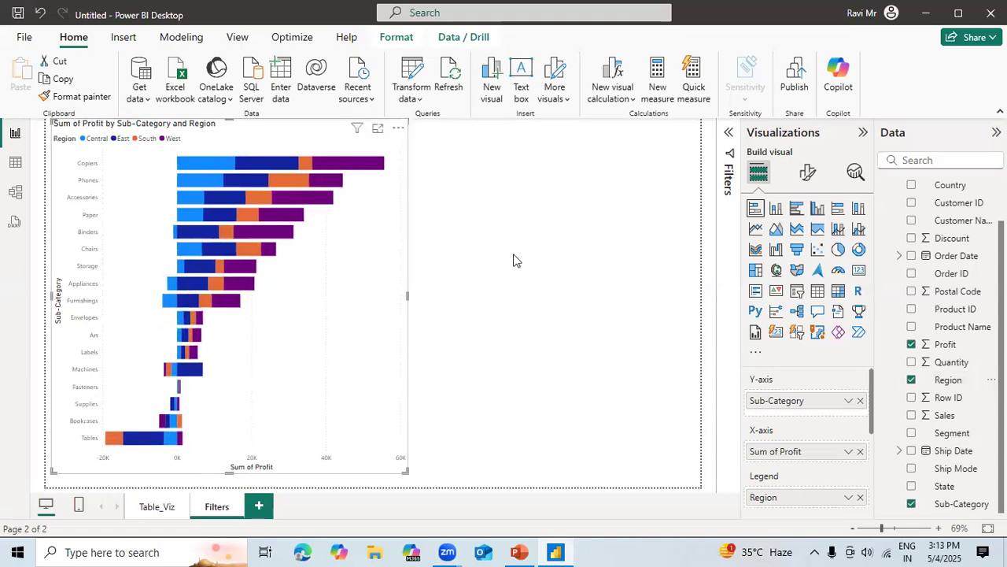
Add a stacked column chart of Profit by Category in the empty space beside the bar chart.
click(543, 286)
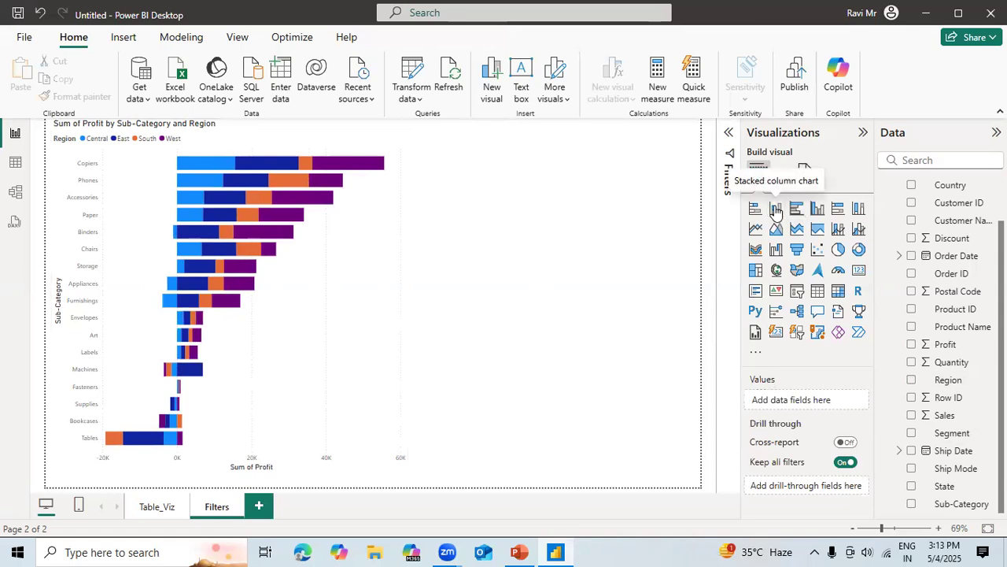
click(776, 207)
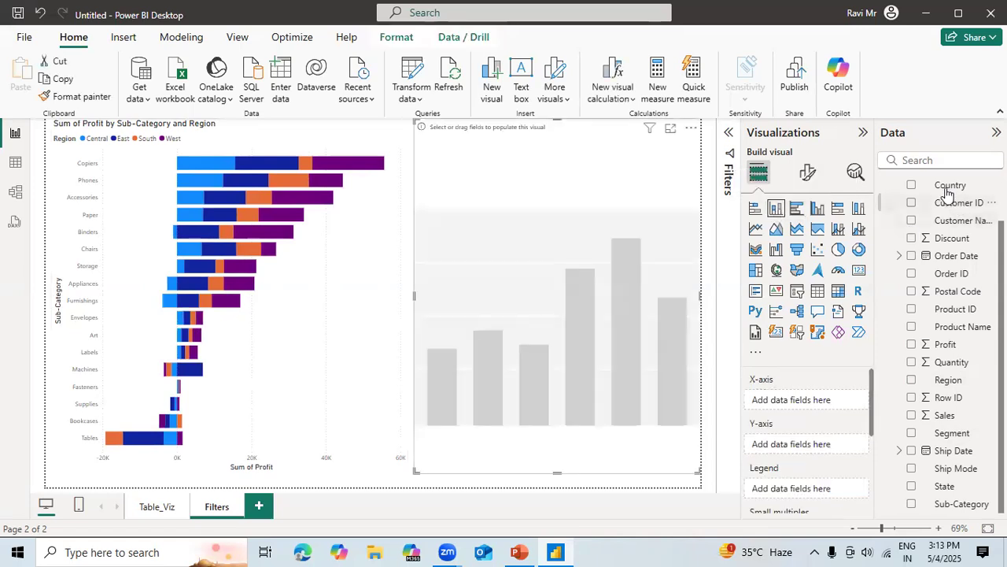
scroll(952, 236, up, 2)
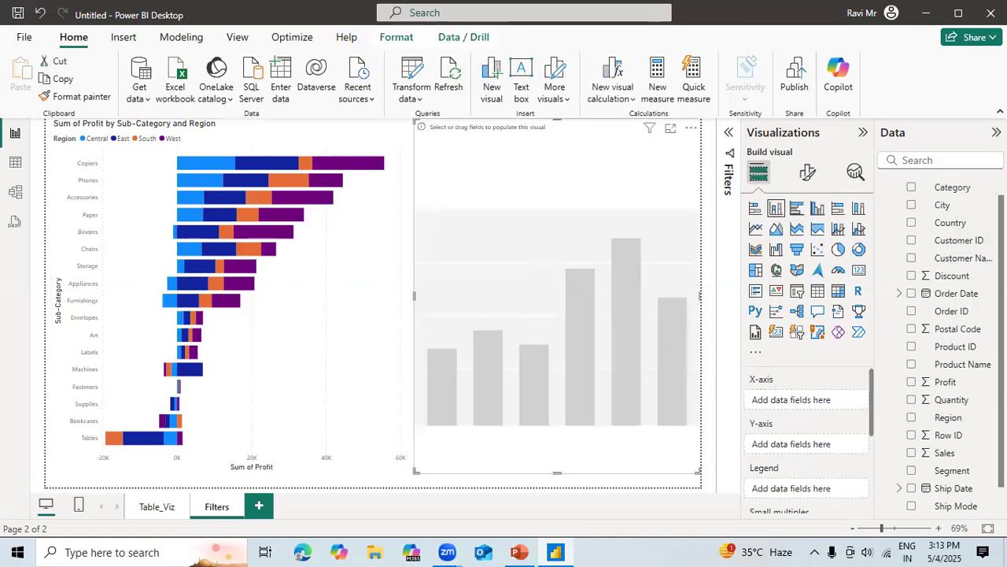
click(913, 199)
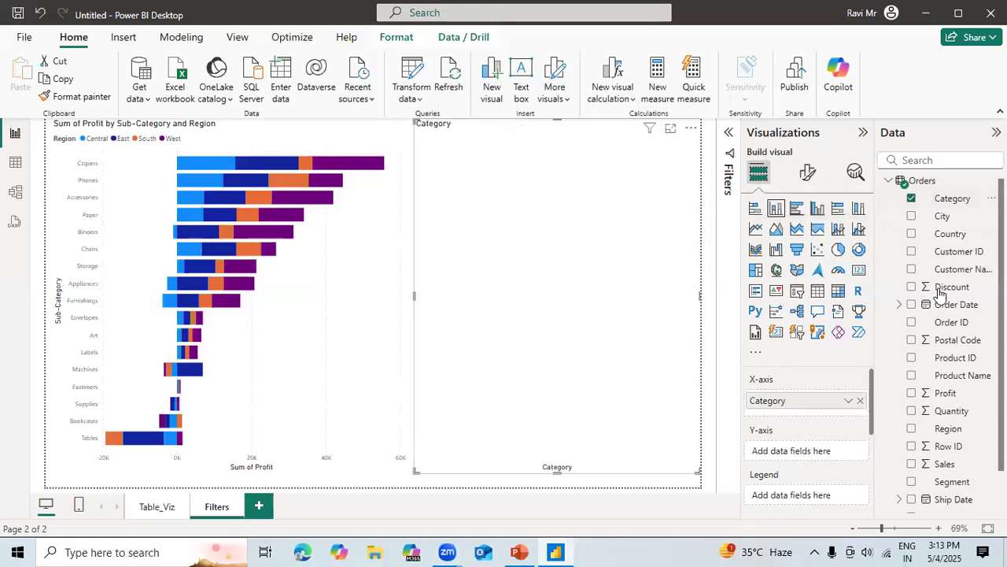
click(911, 394)
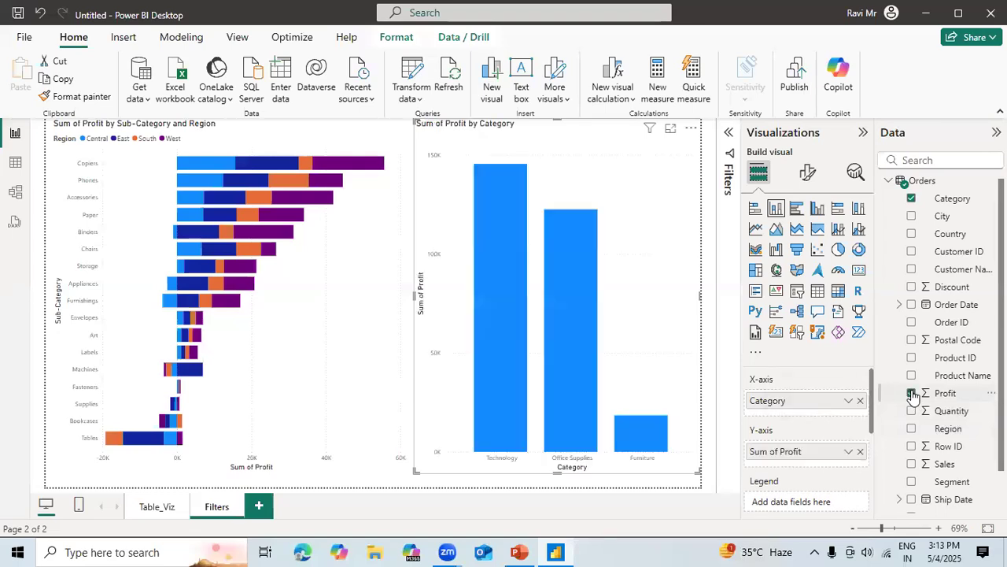
Highlight the Technology column to check its effect on the bar chart, and clear the selection.
mouse_move(505, 337)
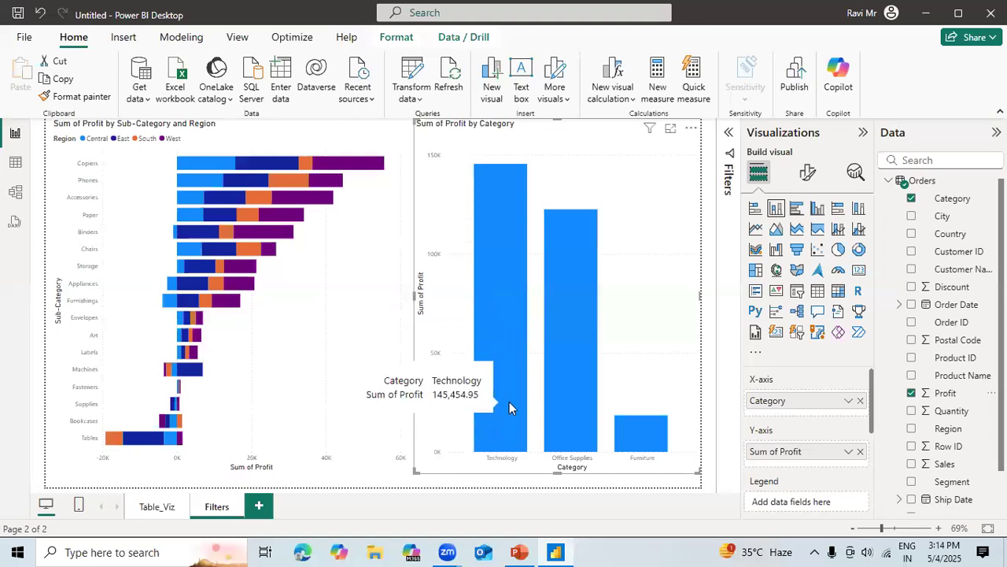
click(503, 354)
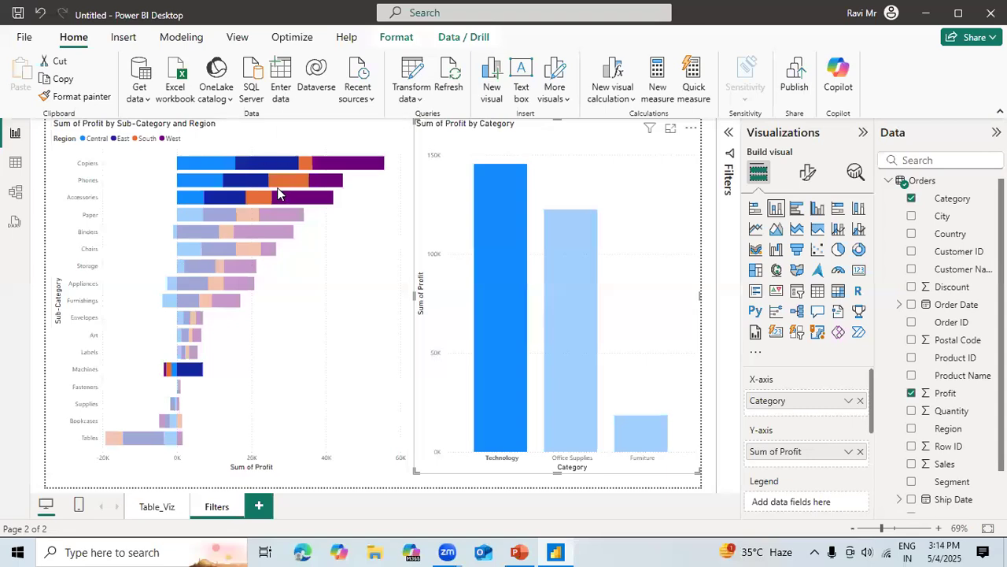
mouse_move(277, 186)
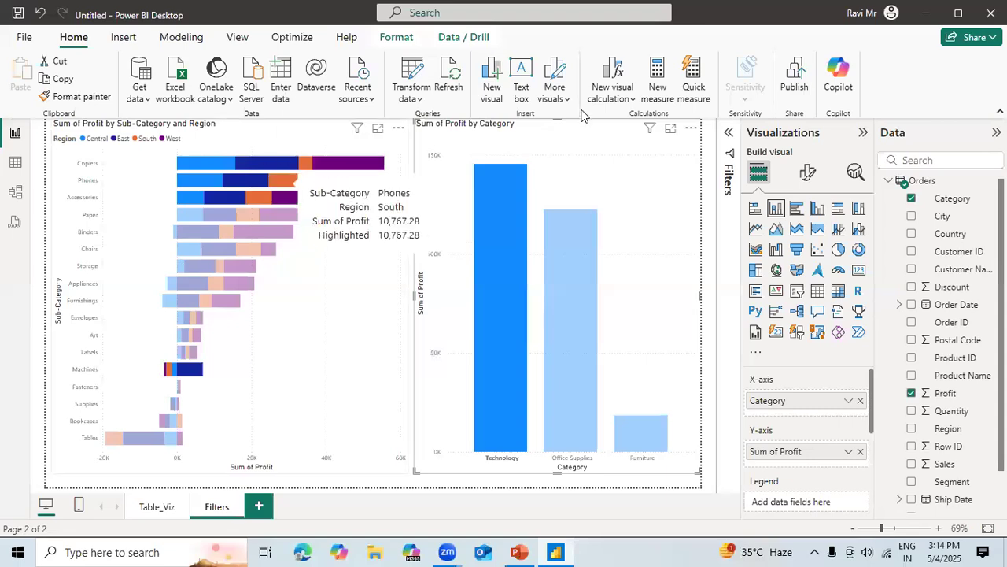
click(608, 166)
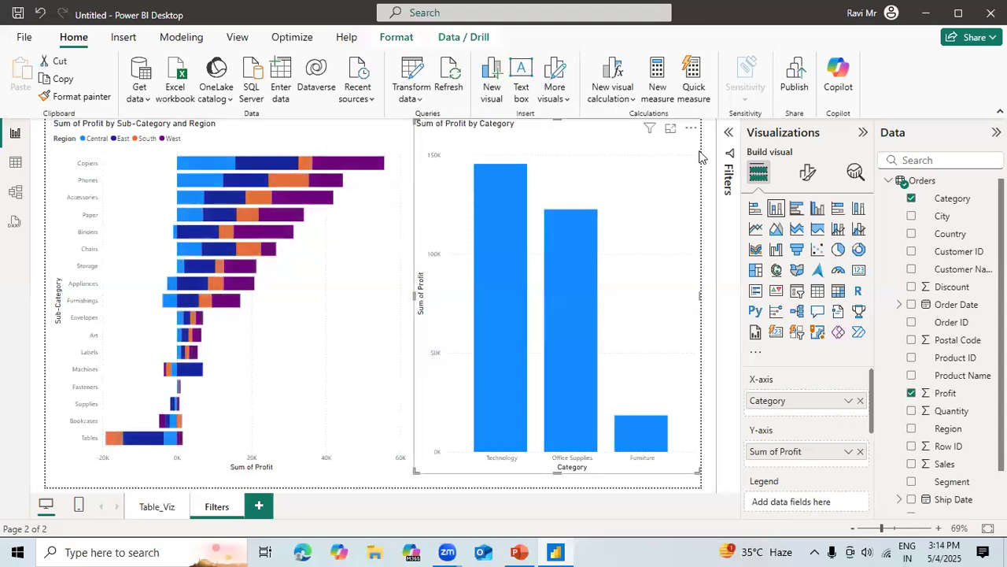
Reduce the column chart to about half height along the page's upper edge and add Segment as its legend.
drag(555, 122, 558, 290)
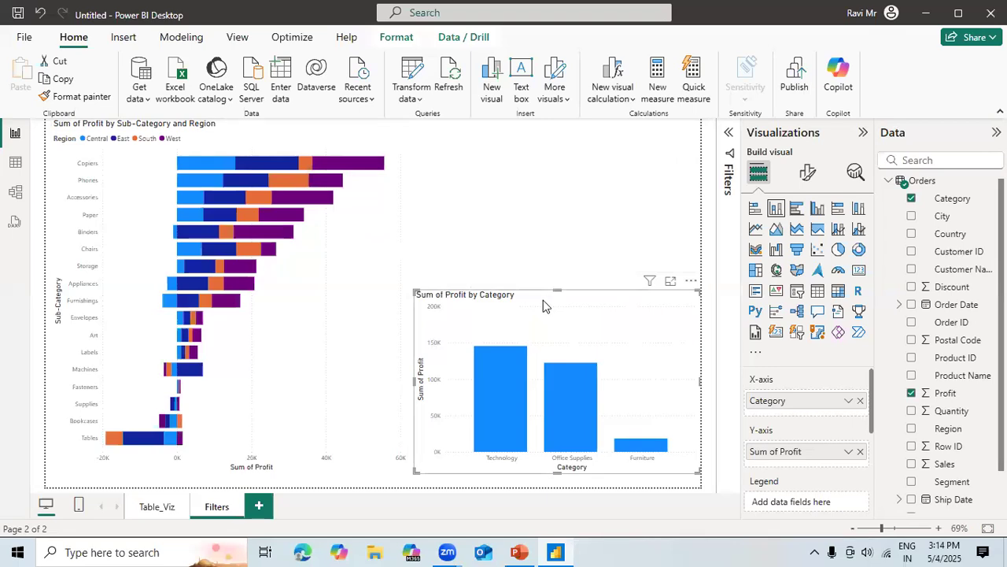
drag(543, 299, 540, 128)
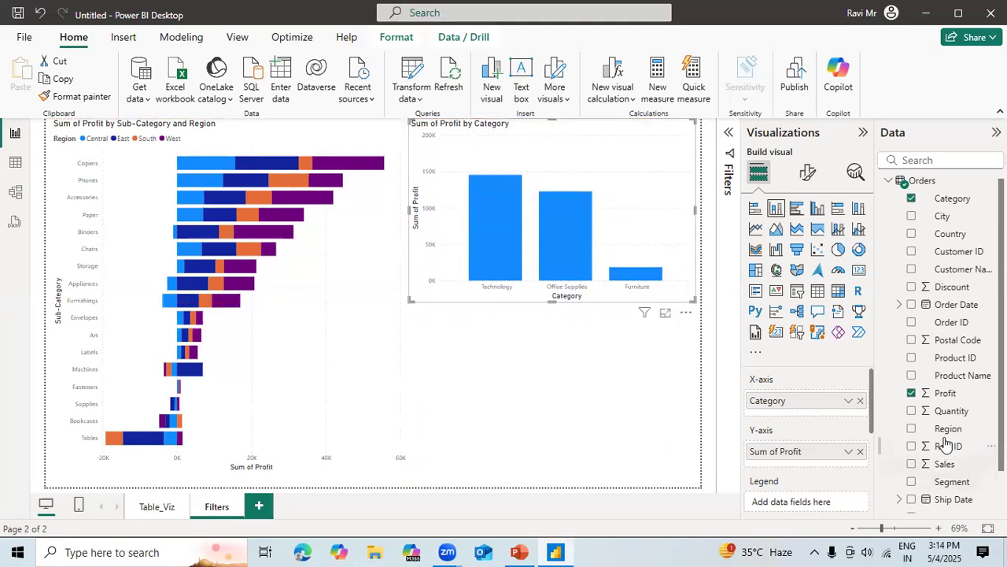
click(912, 485)
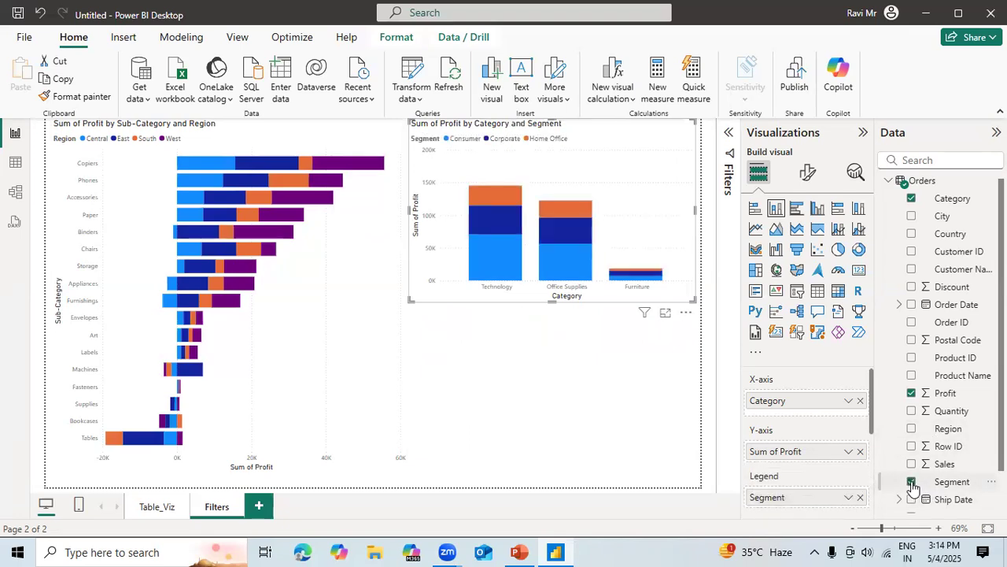
Cross-filter the bar chart by each Technology segment and by the Consumer and Corporate segments of Office Supplies.
click(497, 195)
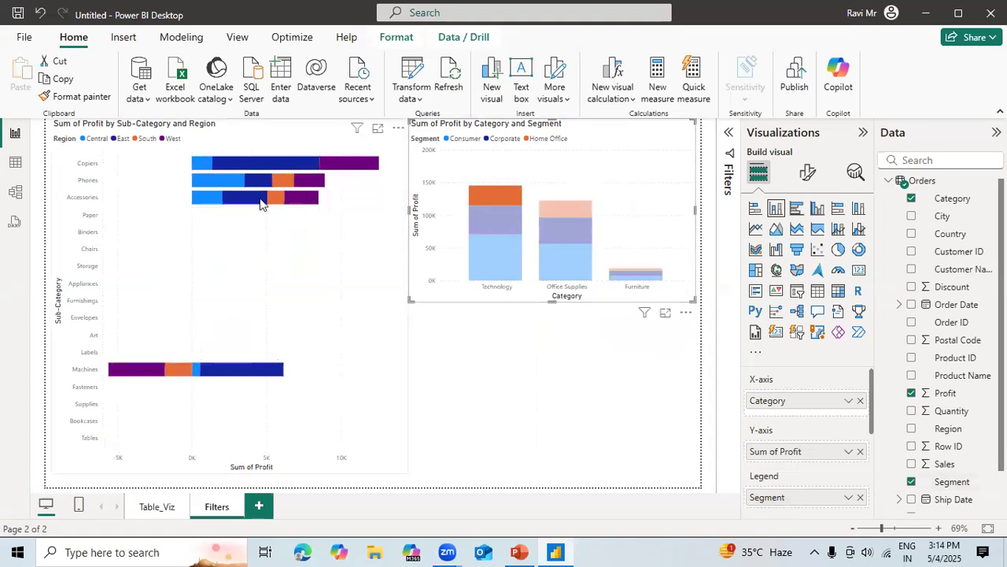
click(504, 220)
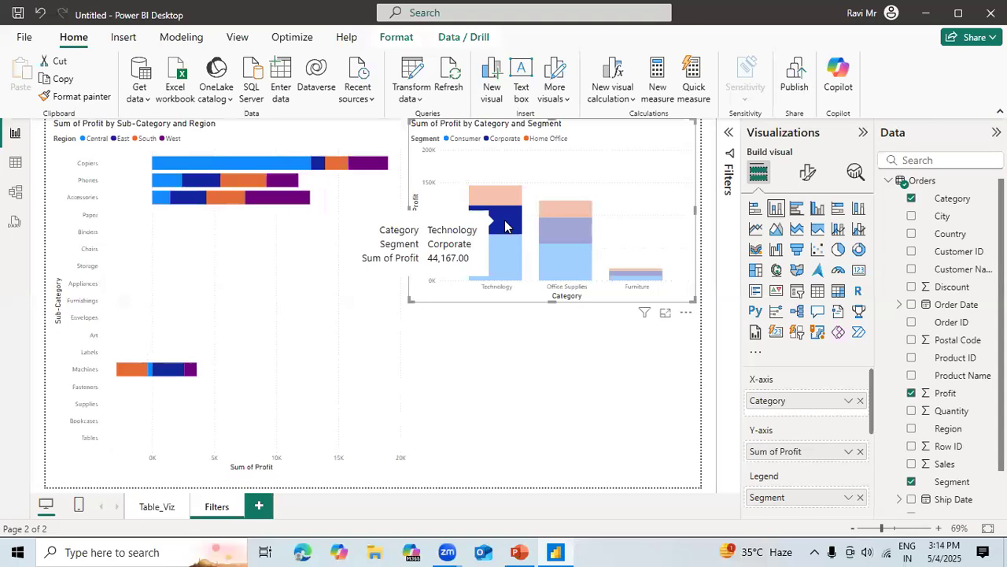
click(497, 246)
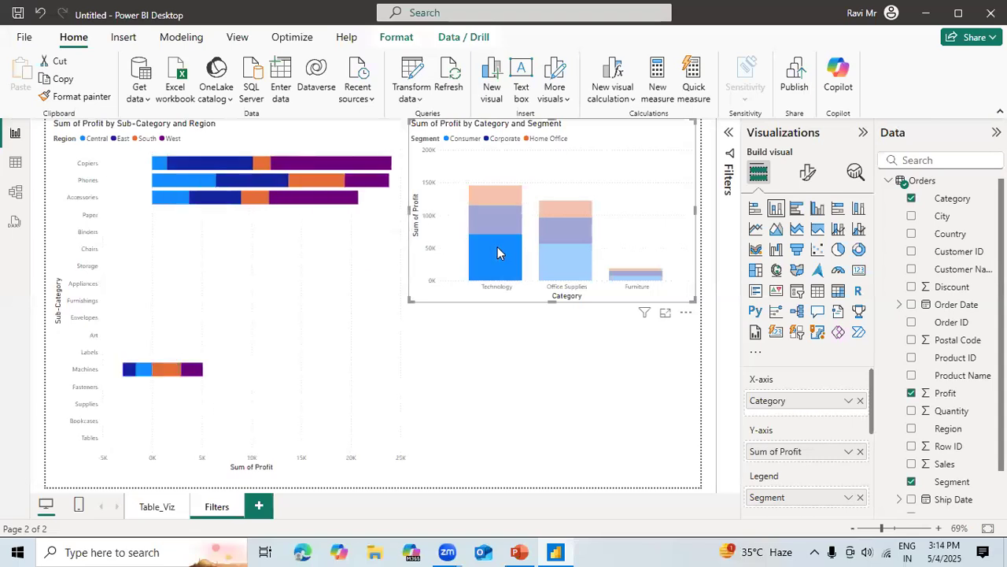
click(571, 253)
click(564, 238)
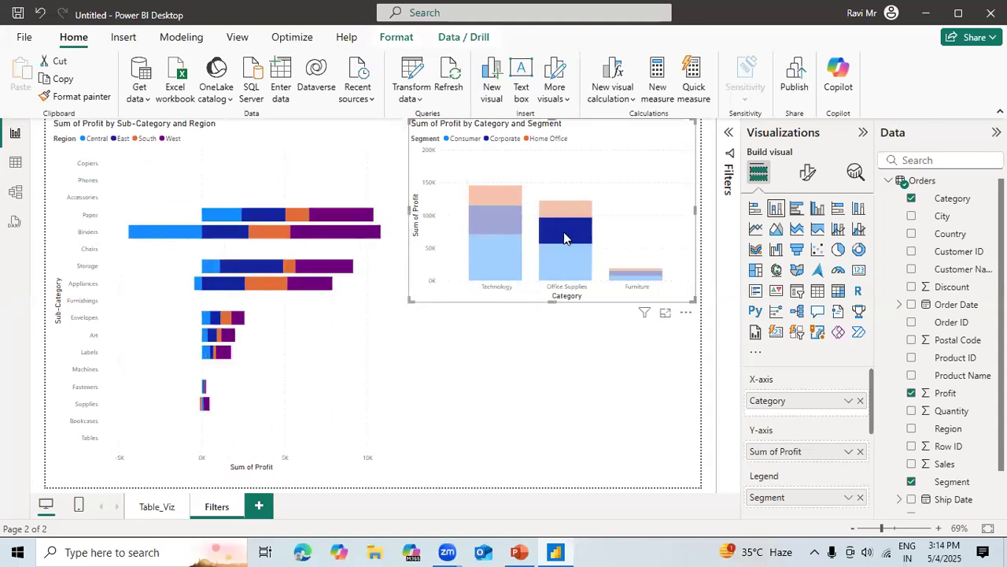
Cross-filter the bar chart by the Home Office segment of Office Supplies and the Consumer segment of Furniture, and clear the selection.
click(565, 217)
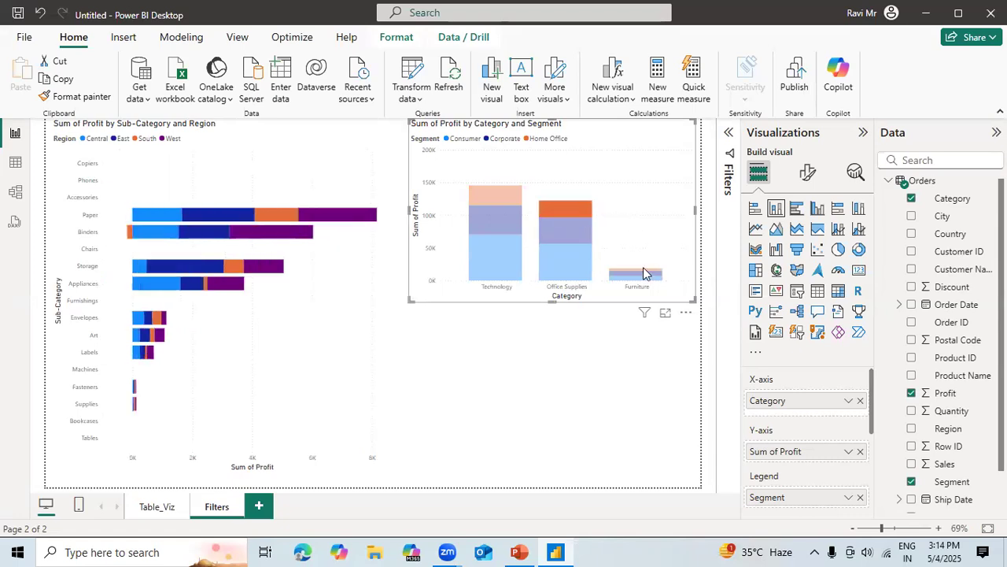
click(644, 273)
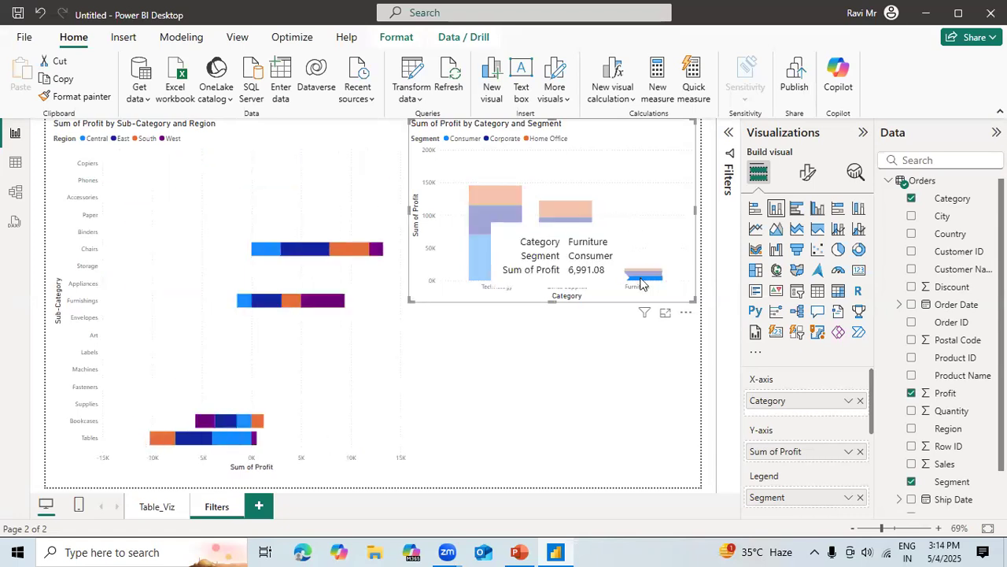
click(639, 240)
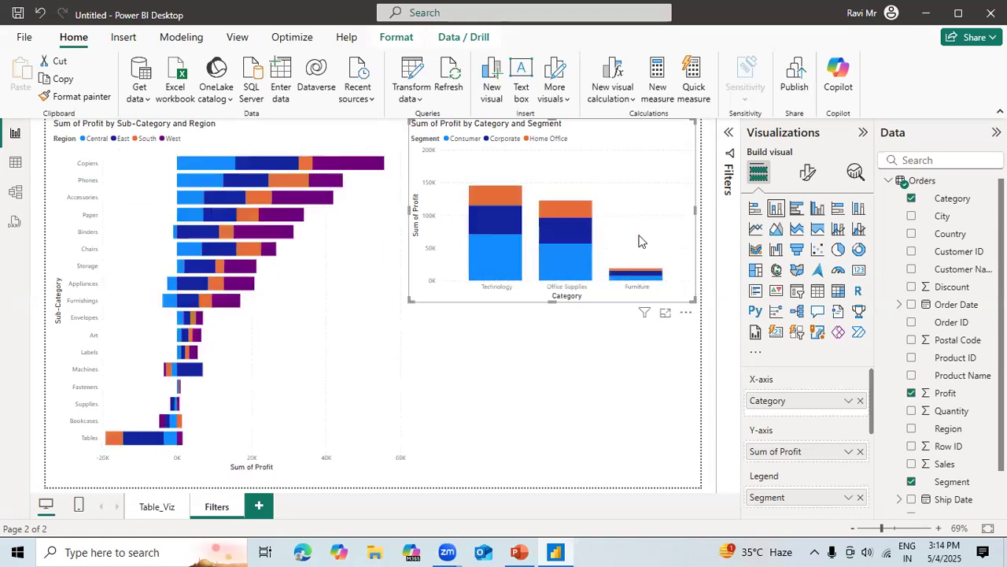
Add a donut chart of Profit by Region in the empty space below the column chart.
click(531, 450)
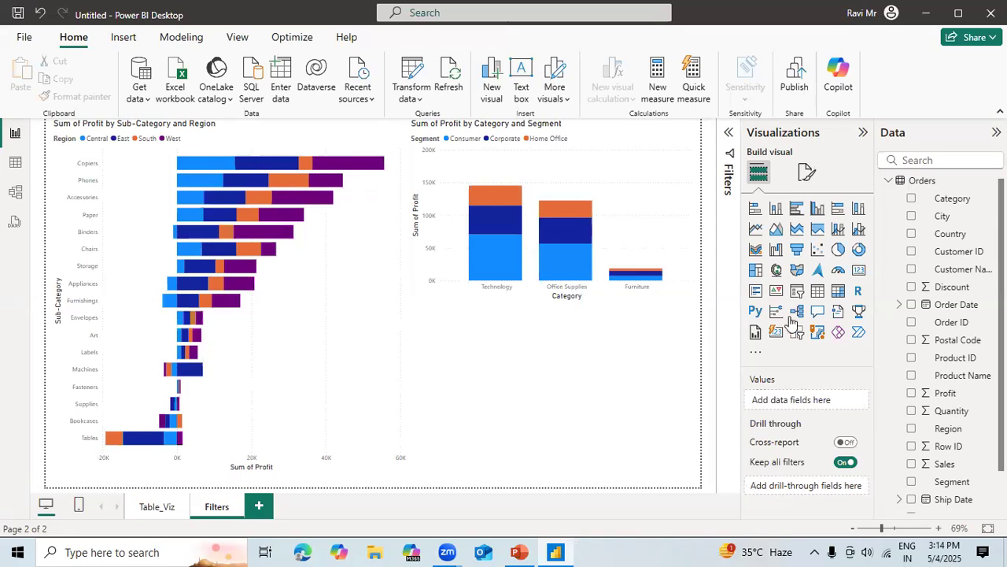
click(859, 251)
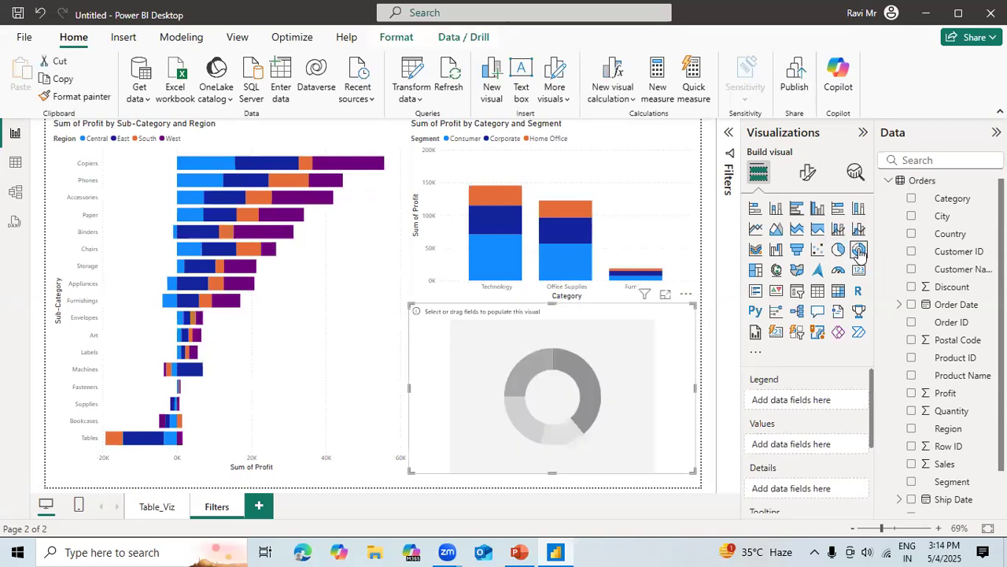
click(912, 429)
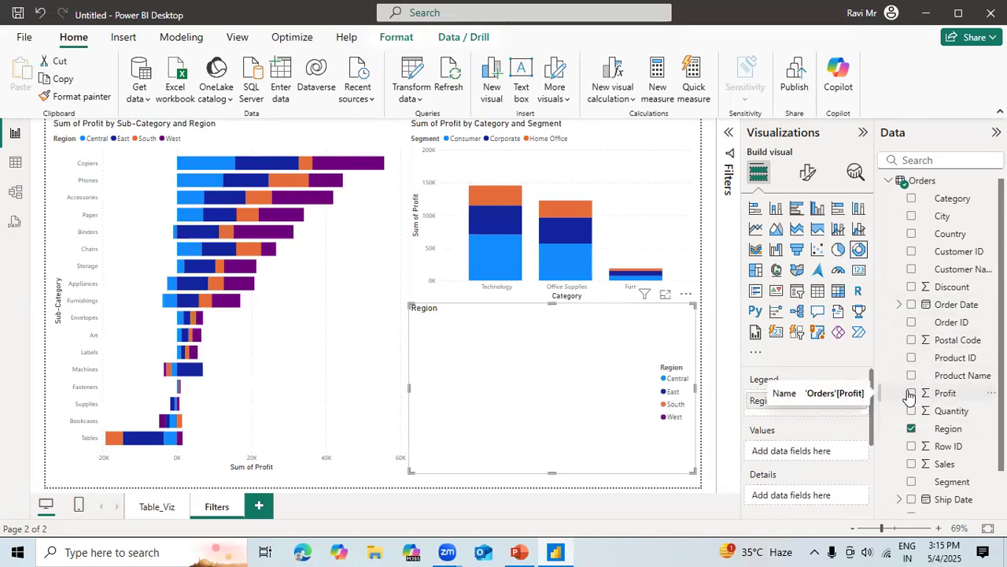
click(910, 394)
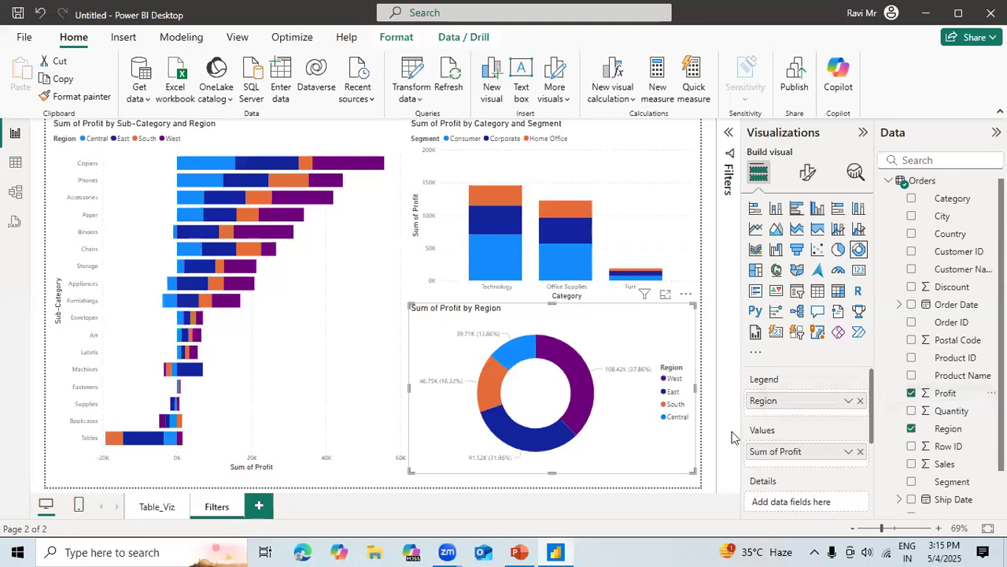
Highlight the South, Central, West and East slices of the donut to check their effect on the other charts, and clear the selection.
click(490, 382)
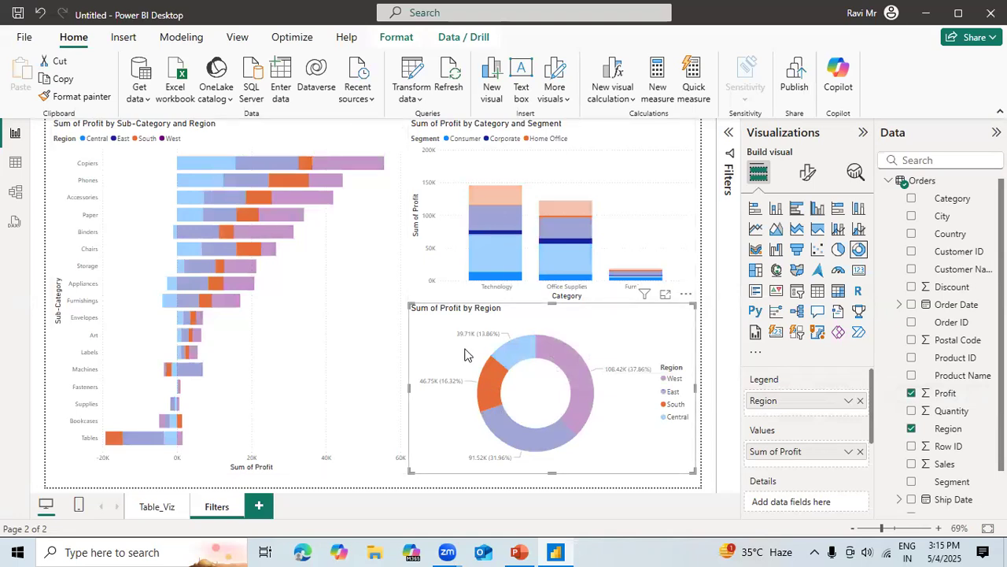
click(509, 355)
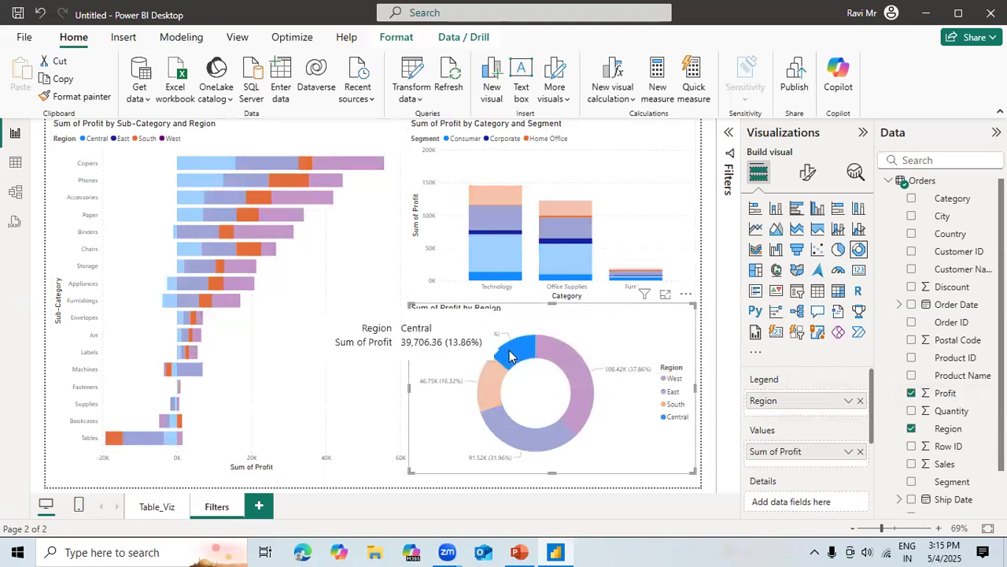
click(557, 363)
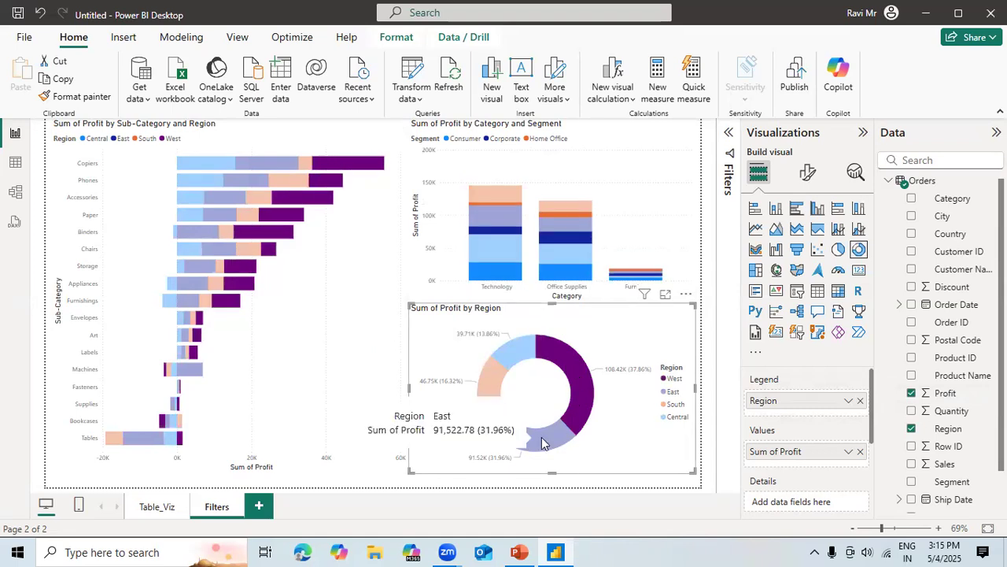
click(519, 434)
click(492, 378)
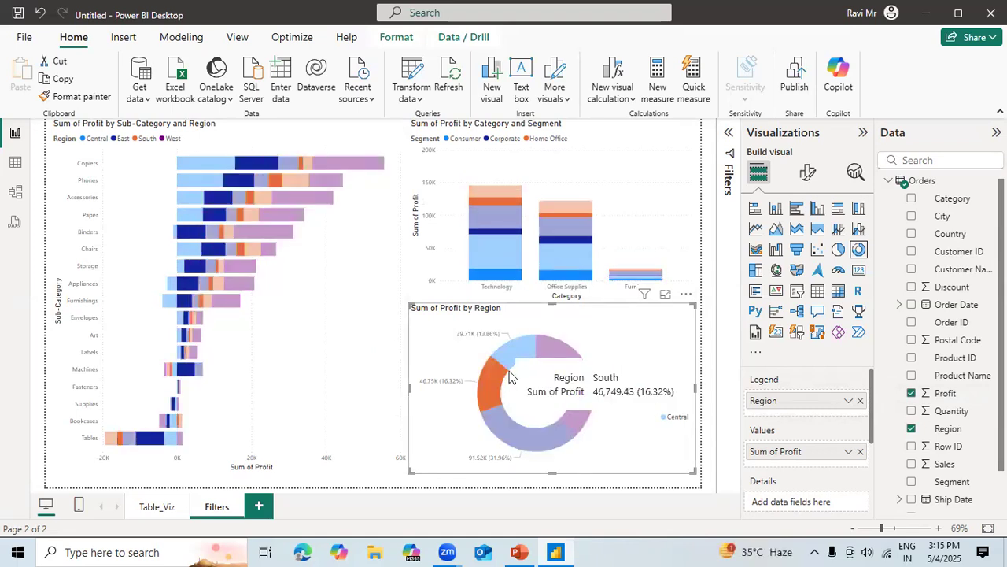
click(512, 362)
click(511, 361)
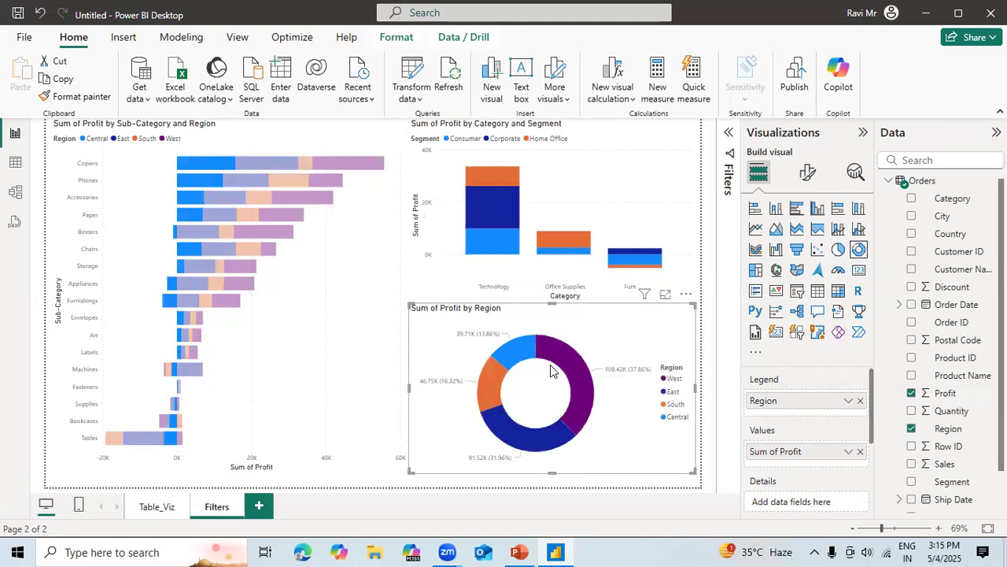
mouse_move(583, 393)
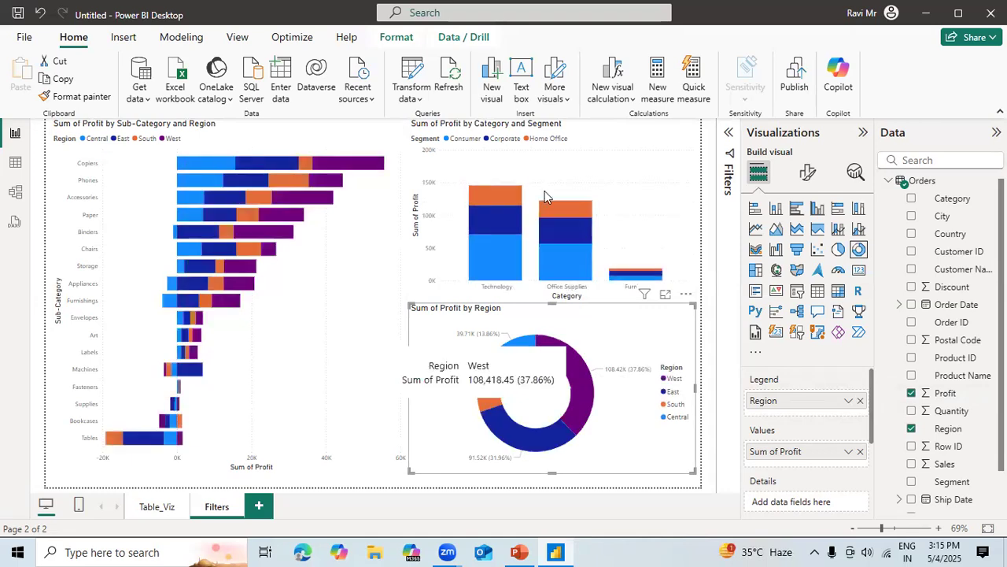
Cross-filter the bar and donut charts by the Home Office segment of Technology, and clear the selection.
click(496, 196)
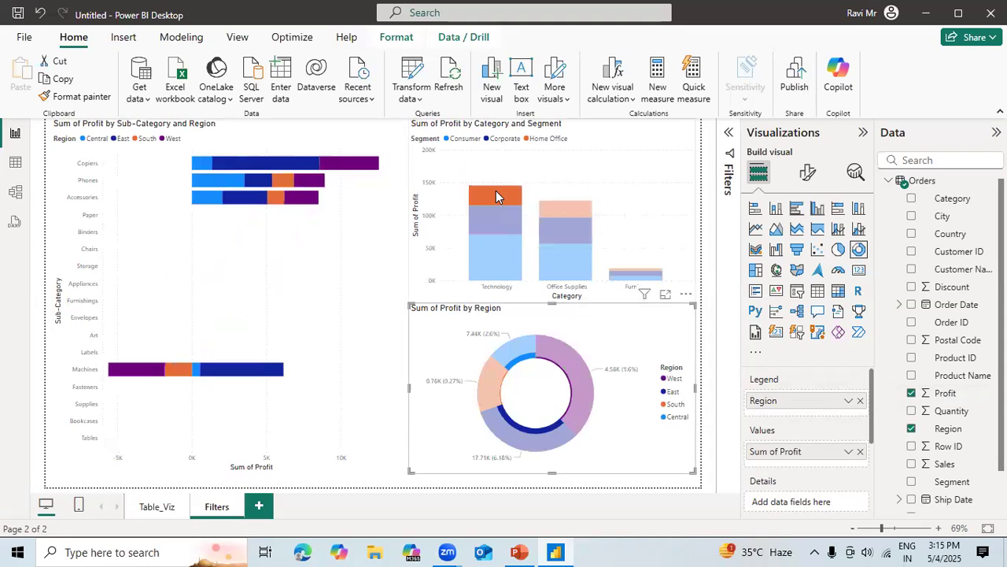
click(496, 190)
click(586, 177)
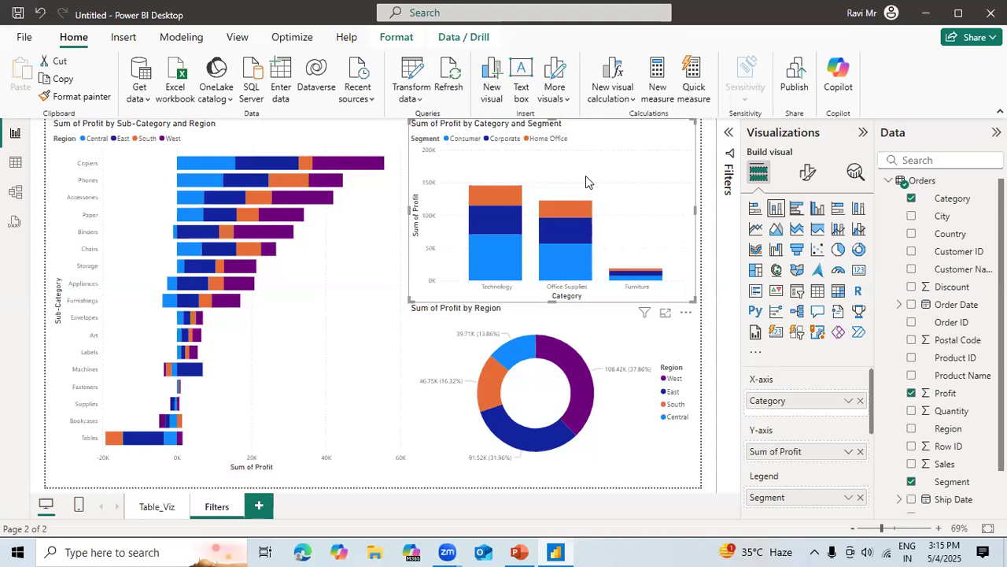
Turn on interaction editing for the donut chart and set its effect on the bar chart to Filter.
click(410, 337)
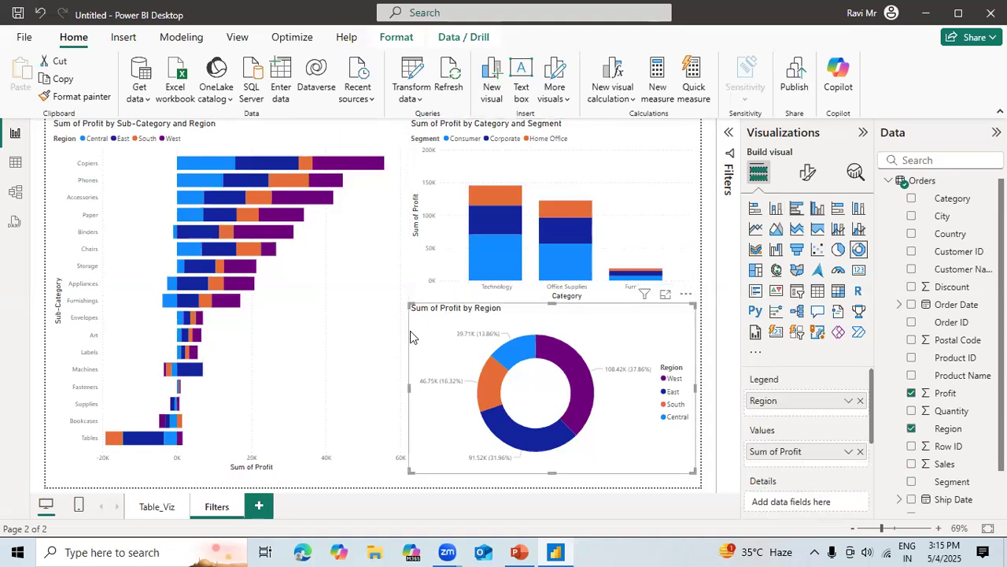
click(400, 39)
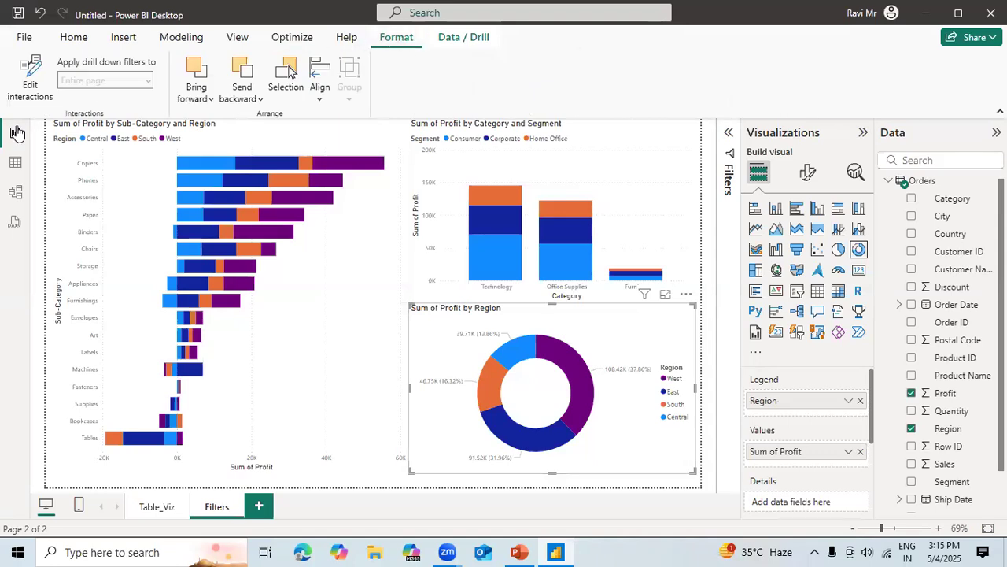
click(32, 88)
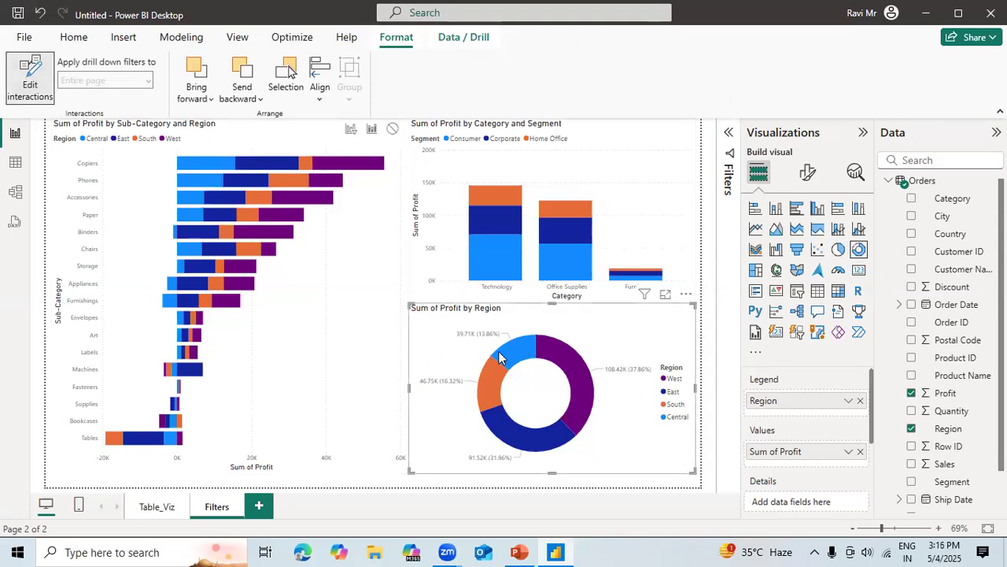
mouse_move(499, 358)
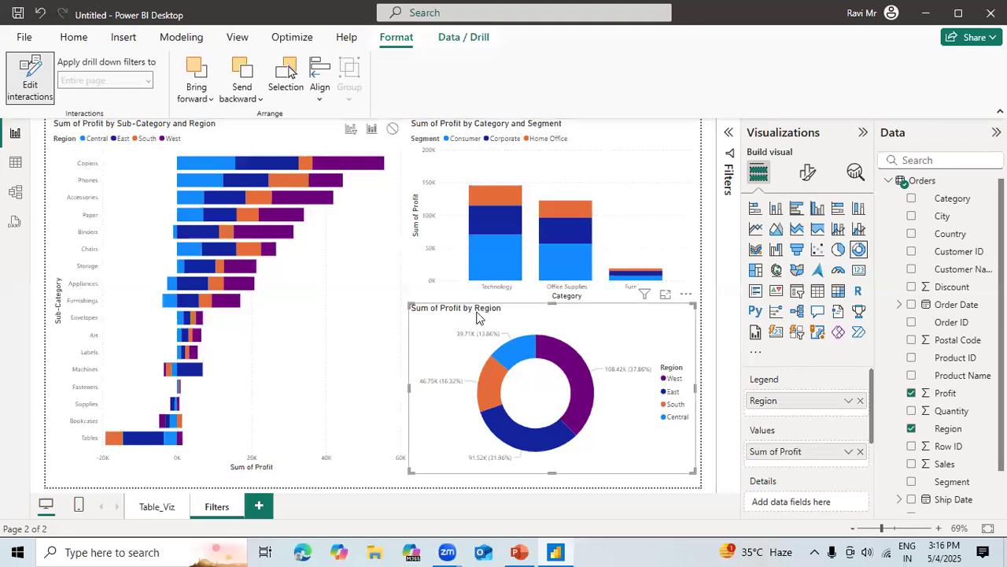
click(351, 131)
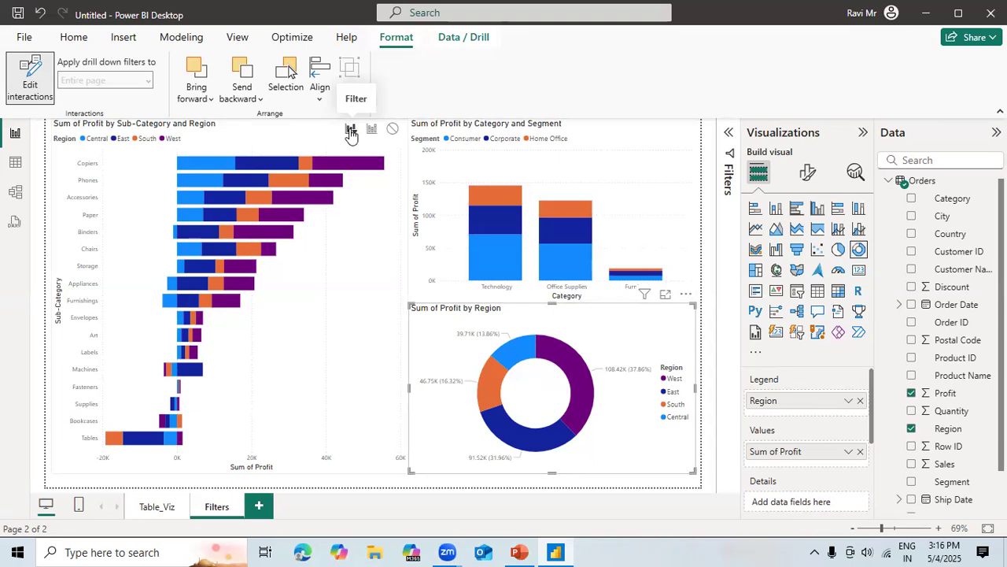
Test the bar chart's filtering with the donut's West, South, Central and East slices, and clear the selection.
click(565, 364)
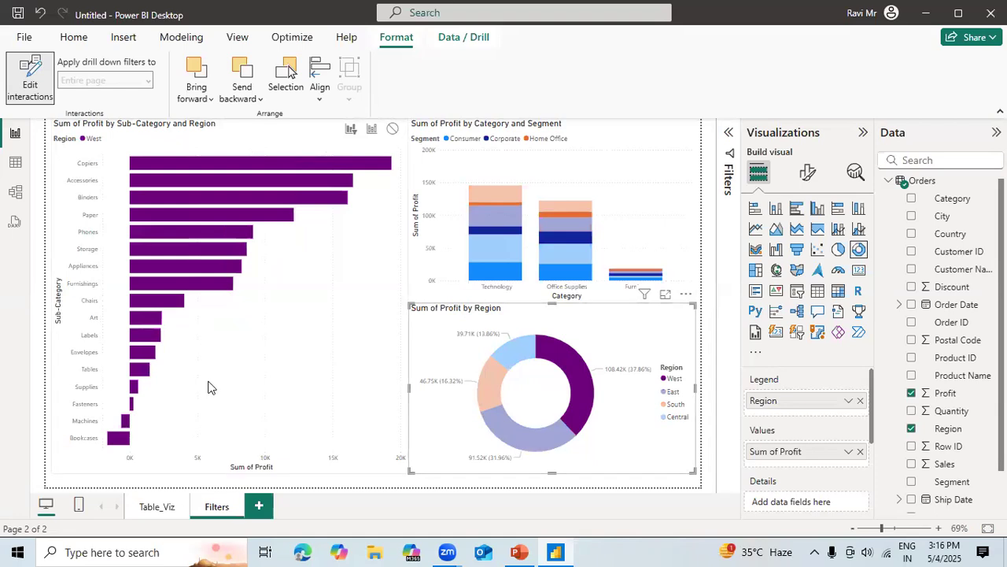
click(489, 378)
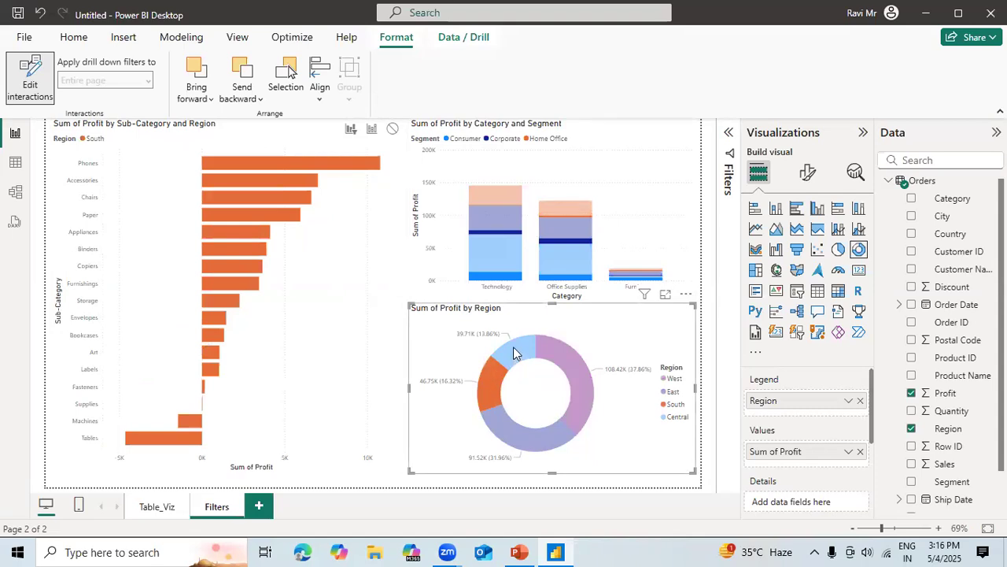
click(513, 346)
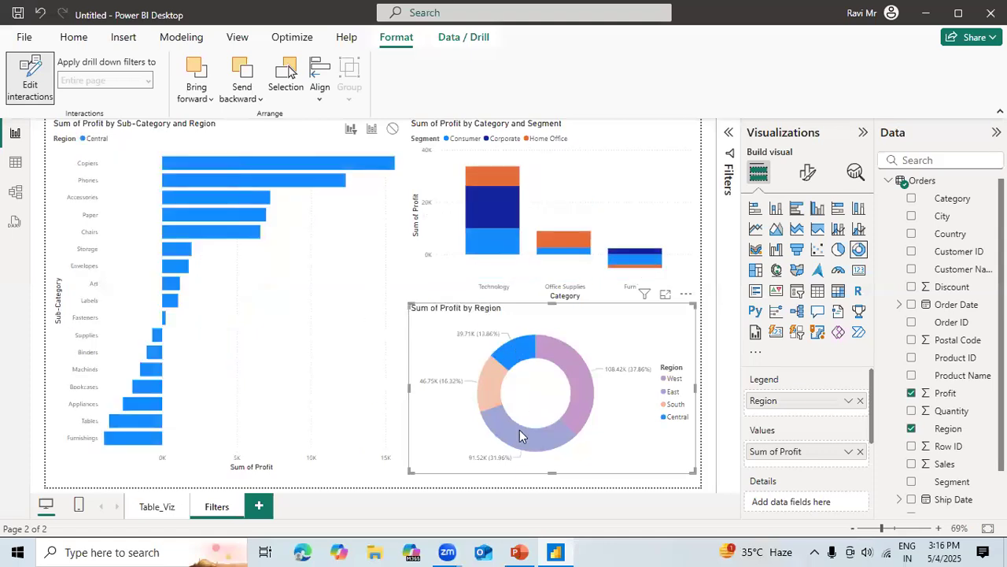
click(519, 430)
click(579, 403)
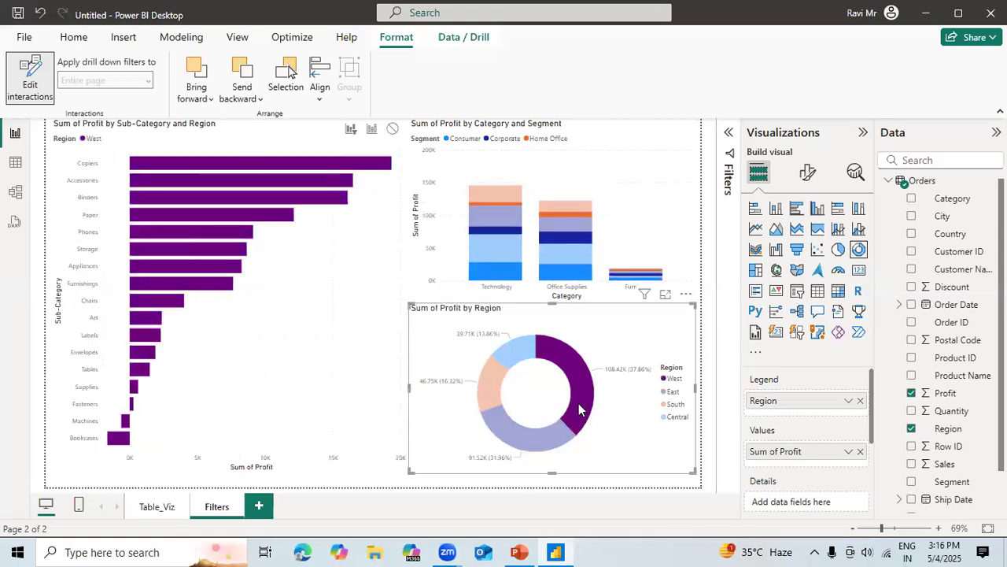
click(654, 183)
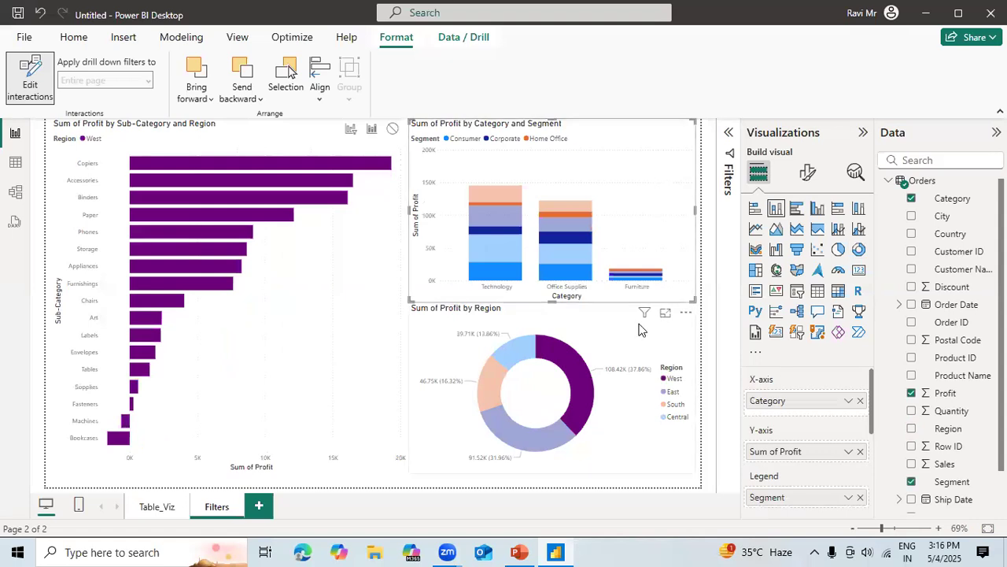
click(600, 318)
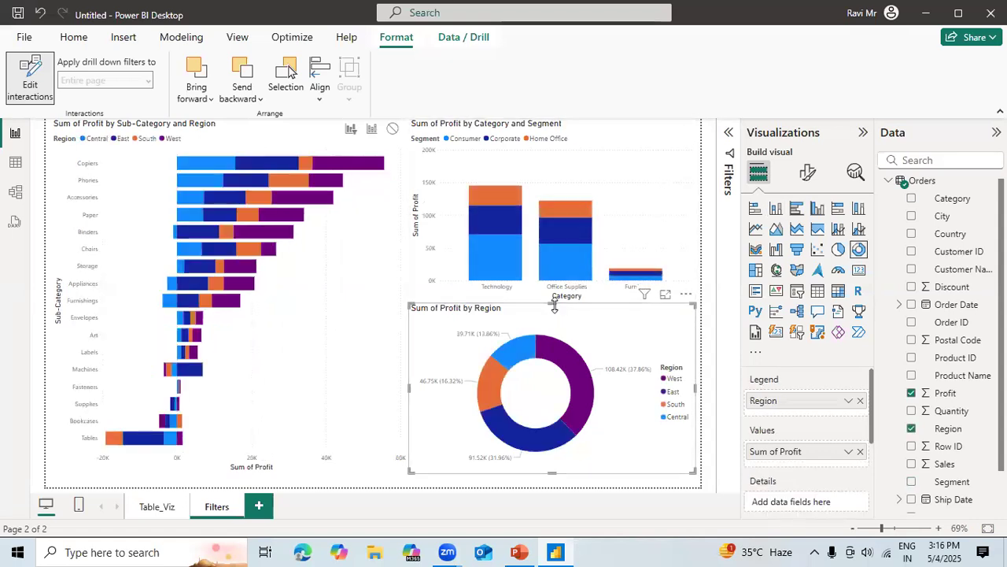
Shrink the donut and column charts to leave a gap between them, and set the donut's effect on the column chart to Filter.
drag(552, 304, 587, 348)
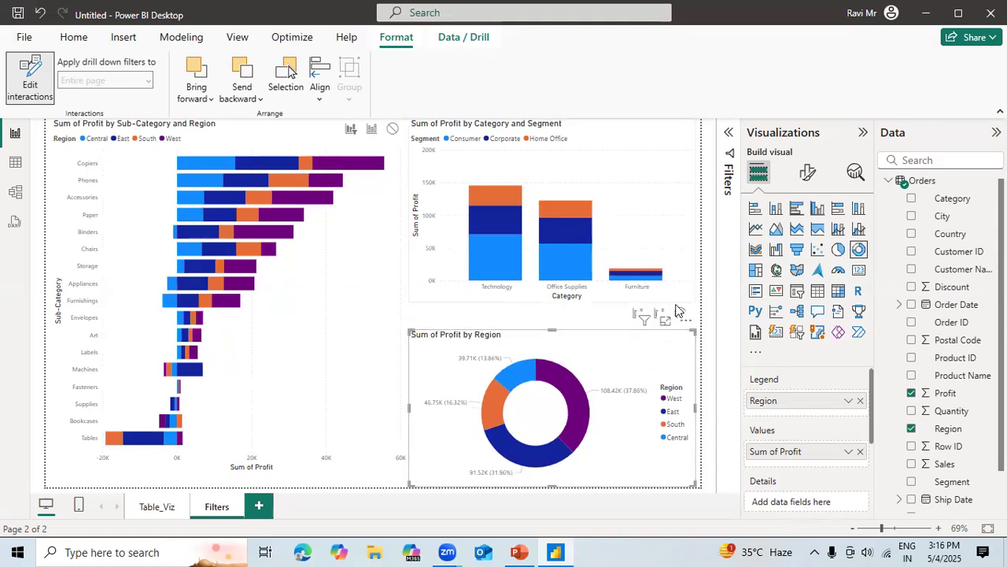
click(686, 246)
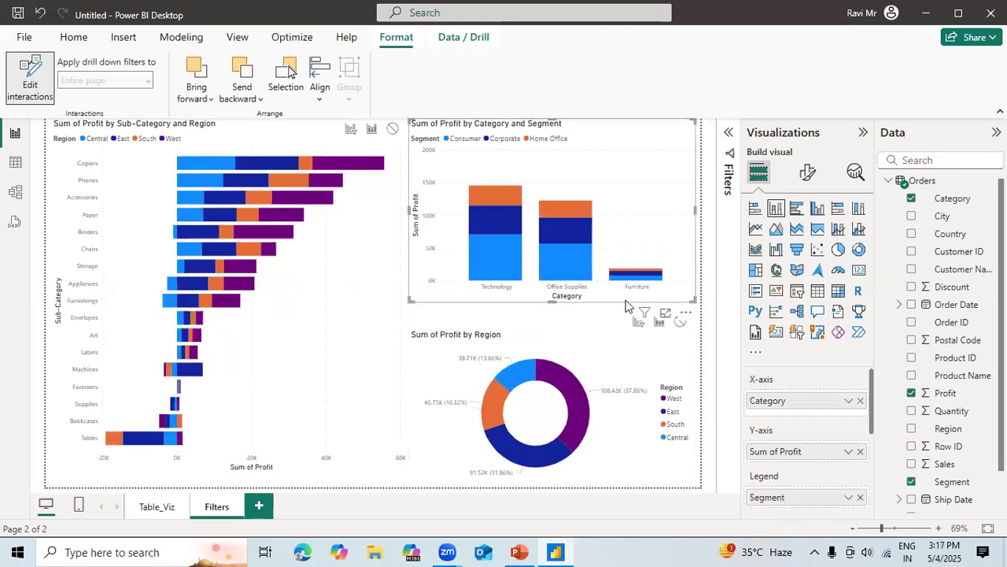
drag(563, 301, 551, 276)
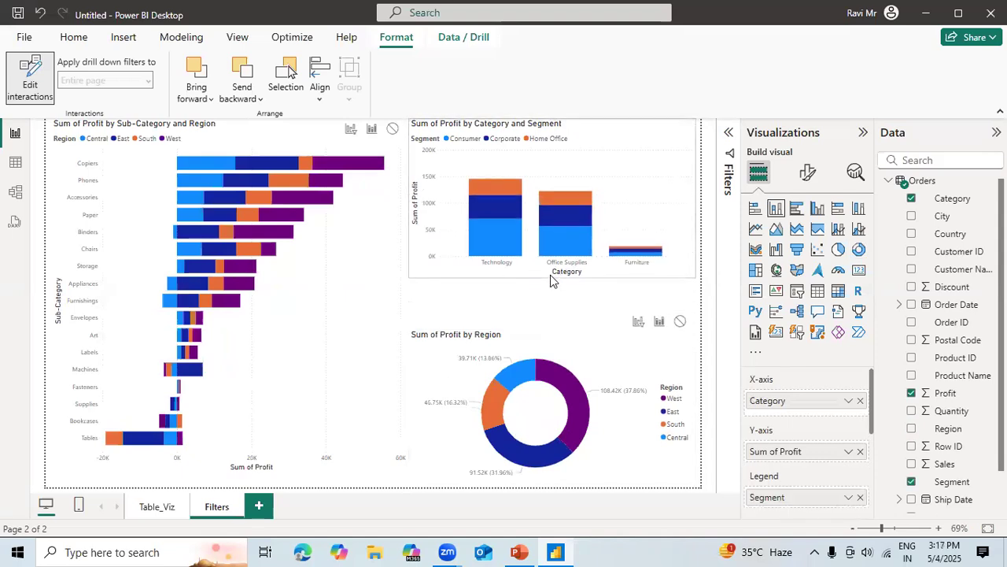
click(595, 360)
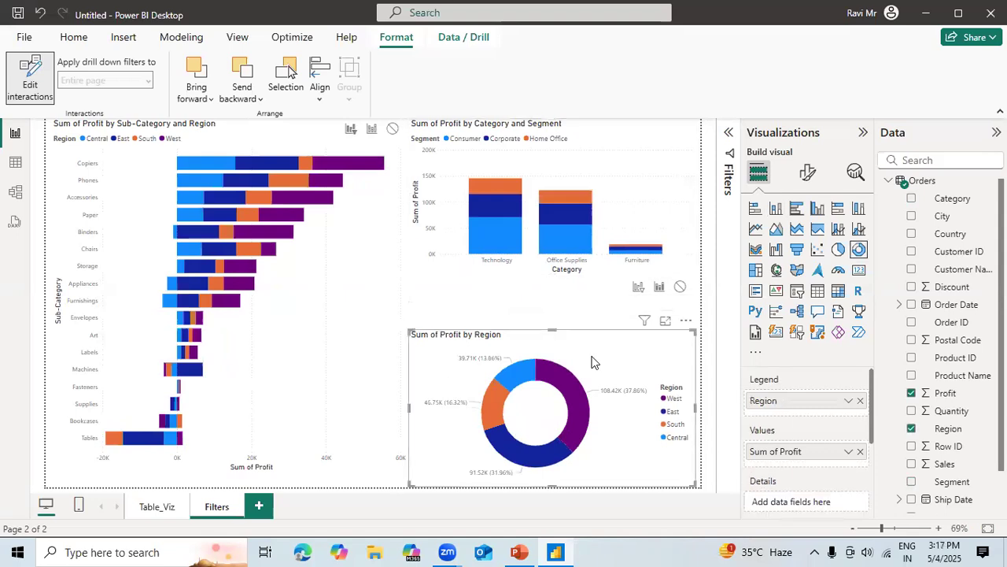
click(642, 292)
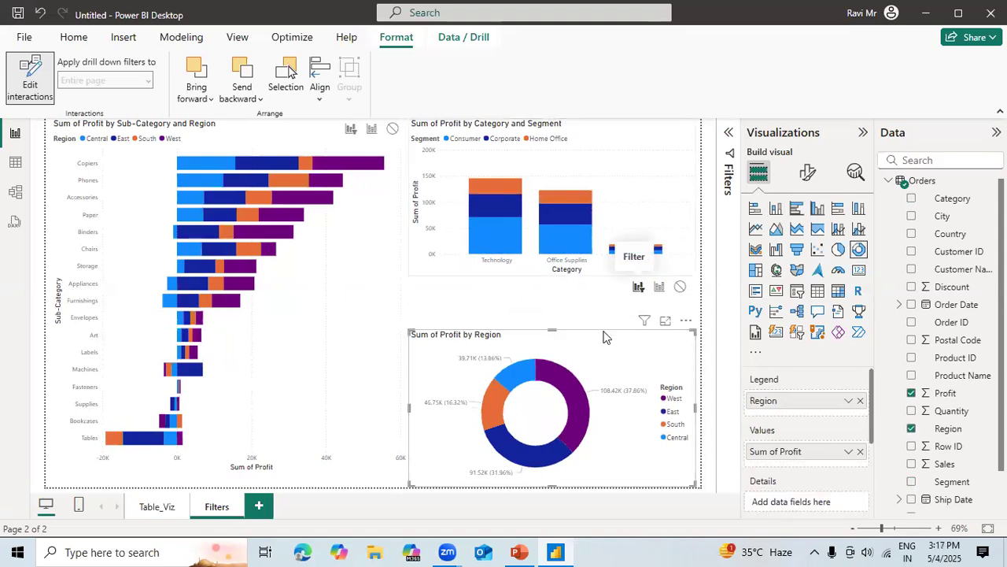
Test the filtering of the bar and column charts with the donut's West, East and South slices, and select the column chart.
click(577, 421)
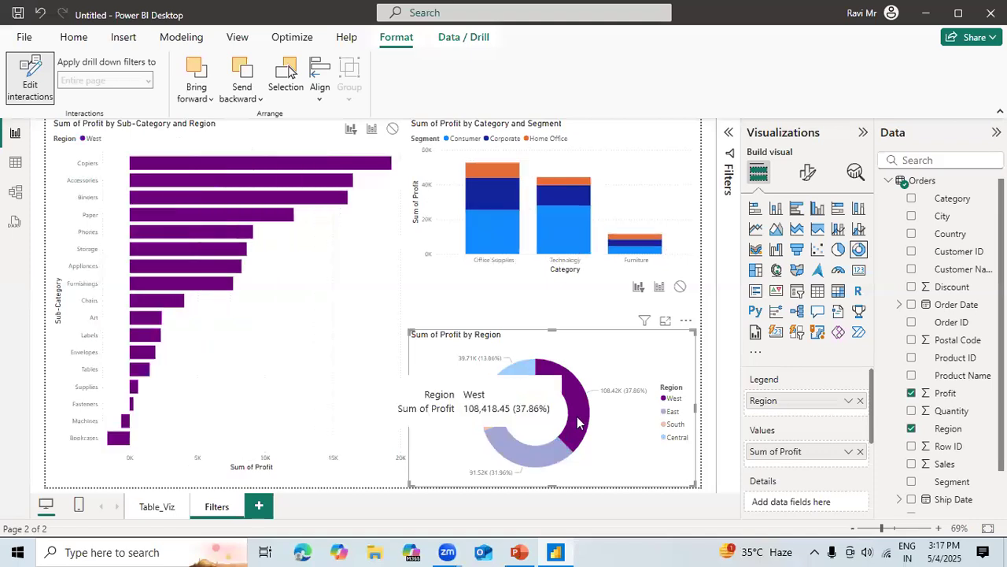
click(525, 459)
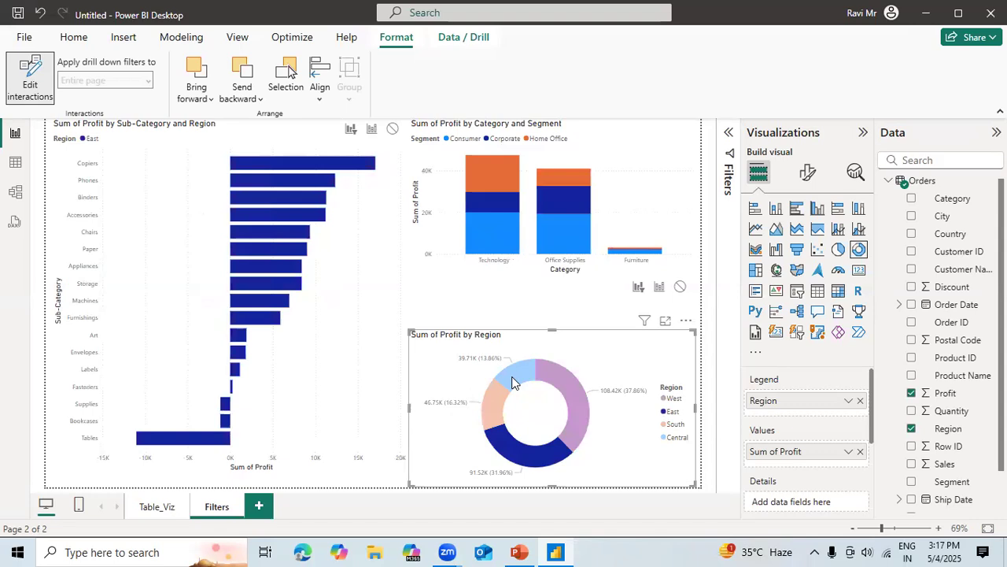
click(493, 395)
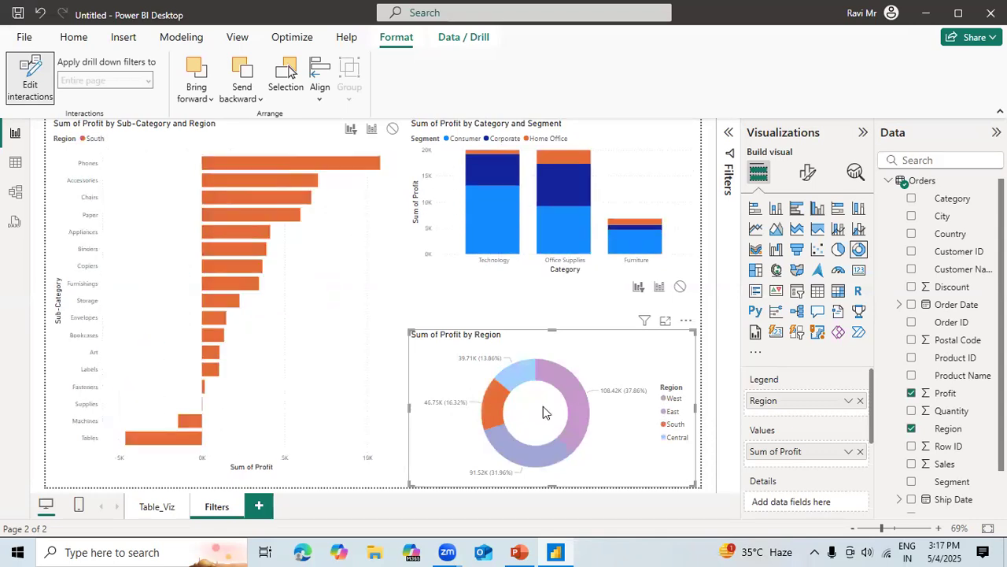
click(616, 183)
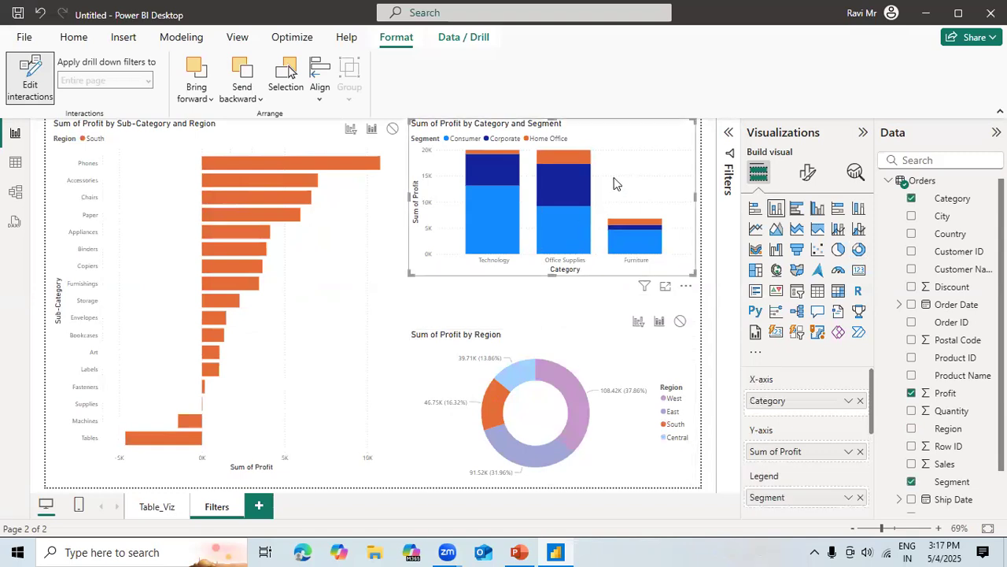
Clear the donut's selection, and test the column chart's effect on the other charts with Technology's Corporate segment.
click(561, 356)
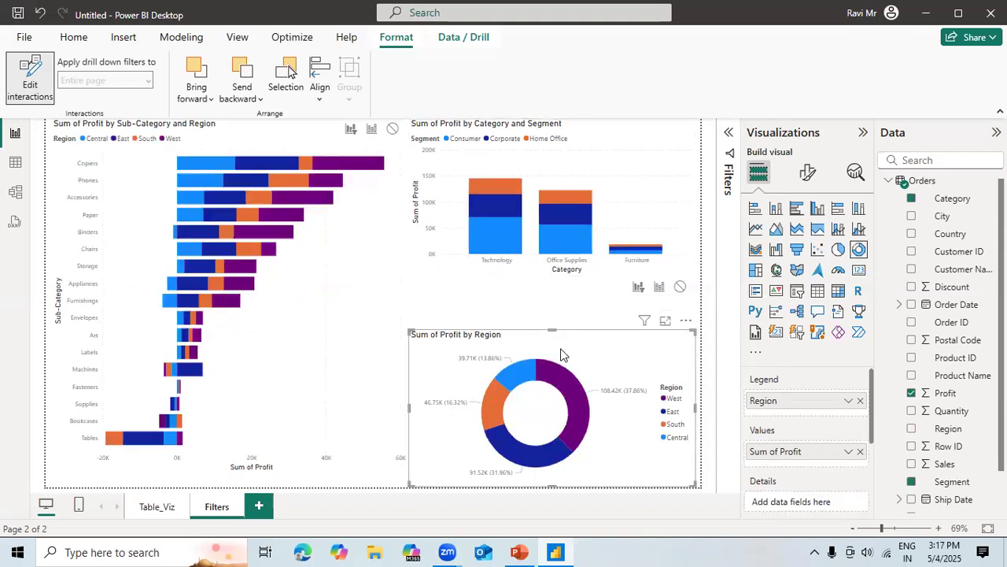
click(488, 207)
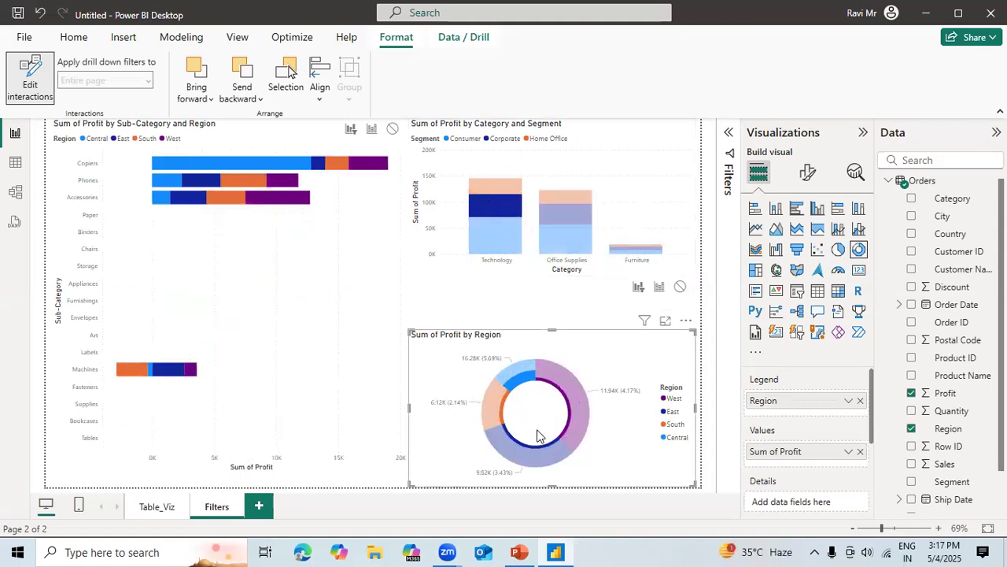
click(504, 205)
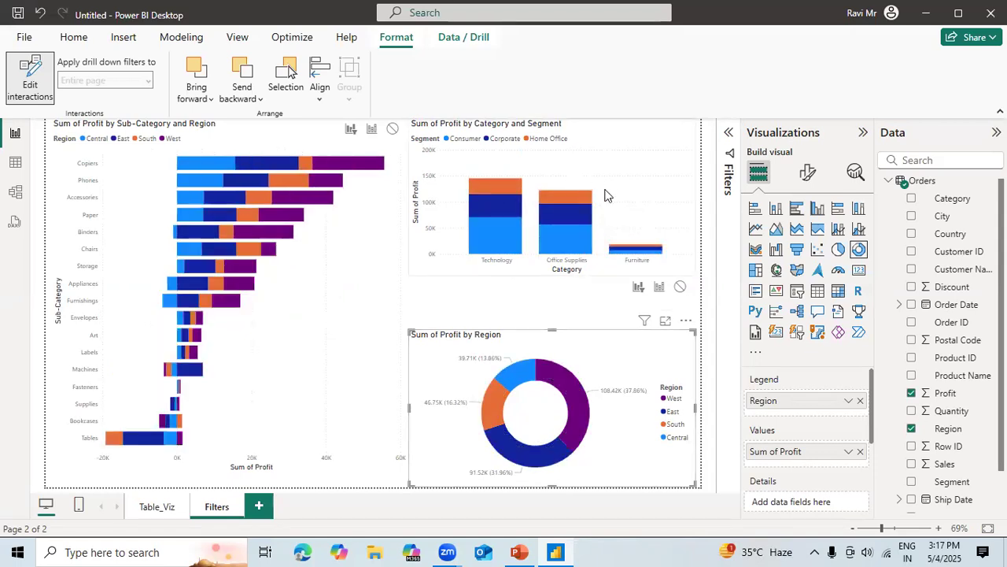
Set the column chart's effect on the donut chart to None, and test it with Technology's Home Office segment.
click(605, 195)
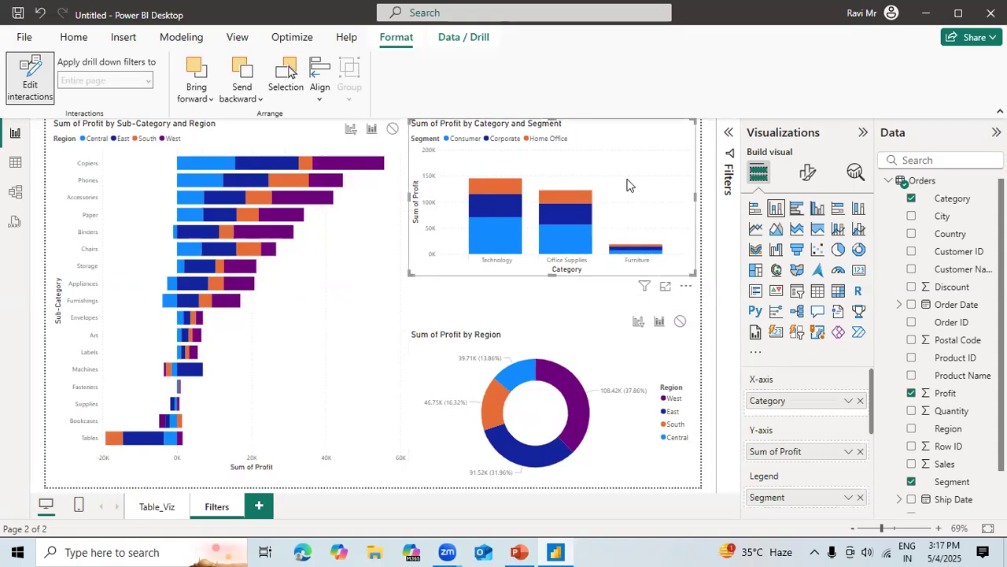
click(681, 323)
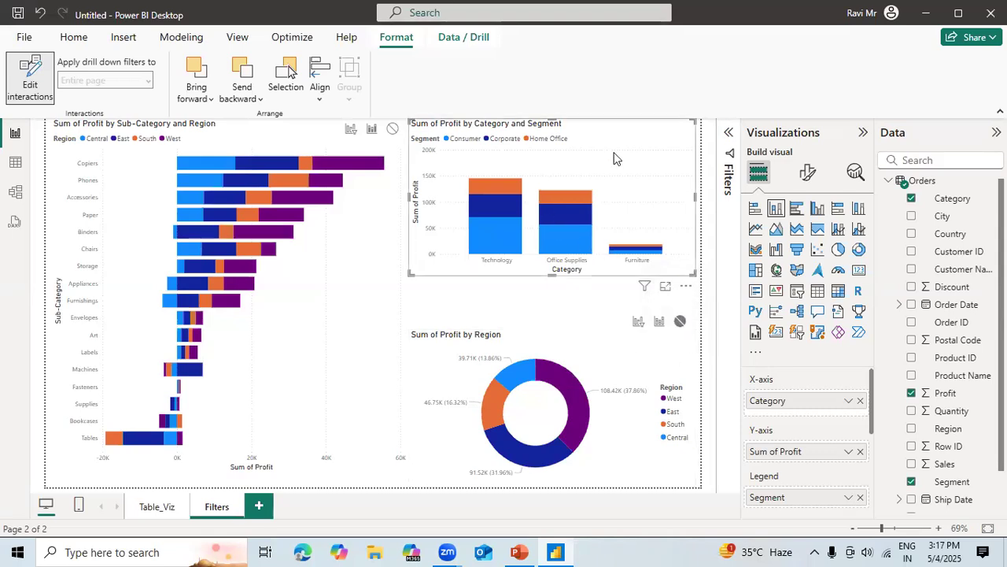
click(496, 186)
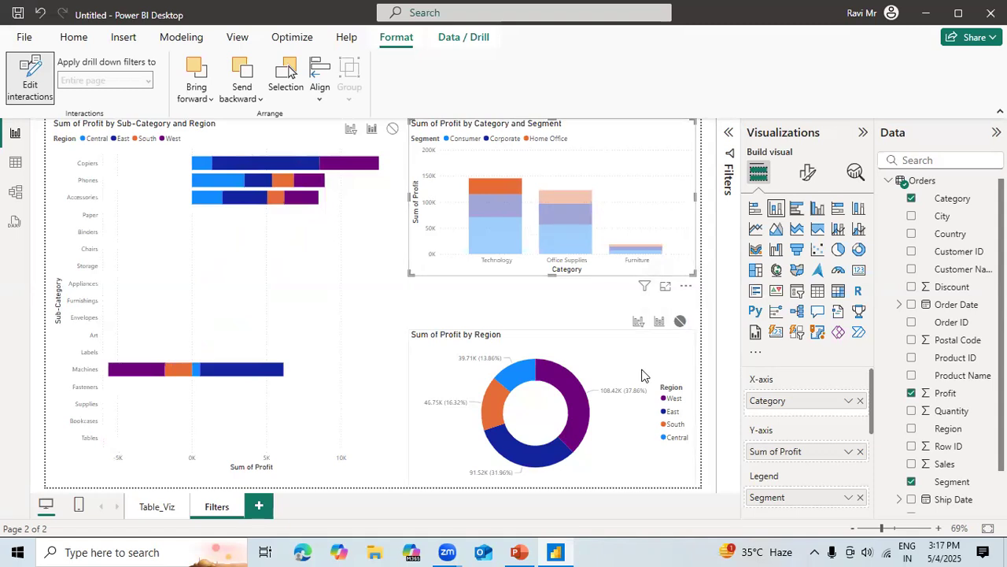
click(493, 187)
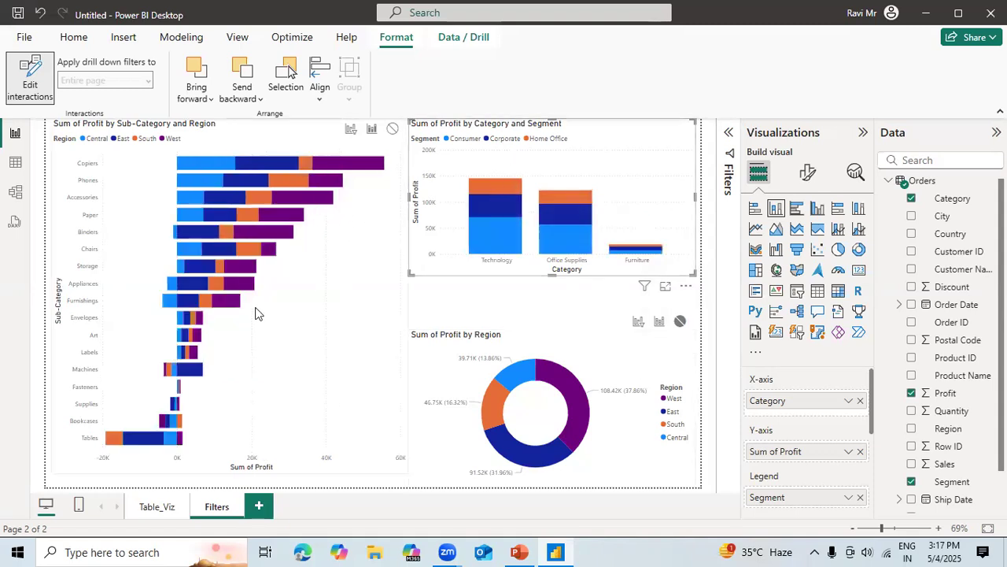
click(500, 183)
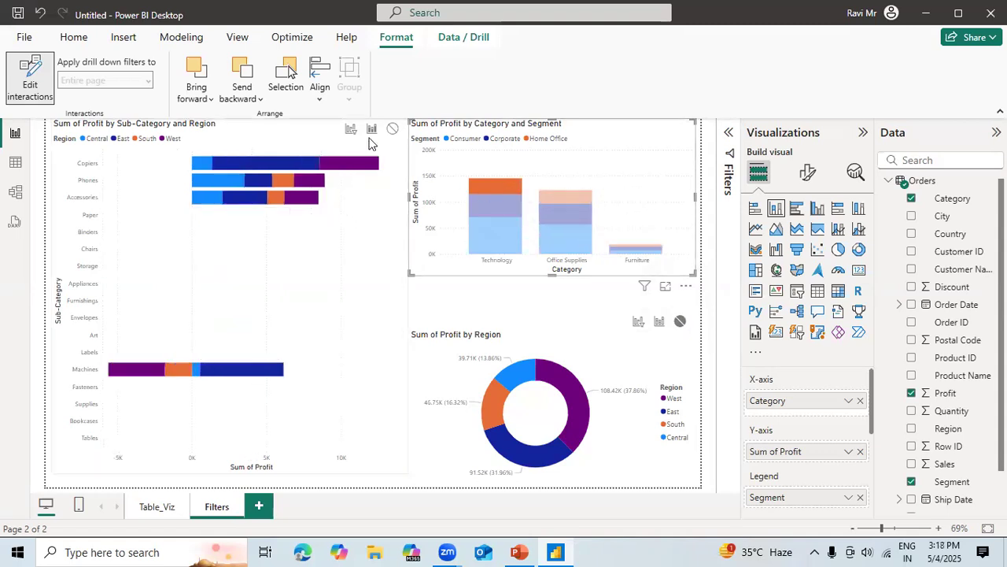
click(491, 179)
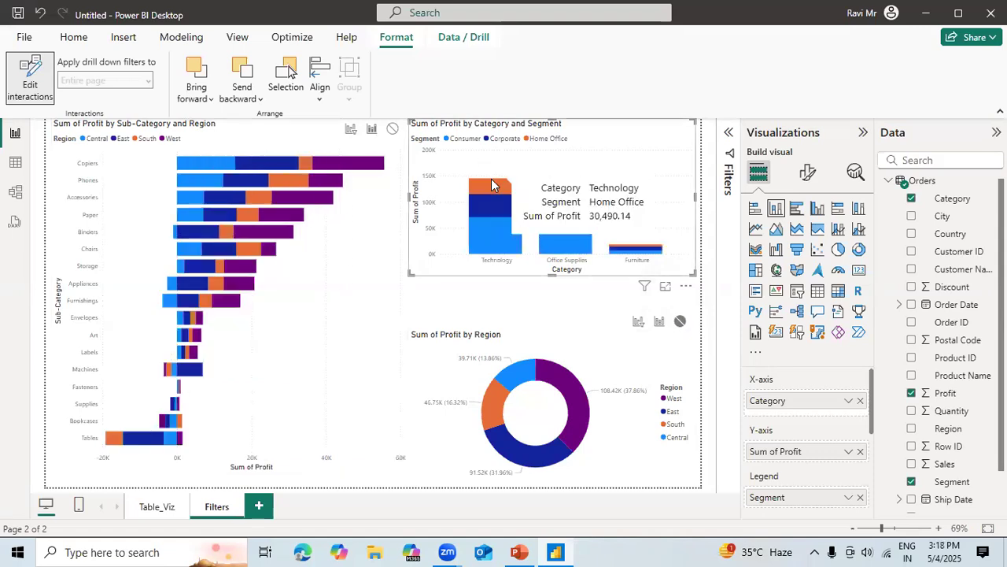
Set the column chart's effect on the bar chart to Filter.
click(351, 130)
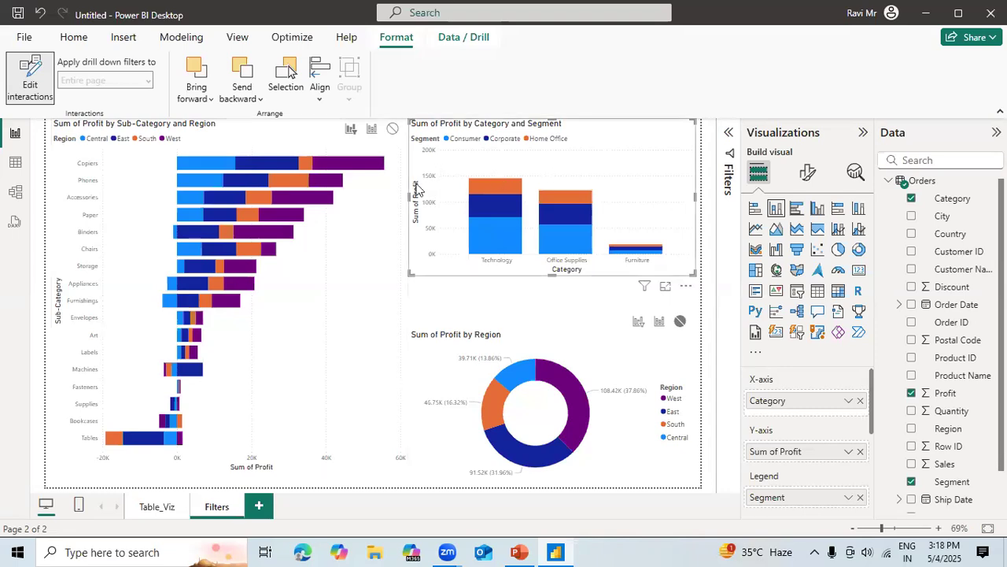
click(375, 132)
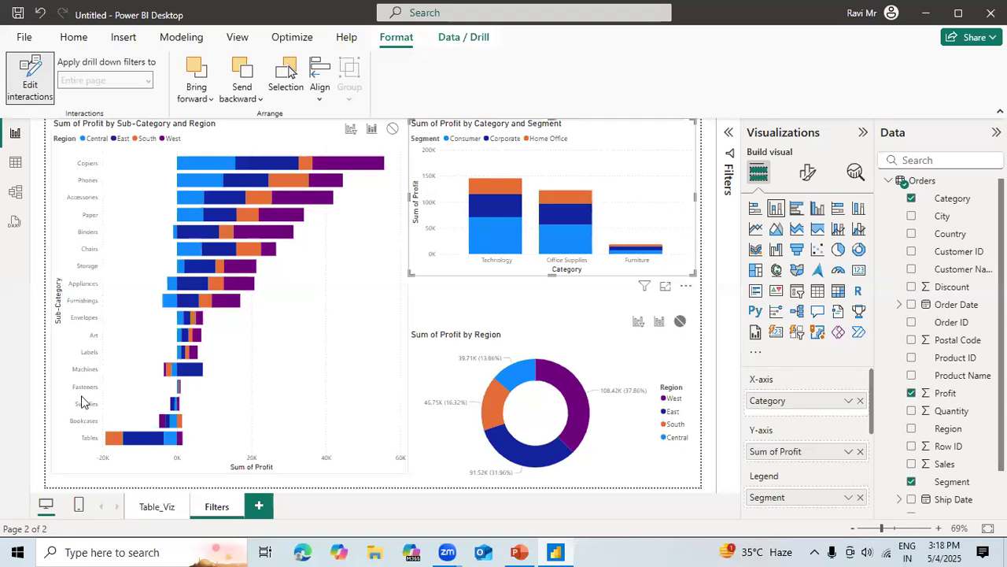
click(351, 130)
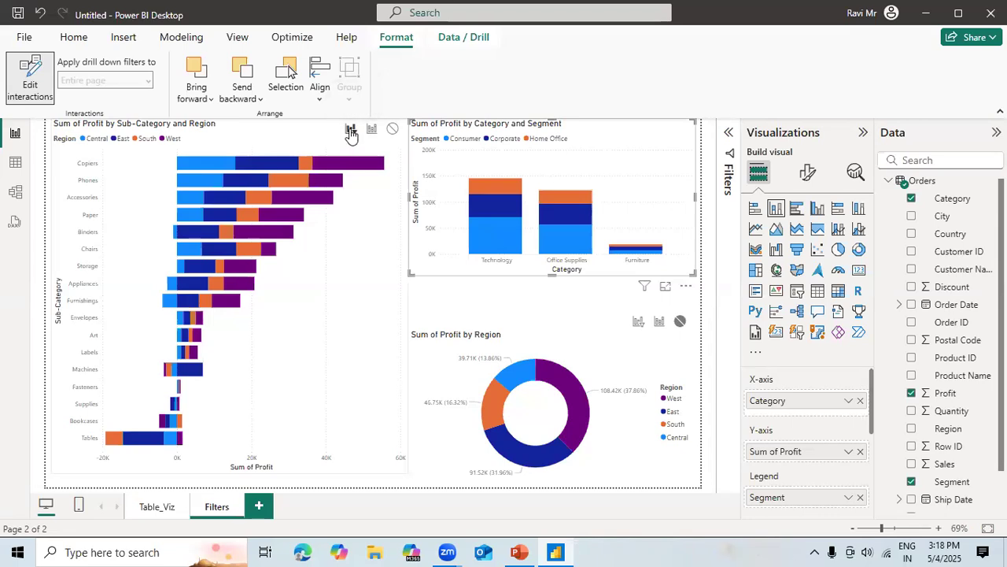
Test the bar chart's filtering with Technology's Home Office and Consumer segments and Office Supplies' Consumer segment, and clear the selection.
click(504, 187)
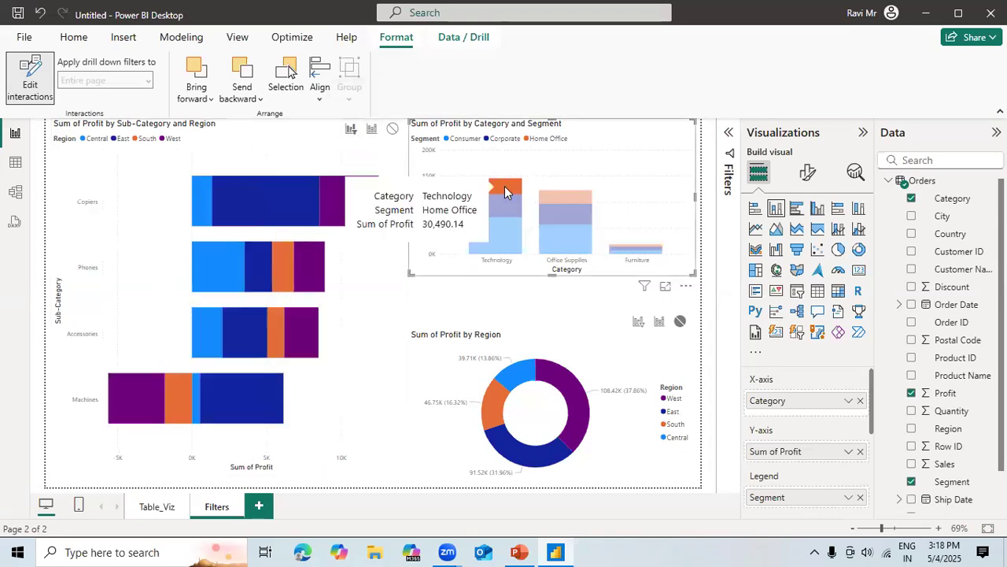
click(495, 232)
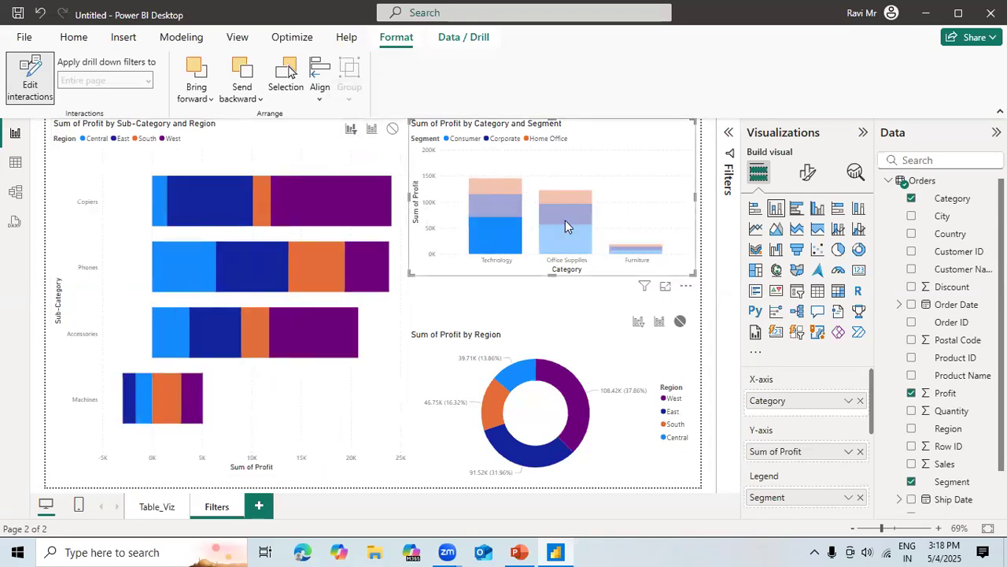
click(571, 239)
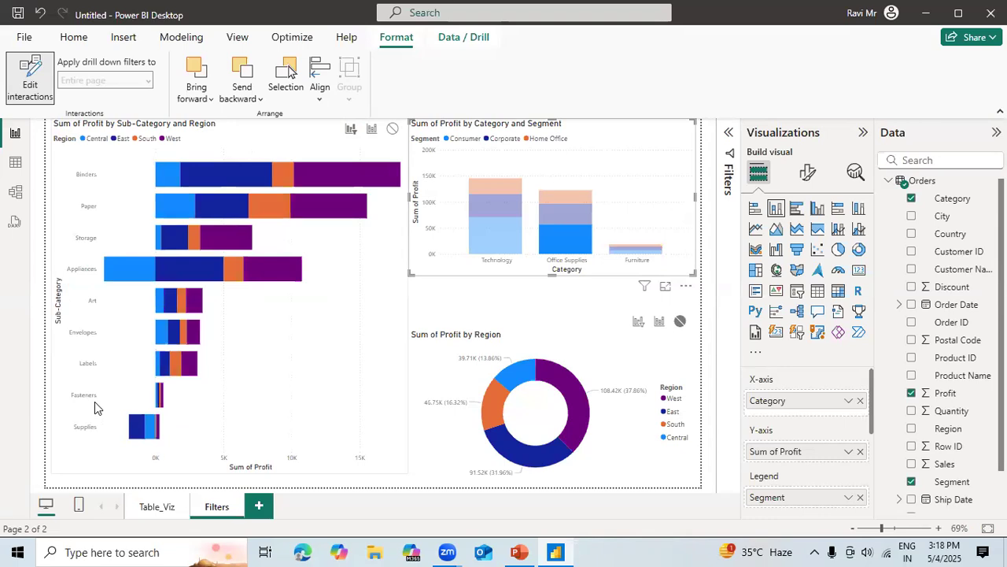
click(567, 247)
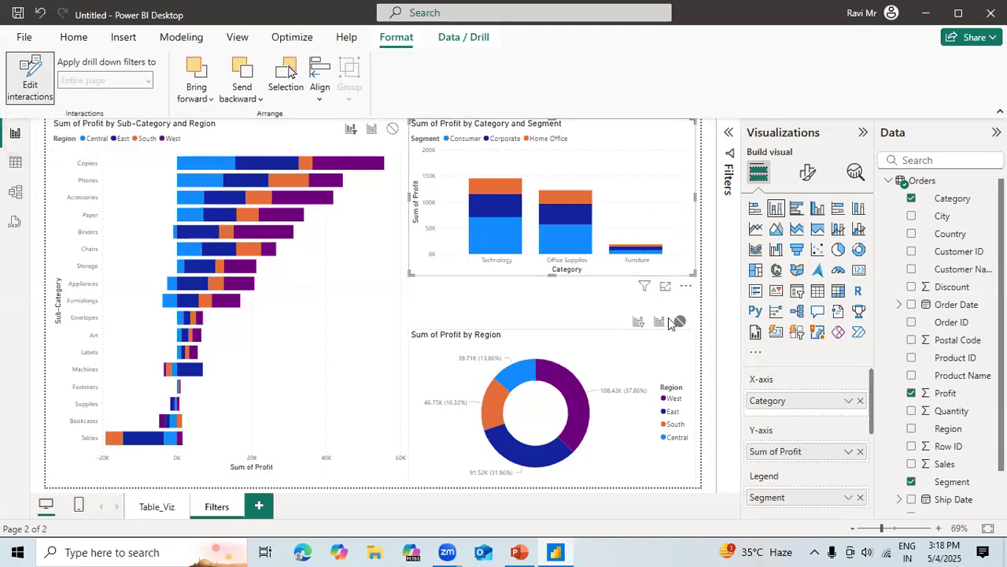
Turn off interaction editing and test the column chart's filtering with the Consumer segments of Office Supplies and Technology.
click(34, 88)
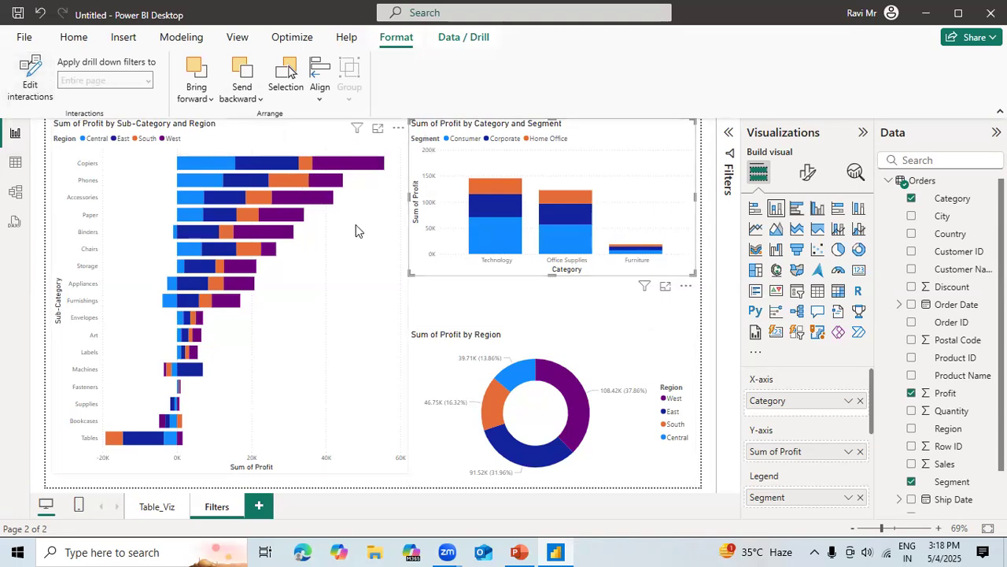
click(575, 218)
click(573, 229)
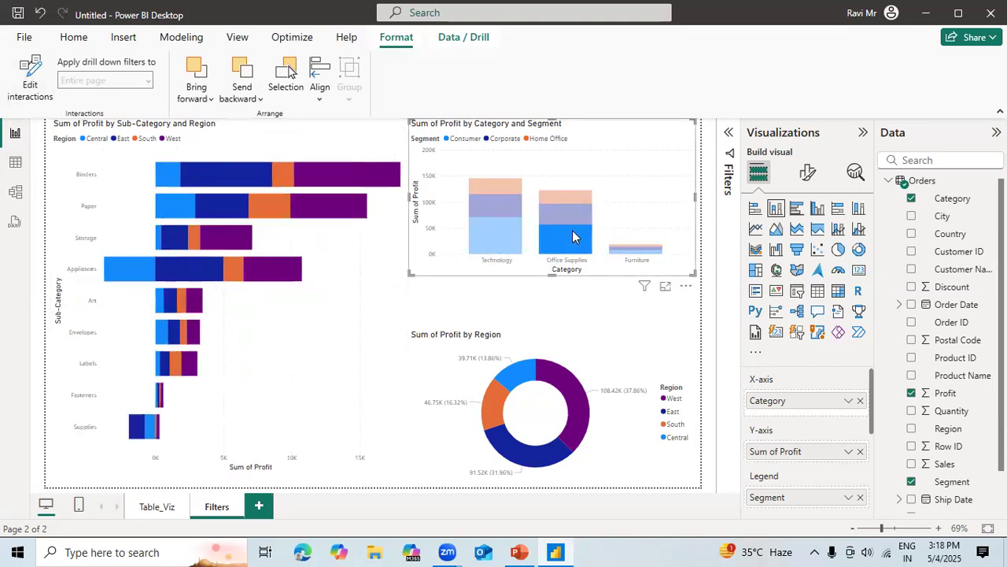
click(505, 231)
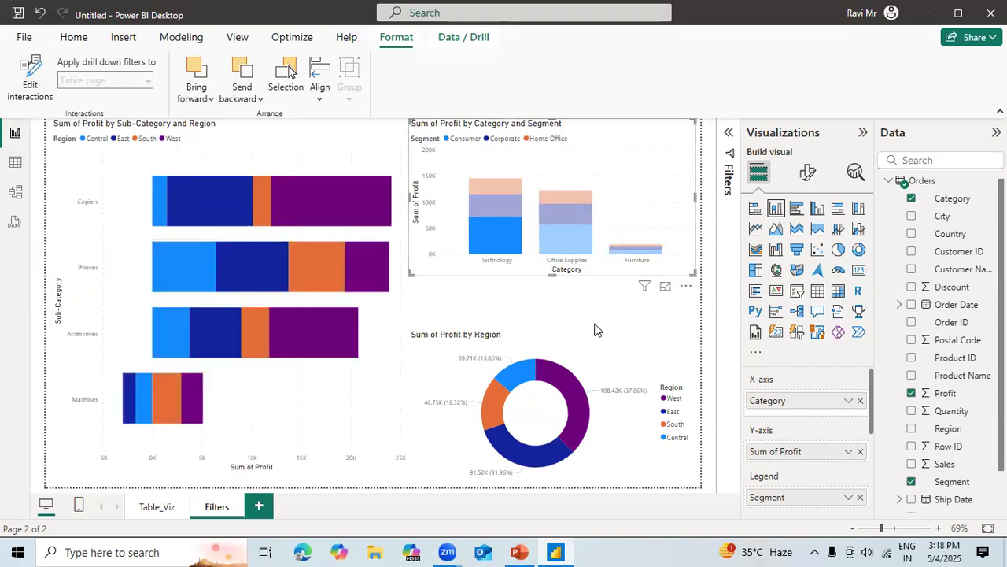
Test the filtering of the bar and column charts with the donut's West, Central, South and East slices, and clear the selection.
click(596, 328)
click(567, 395)
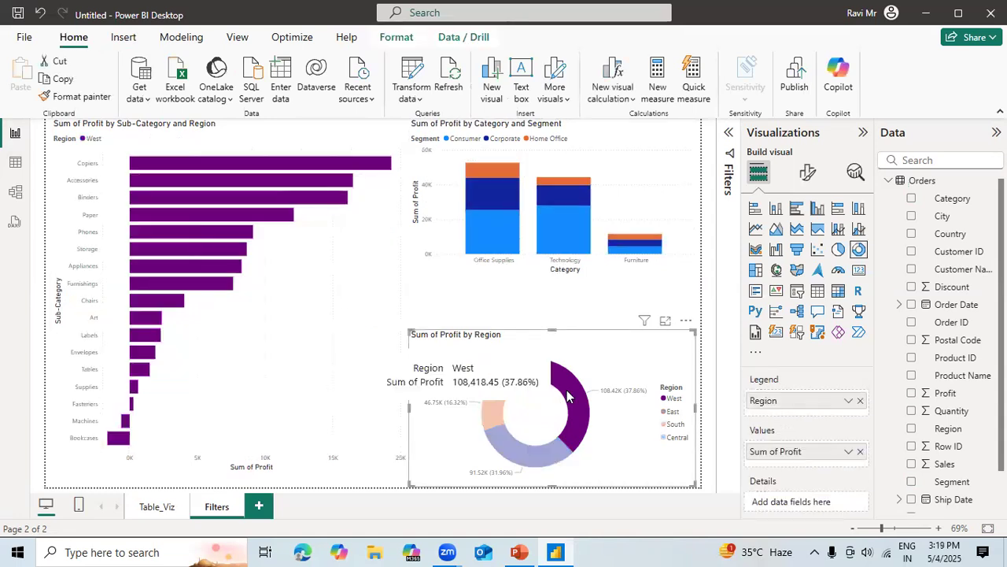
click(503, 378)
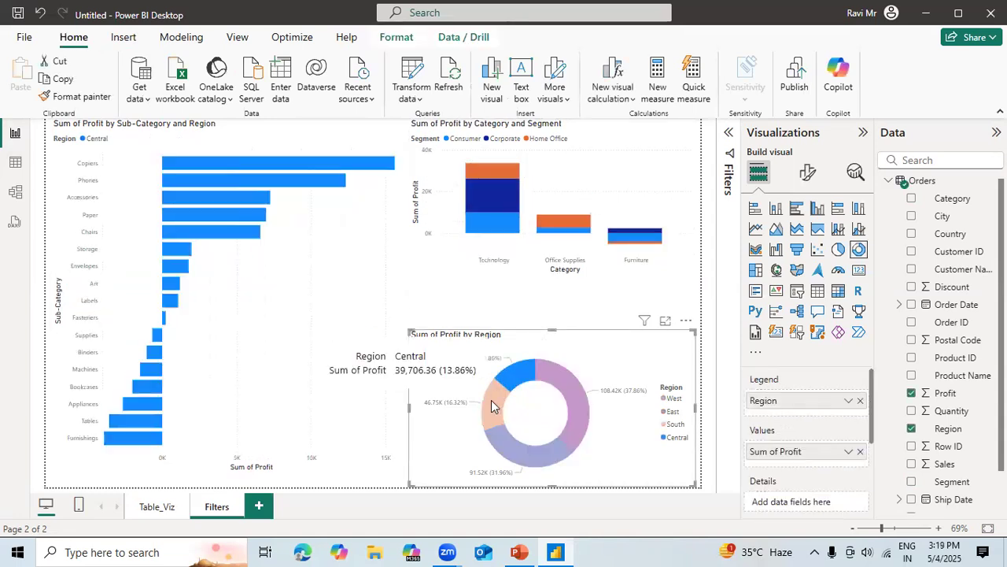
click(491, 403)
click(505, 457)
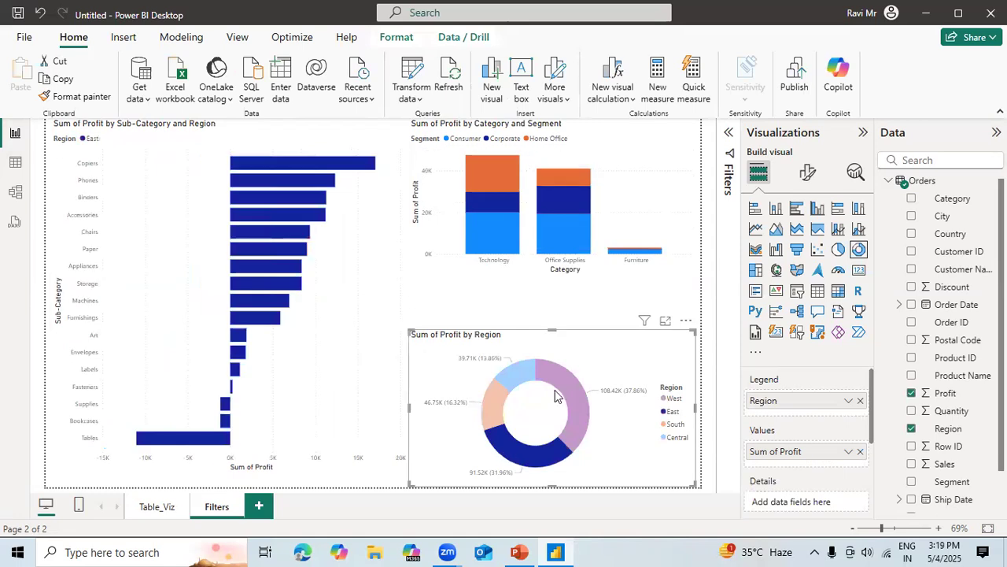
click(516, 313)
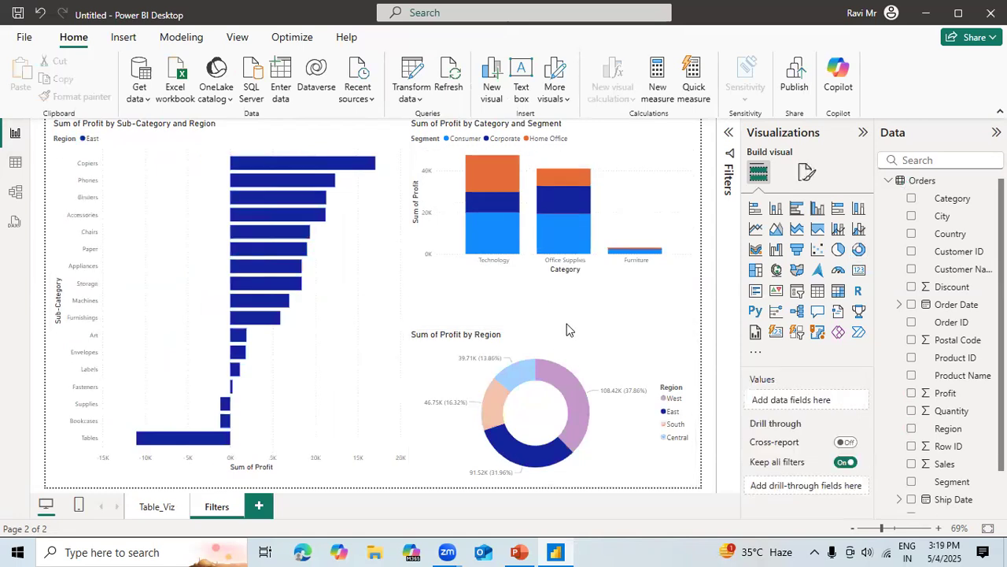
click(583, 374)
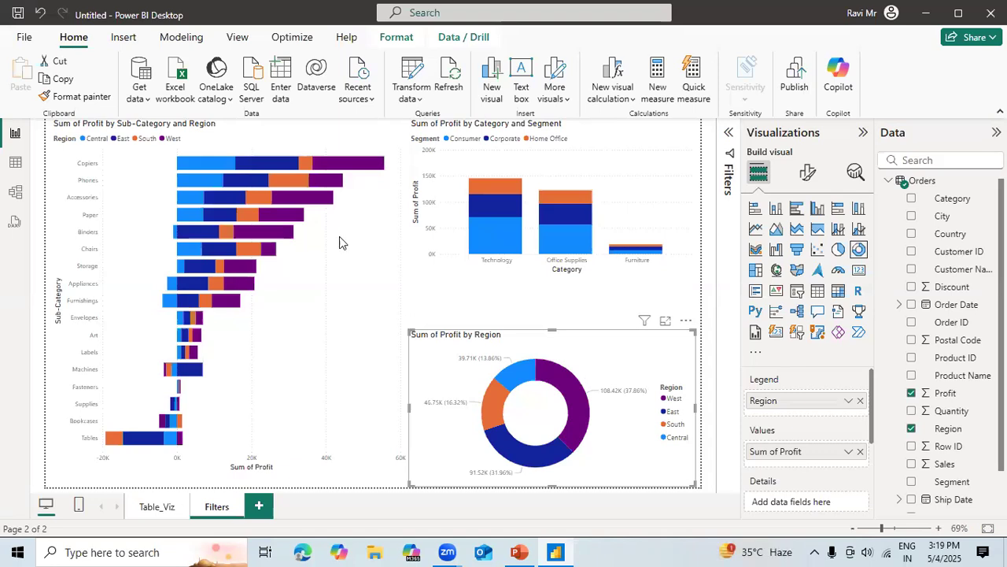
Add Segment as a visual-level filter on the donut chart and limit it to Consumer and Home Office.
click(729, 135)
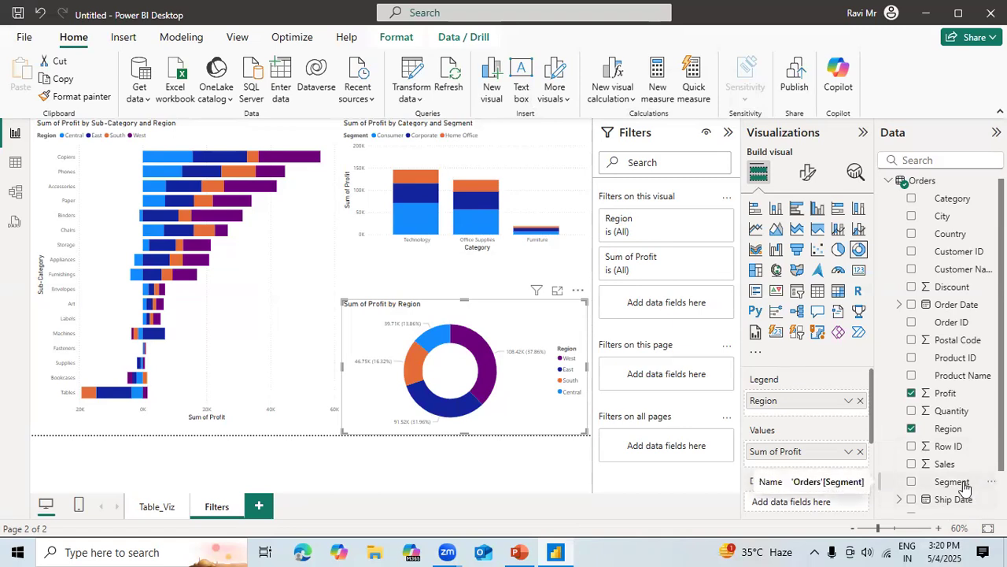
drag(961, 481, 686, 283)
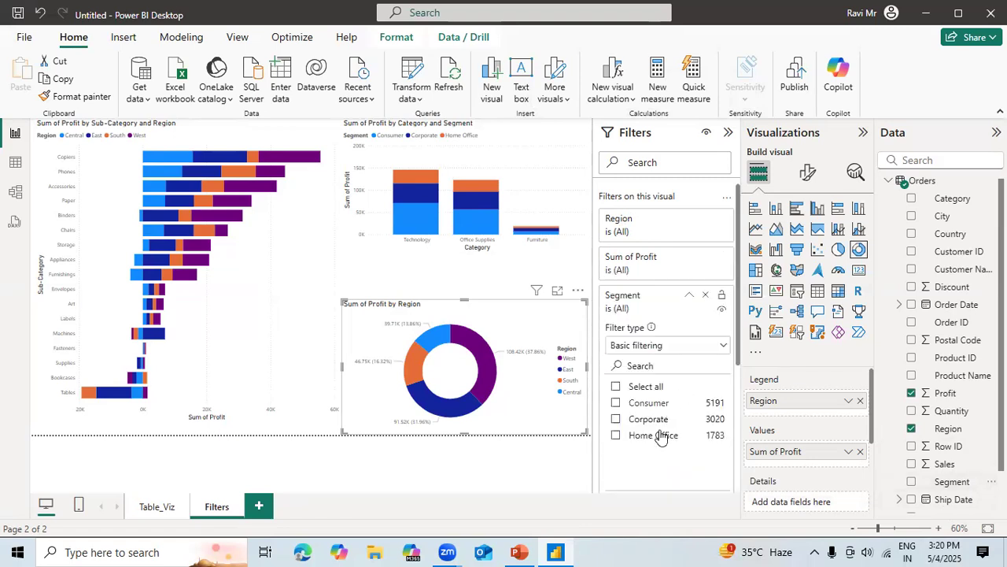
mouse_move(483, 376)
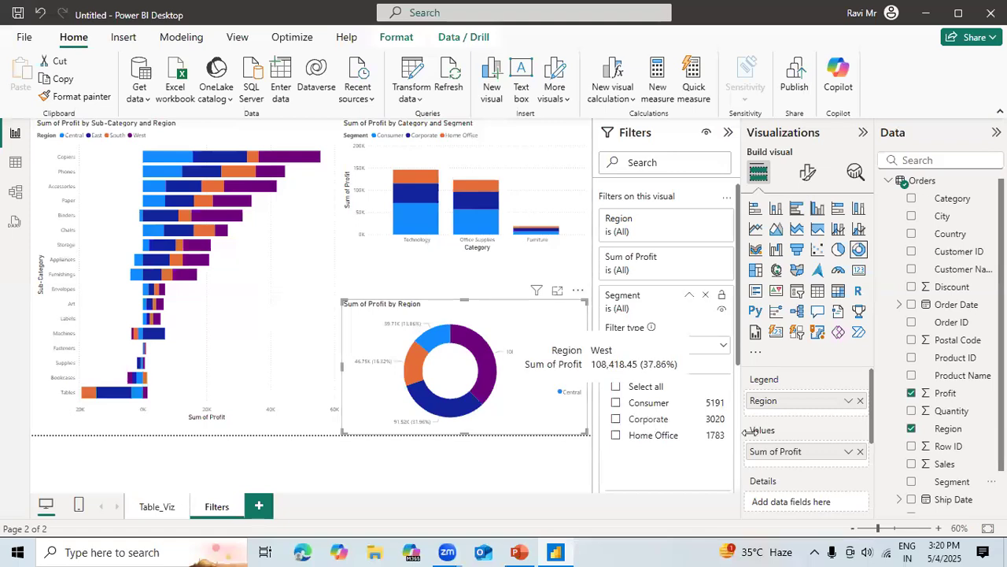
click(616, 404)
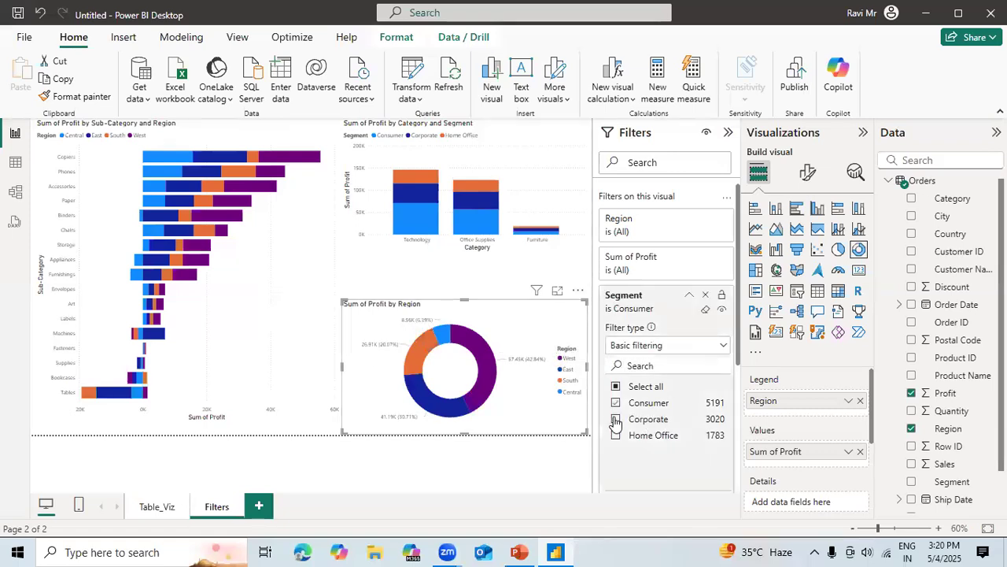
click(617, 438)
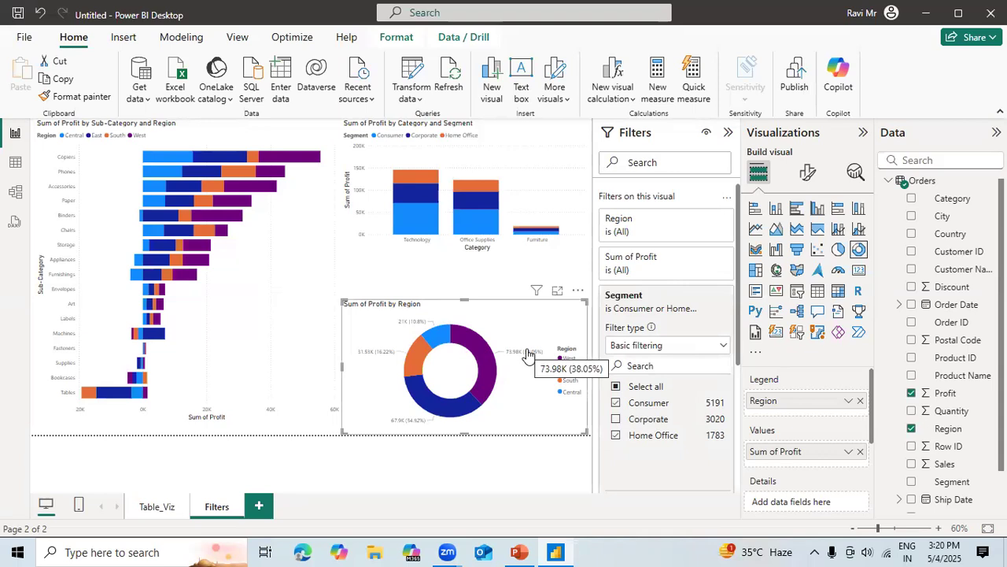
Test the column chart with Technology's Consumer segment, compare its visual-level filters with the donut's, and collapse the donut's Segment filter.
click(423, 278)
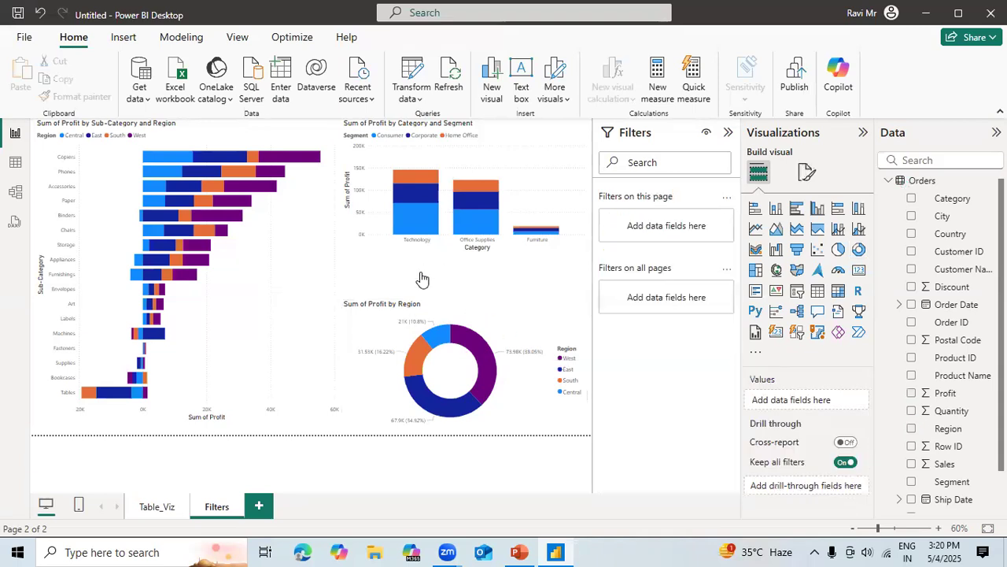
click(431, 224)
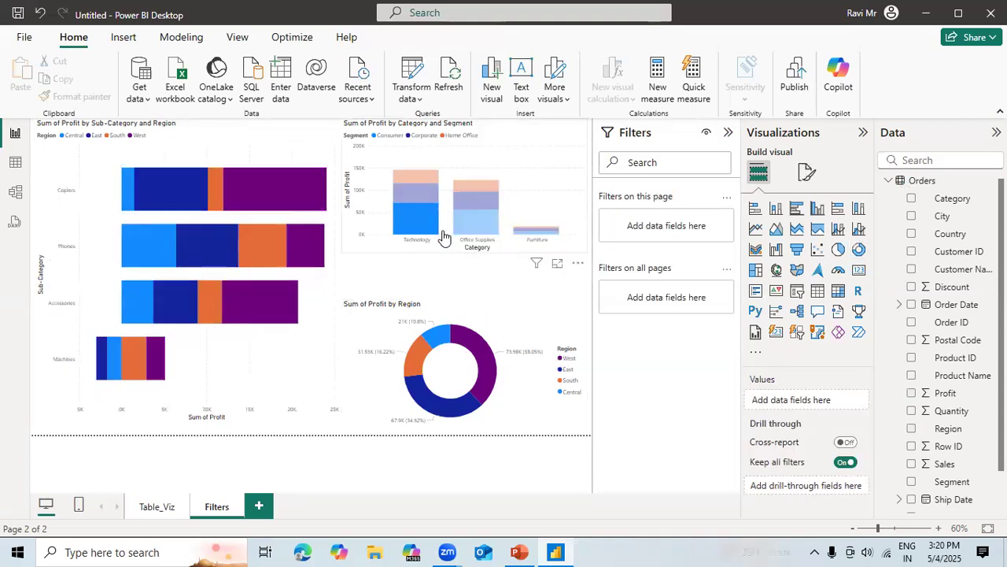
click(530, 193)
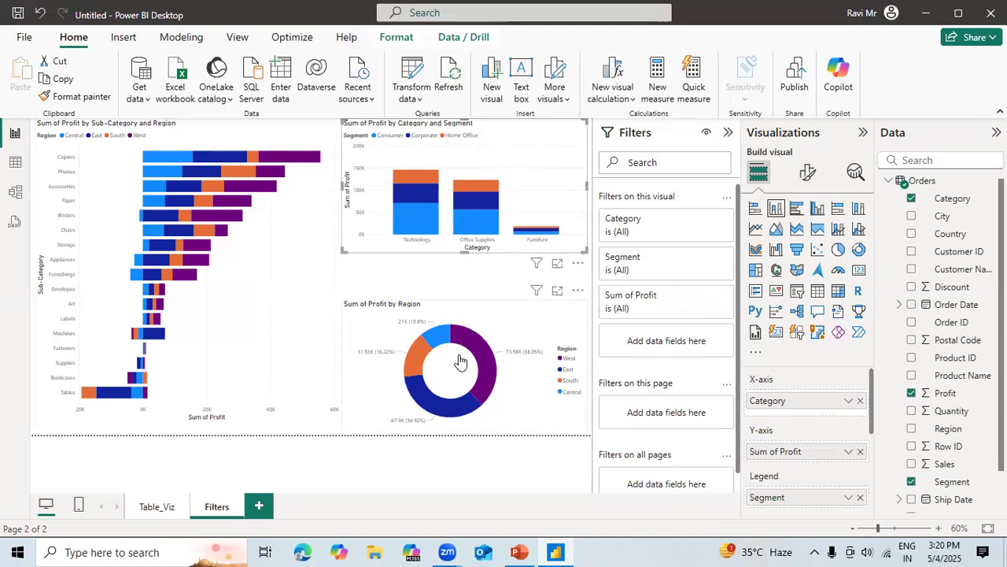
mouse_move(483, 365)
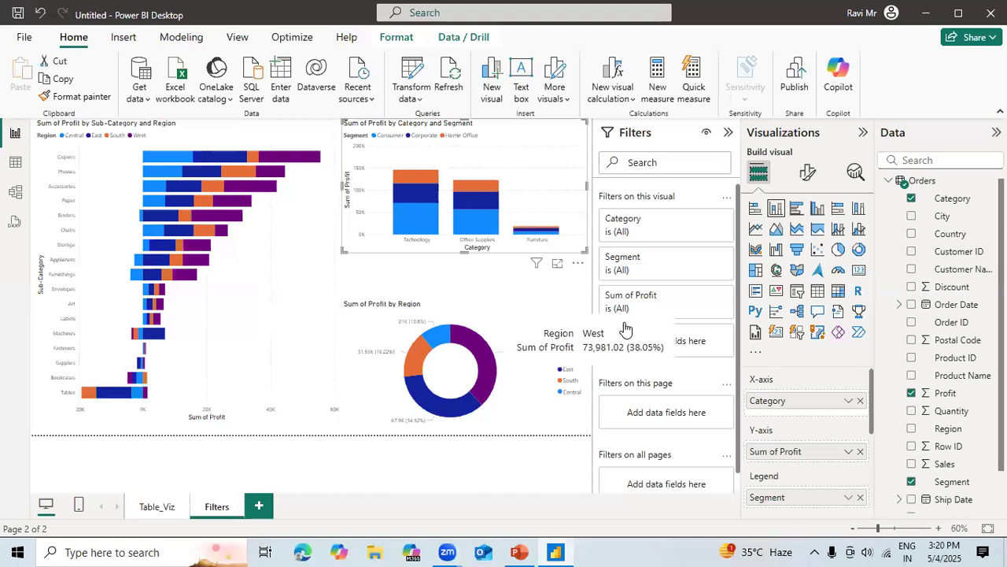
click(511, 313)
click(640, 293)
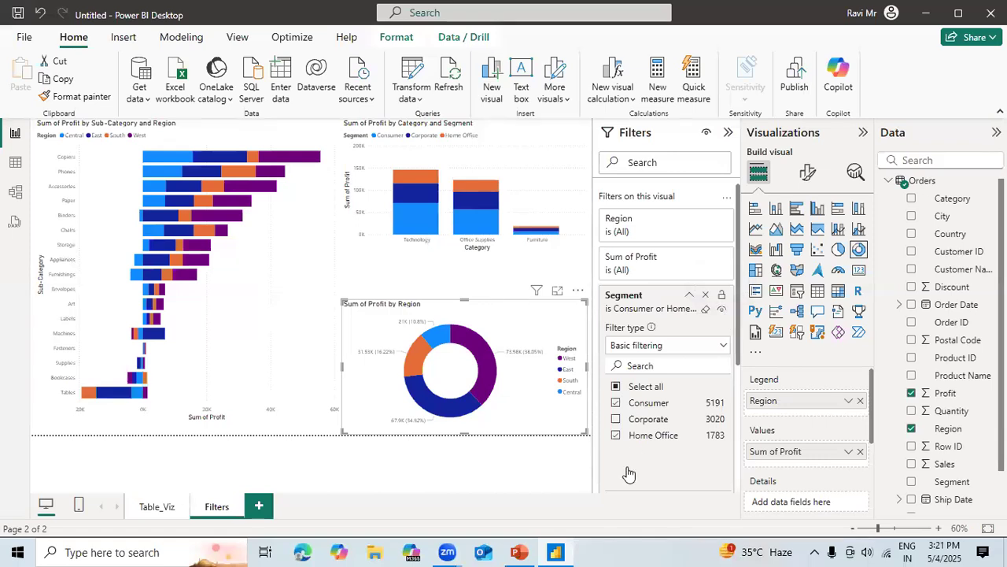
click(690, 297)
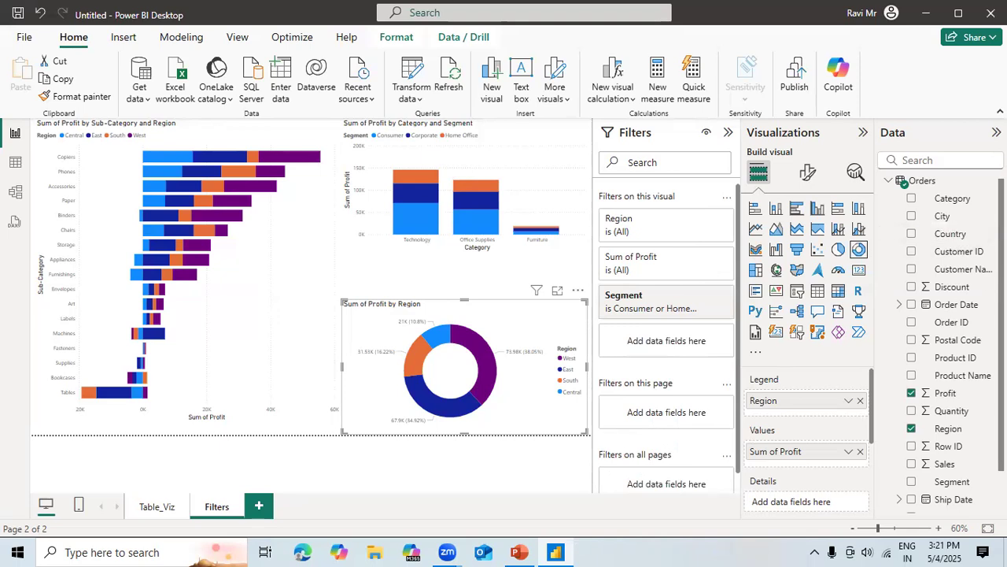
Add Order Date as a page-level filter, try the relative date filter type, and return it to basic filtering.
scroll(960, 267, down, 1)
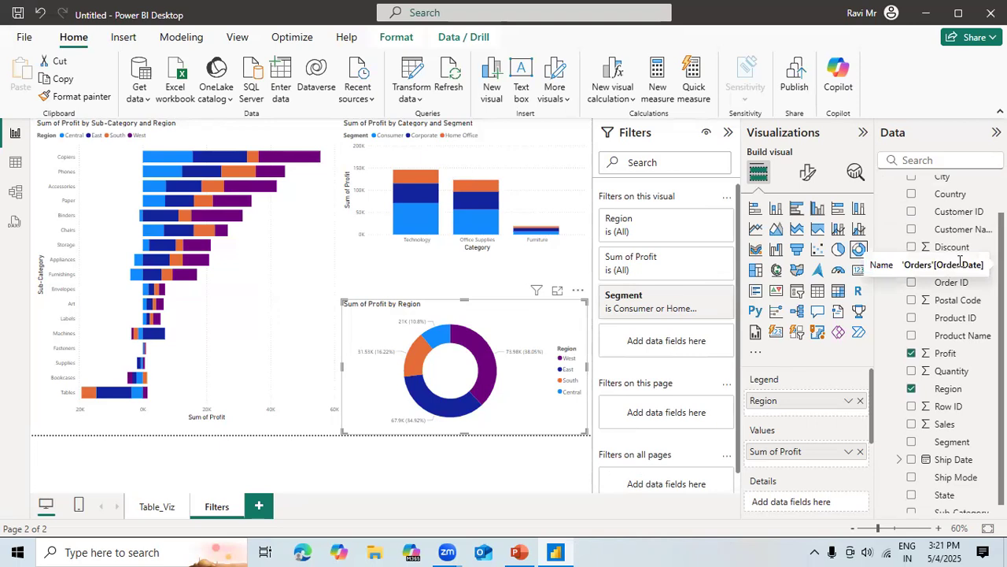
drag(936, 268, 674, 411)
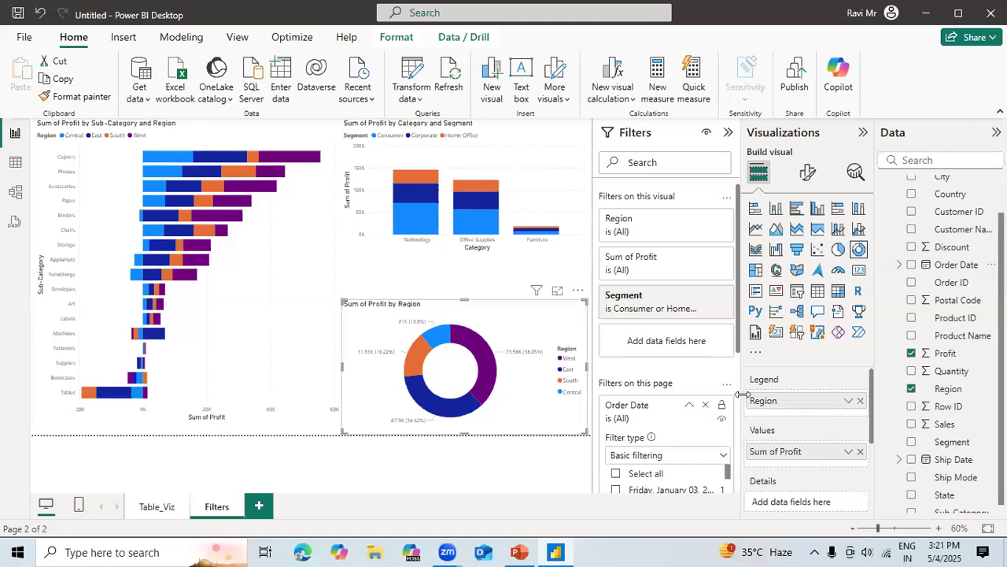
drag(735, 341, 736, 484)
scroll(735, 476, up, 2)
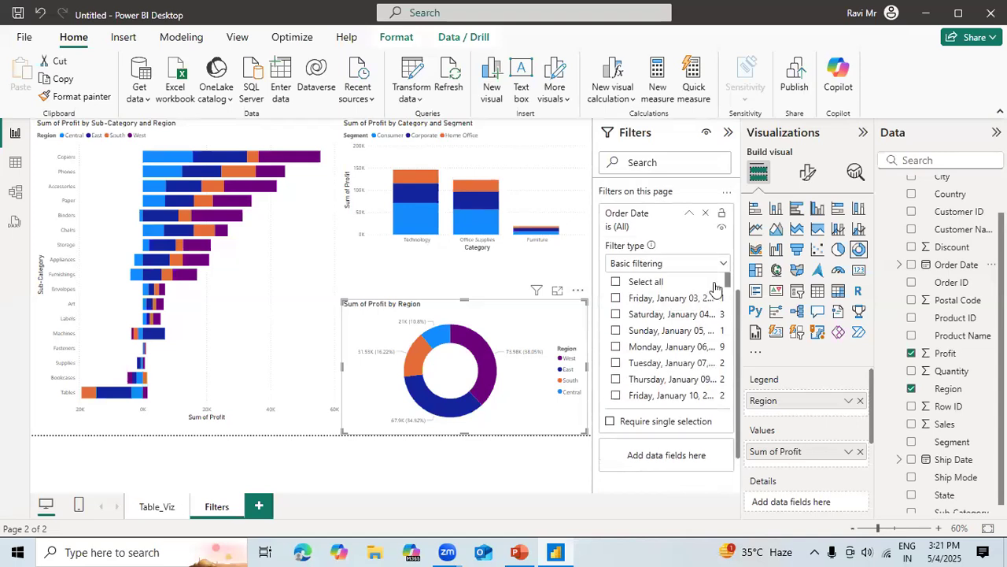
click(723, 266)
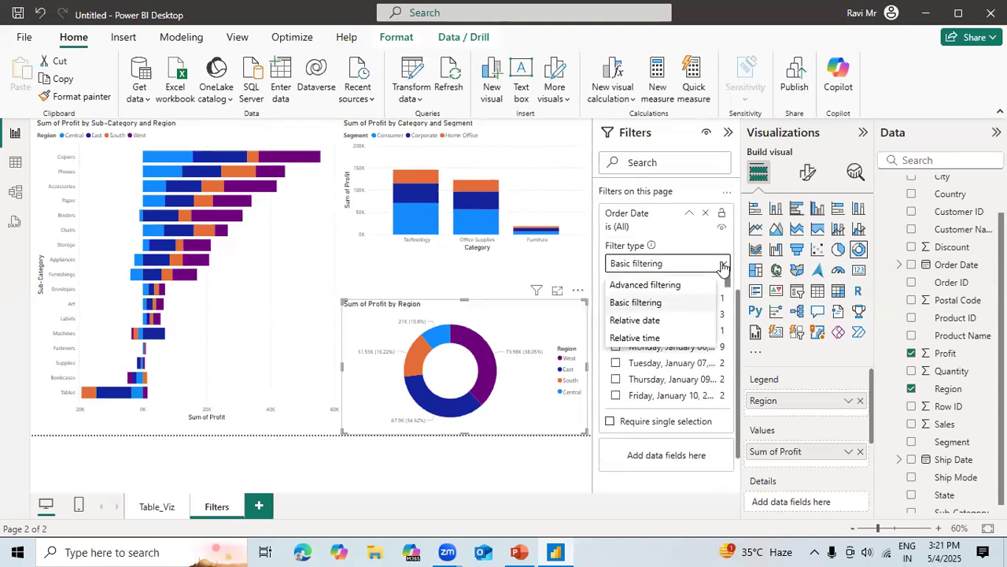
click(637, 321)
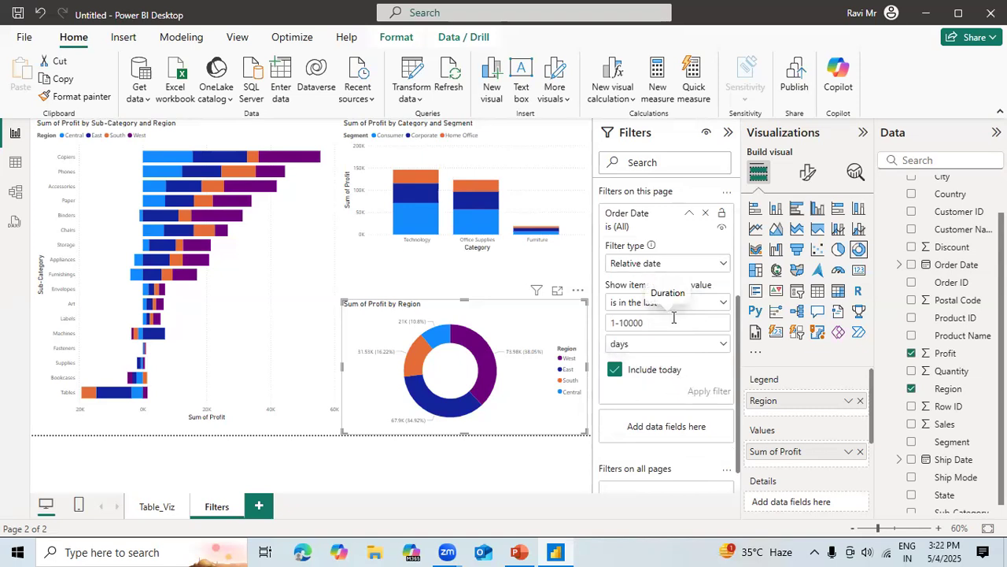
click(708, 266)
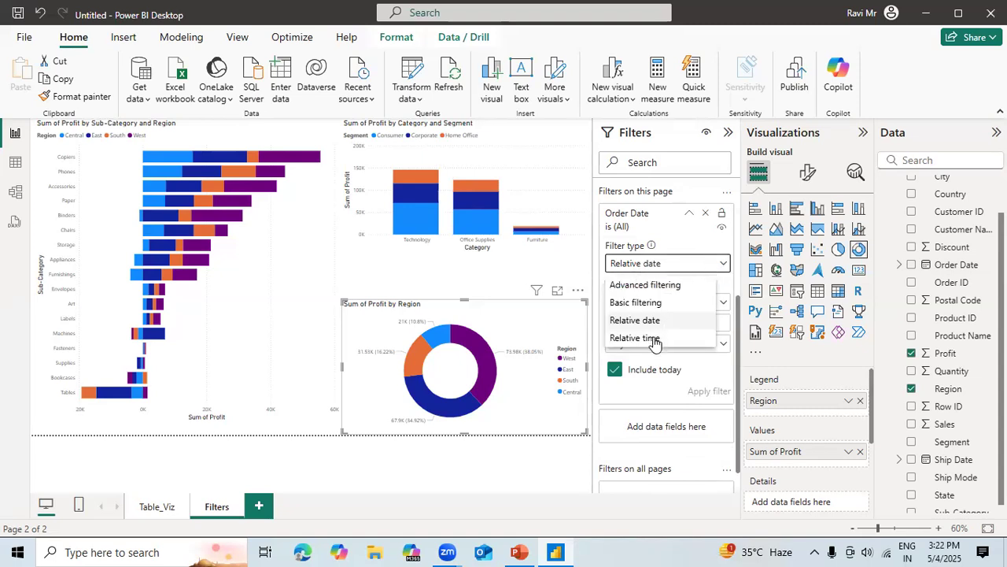
click(651, 304)
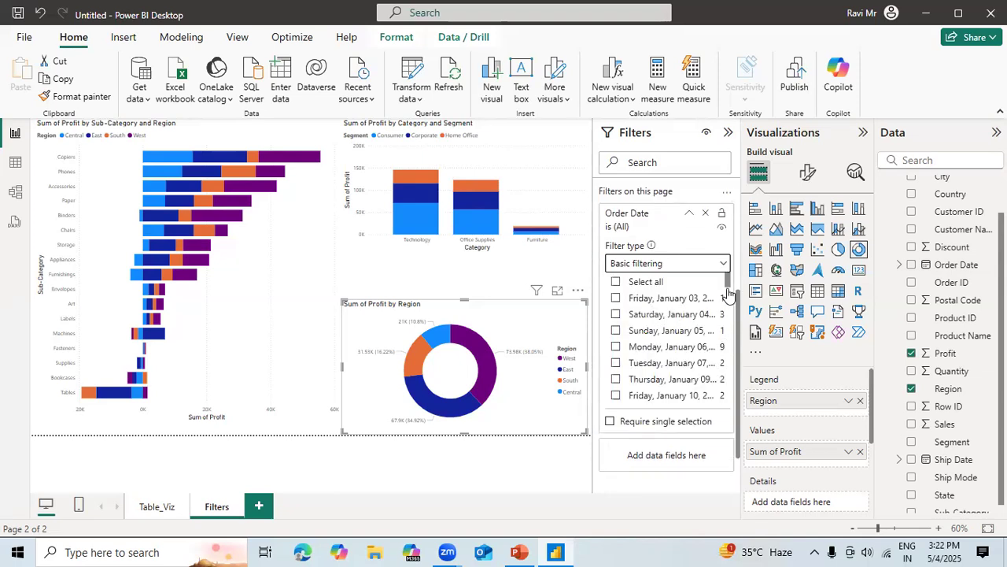
drag(729, 290, 733, 270)
Expand the Order Date field down to its Year, Quarter, Month and Day levels, and remove the page-level Order Date filter.
click(900, 266)
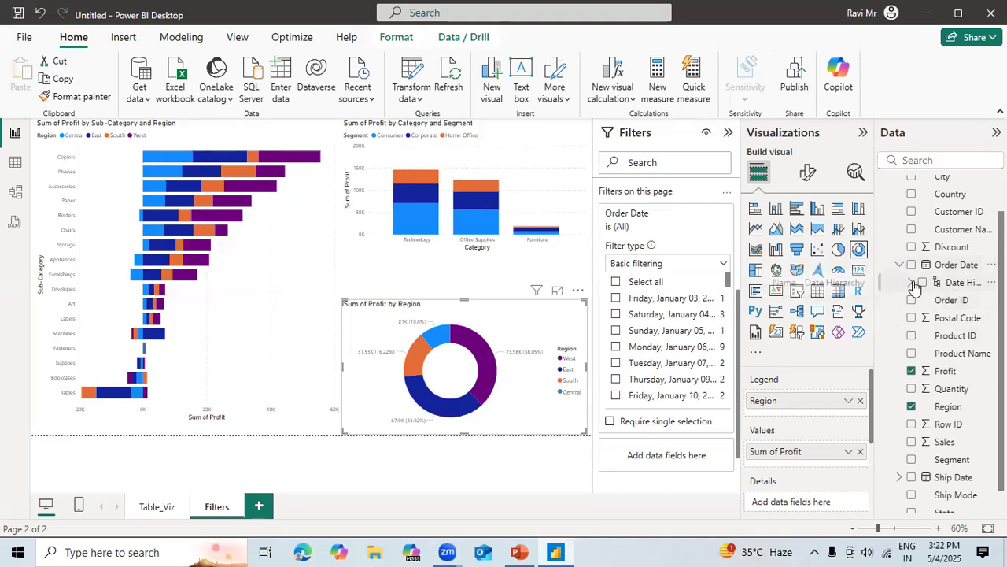
click(910, 282)
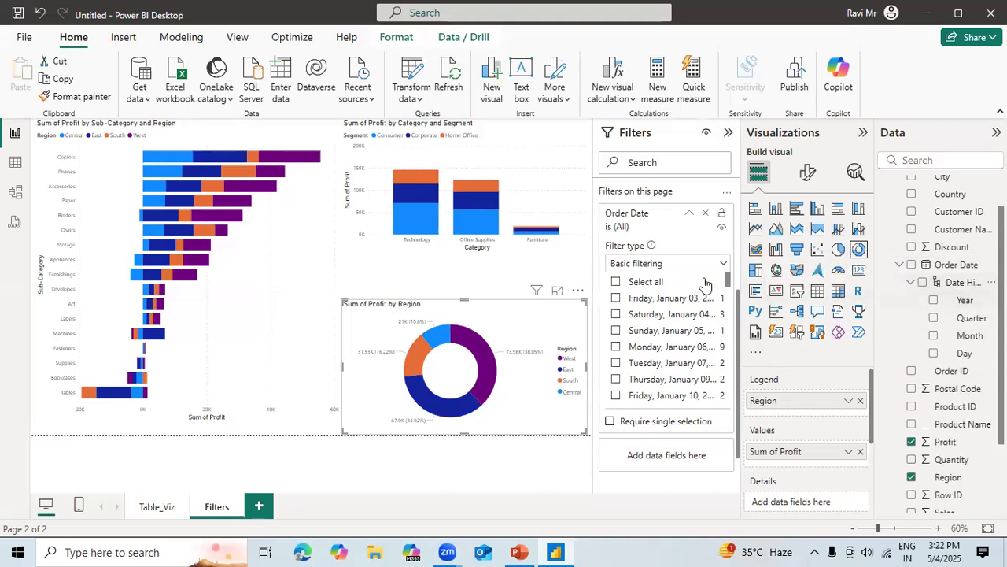
drag(705, 277, 674, 333)
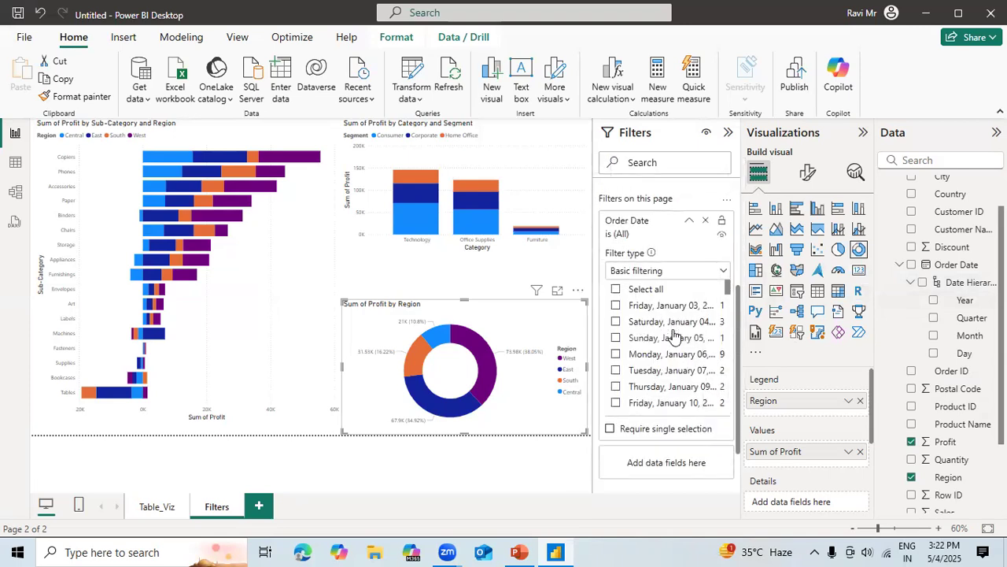
click(707, 223)
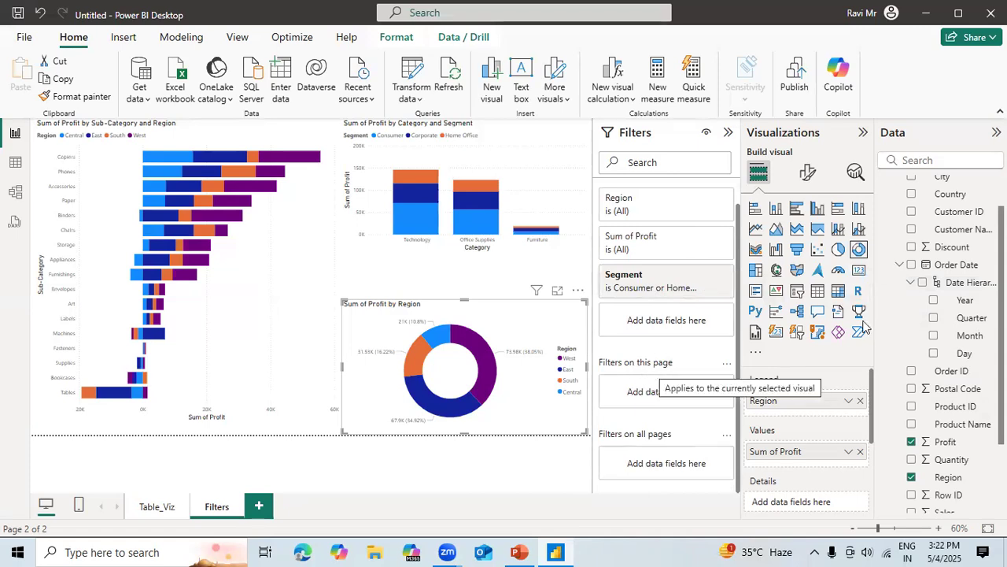
Add Order Date's Year as a visual-level filter on the donut chart, try the Top N type, and set it to basic filtering.
drag(963, 300, 709, 329)
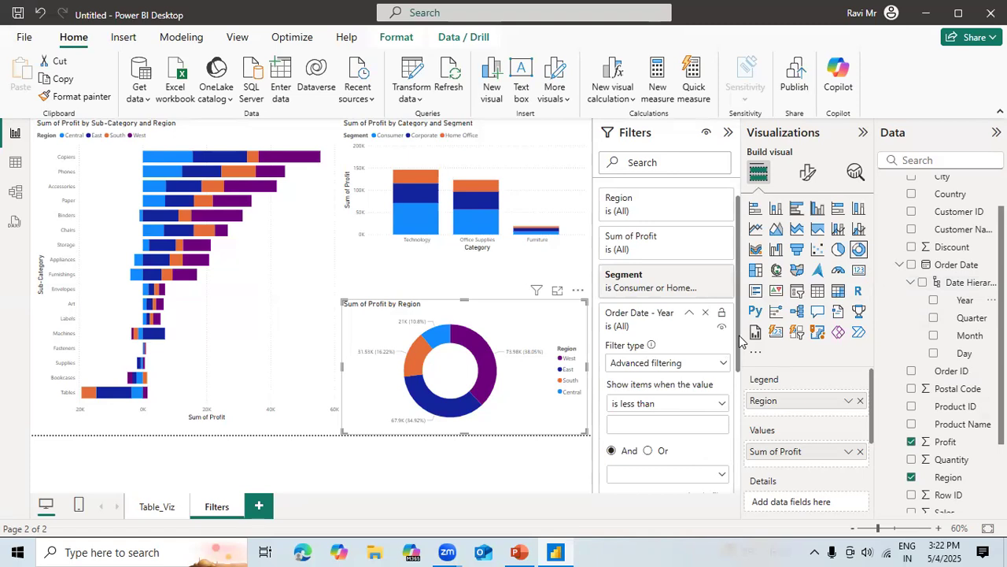
drag(742, 350, 739, 392)
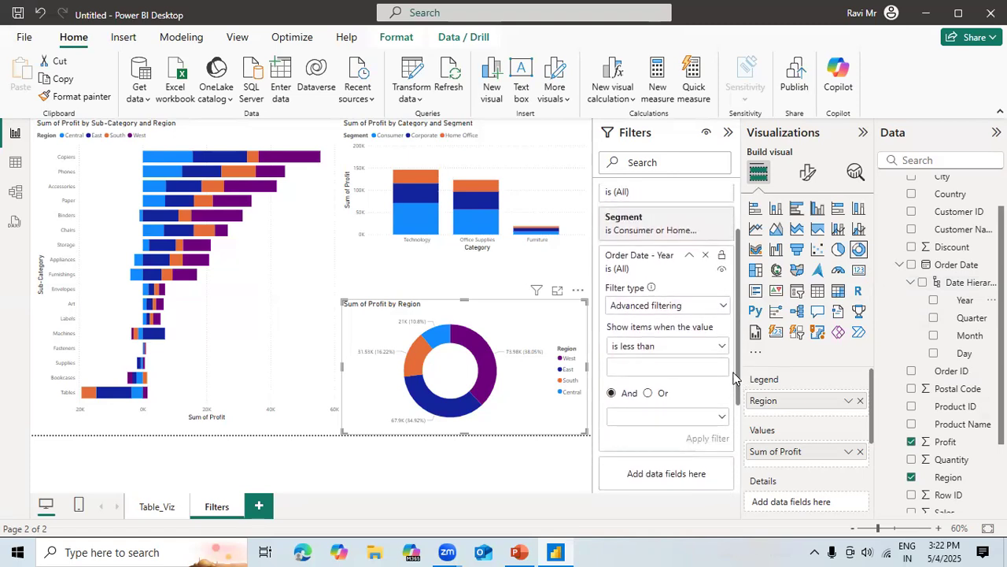
click(720, 306)
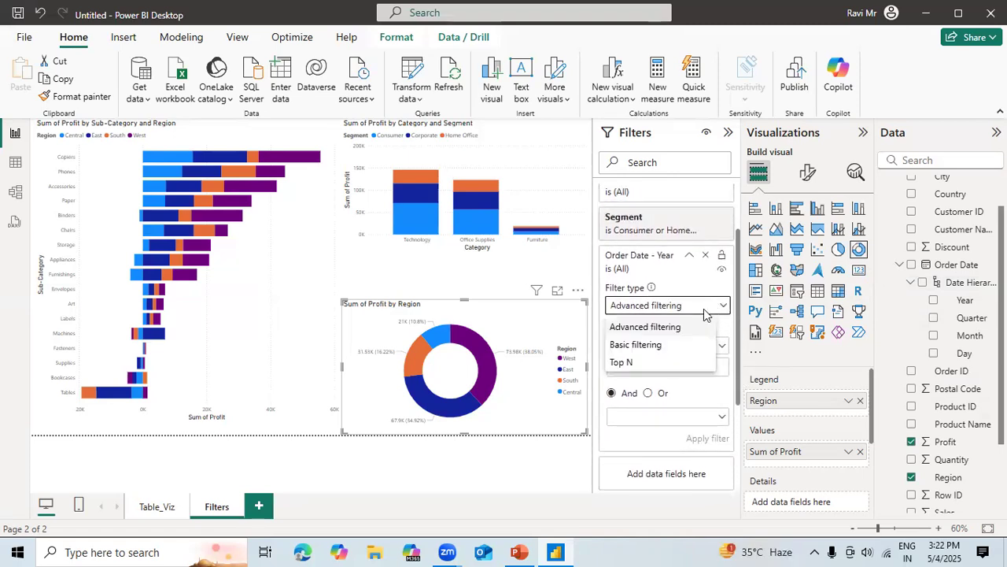
click(621, 362)
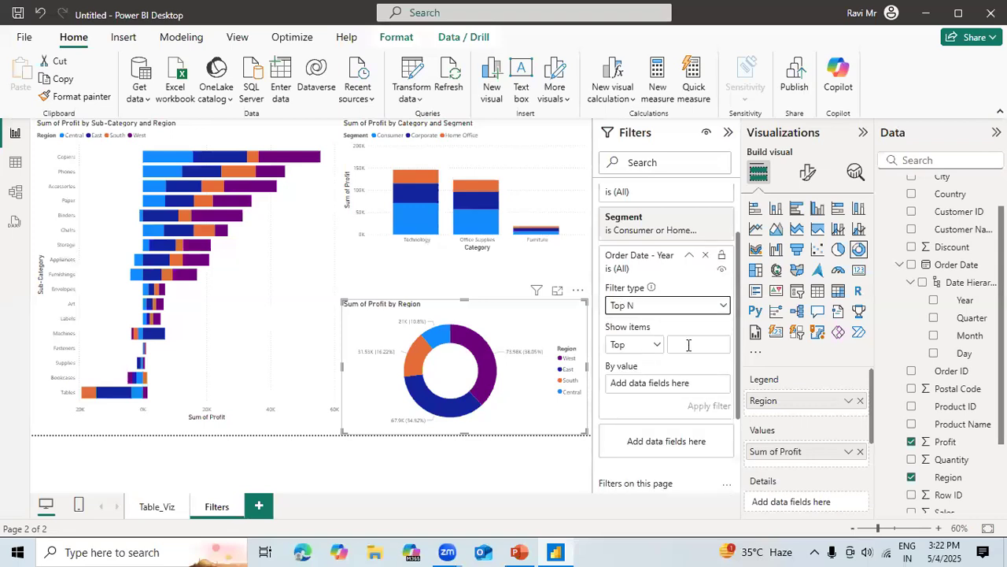
click(694, 306)
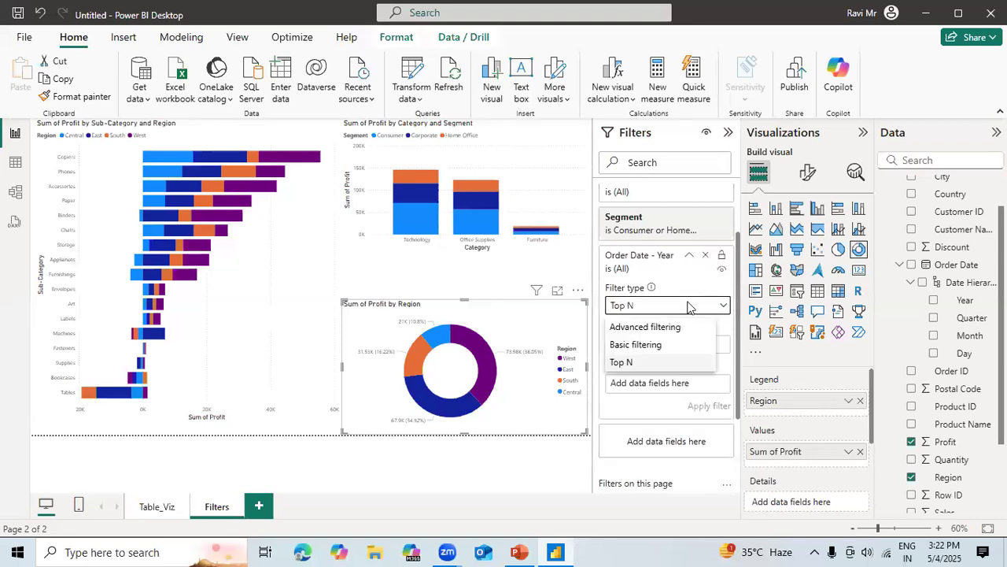
click(651, 328)
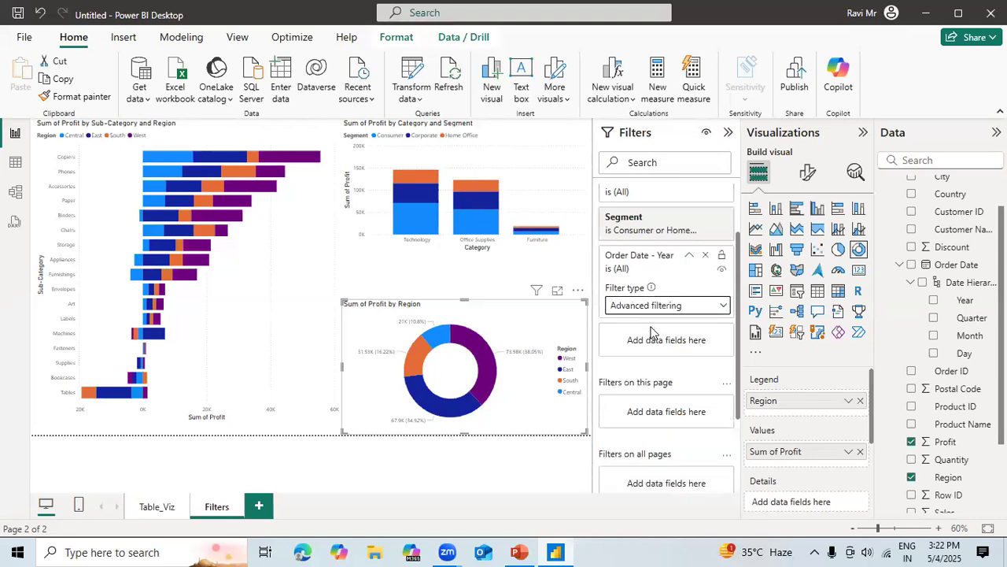
click(667, 309)
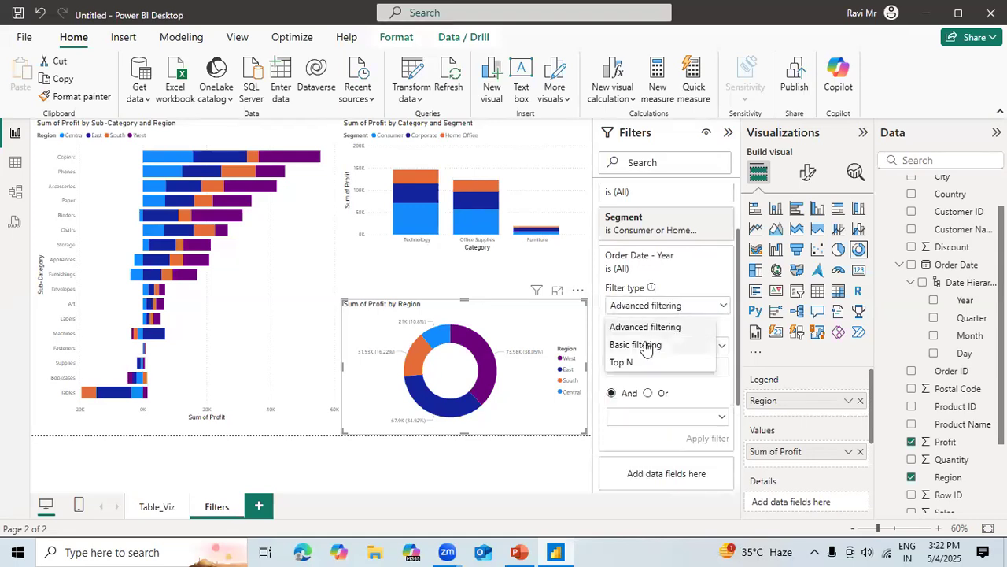
click(646, 346)
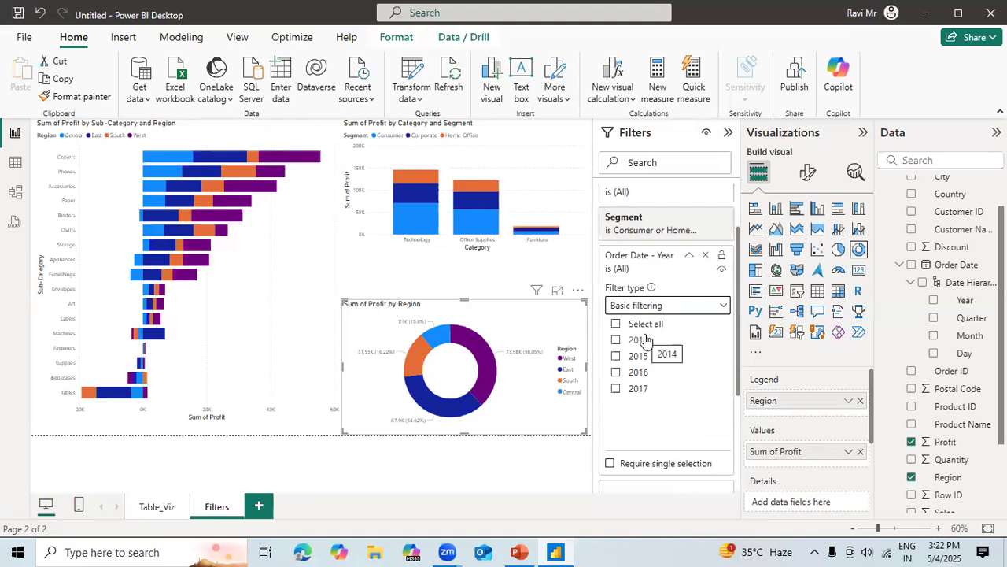
Test the donut chart's visual-level Year filter with 2017 and with 2016, and remove the filter.
click(616, 389)
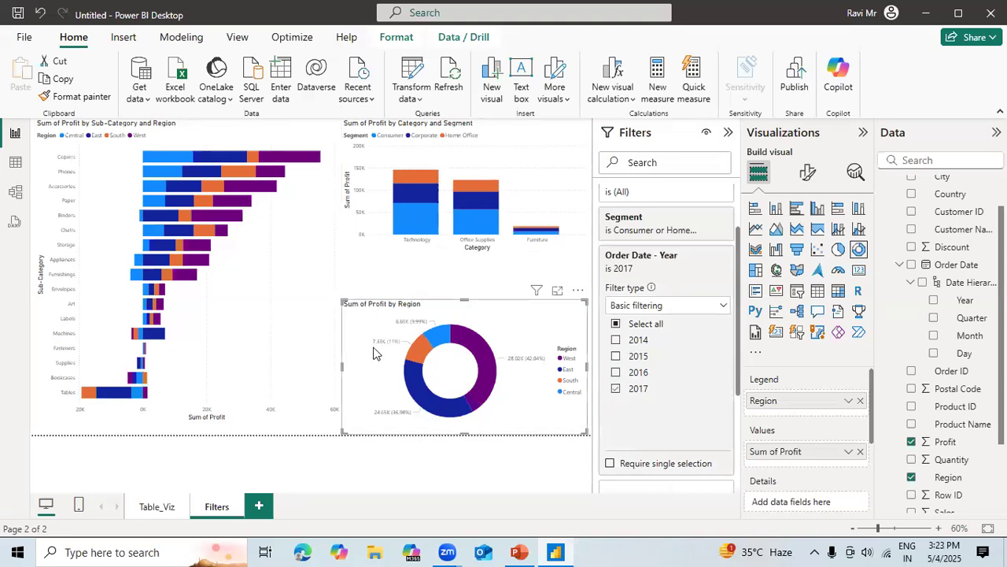
click(619, 391)
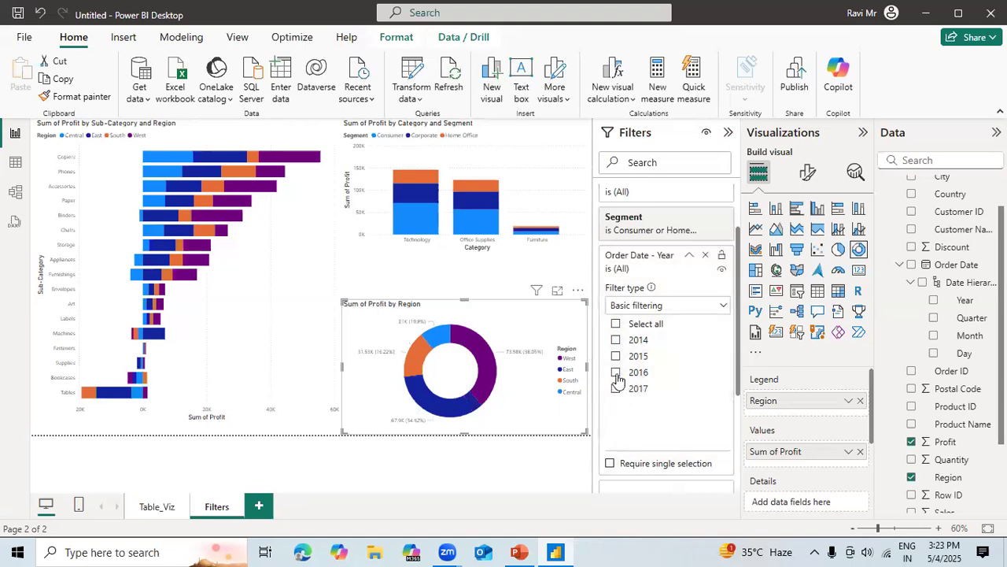
click(617, 374)
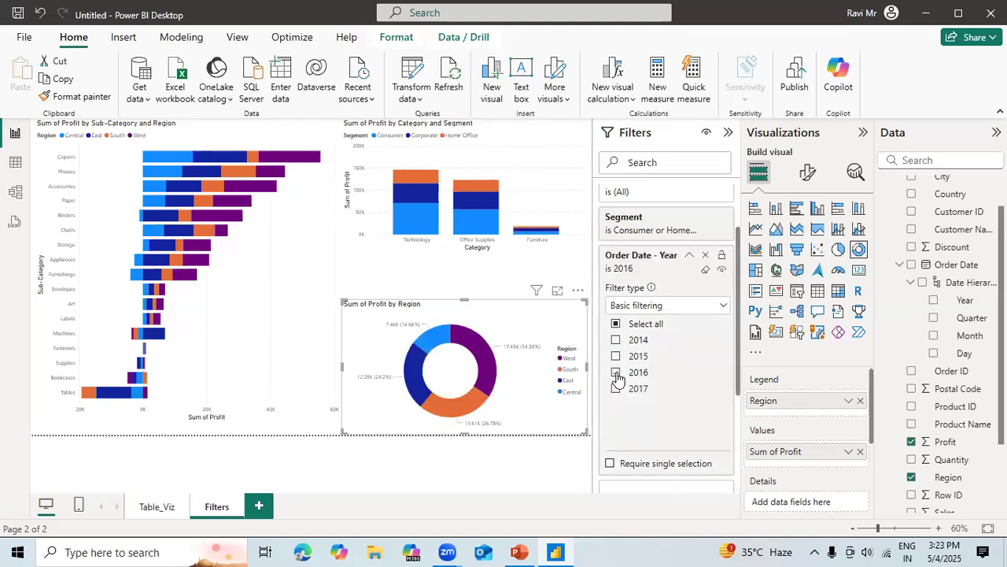
click(451, 288)
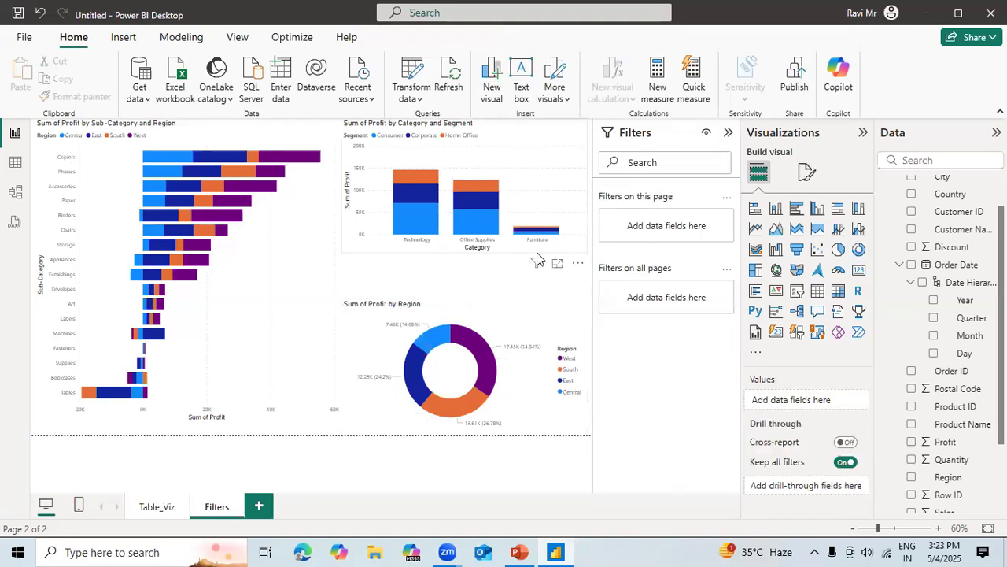
click(374, 318)
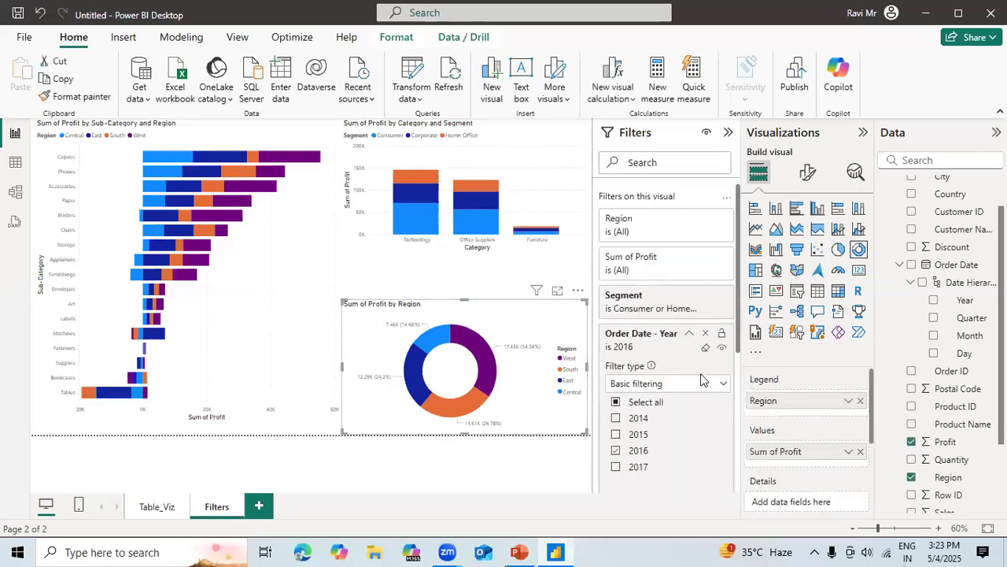
click(705, 338)
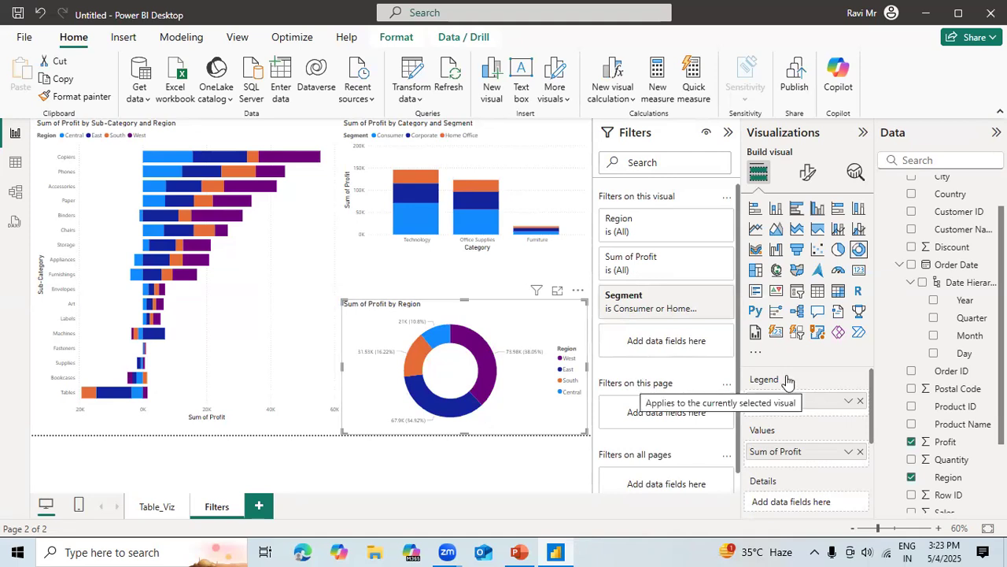
Add Order Date's Year as a page-level filter with no visual selected, using basic filtering limited to 2017.
drag(966, 305, 688, 388)
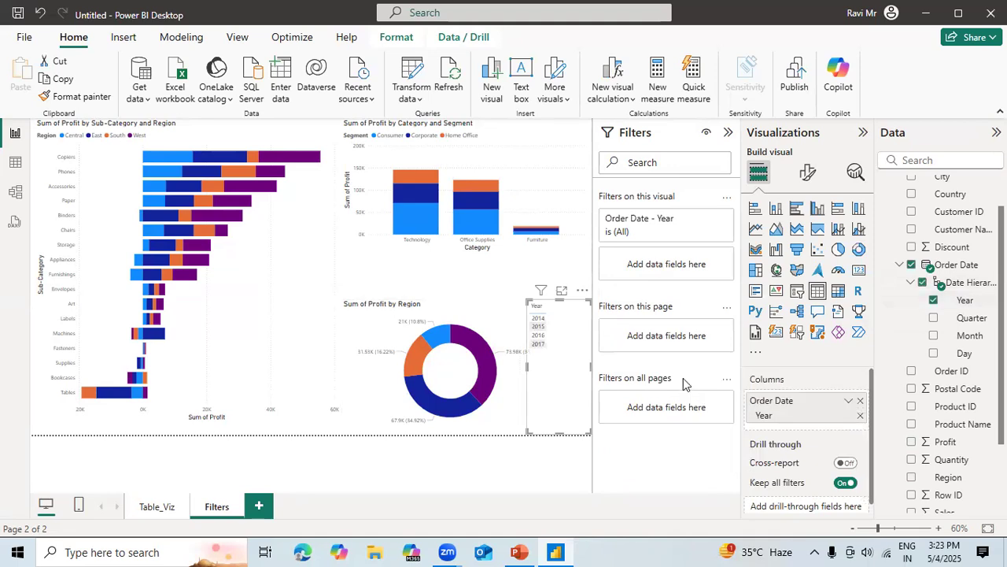
key(ctrl+z)
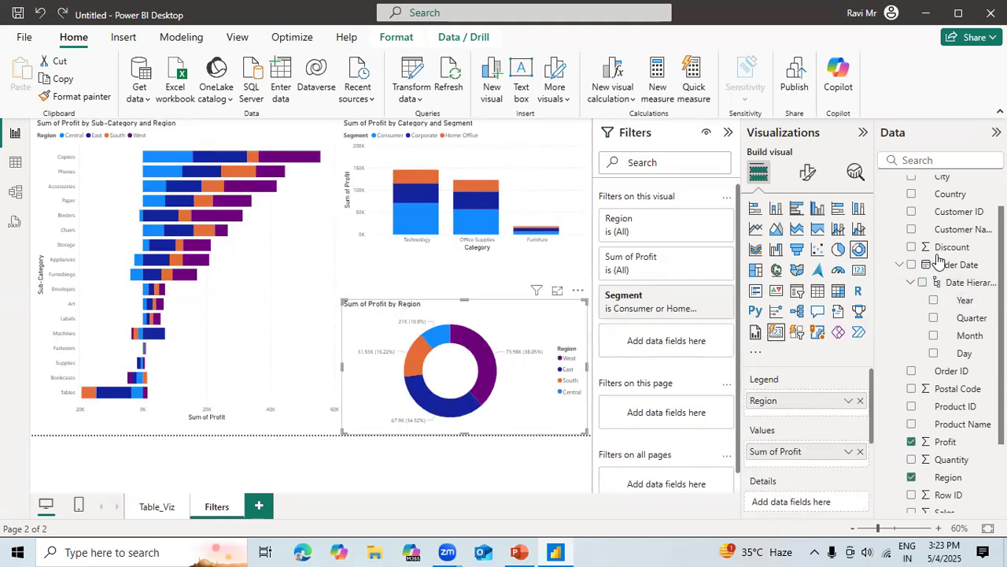
click(500, 278)
drag(968, 301, 700, 231)
drag(694, 229, 692, 236)
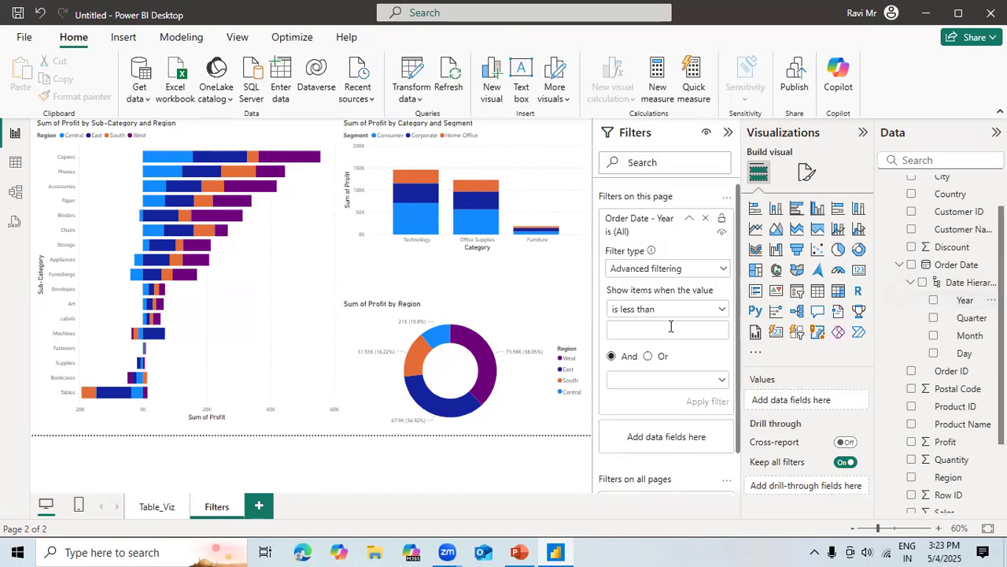
click(697, 271)
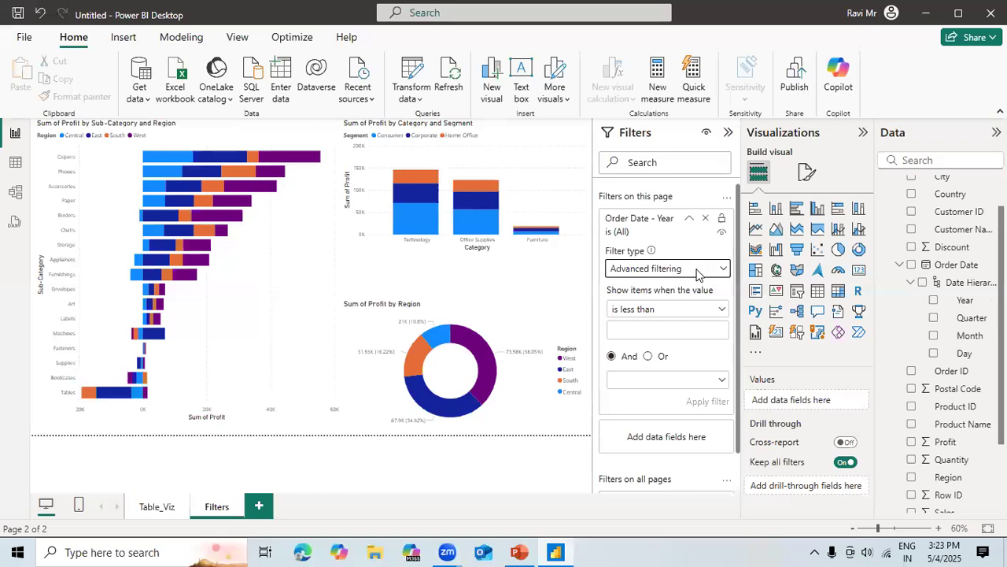
click(652, 308)
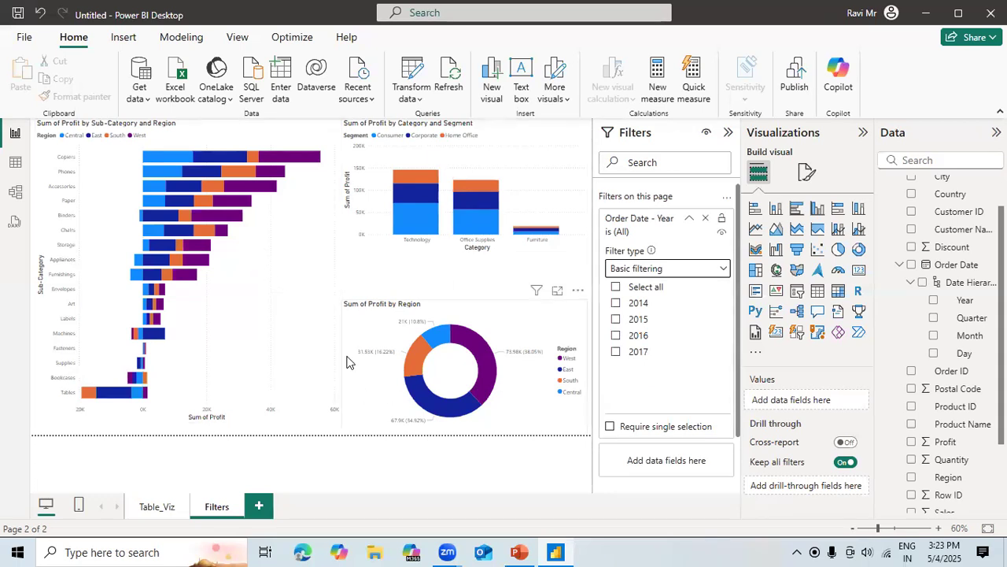
click(616, 354)
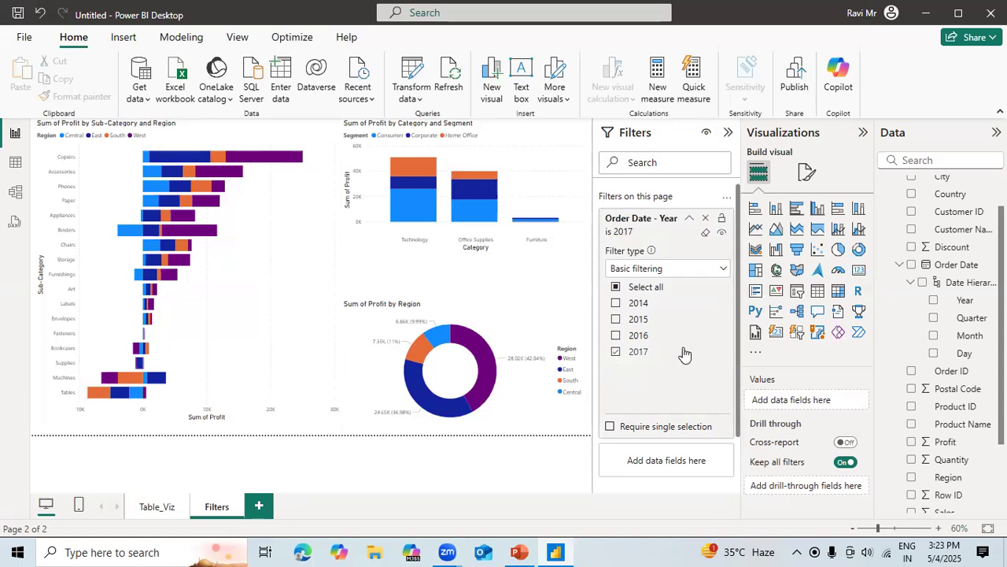
Try hiding and showing the page-level Year filter for report readers.
click(722, 233)
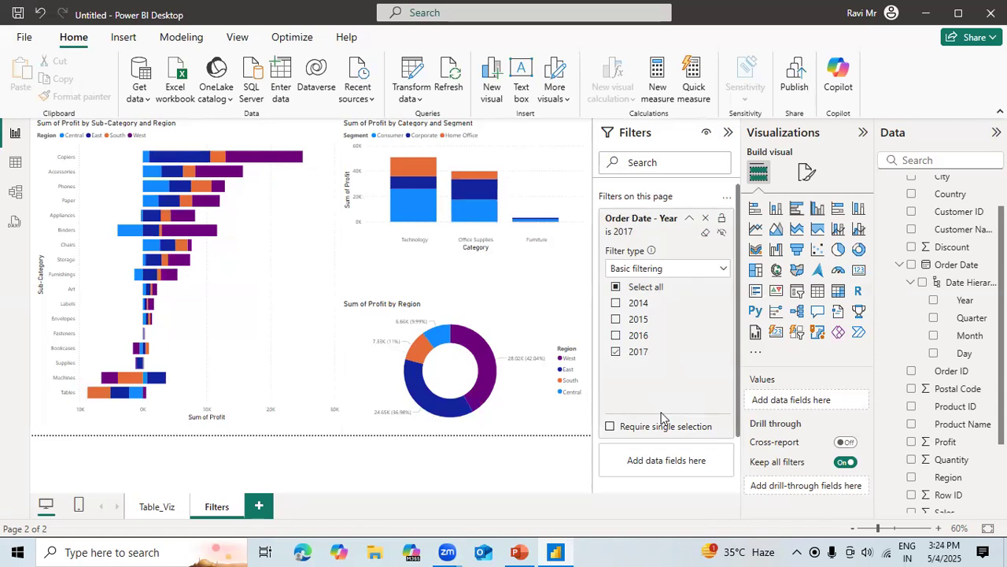
click(724, 234)
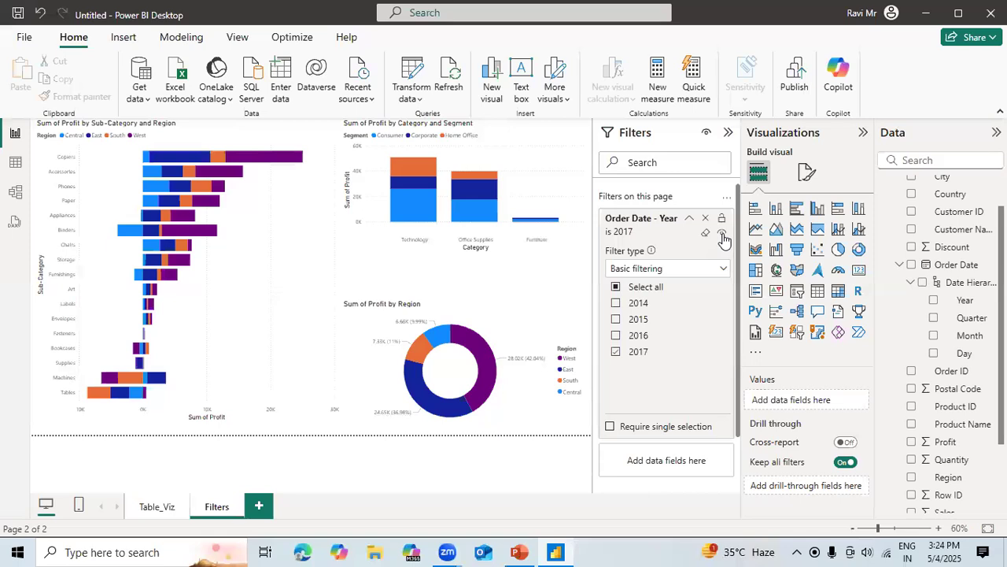
click(723, 233)
click(722, 226)
Inspect the visual-level filters of the Sum of Profit by Region donut chart, including Segment, and of the Sub-Category bar chart.
mouse_move(480, 354)
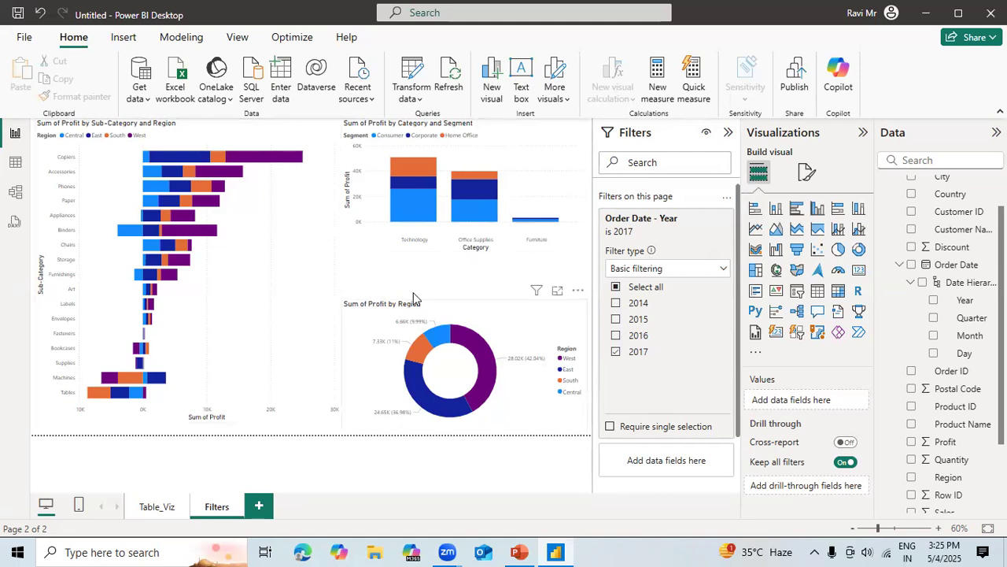
click(444, 319)
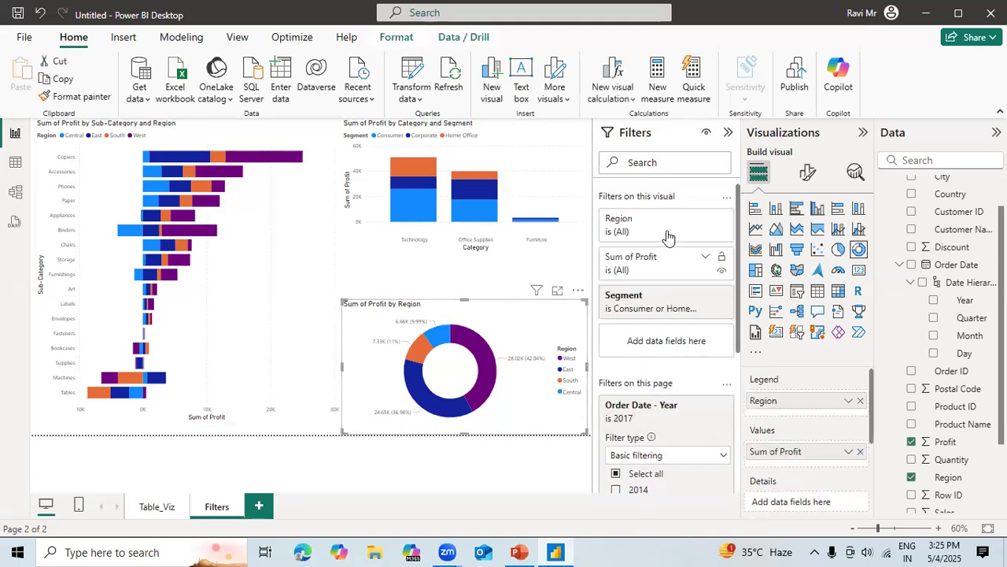
click(688, 297)
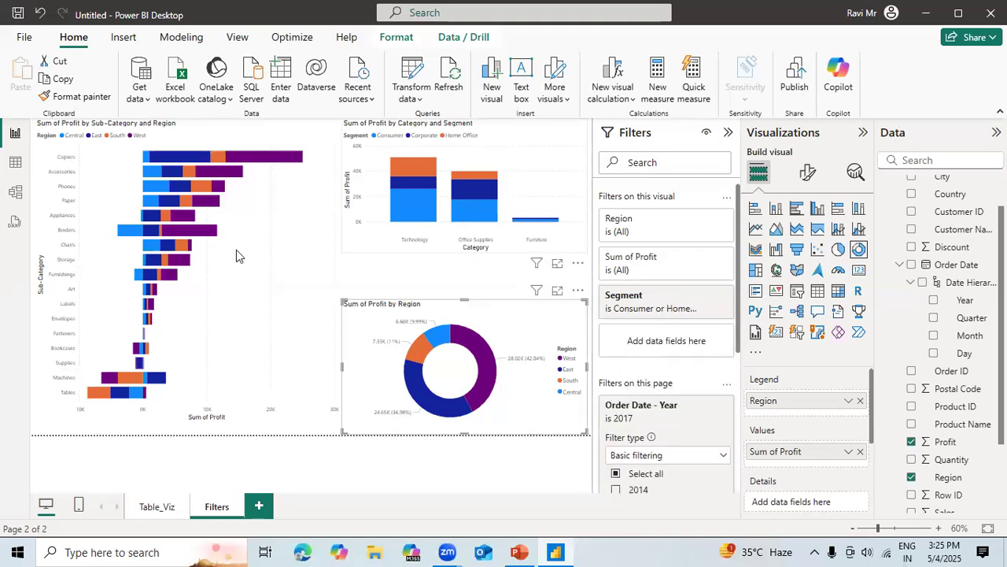
click(317, 259)
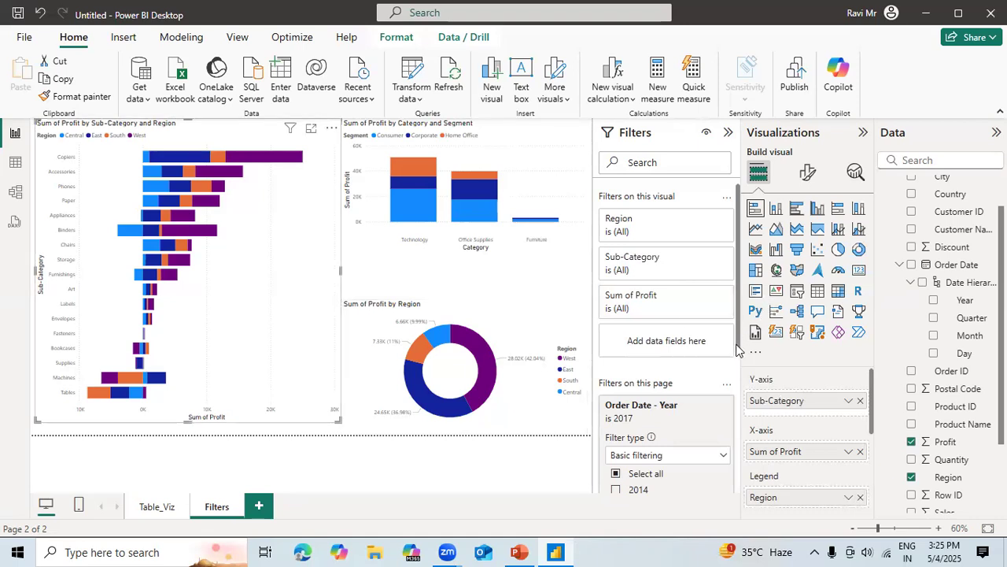
Require single selection on the page-level Order Date Year filter and choose 2017.
drag(739, 376, 737, 424)
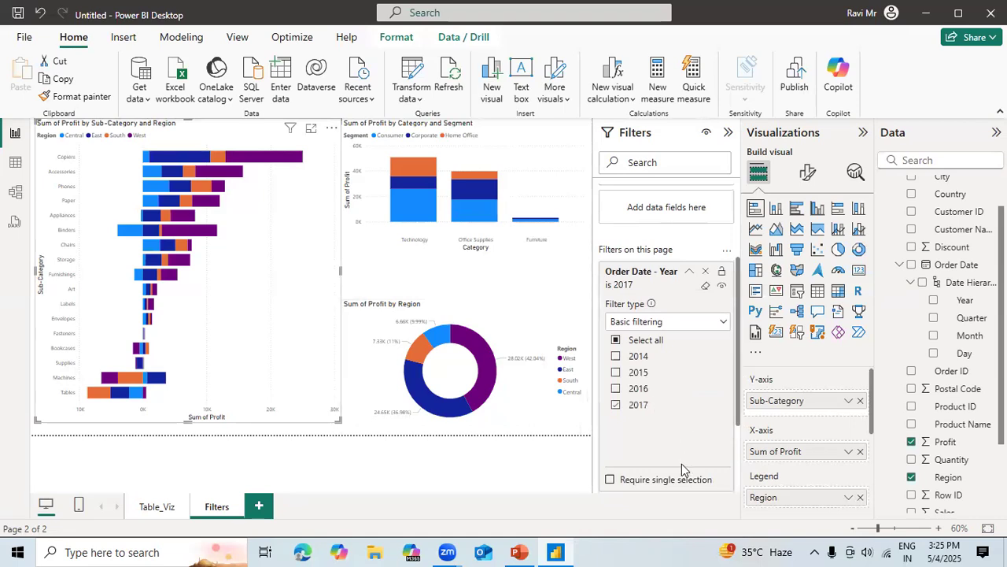
click(629, 482)
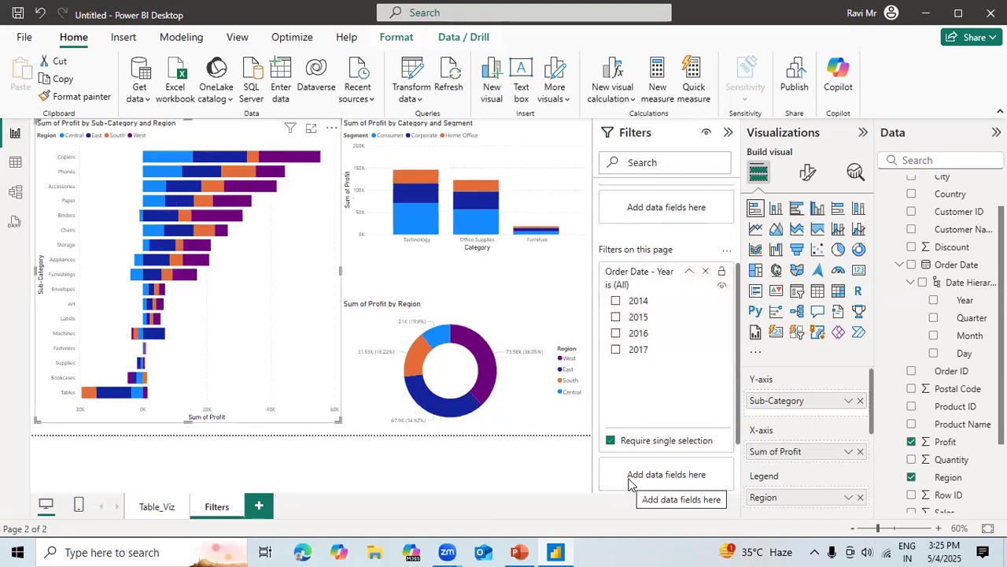
click(619, 350)
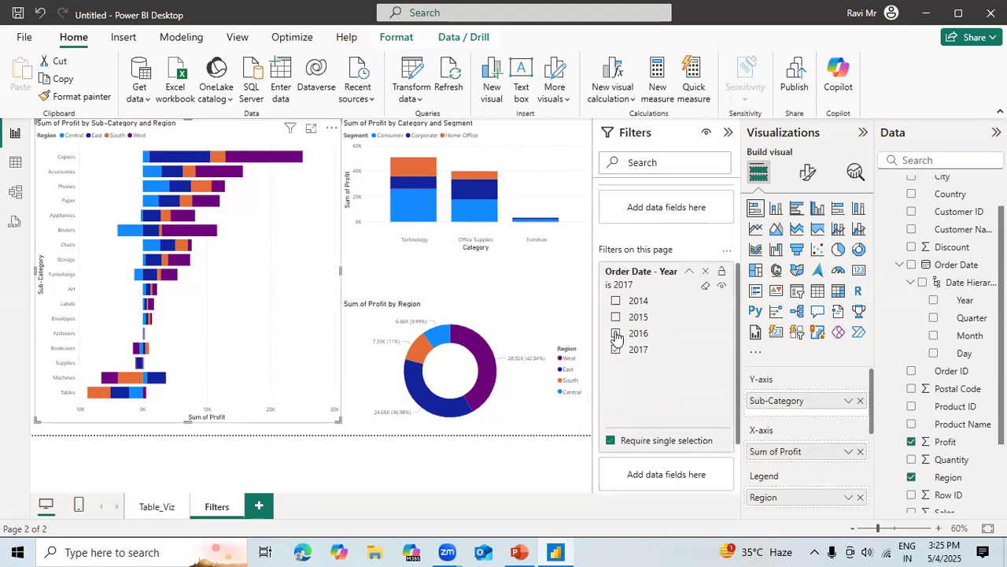
Test the page-level filter's single selection by switching the year through 2016, 2015 and 2014, and return to 2017.
click(617, 333)
click(616, 316)
click(616, 302)
click(616, 317)
click(616, 334)
click(616, 350)
Hide the whole Filters pane from report readers.
mouse_move(660, 443)
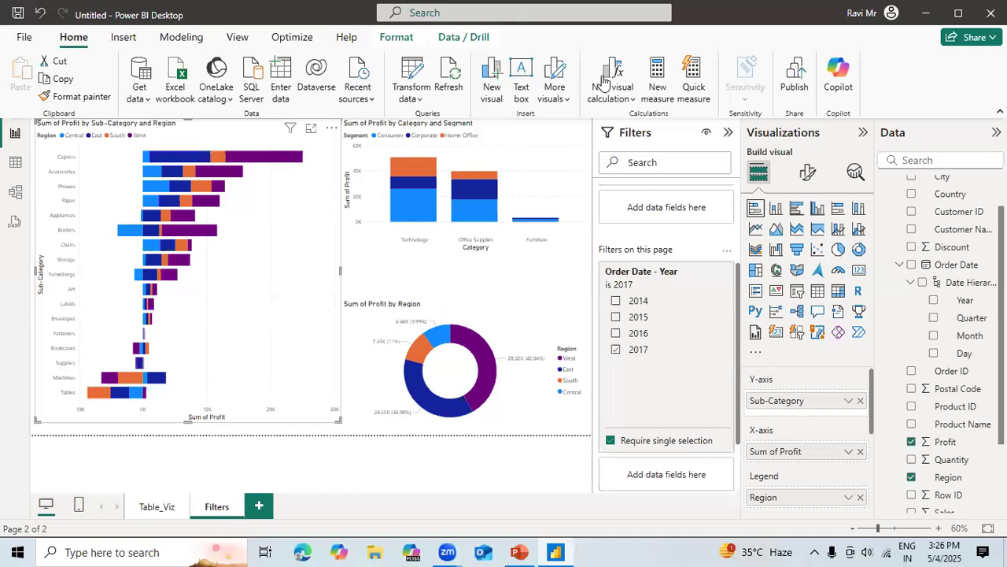
click(706, 136)
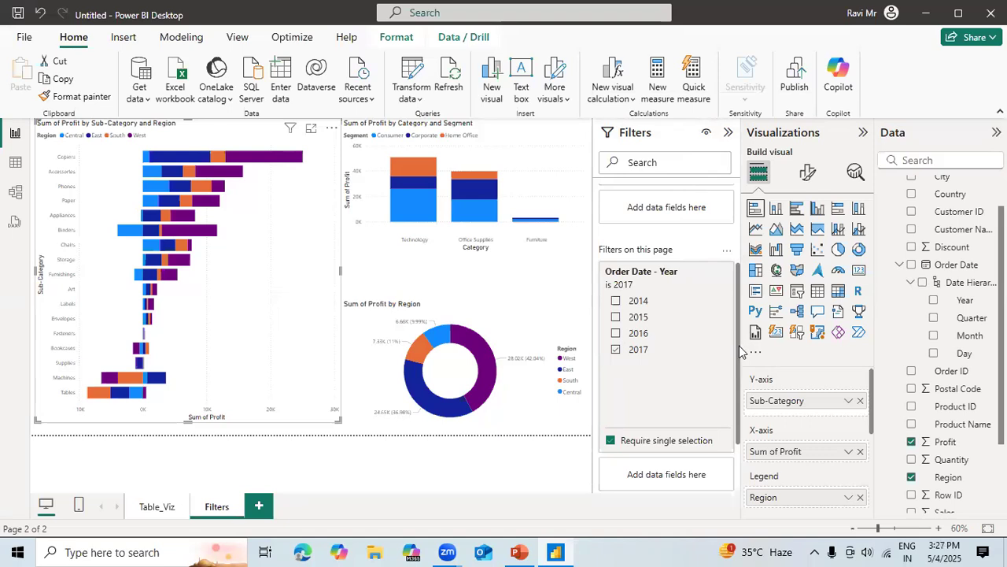
Remove the single-selection requirement from the page-level Order Date Year filter, try multiple year combinations, and leave only 2016 selected.
click(610, 440)
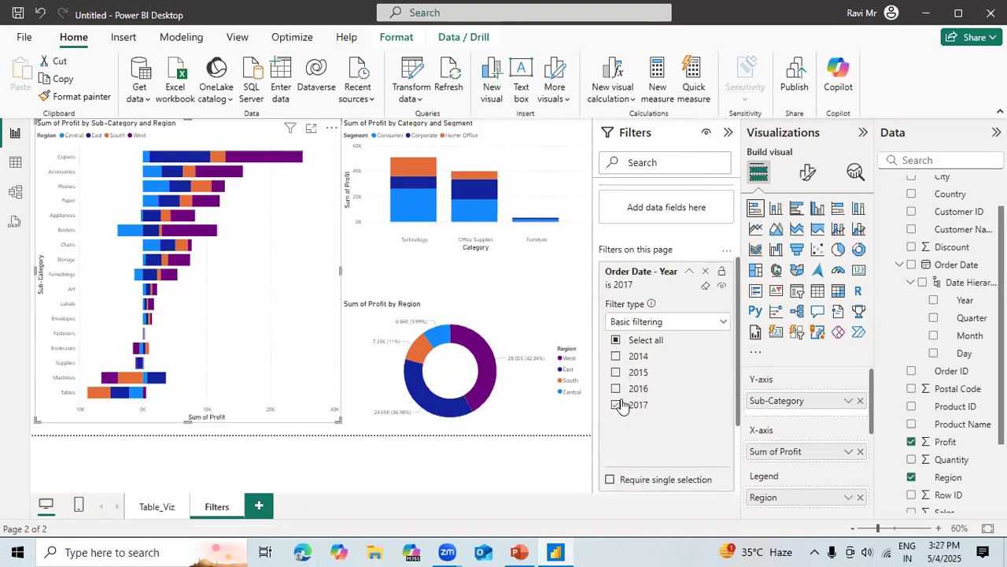
click(617, 357)
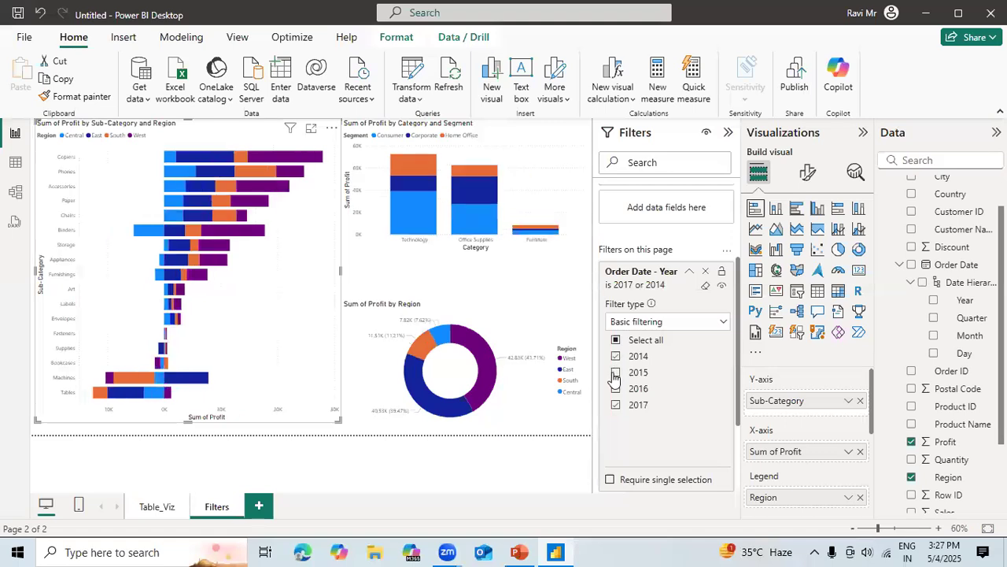
click(616, 373)
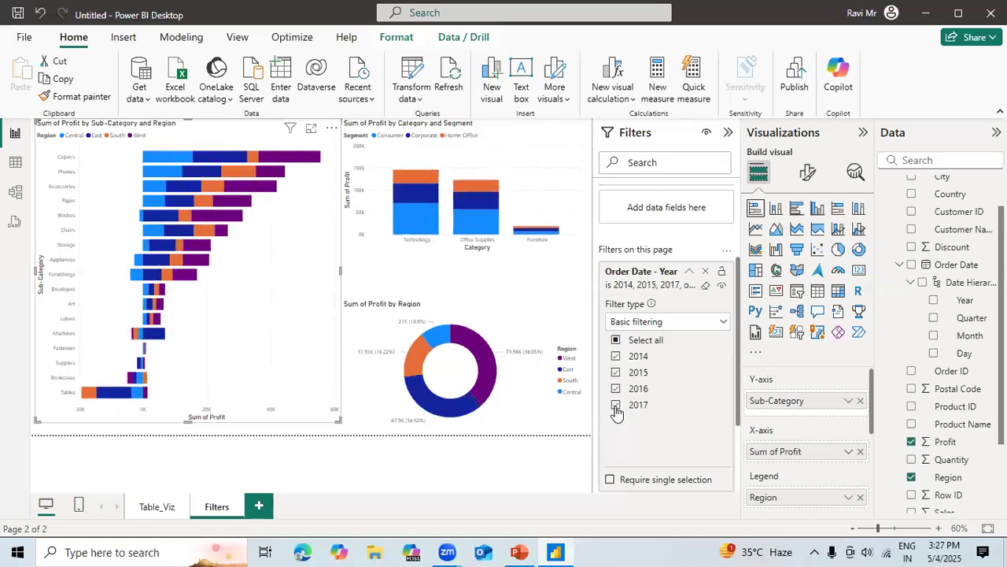
click(616, 405)
click(616, 388)
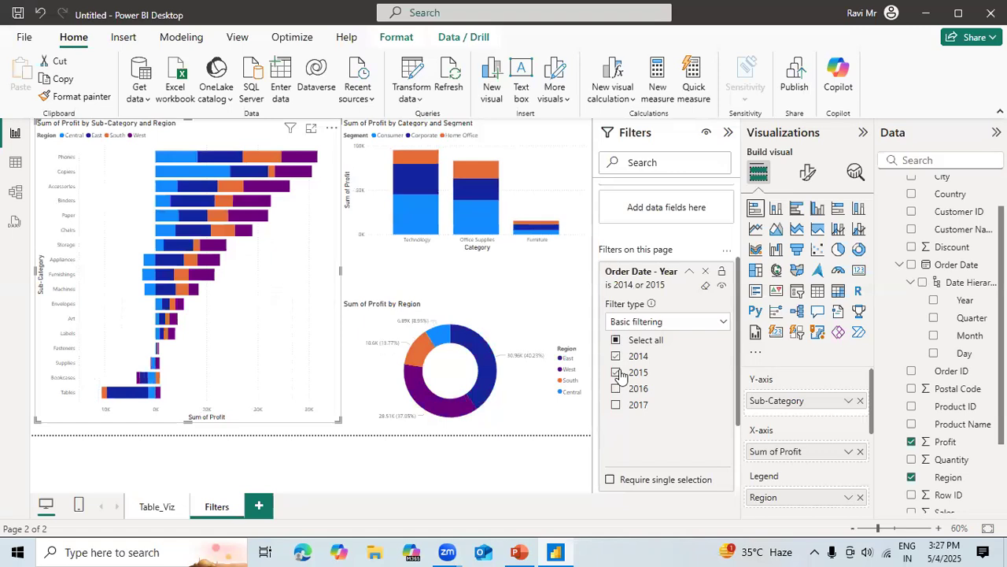
click(616, 372)
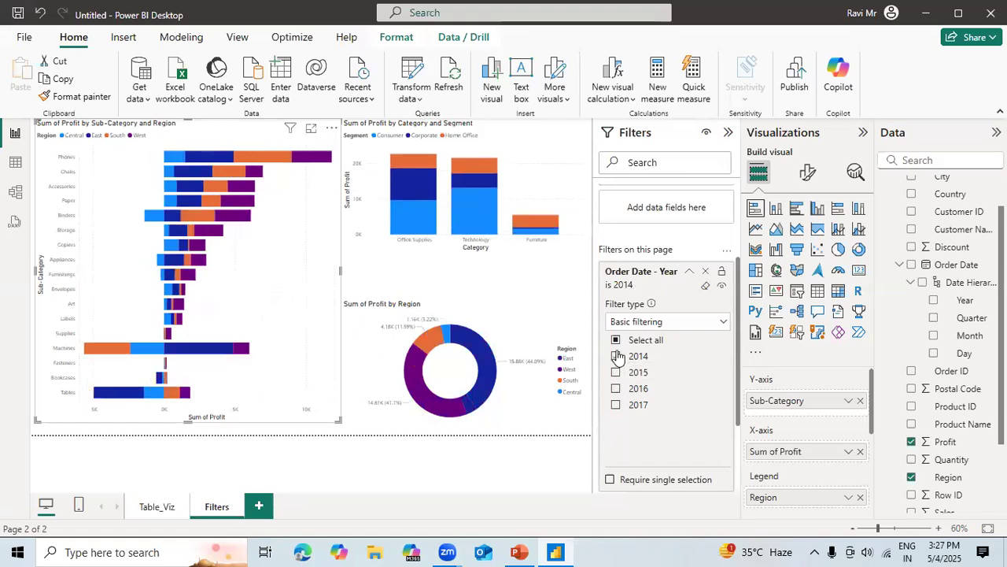
click(617, 356)
click(616, 388)
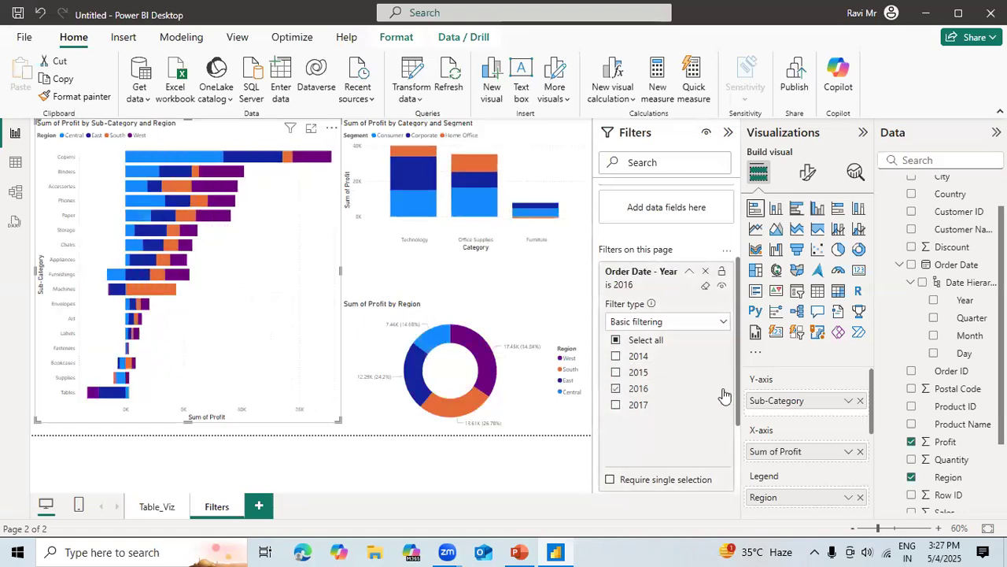
Examine the all-pages filter section and check whether the page-level year filter affects the Table_Viz page, returning to the Filters page.
drag(742, 401, 740, 486)
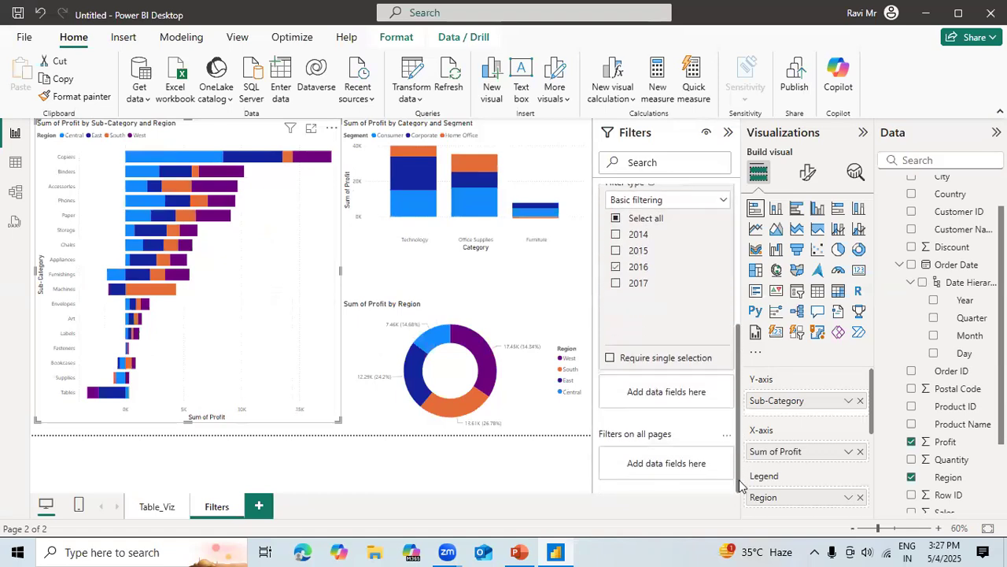
scroll(658, 453, up, 1)
scroll(657, 472, down, 1)
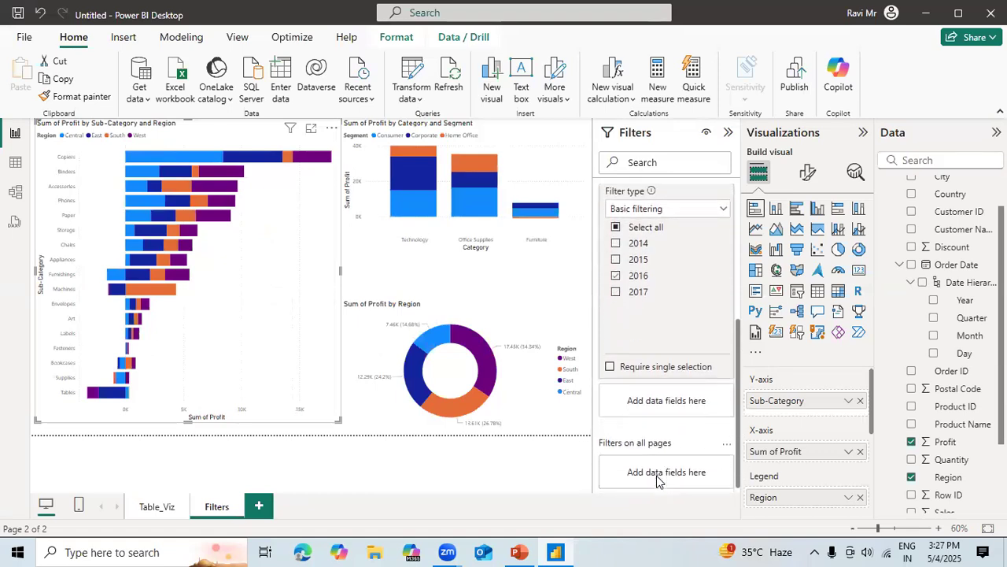
click(156, 506)
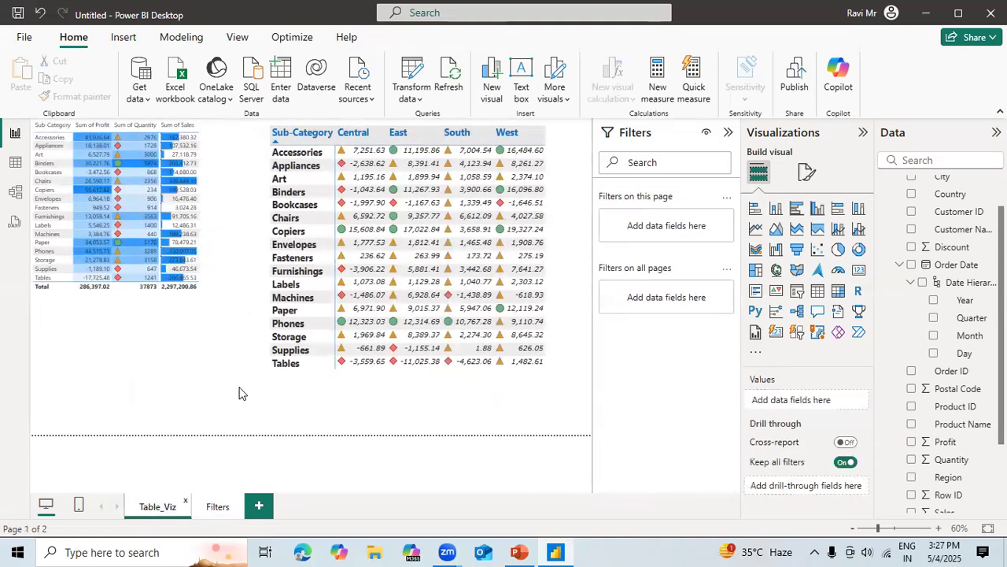
click(217, 505)
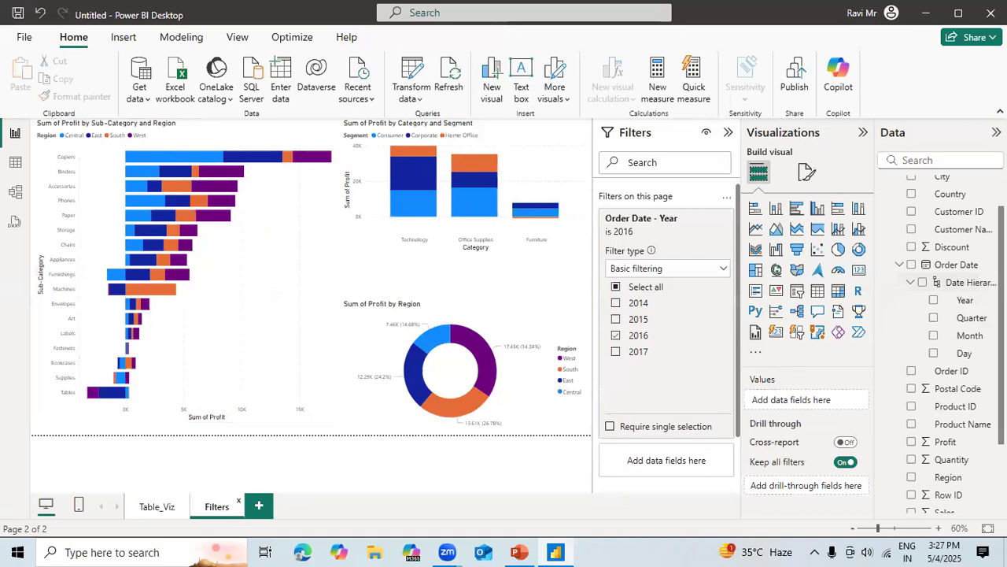
Add the City field from the Orders table as a filter on all pages.
scroll(968, 283, up, 2)
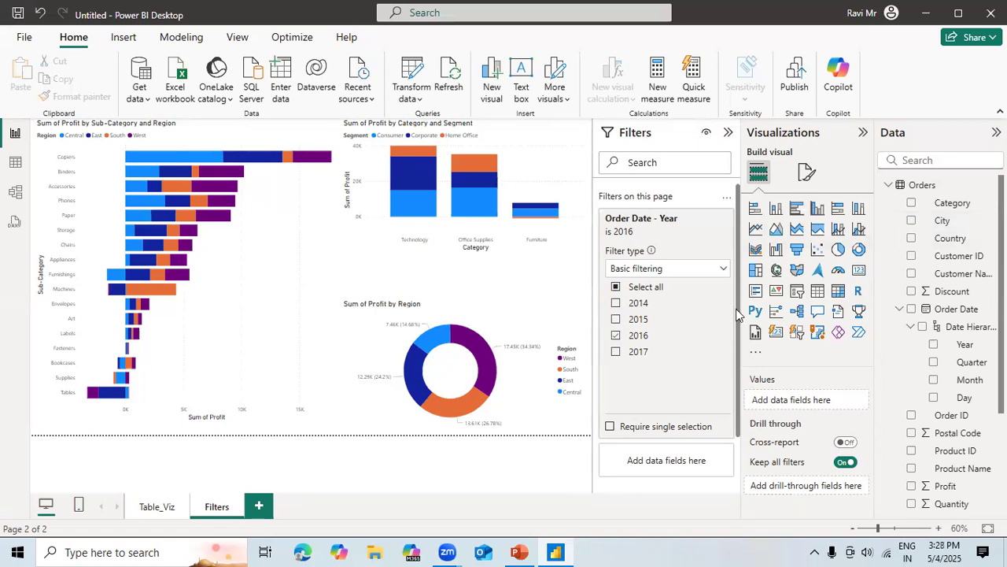
scroll(738, 449, down, 2)
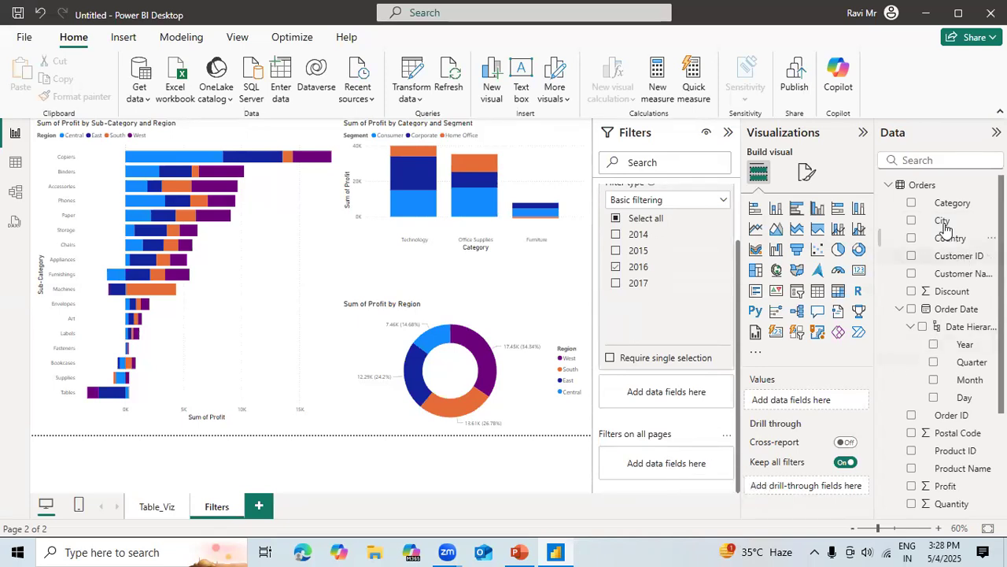
drag(942, 222, 716, 468)
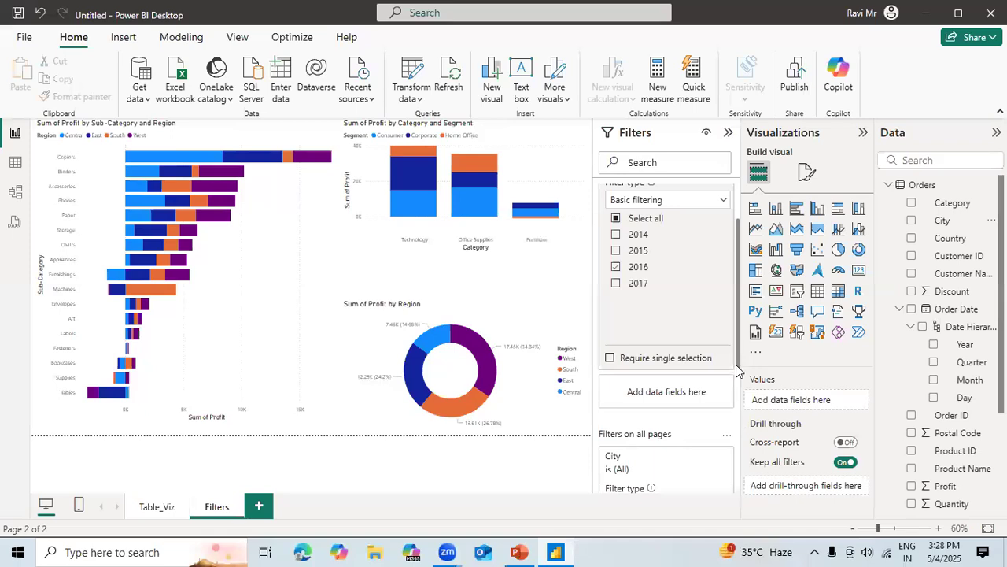
scroll(735, 441, down, 5)
scroll(735, 466, down, 2)
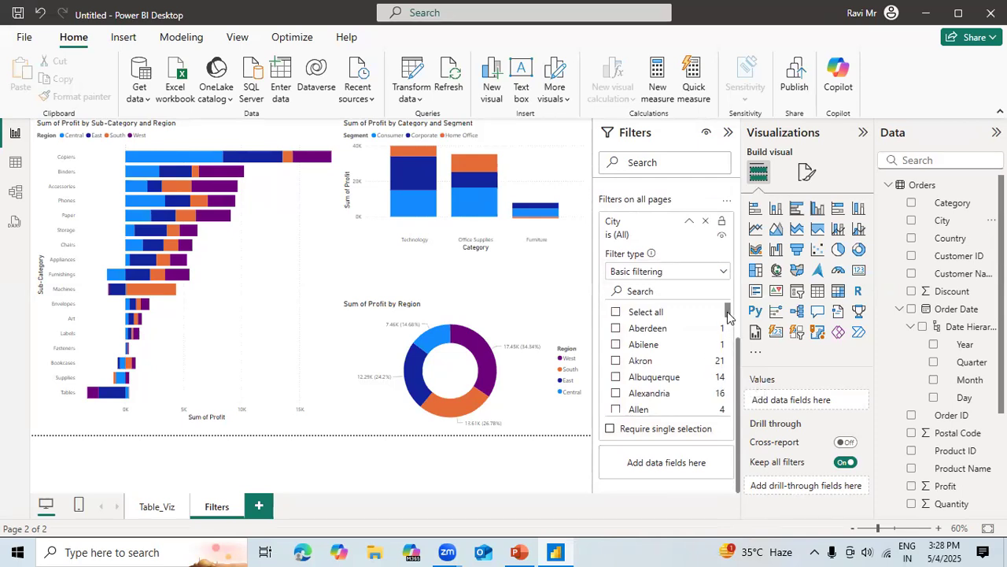
Restrict the all-pages City filter to Woodland, Woodstock, Yonkers, York, Yucaipa and Yuma.
click(728, 337)
drag(728, 332, 730, 398)
scroll(731, 402, up, 1)
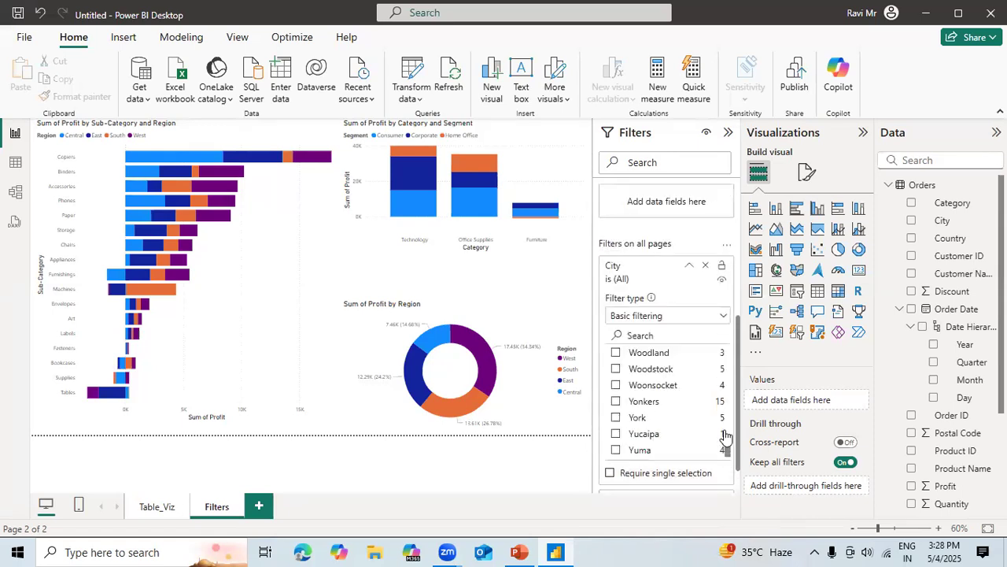
click(616, 401)
click(616, 369)
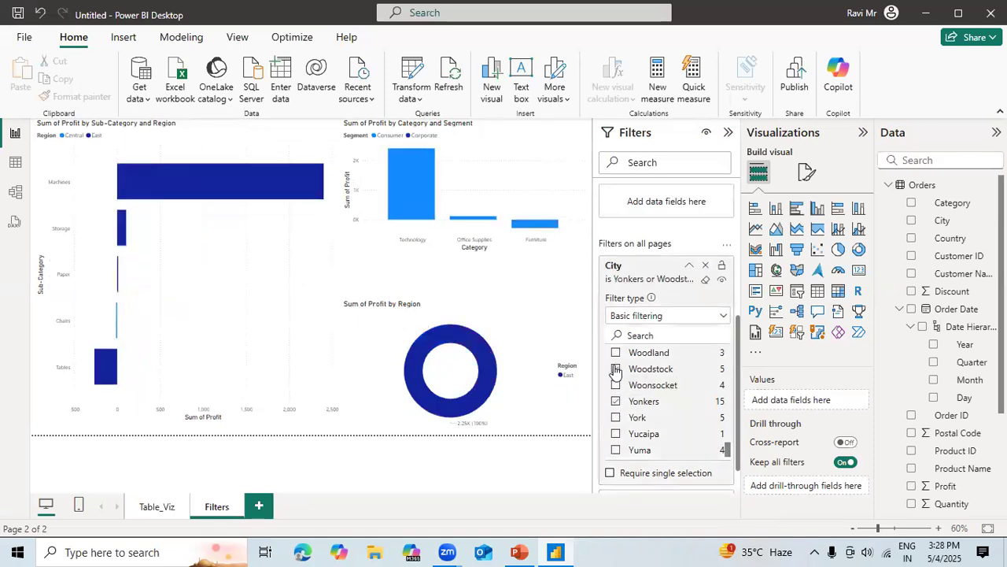
click(616, 353)
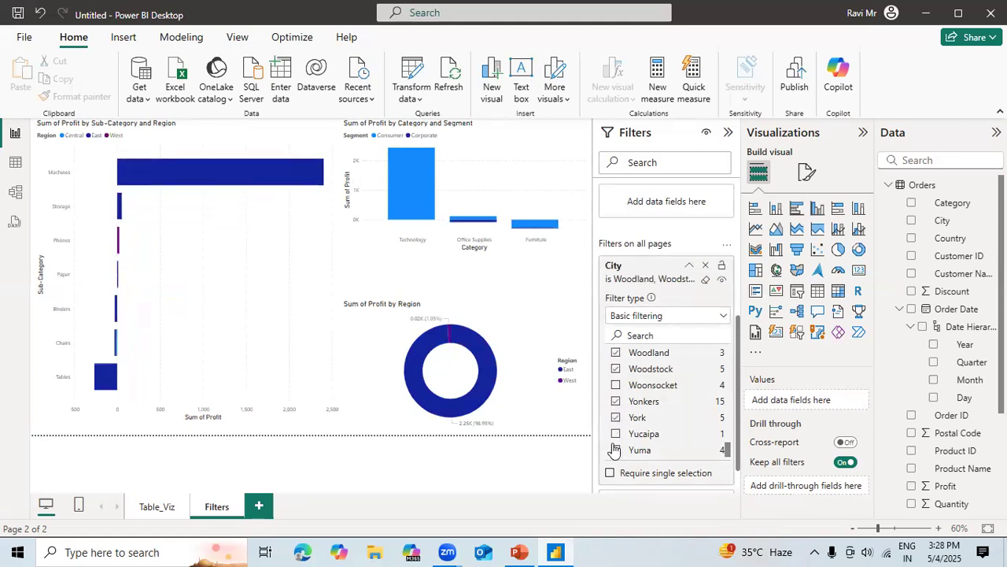
click(615, 450)
click(617, 434)
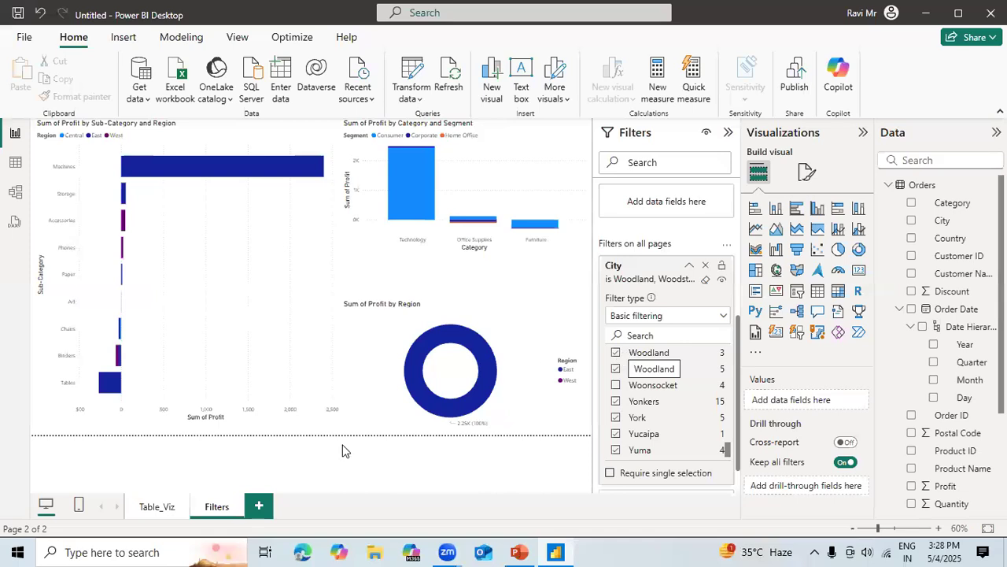
Check the City filter's effect on the Table_Viz page, select all cities again, and return to the Filters page's City filter.
click(159, 508)
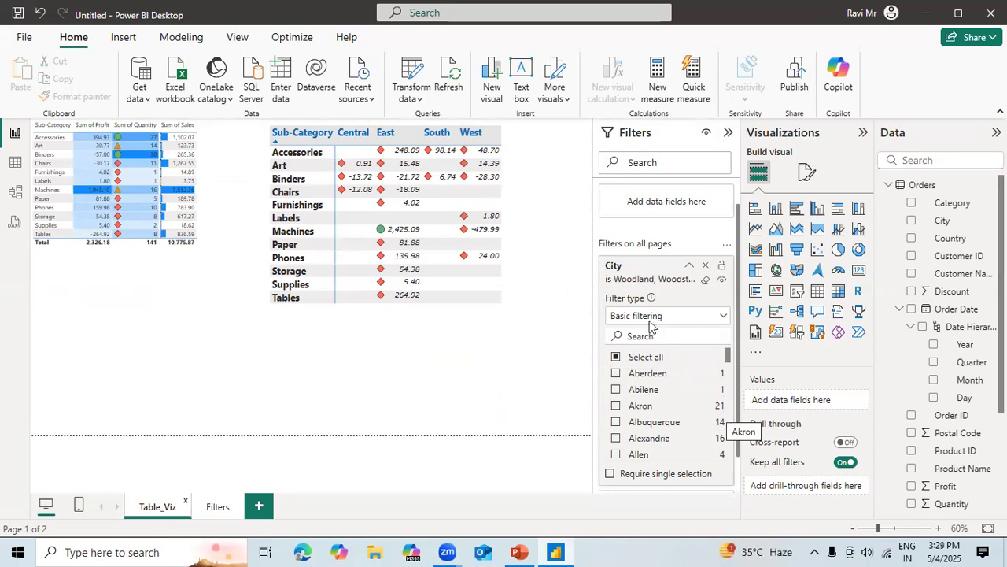
click(616, 358)
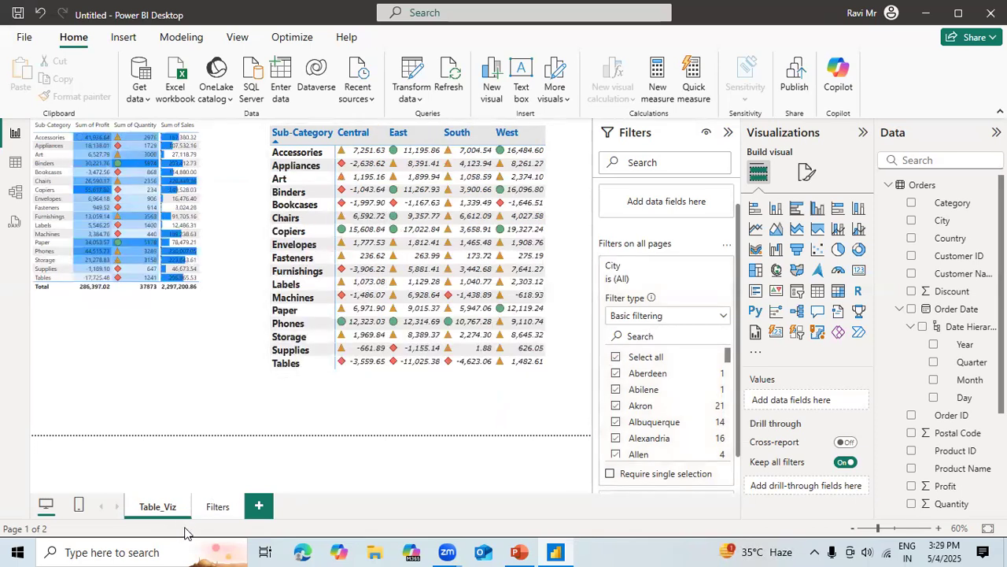
click(213, 507)
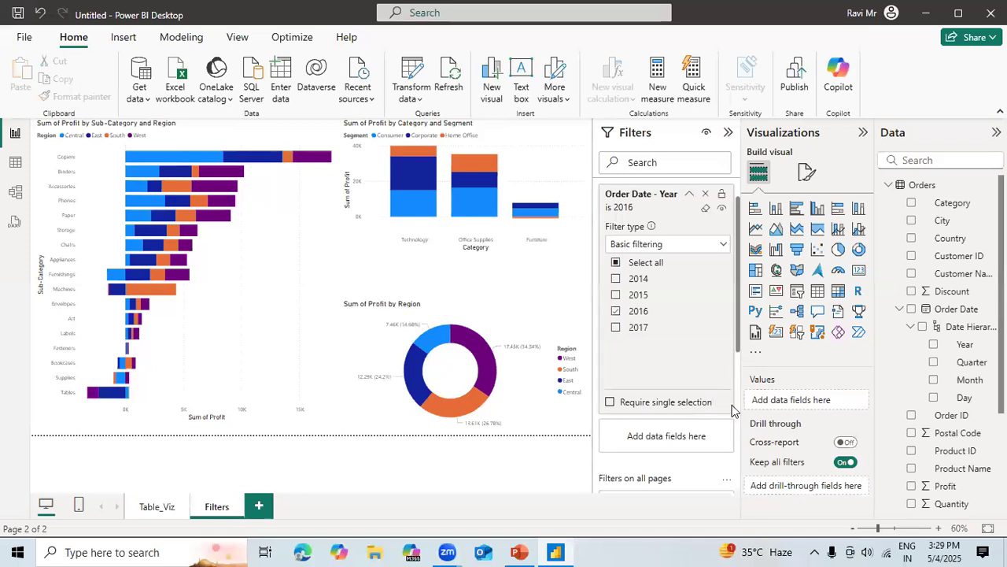
scroll(738, 392, down, 3)
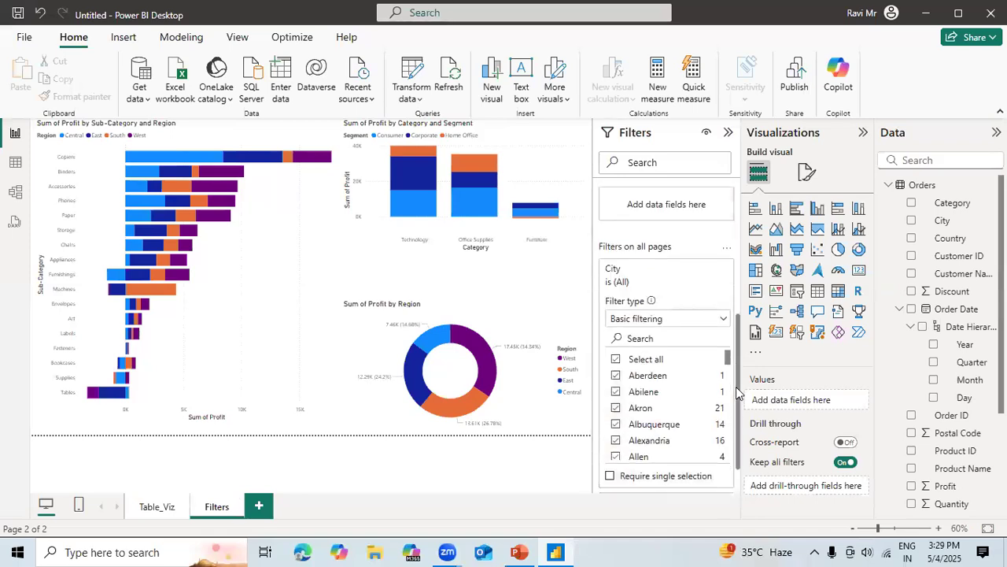
drag(738, 391, 738, 424)
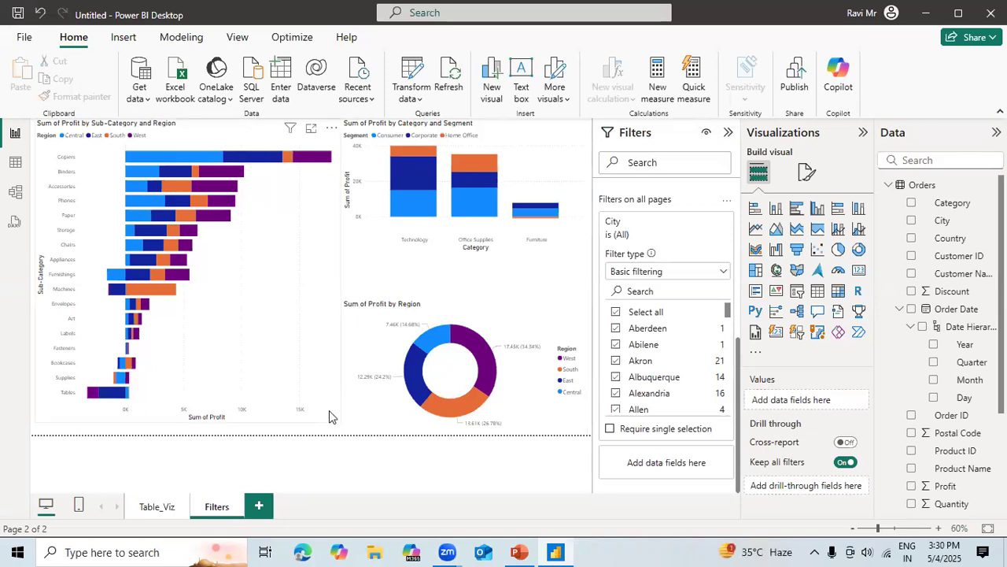
With no visual selected, try different canvas background transparencies for the Filters page and set it to 34%.
click(350, 425)
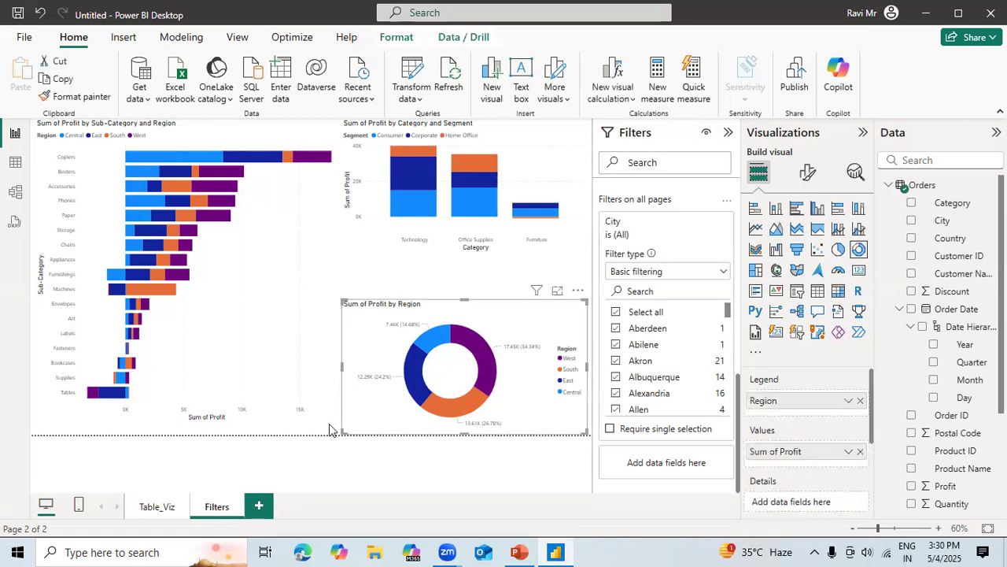
click(328, 429)
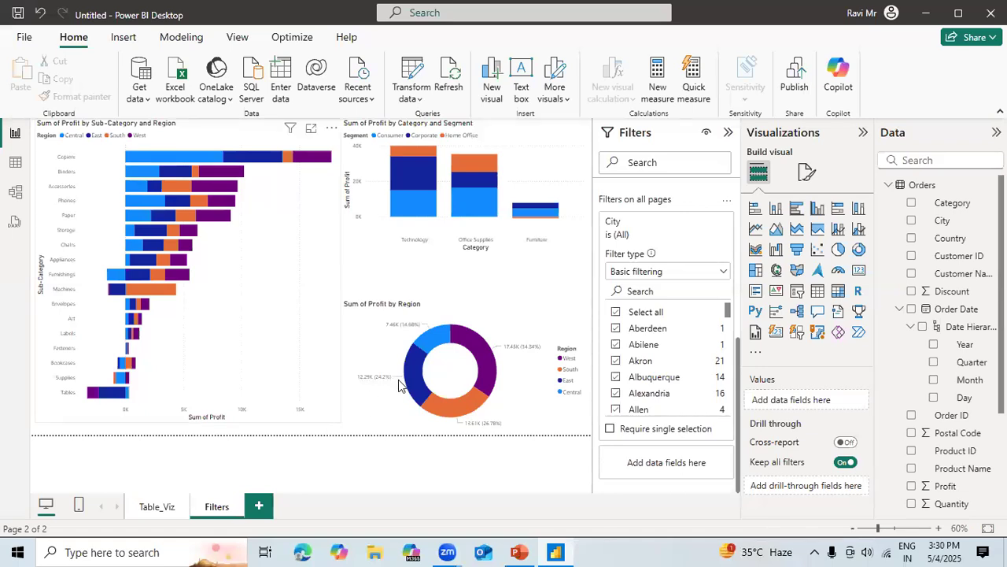
click(808, 172)
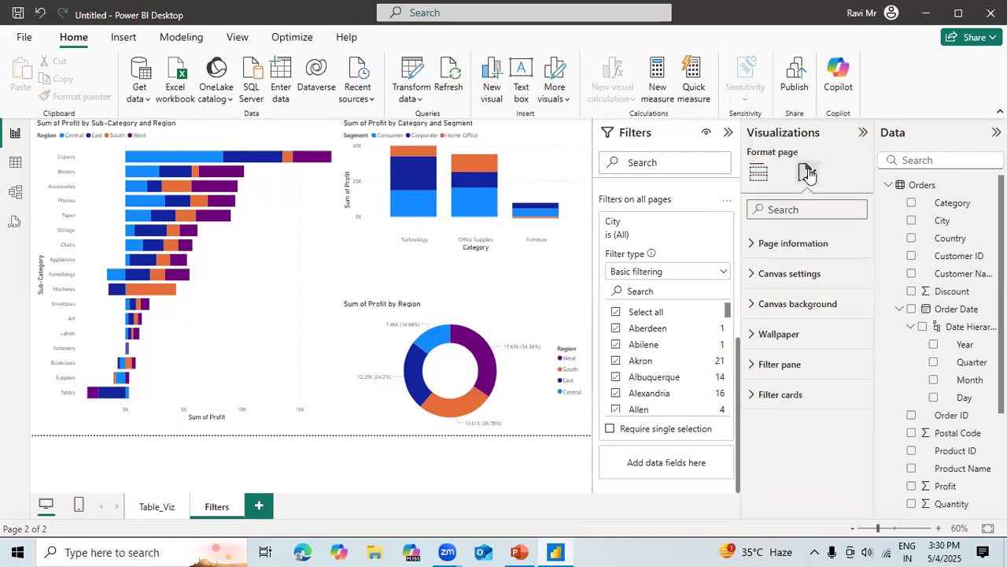
click(795, 307)
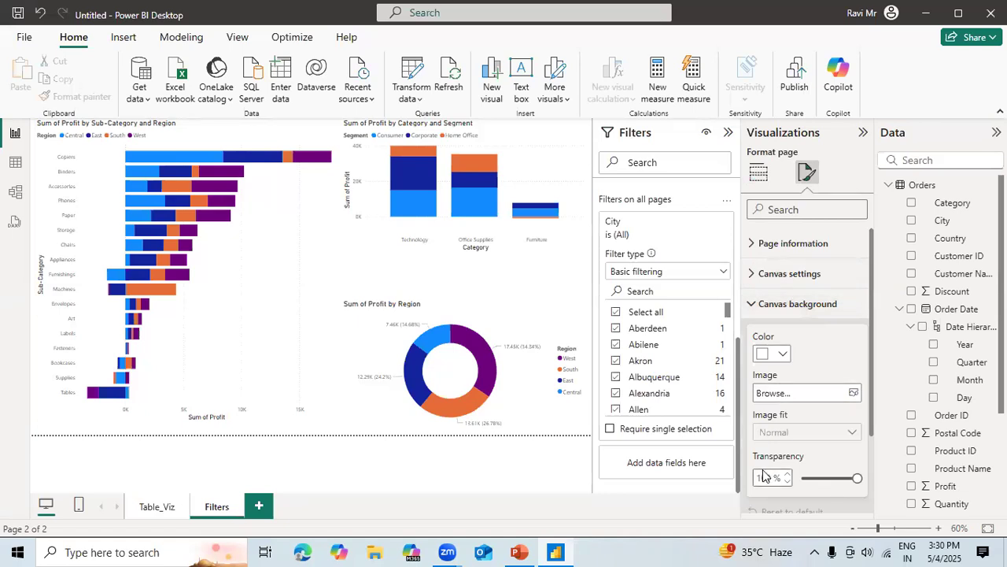
click(819, 478)
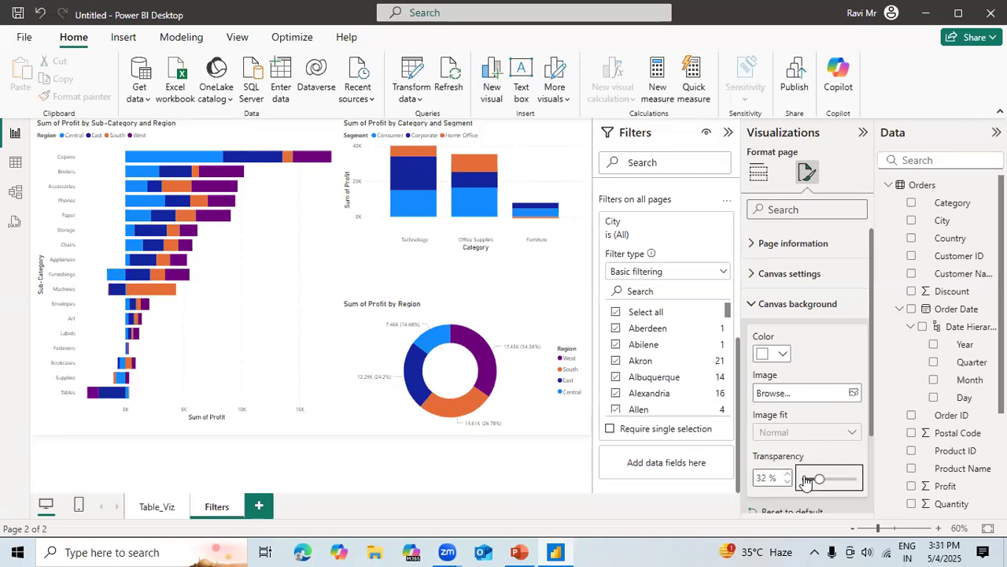
drag(804, 477, 824, 479)
click(849, 480)
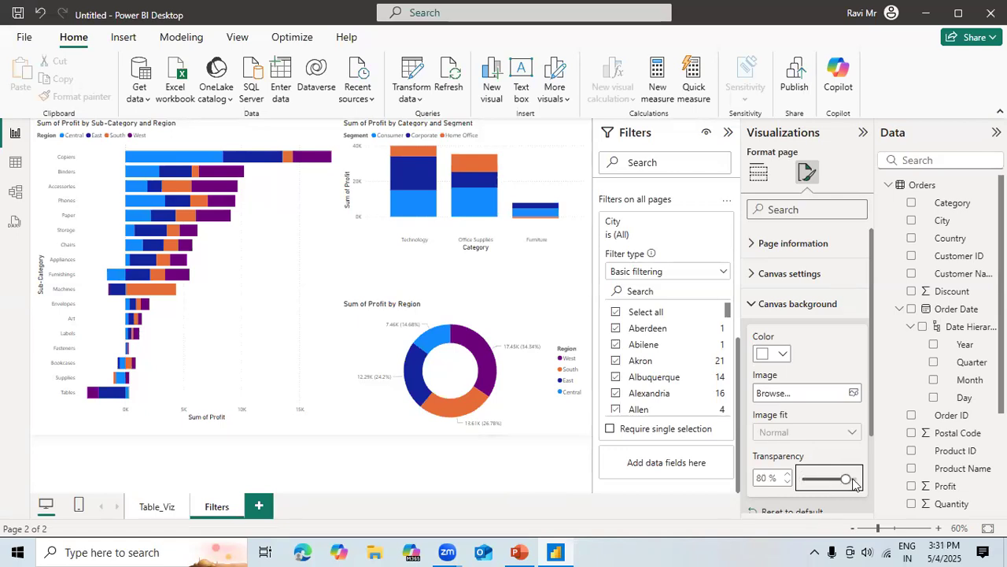
click(819, 481)
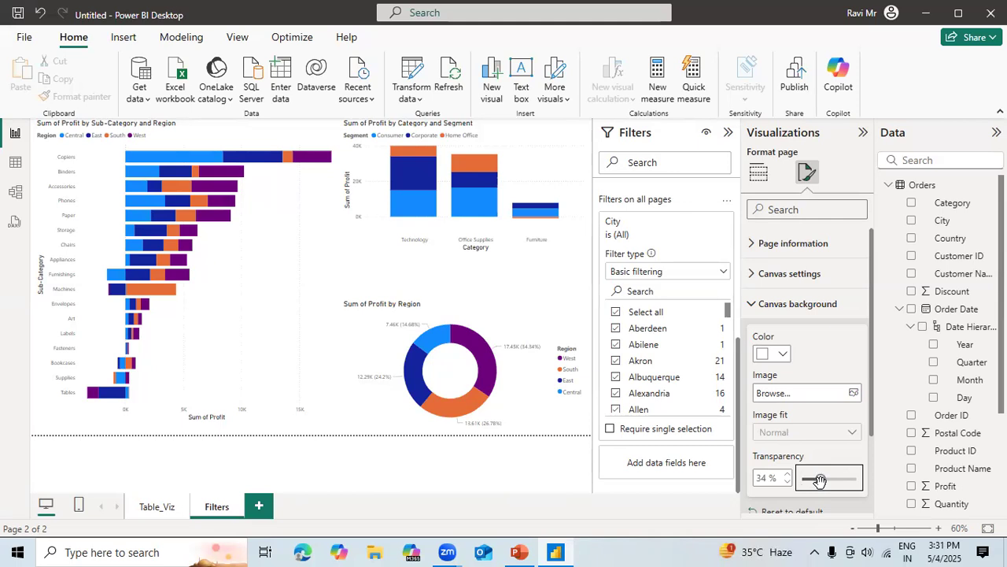
click(401, 481)
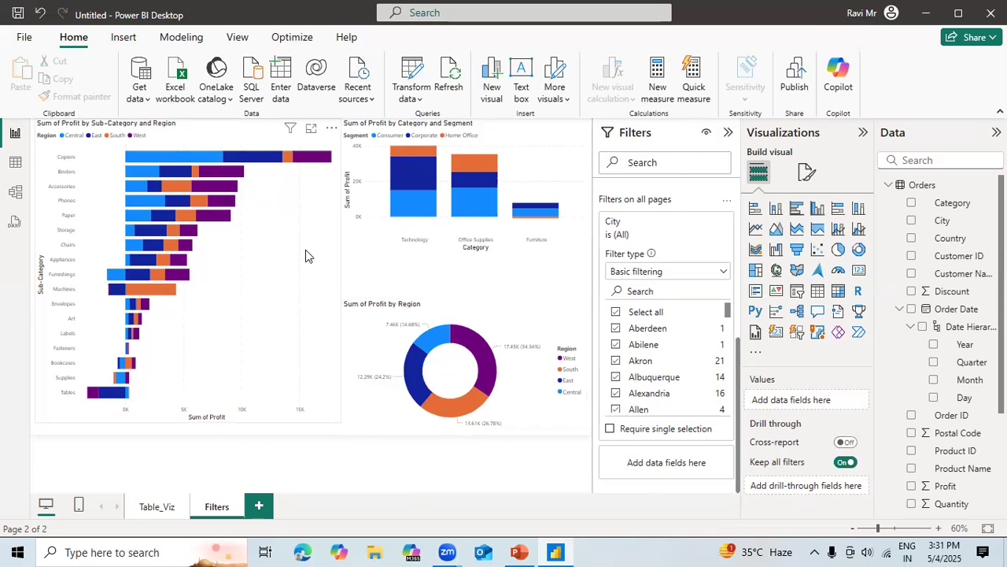
Add a new report page and insert a card visual showing the sum of Profit.
click(259, 507)
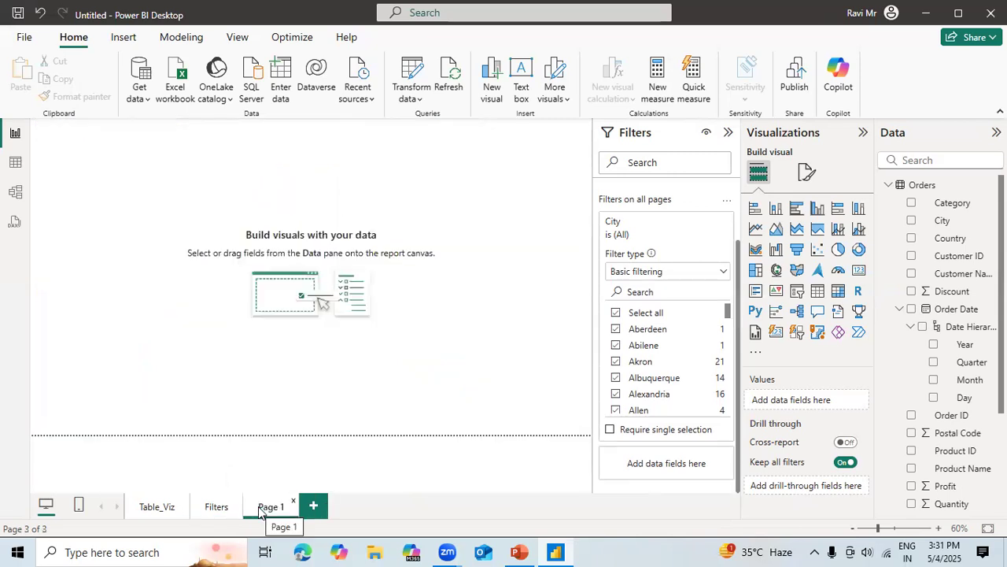
click(860, 271)
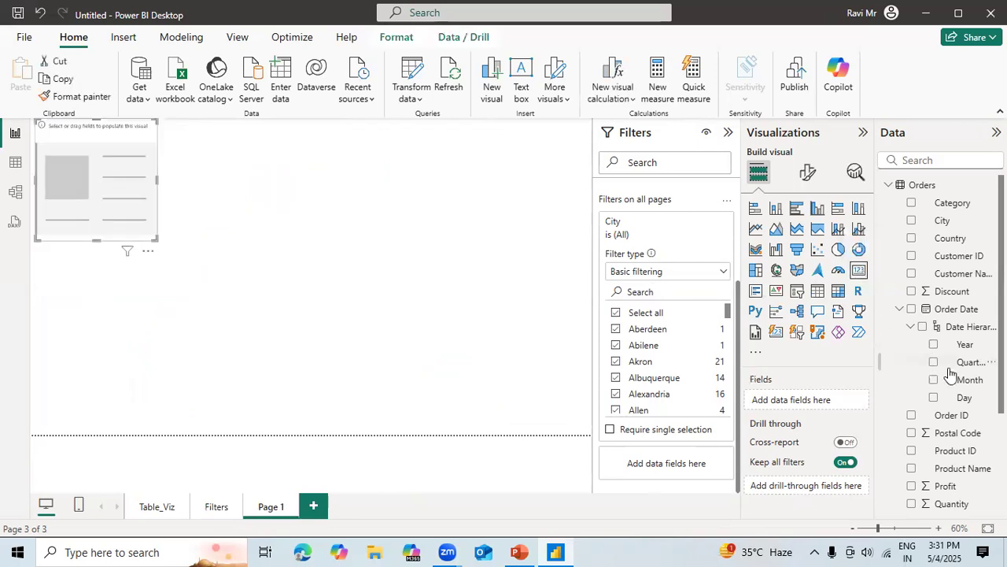
click(911, 326)
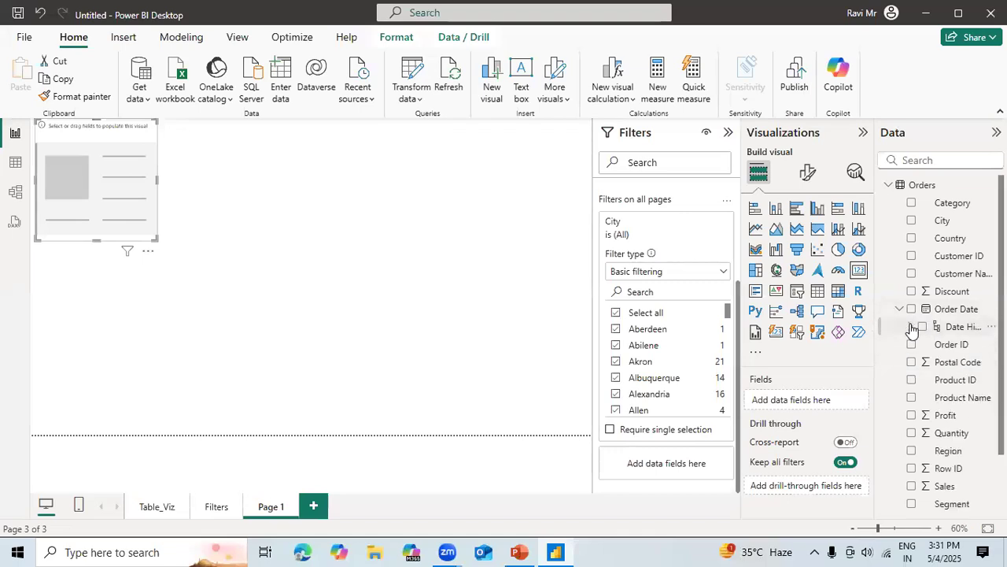
click(911, 415)
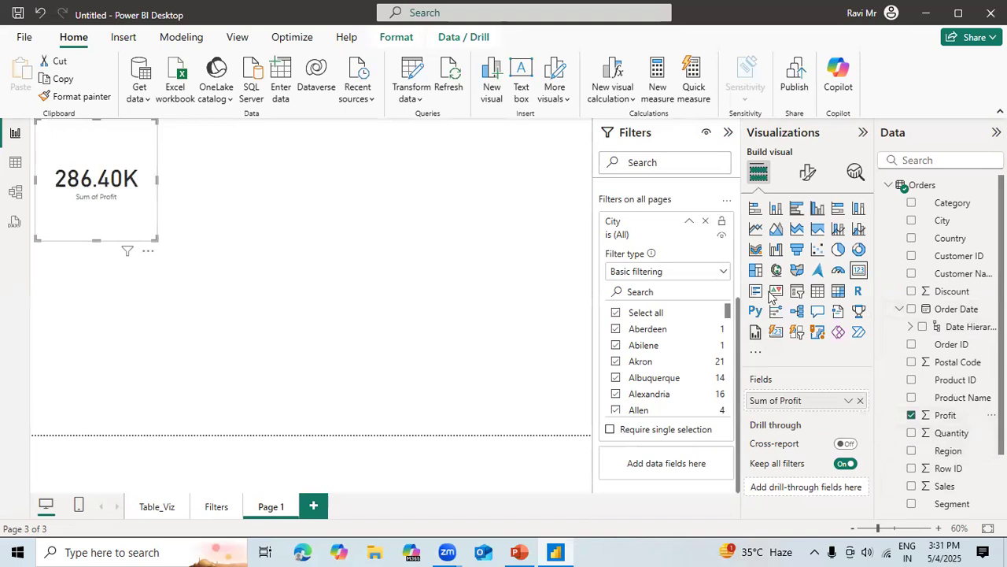
Duplicate the Profit card, place the copy beside it, and replace its field with the sum of Quantity.
key(ctrl+c)
key(ctrl+v)
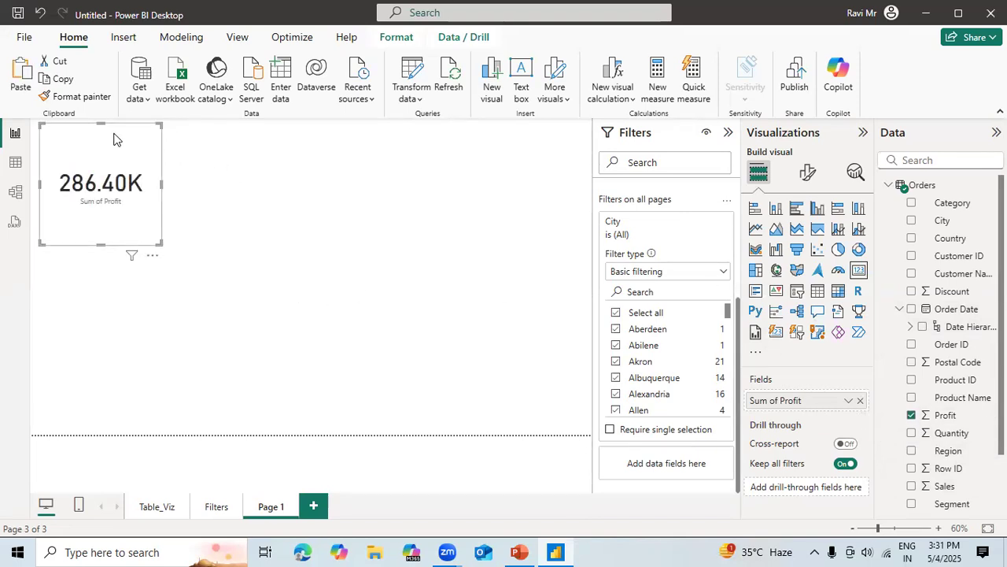
drag(111, 137, 271, 129)
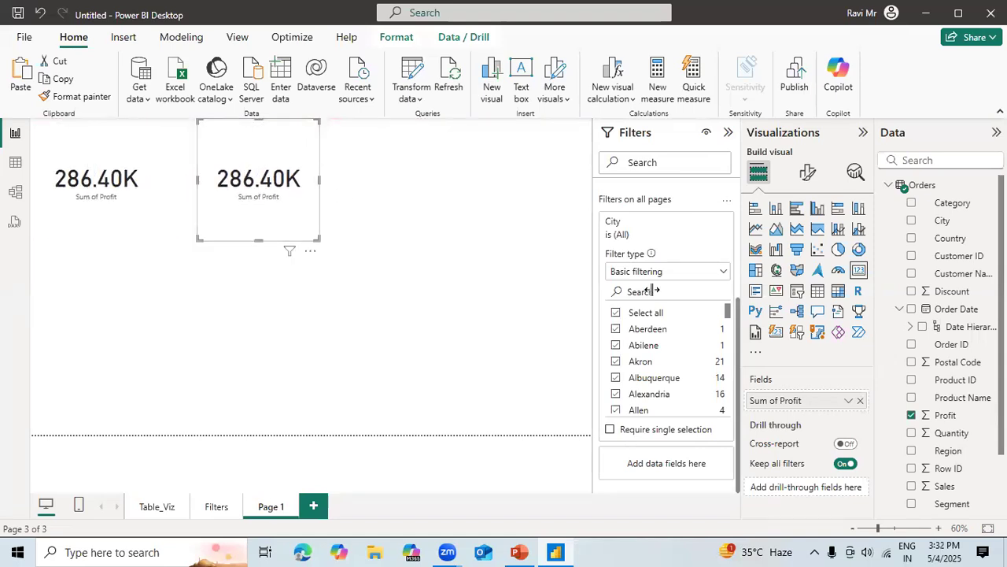
click(911, 416)
click(911, 433)
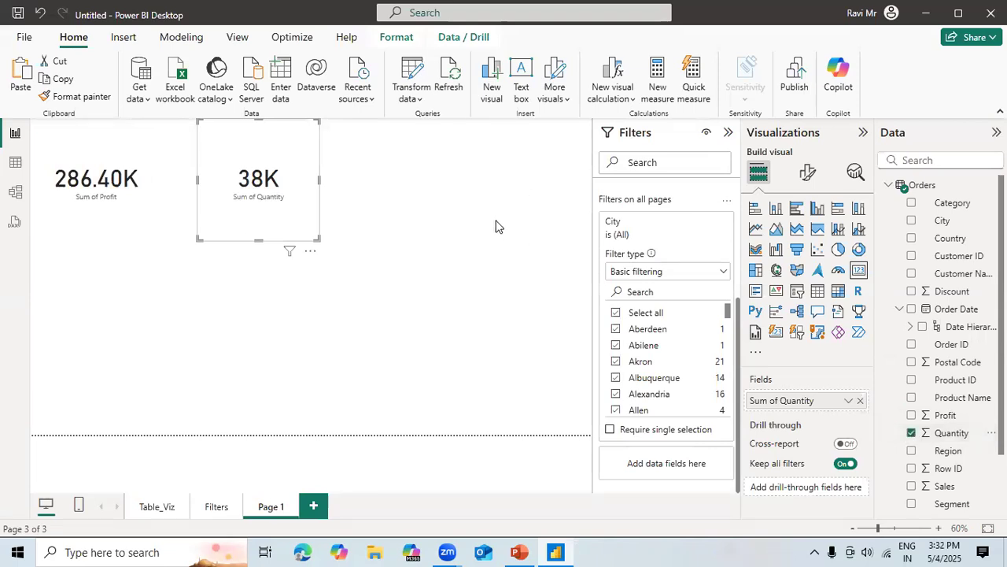
Duplicate the Quantity card, place the copy beside it, and replace its field with the sum of Sales.
key(ctrl+c)
key(ctrl+v)
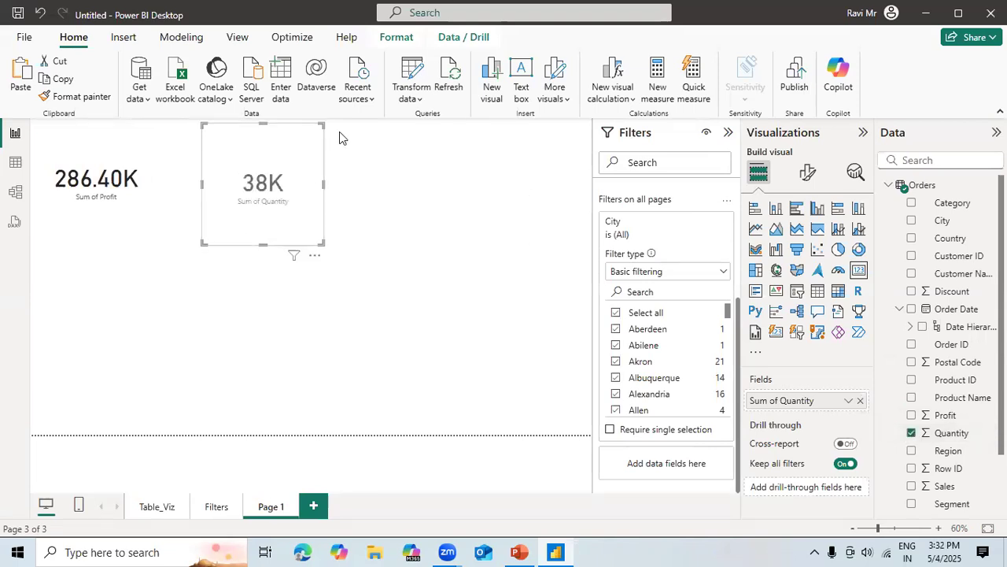
drag(280, 141, 428, 142)
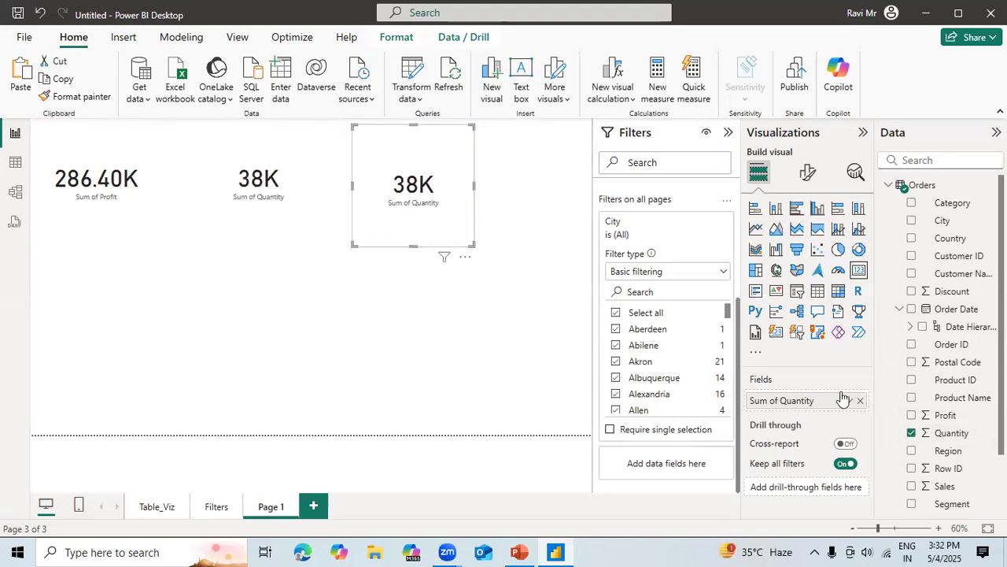
click(911, 433)
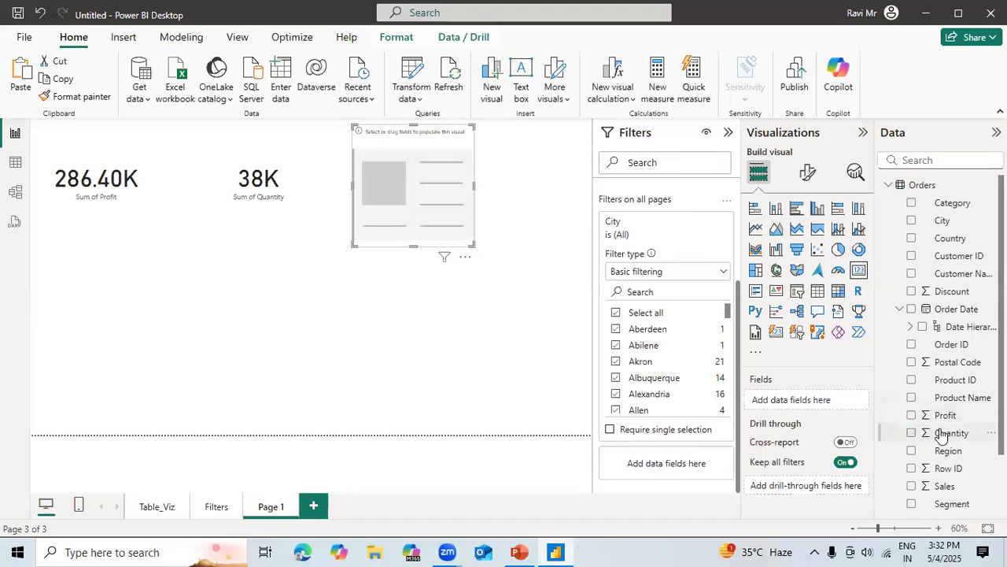
click(911, 486)
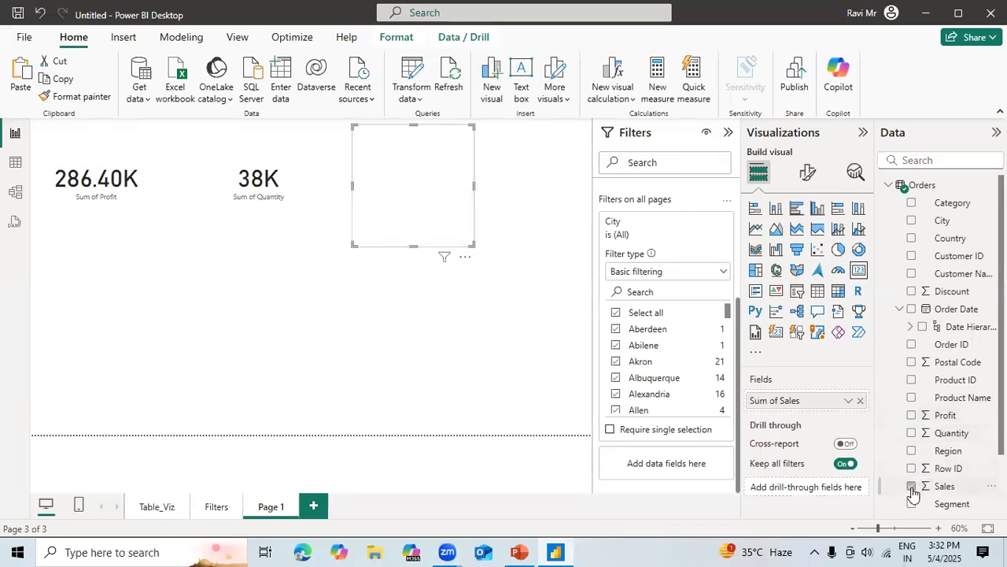
Reduce the heights of the Sales, Quantity and Profit cards so they form a compact row of similar size.
drag(413, 245, 415, 209)
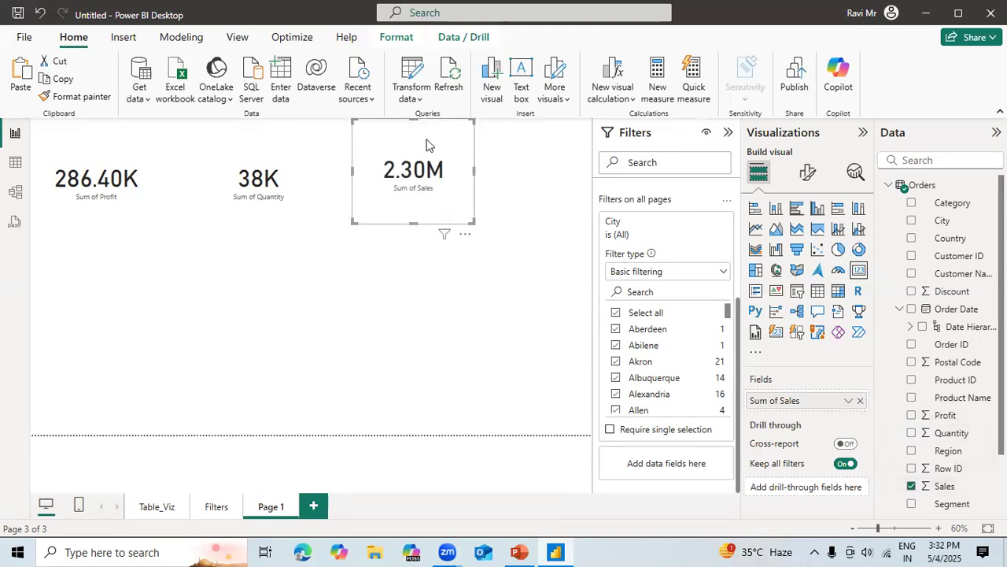
click(508, 349)
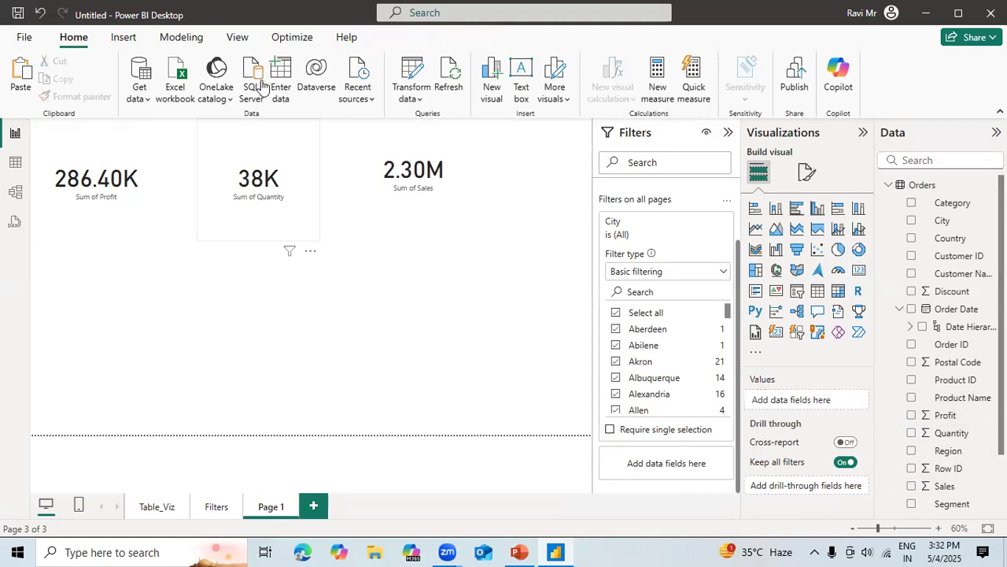
click(296, 164)
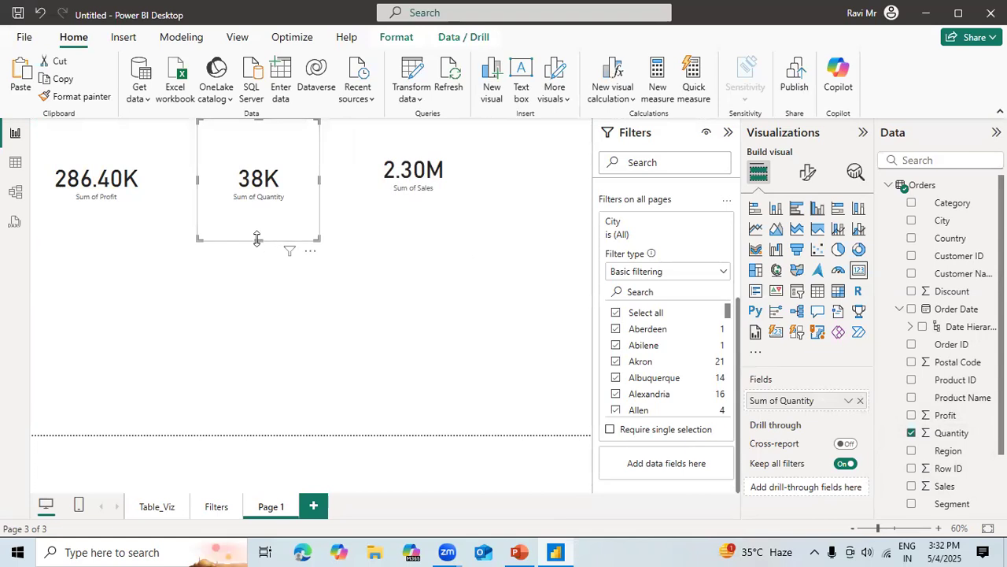
drag(258, 238, 264, 200)
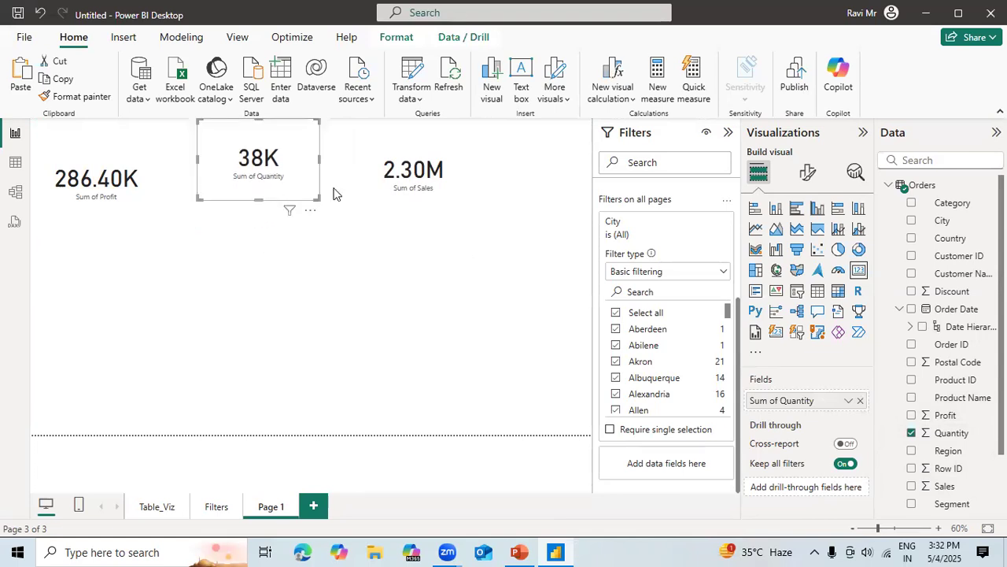
click(403, 147)
drag(414, 222, 416, 199)
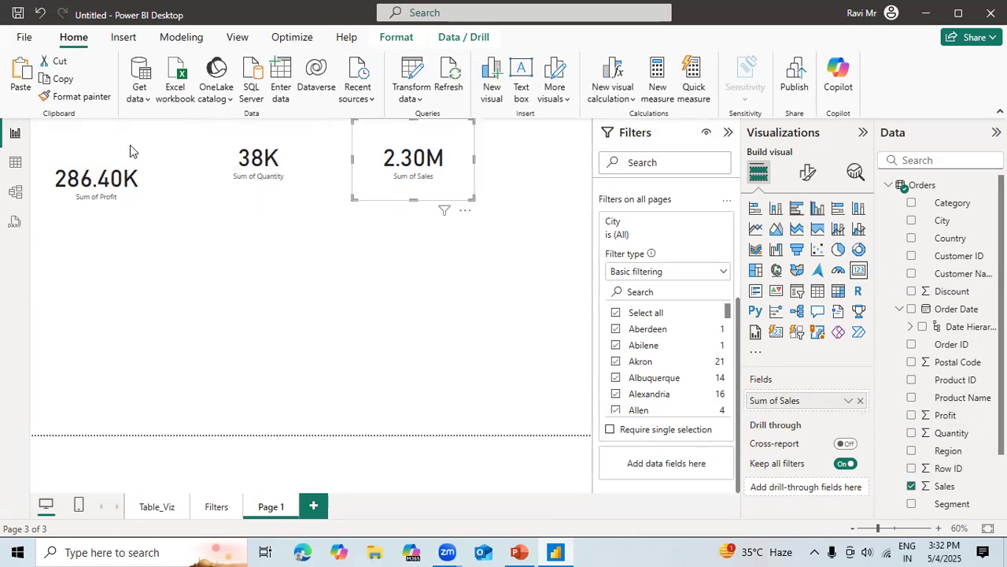
click(99, 229)
drag(94, 239, 99, 192)
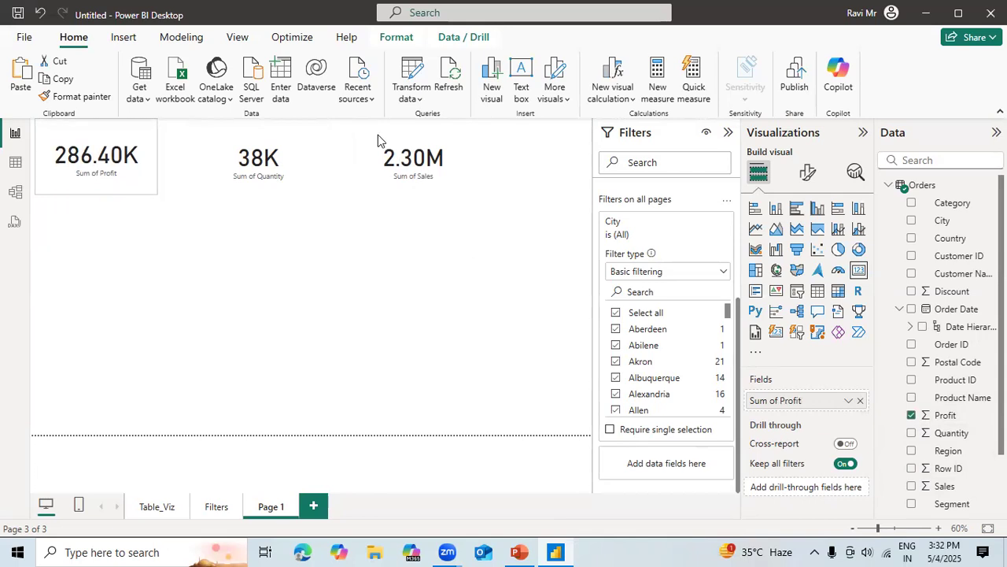
With no visual selected, insert a slicer below the cards and populate it with the Order Date hierarchy.
click(375, 273)
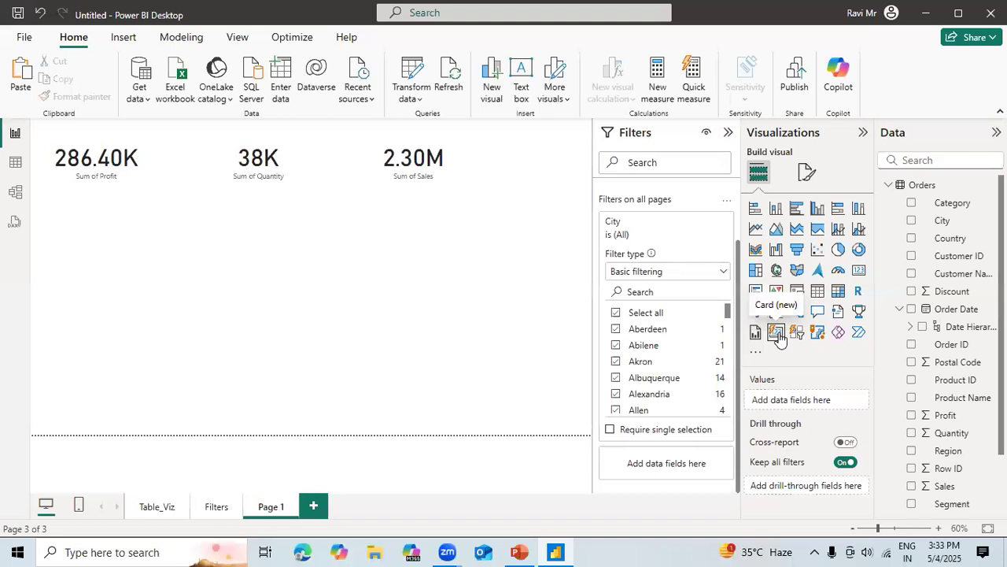
click(797, 291)
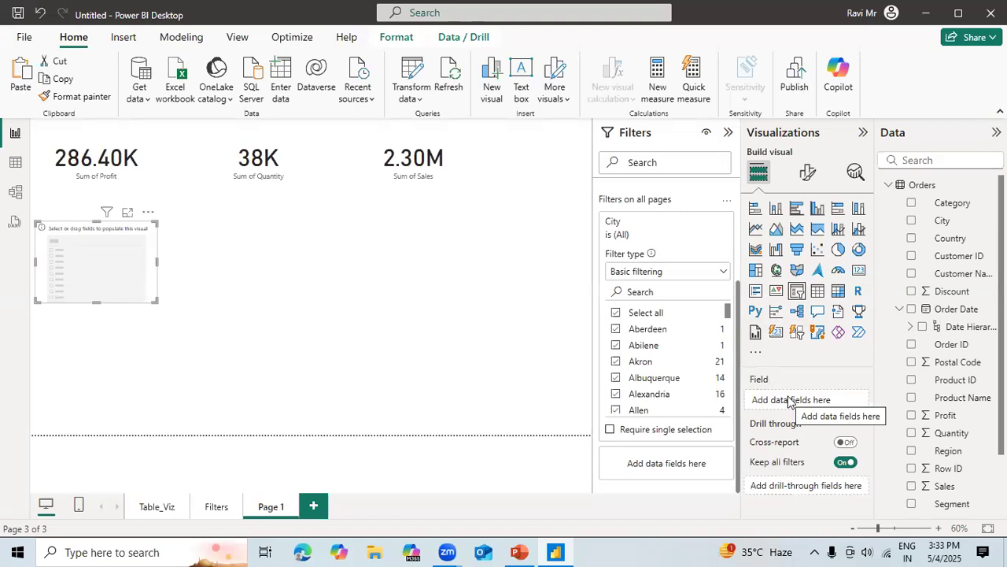
click(923, 327)
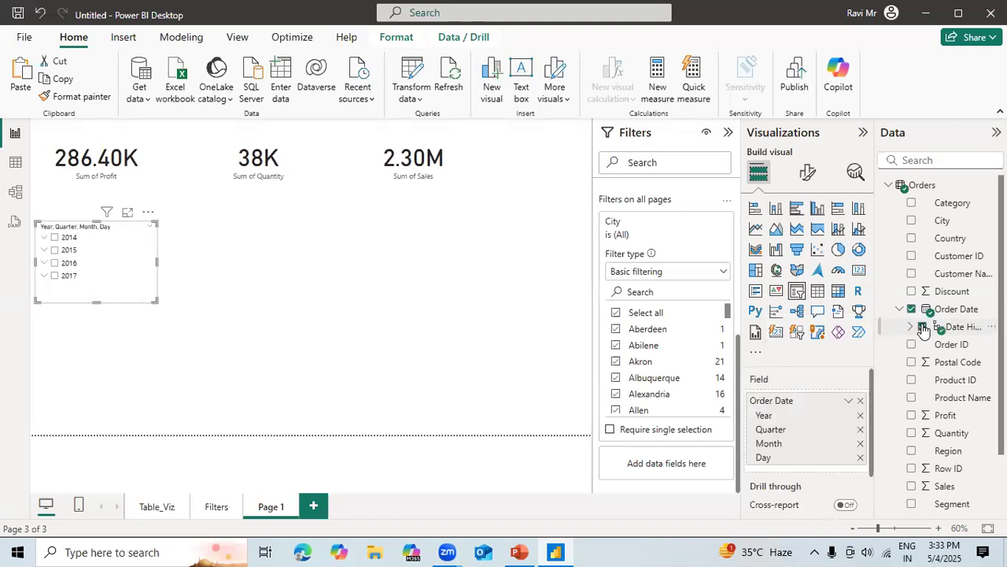
Filter the cards to 2014 in the date slicer, expand that year, and clear Qtr 1 through Qtr 4.
click(54, 238)
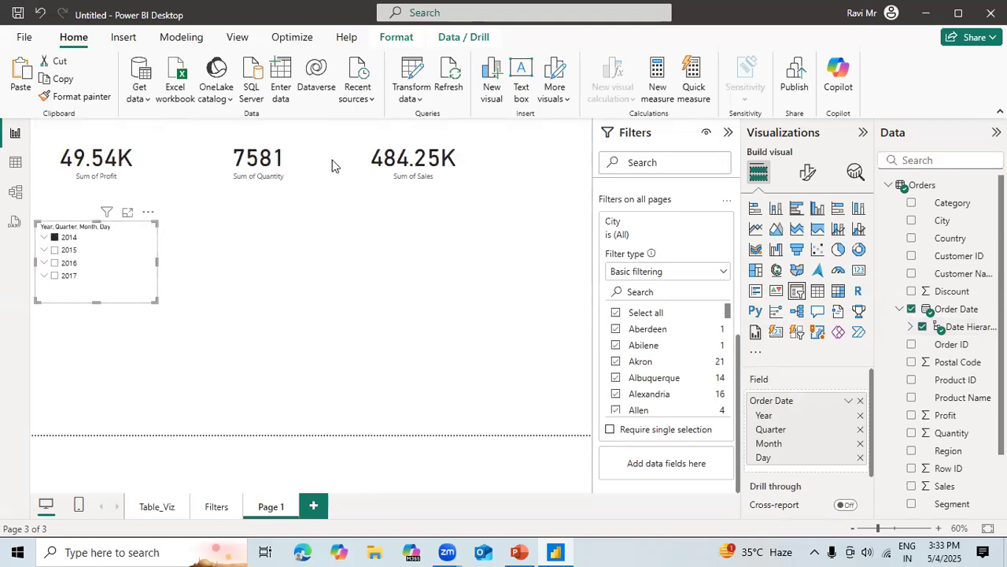
click(44, 238)
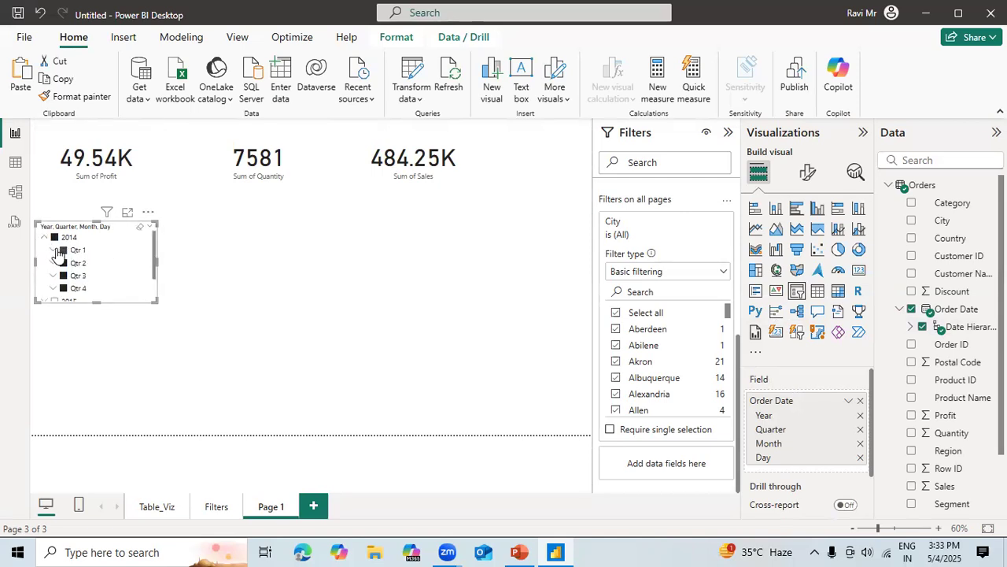
click(63, 250)
click(63, 263)
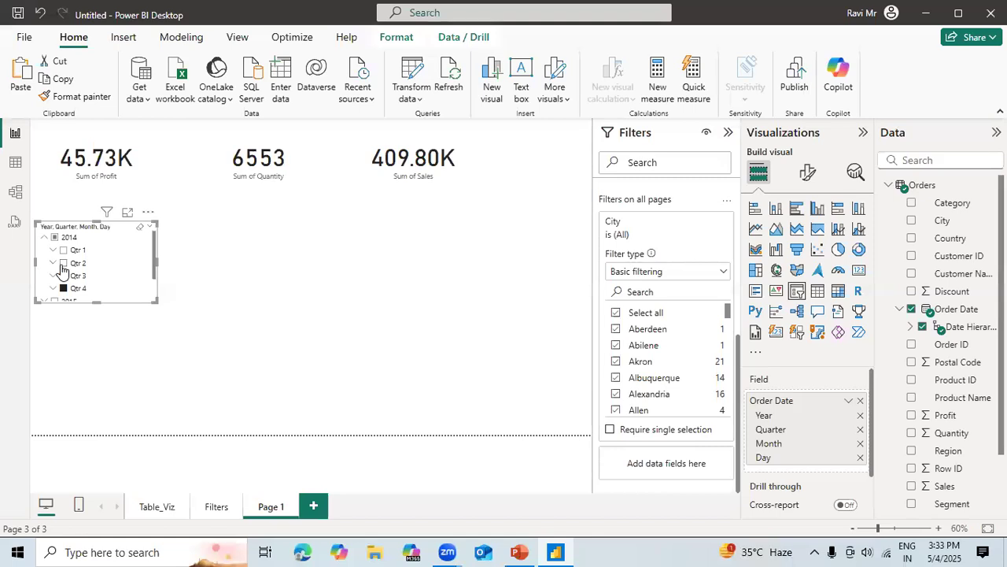
click(63, 276)
click(63, 288)
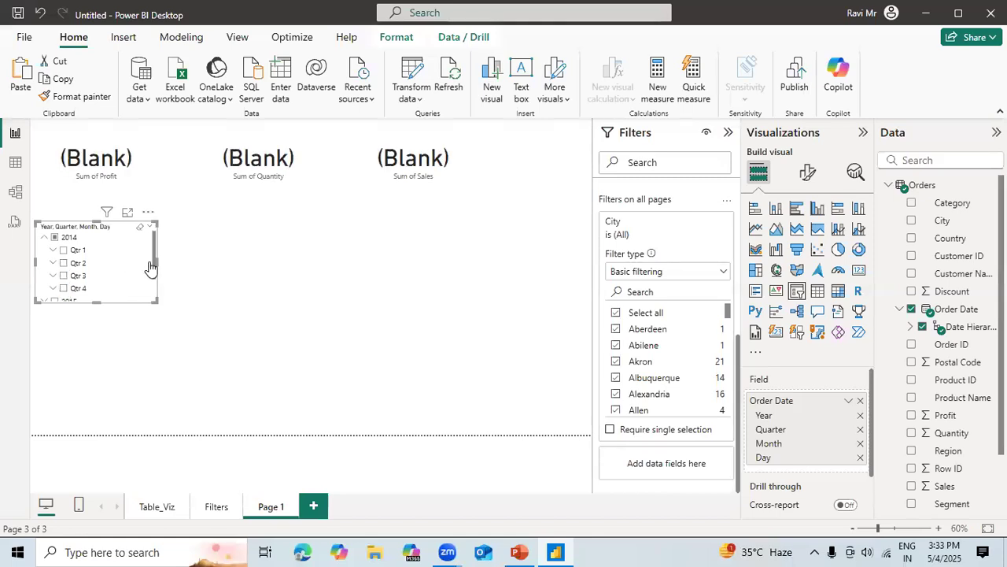
Expand Qtr 1 of 2014, try its months in the slicer, and leave only March selected.
click(53, 250)
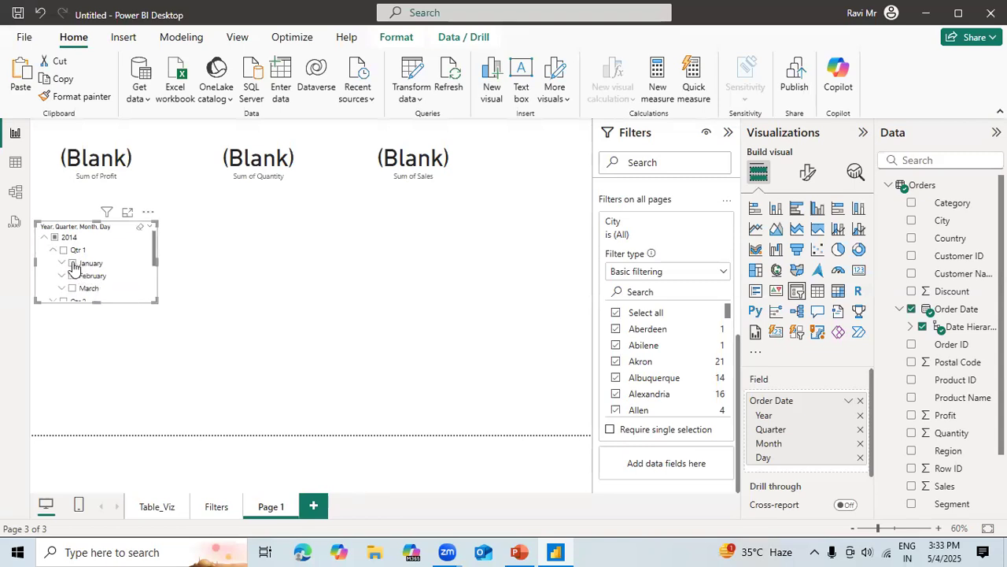
click(73, 264)
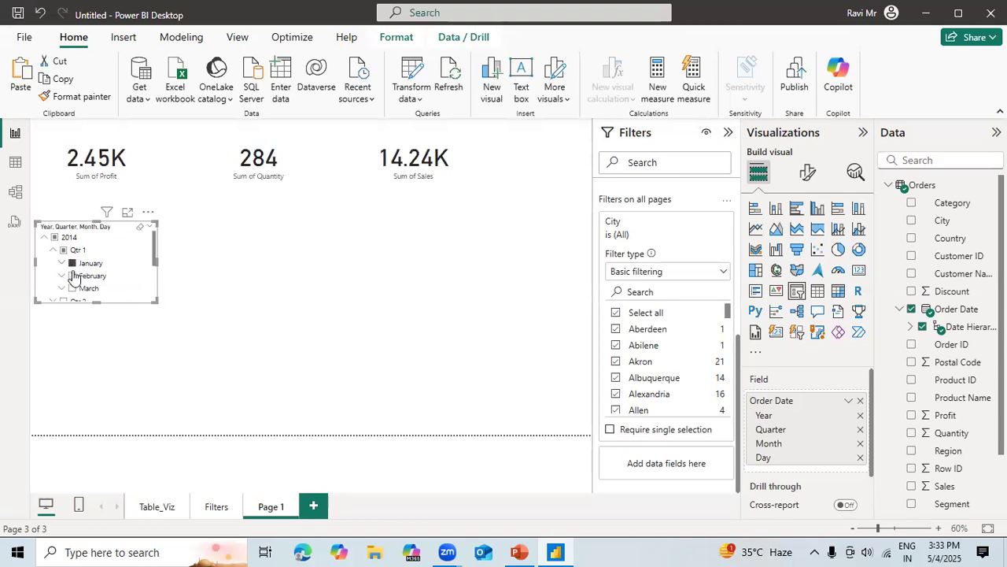
click(73, 275)
click(72, 288)
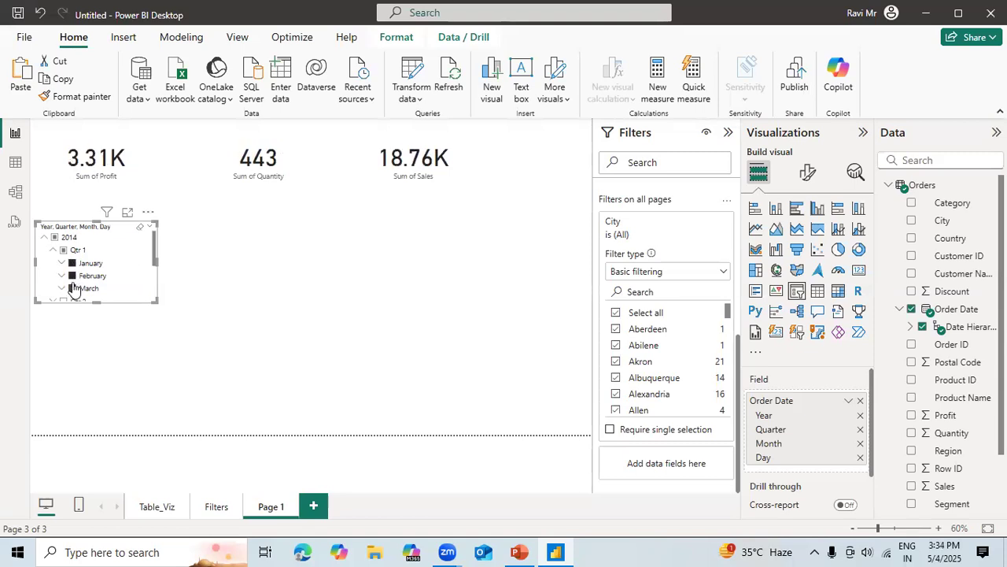
click(73, 277)
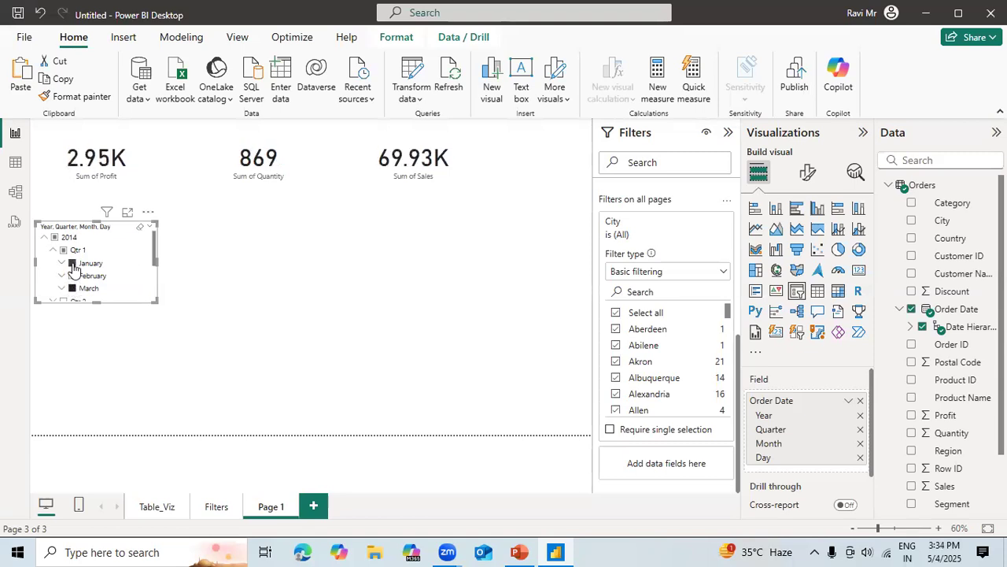
click(72, 264)
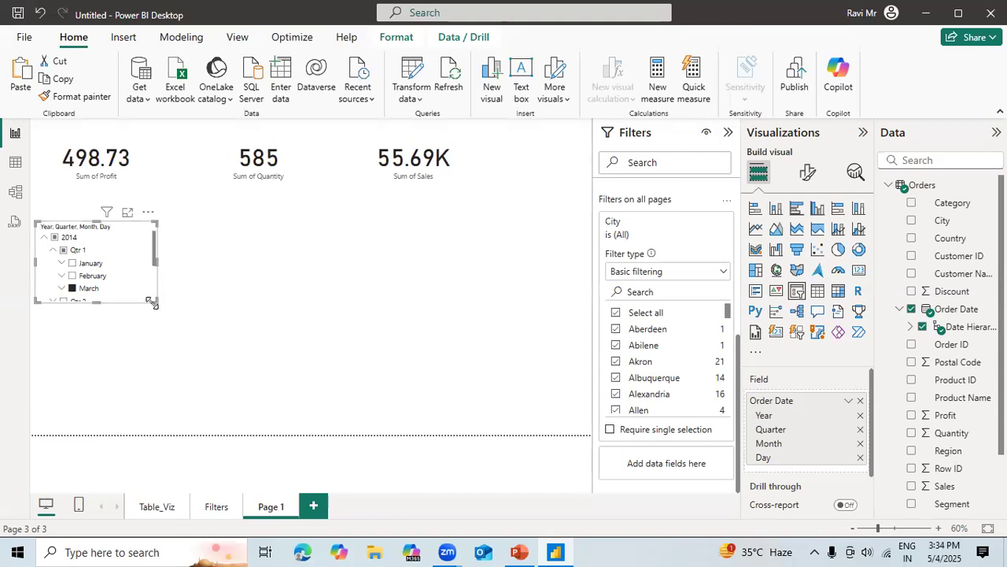
Enlarge the date slicer so that all quarters and years fit, and look at its sort options without applying any.
drag(157, 299, 167, 385)
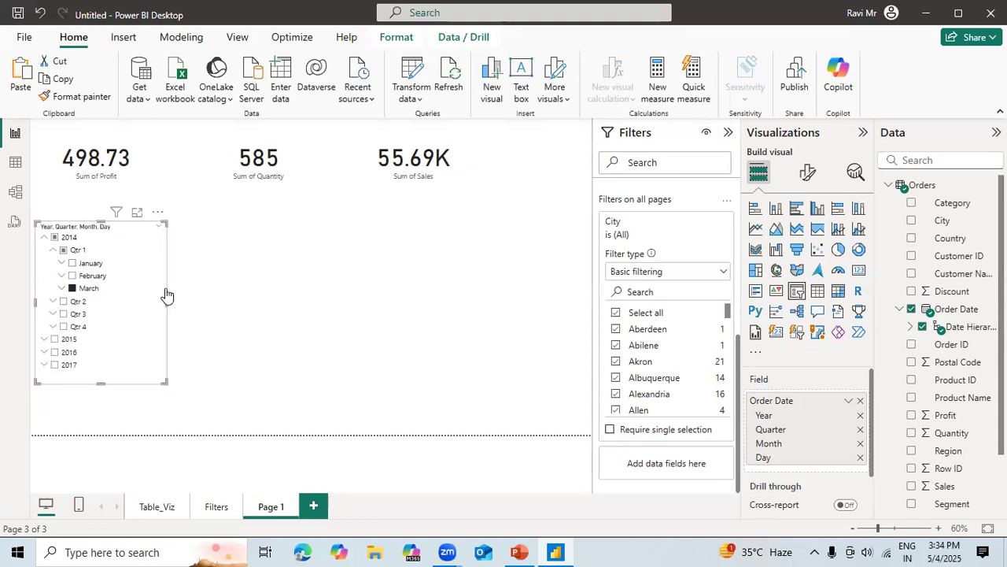
click(157, 213)
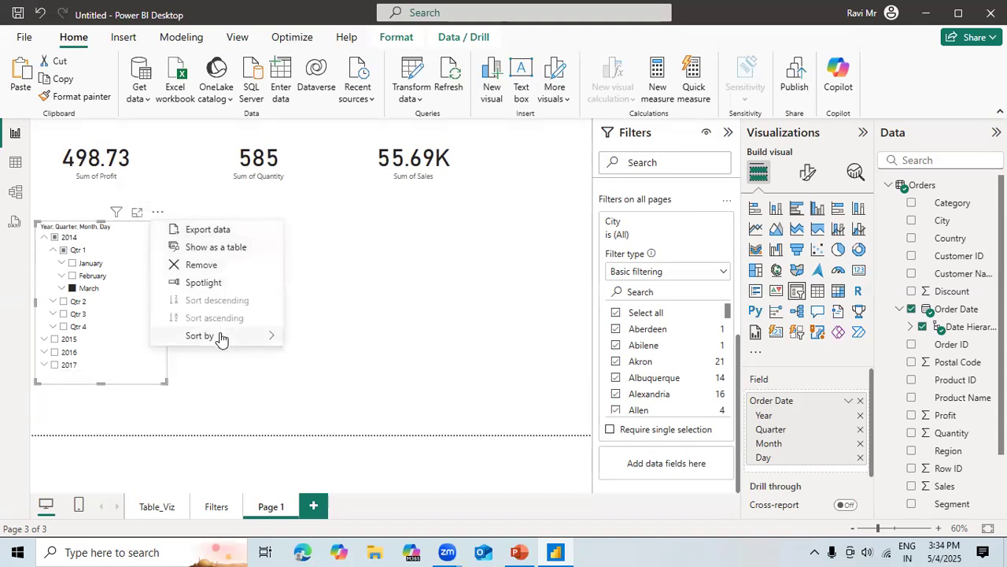
mouse_move(221, 336)
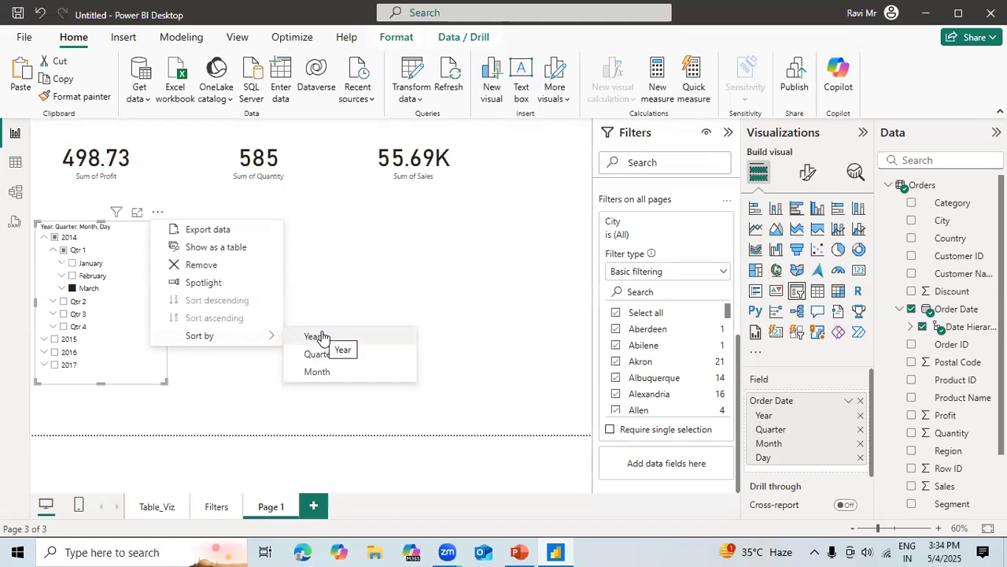
click(372, 253)
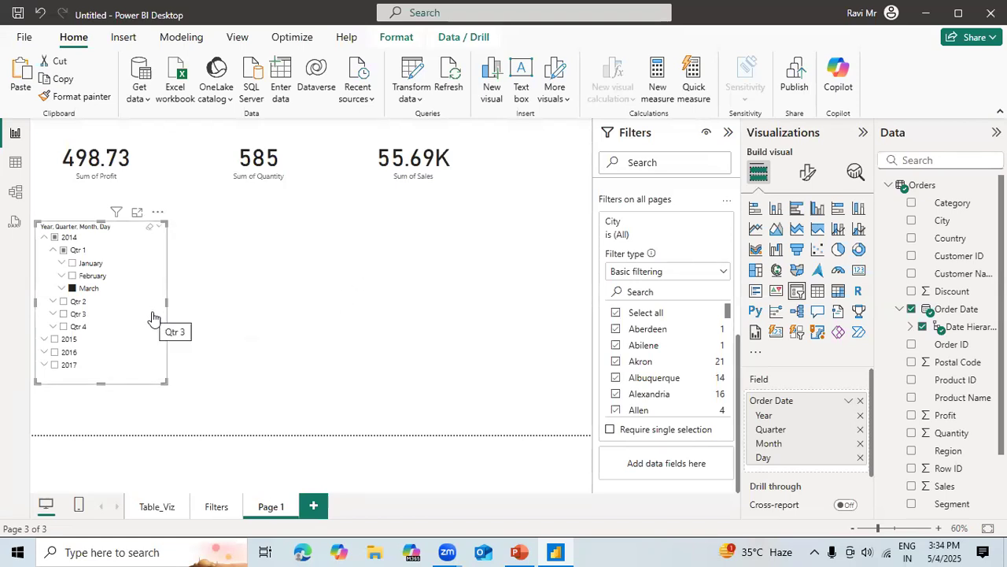
Change the date slicer's style to Dropdown, open its list, and collapse Qtr 1 under 2014.
click(808, 172)
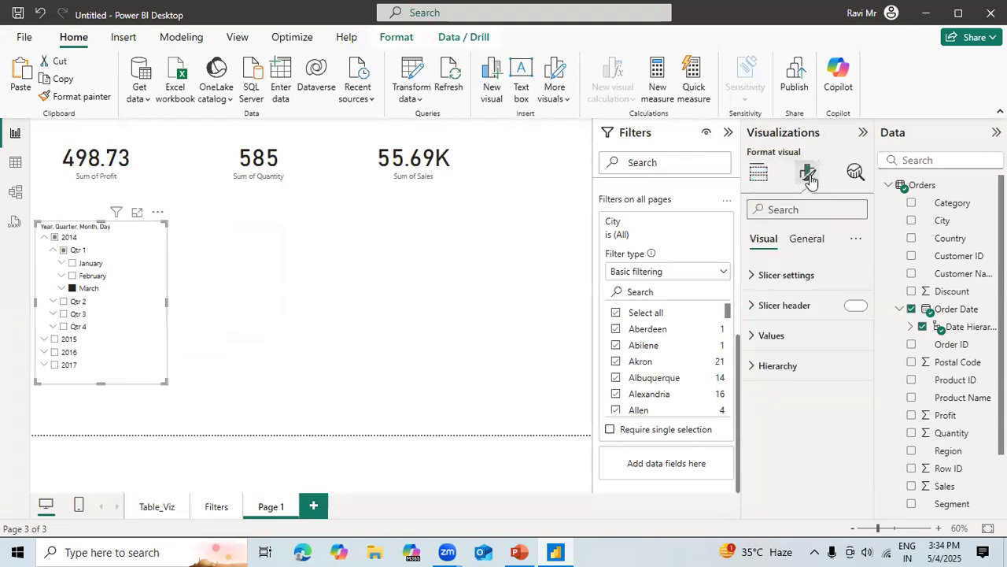
click(780, 275)
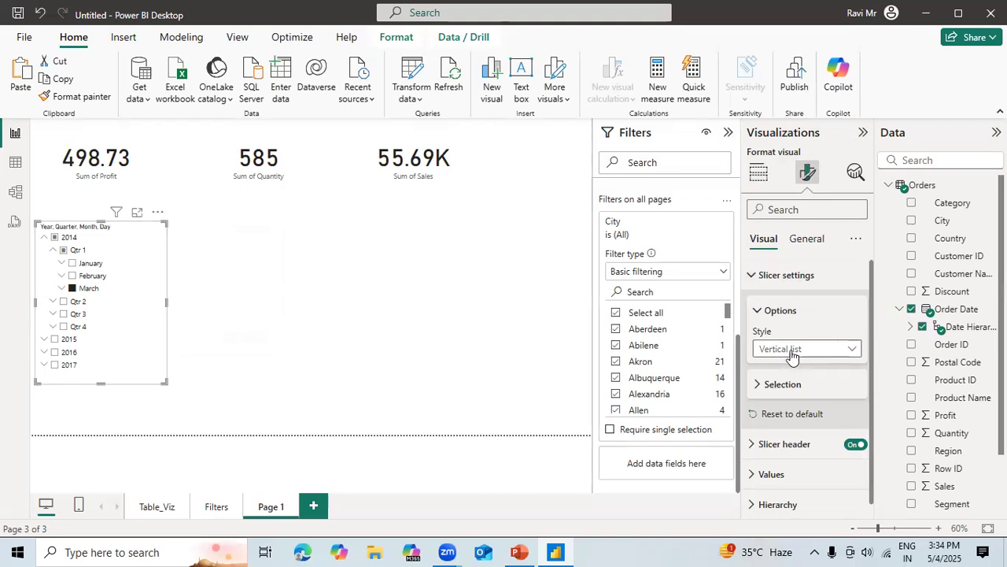
click(797, 352)
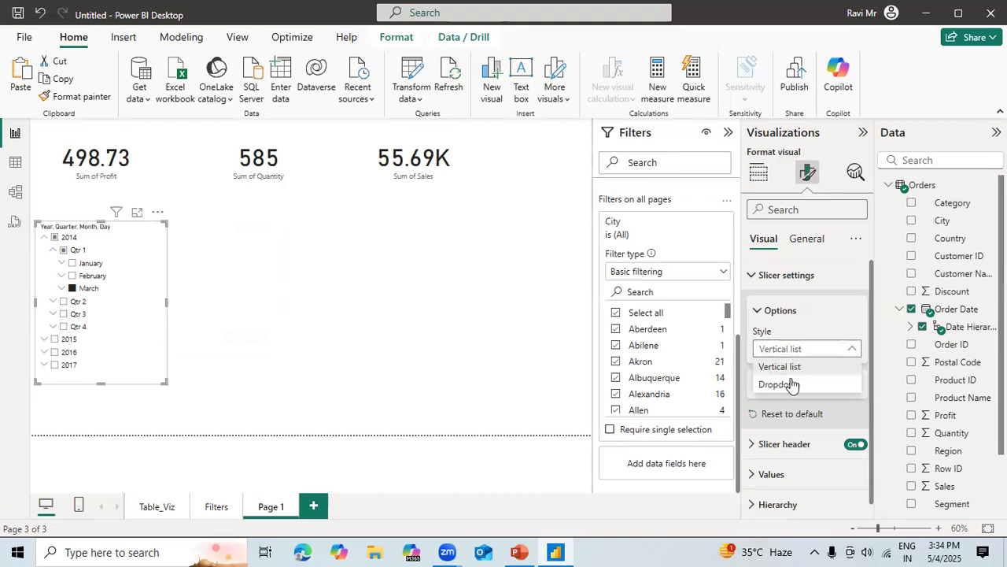
click(787, 385)
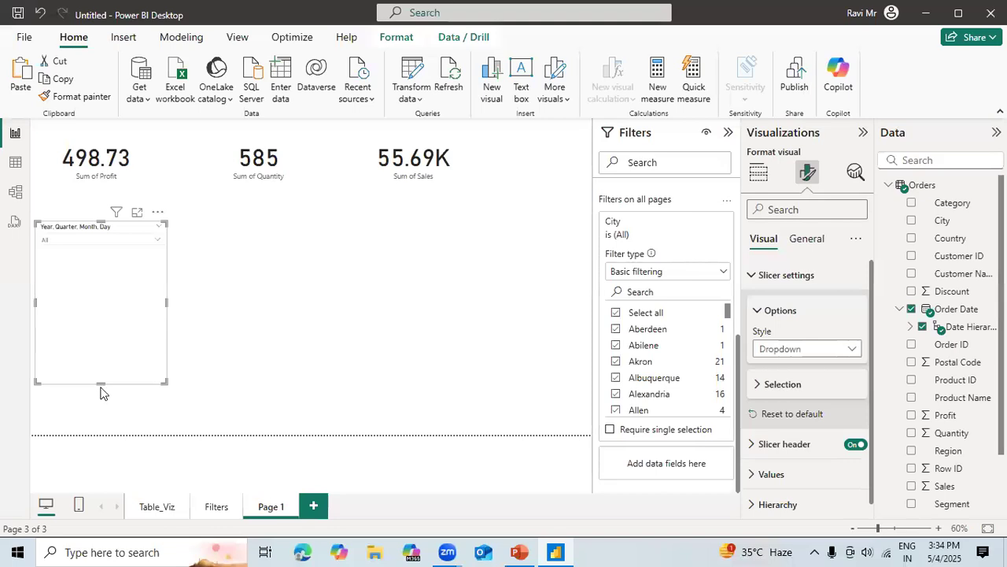
click(157, 241)
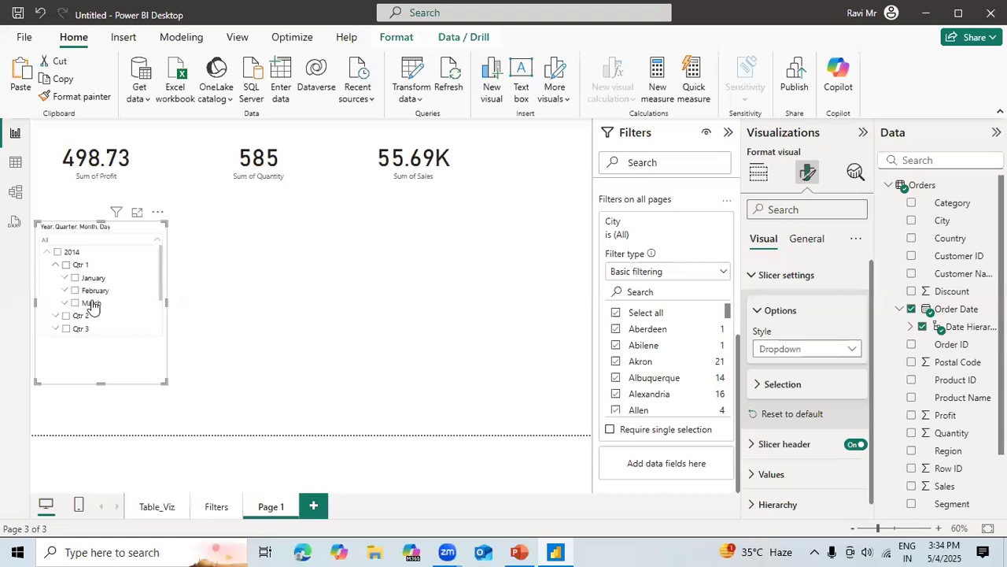
click(55, 265)
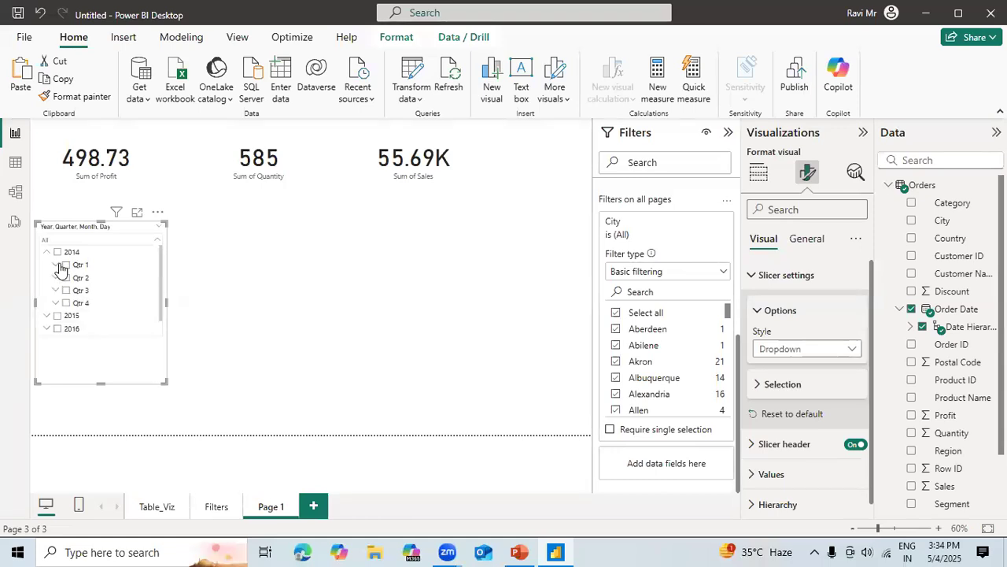
Collapse 2014 in the date slicer, expand 2015 and its Qtr 1, select only March, and close the dropdown list.
click(47, 254)
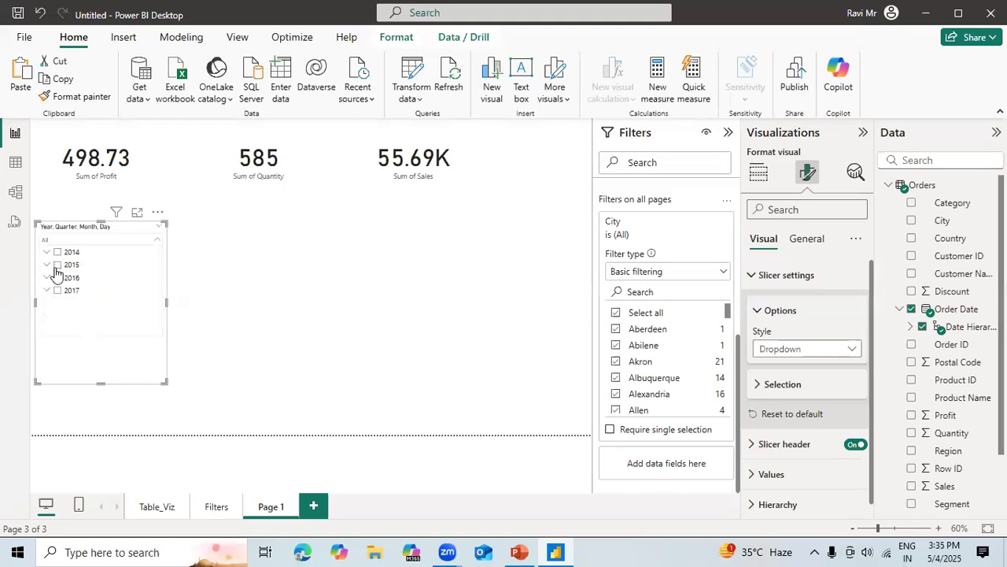
click(47, 266)
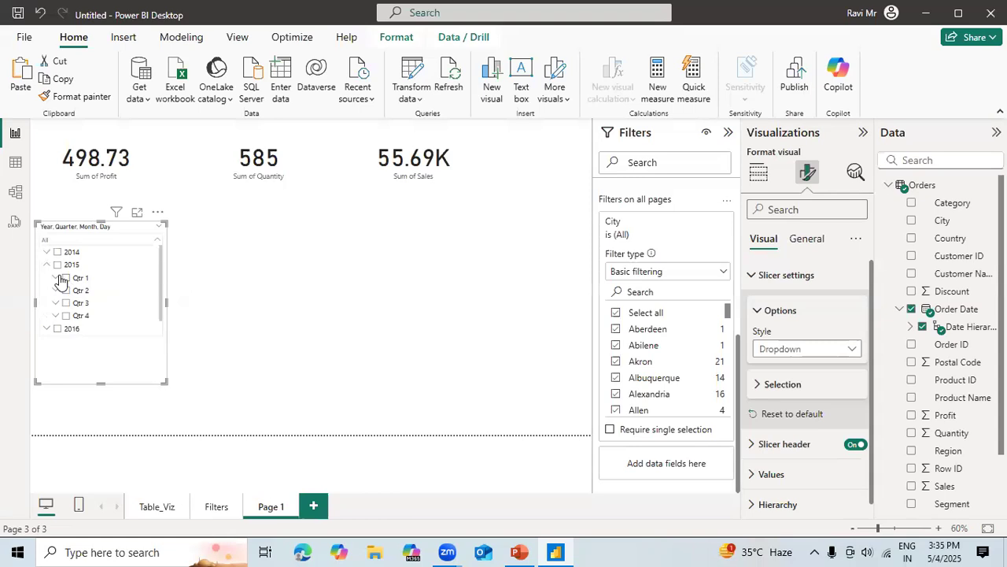
click(67, 277)
click(61, 280)
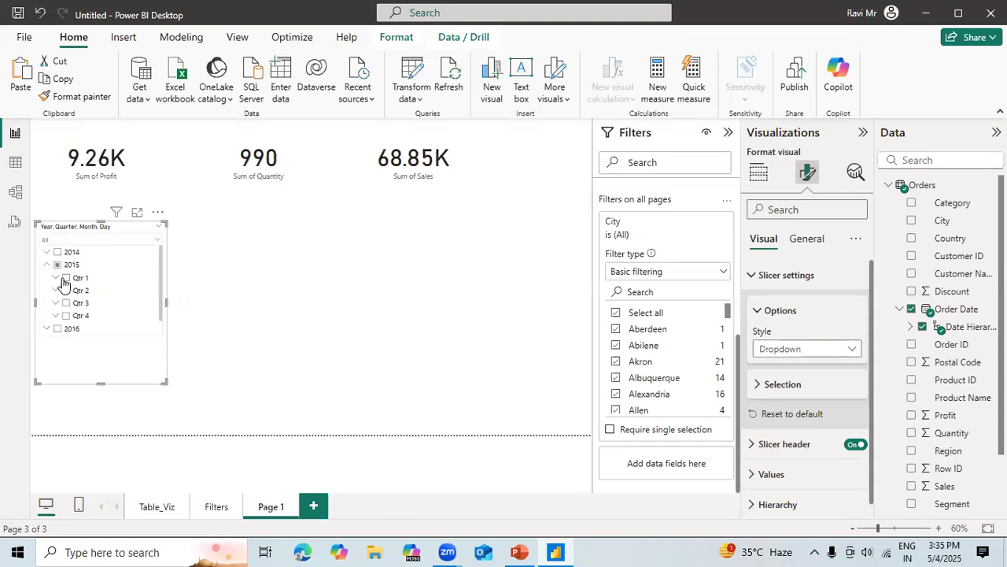
click(56, 280)
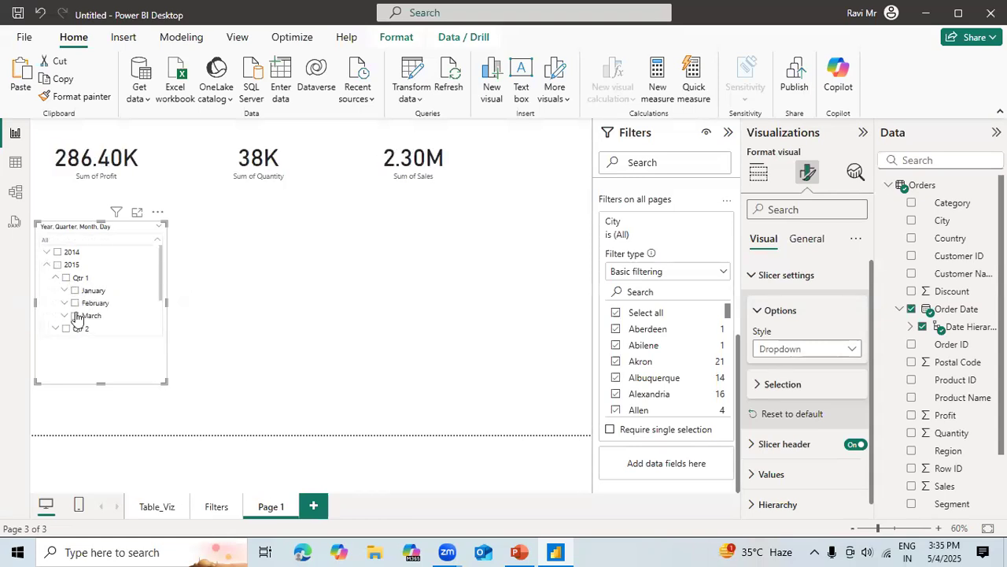
click(76, 316)
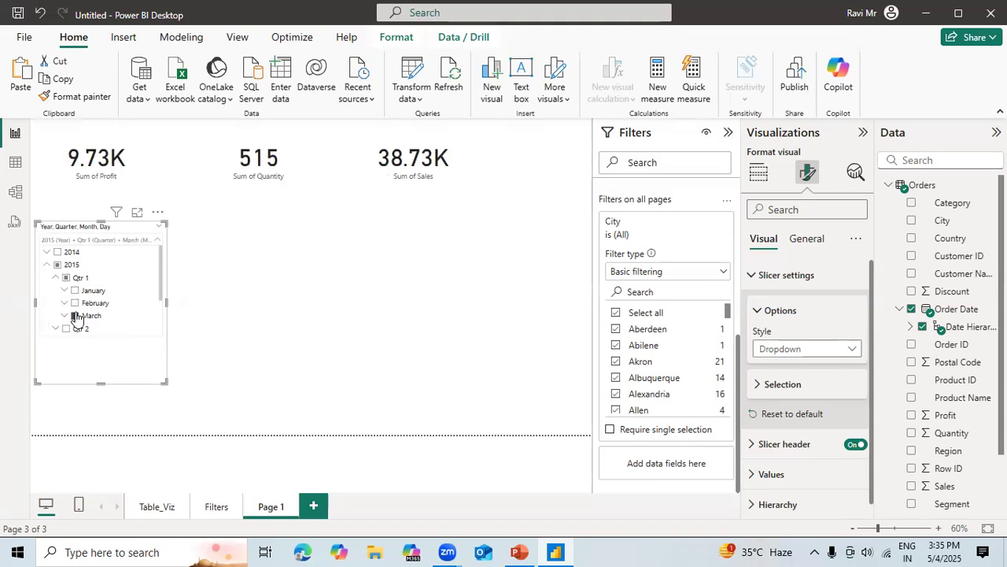
click(233, 285)
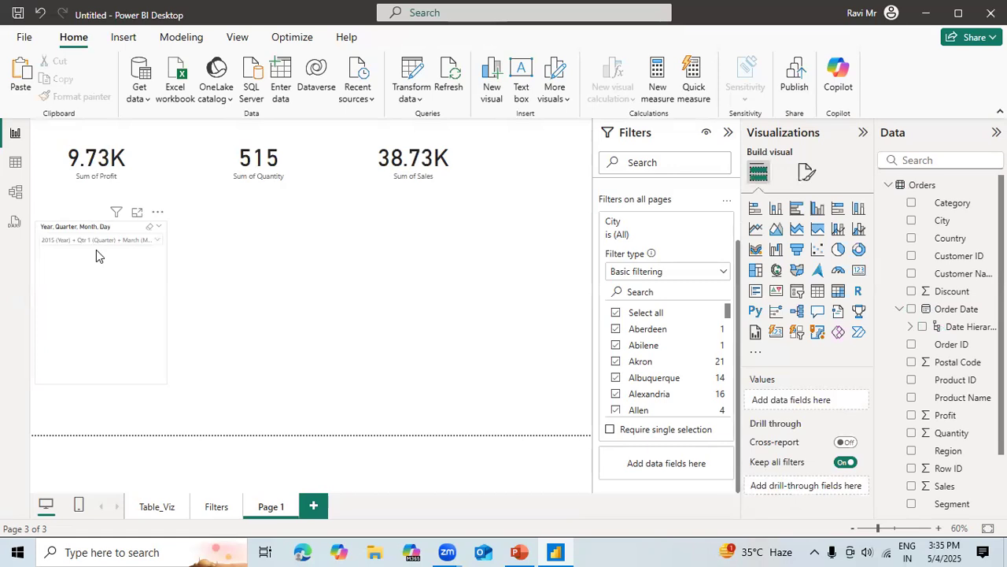
Change the date slicer's style back to Vertical list.
click(134, 320)
click(807, 176)
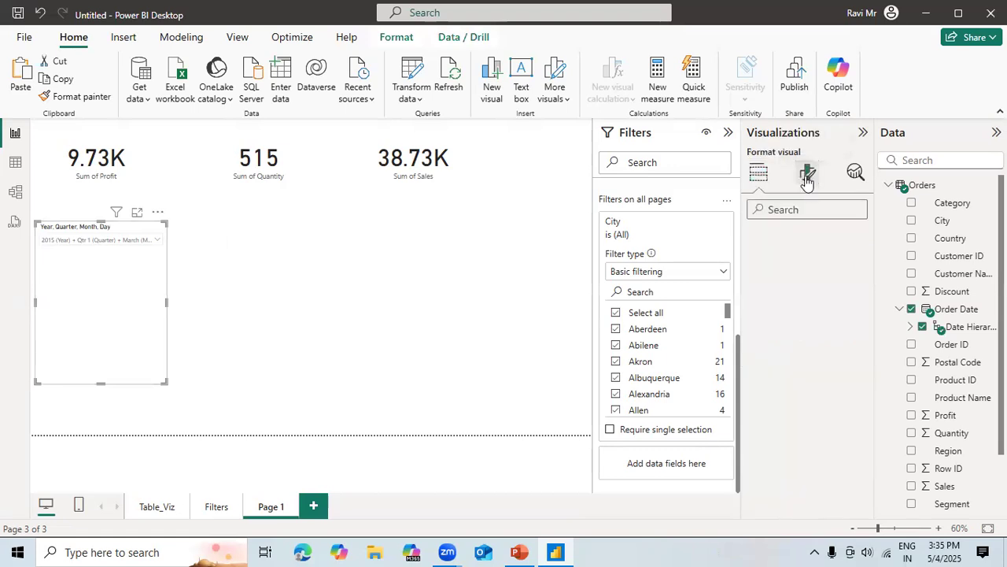
click(802, 277)
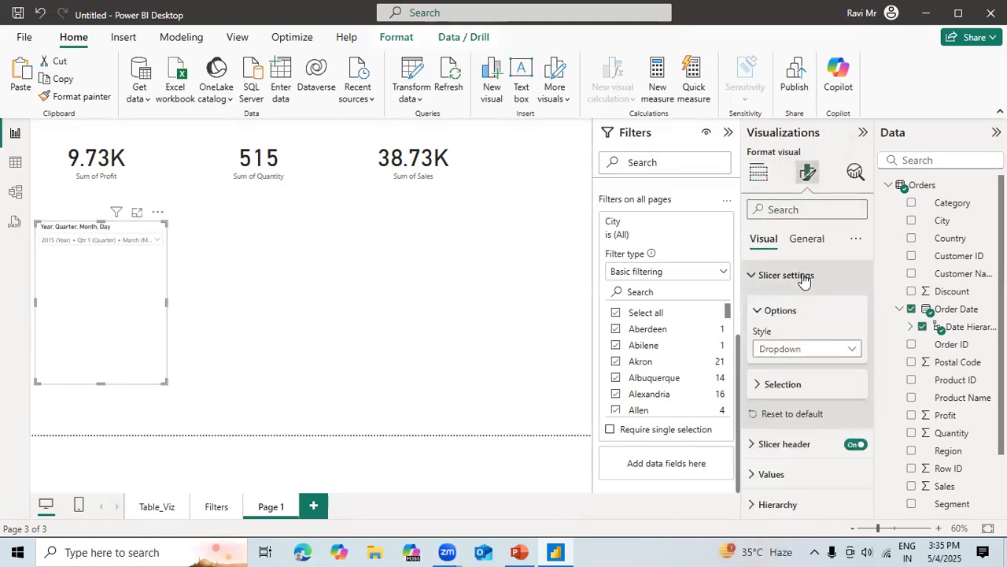
click(799, 349)
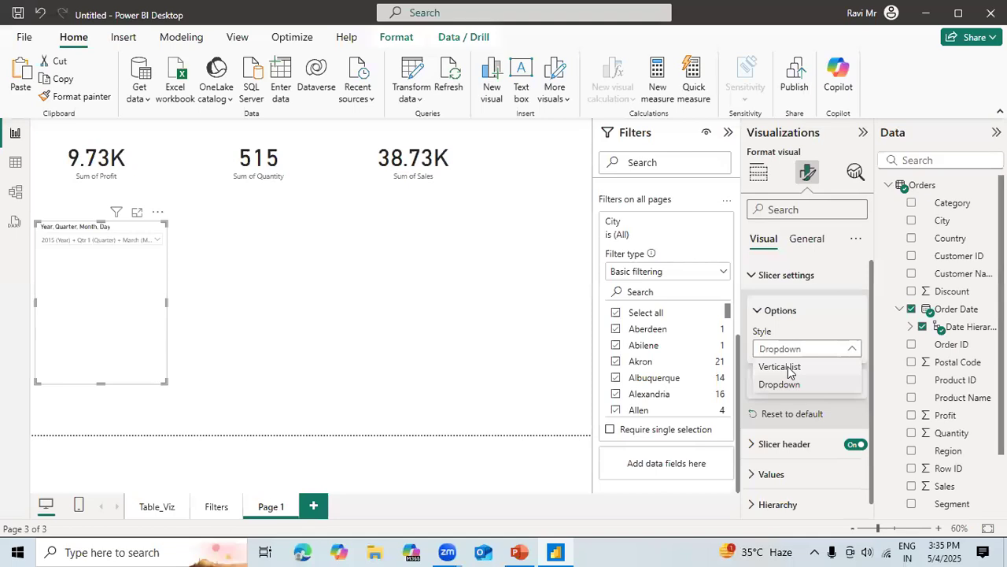
click(788, 367)
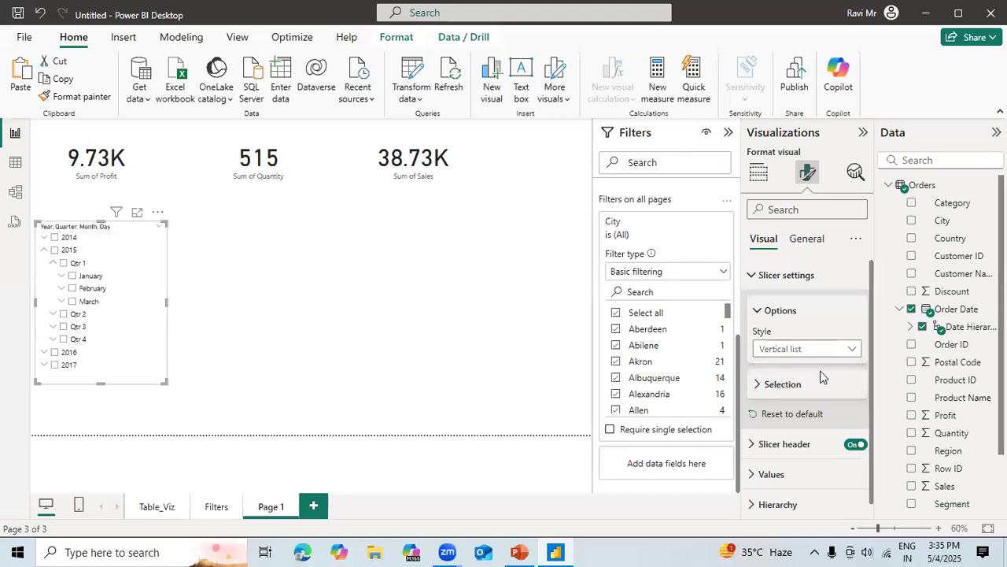
Try Single select in the date slicer's selection settings, and turn it off again.
click(765, 385)
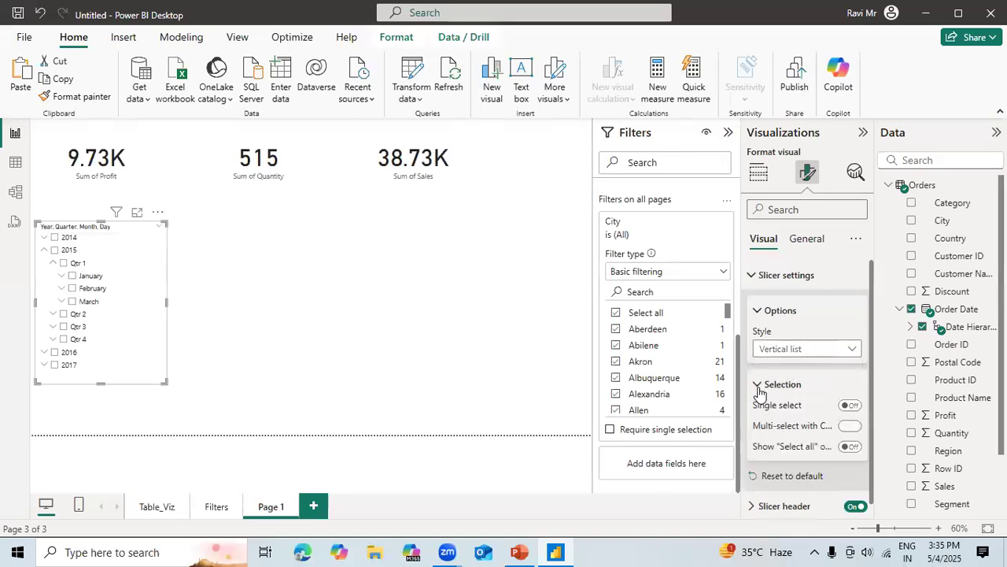
click(851, 405)
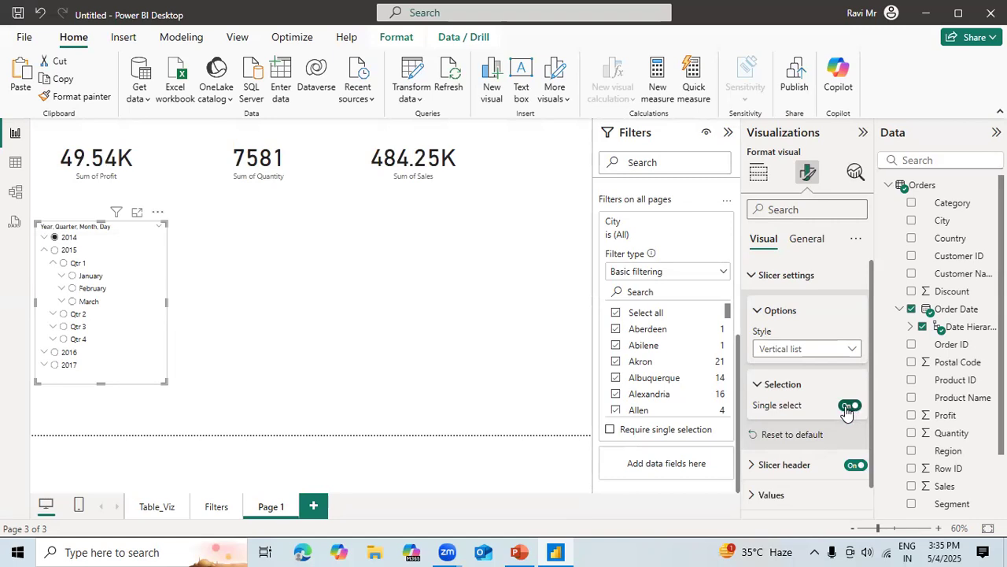
click(848, 406)
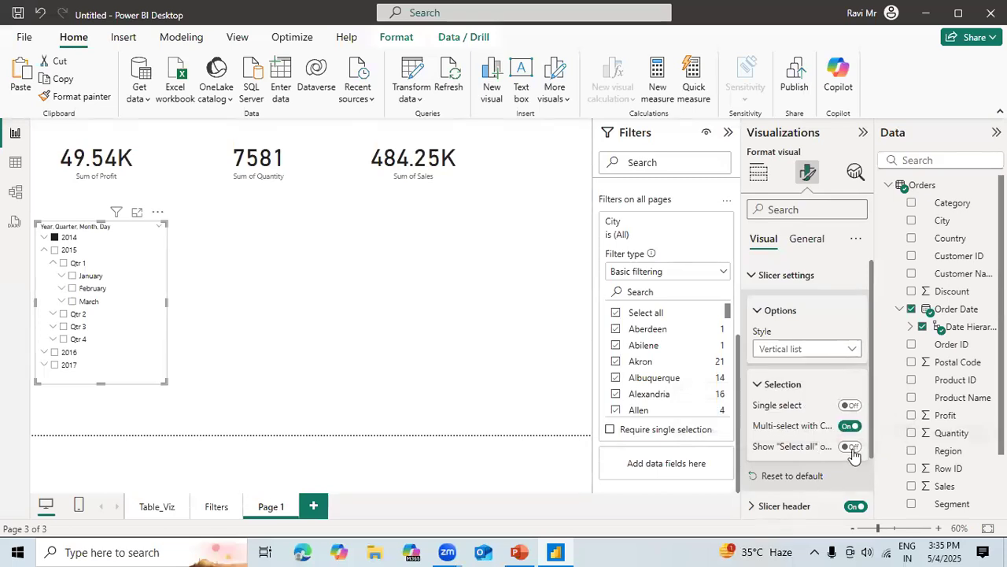
Show the "Select all" option in the date slicer, use it to select and clear all dates, and hide the option again.
click(850, 447)
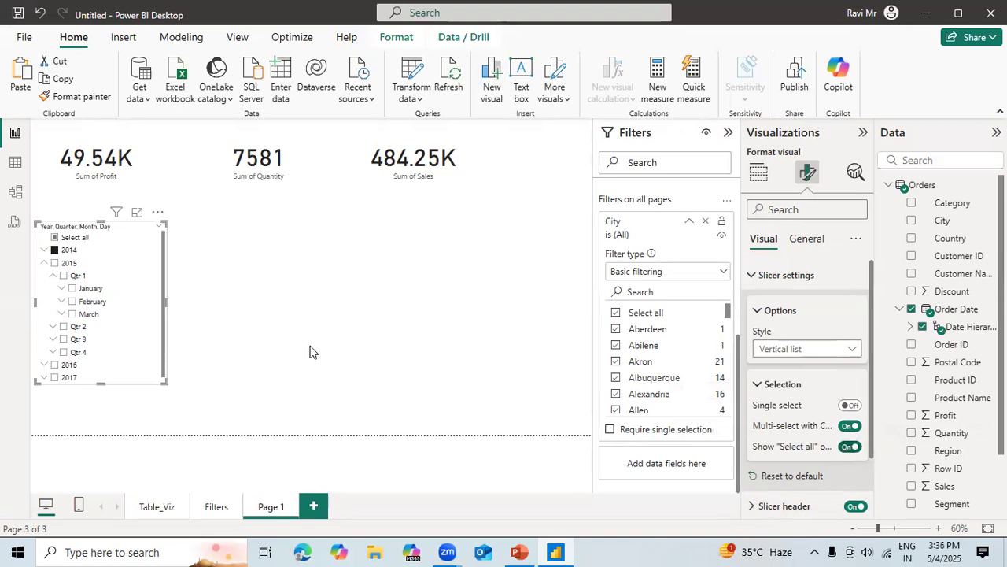
click(54, 238)
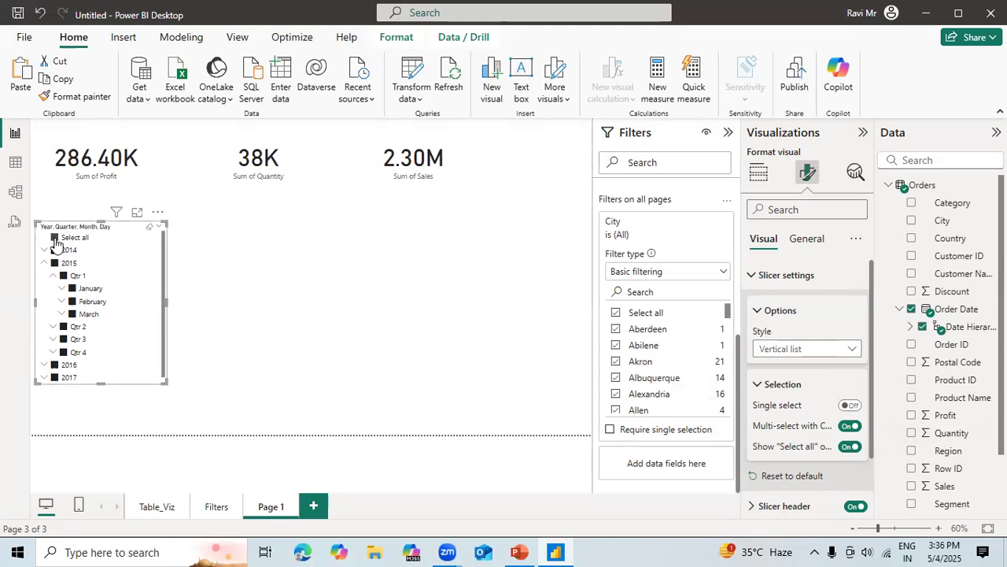
click(55, 238)
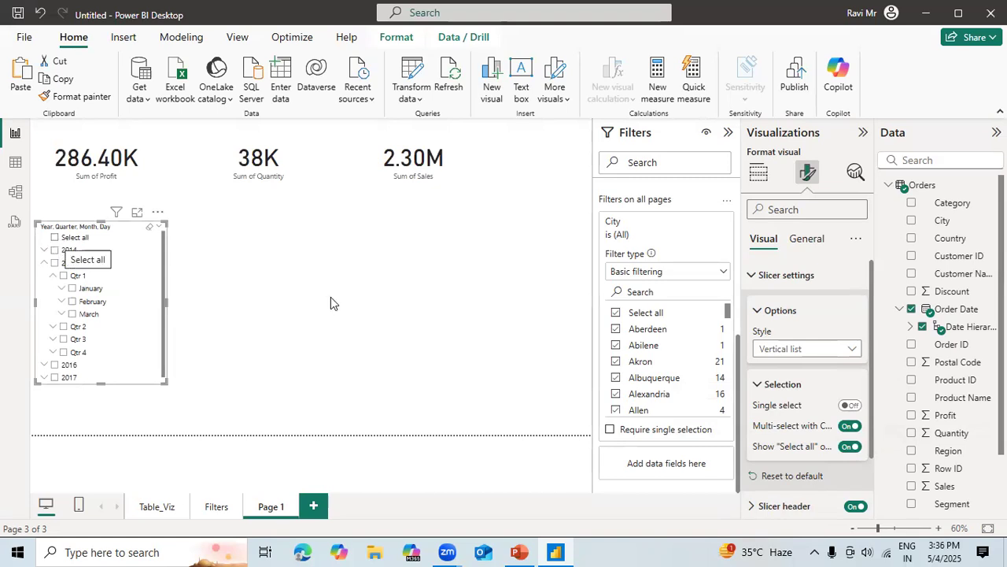
click(850, 446)
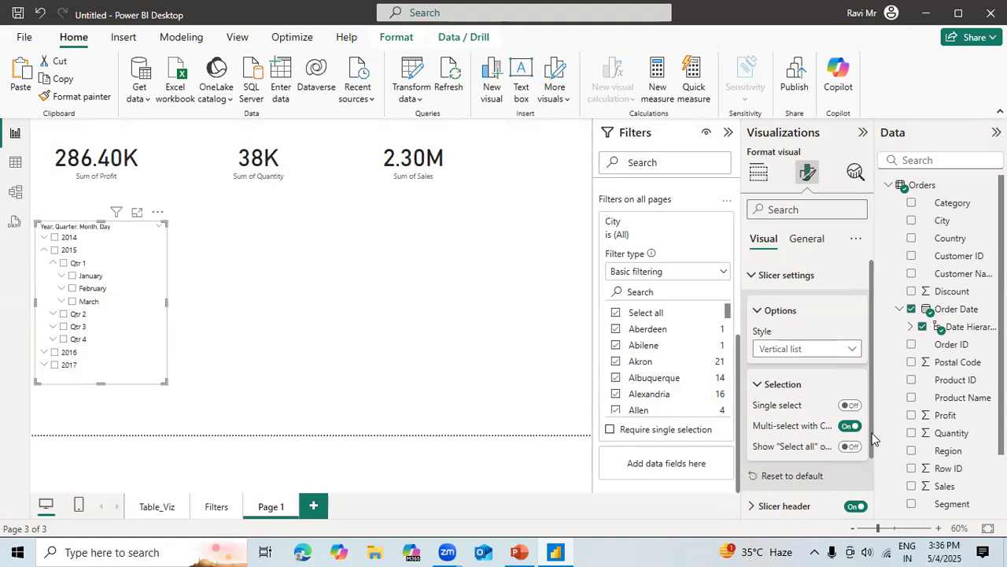
Look through the date slicer's Values formatting options, and briefly select and clear Qtr 1 of 2015.
scroll(873, 464, down, 2)
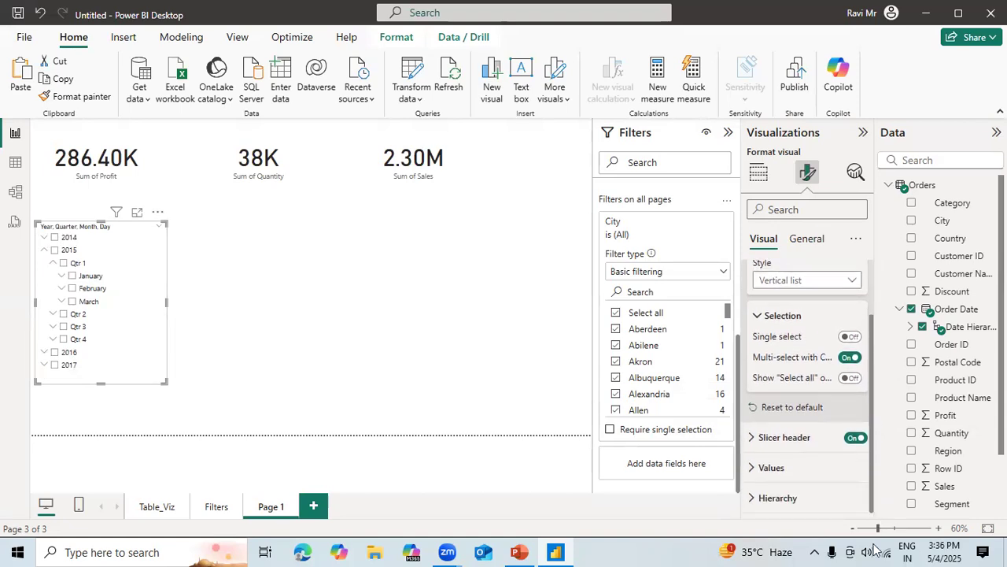
click(773, 468)
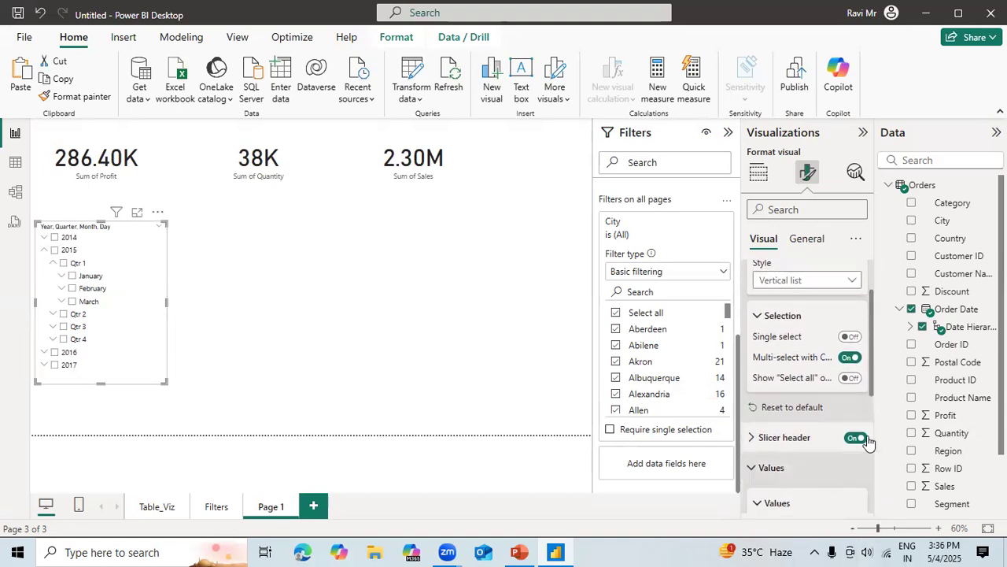
drag(872, 392, 882, 502)
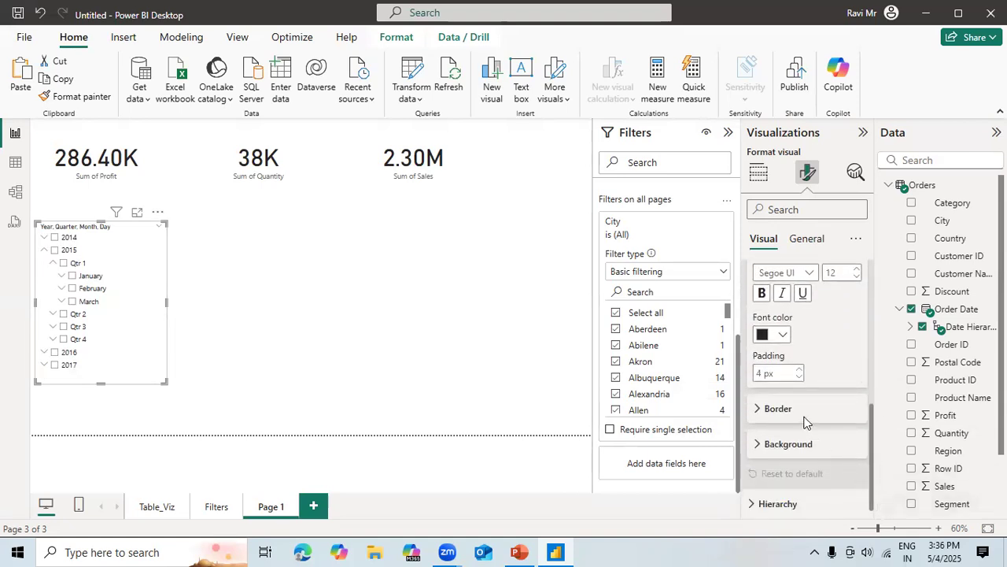
click(326, 337)
click(122, 268)
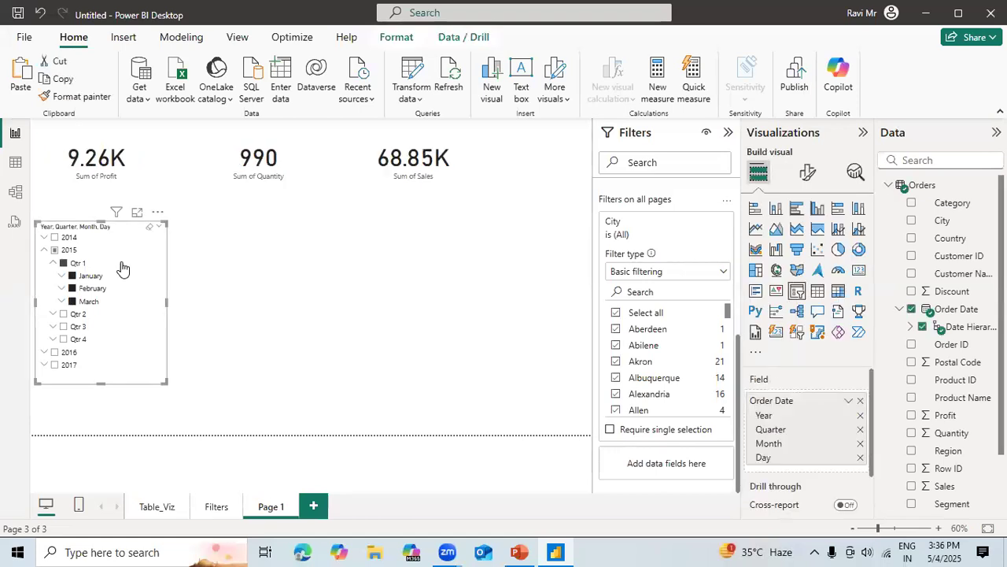
click(122, 268)
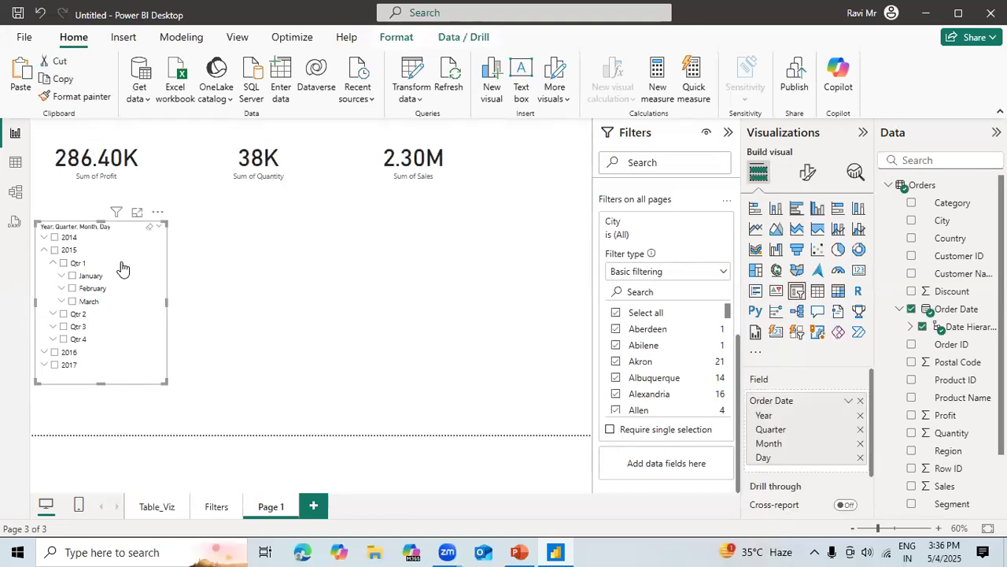
Add a slicer for the Segment field beside the date slicer and shorten it to fit its values.
click(296, 271)
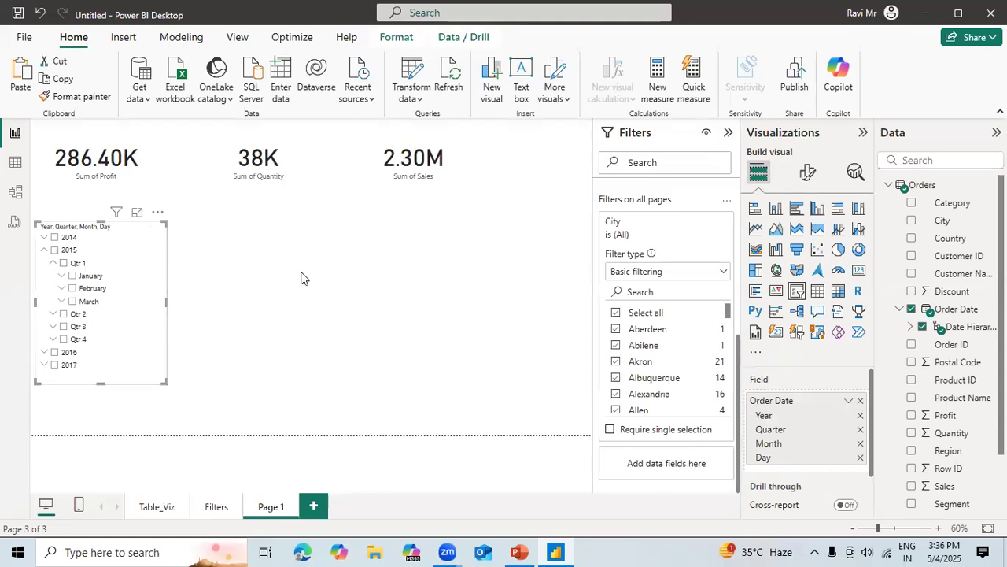
click(796, 291)
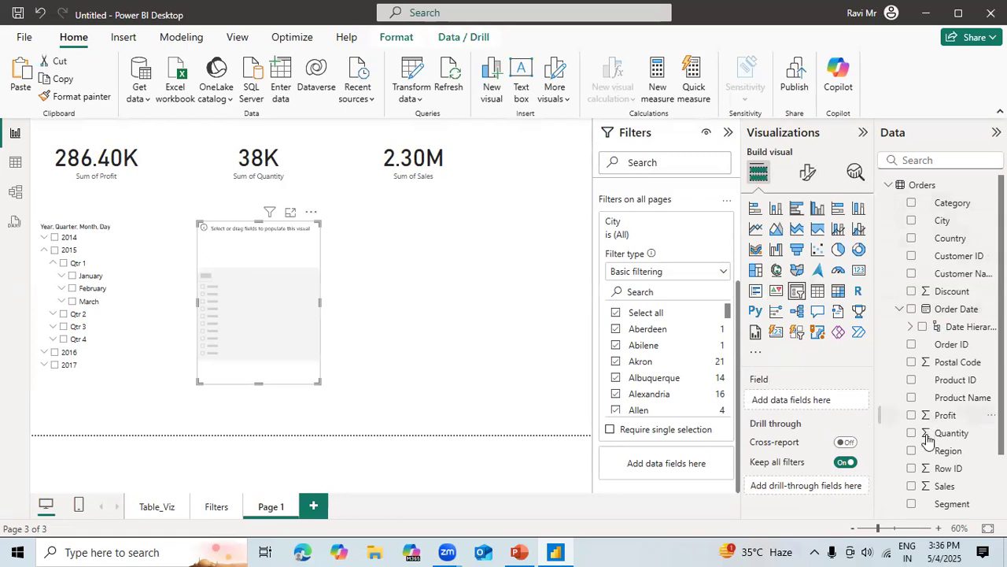
click(911, 505)
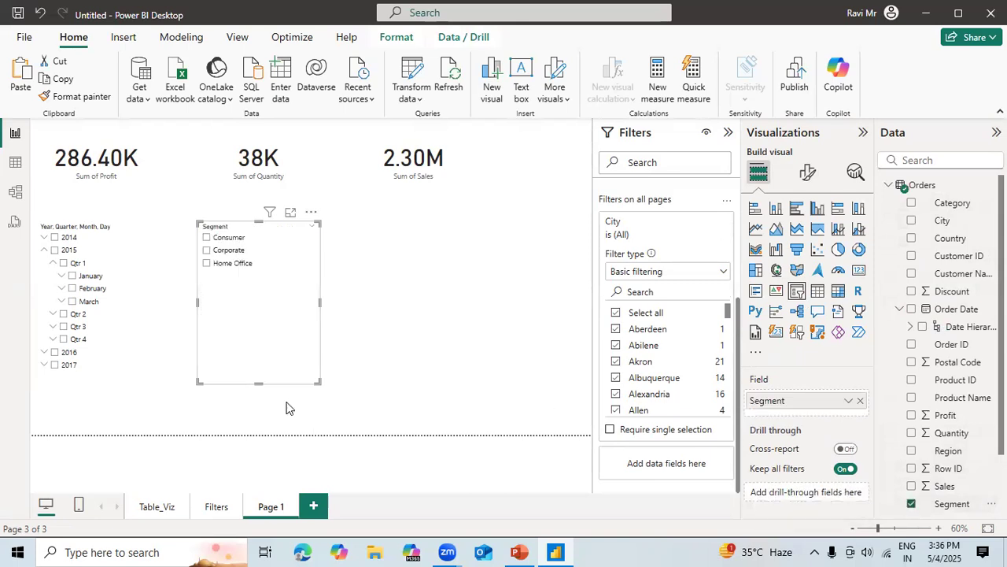
drag(259, 384, 258, 292)
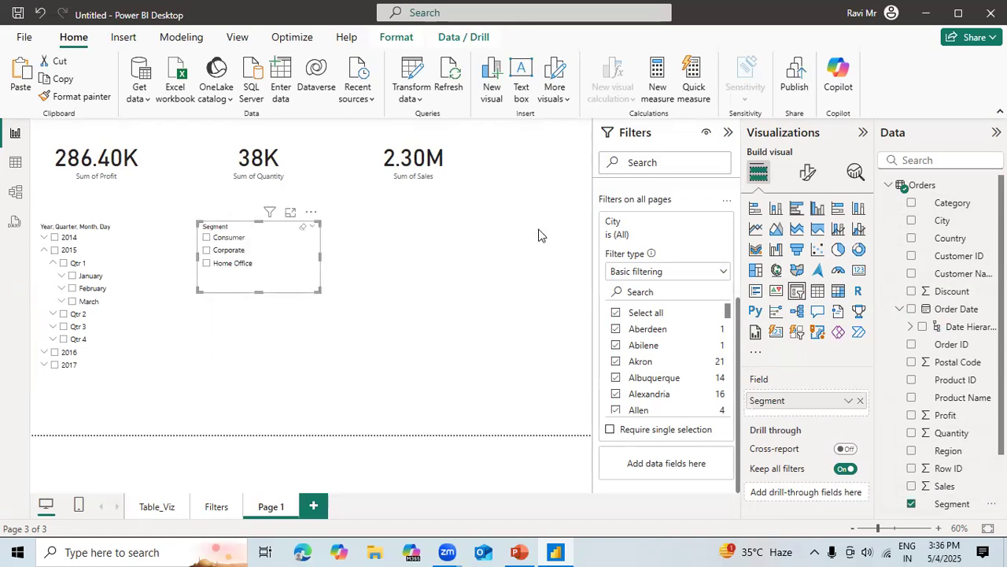
Try the Dropdown style on the Segment slicer, and open and close its list.
click(809, 174)
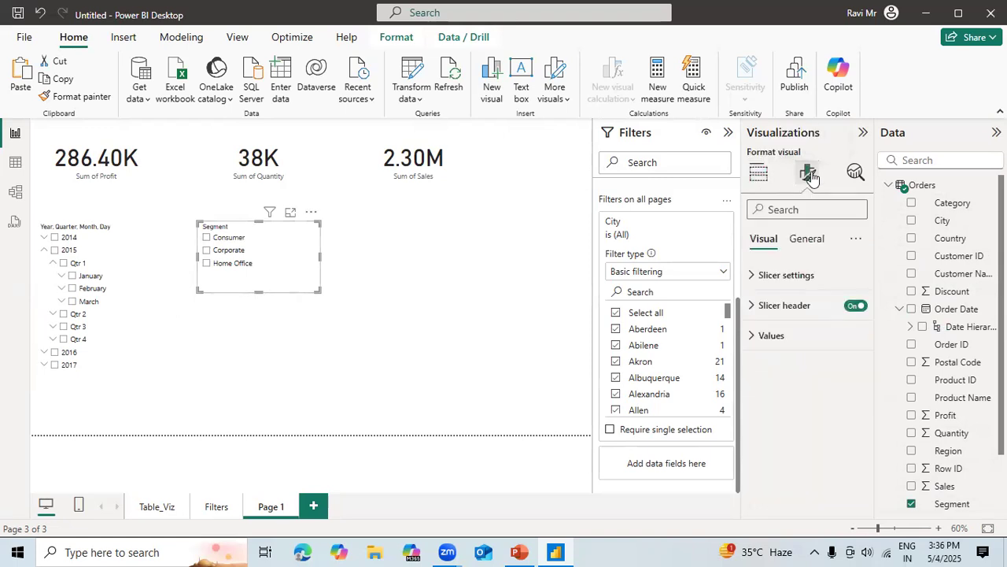
click(752, 276)
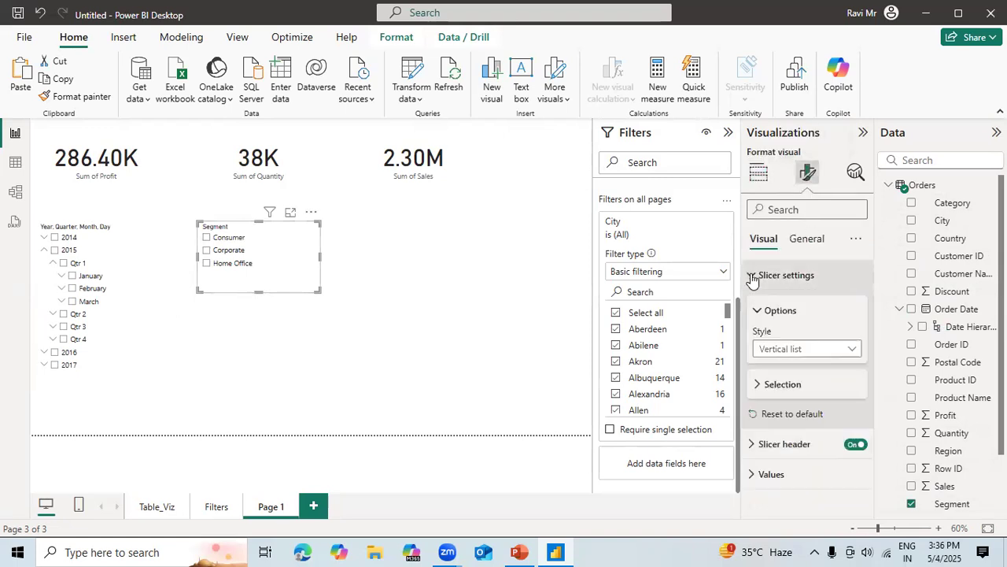
click(816, 349)
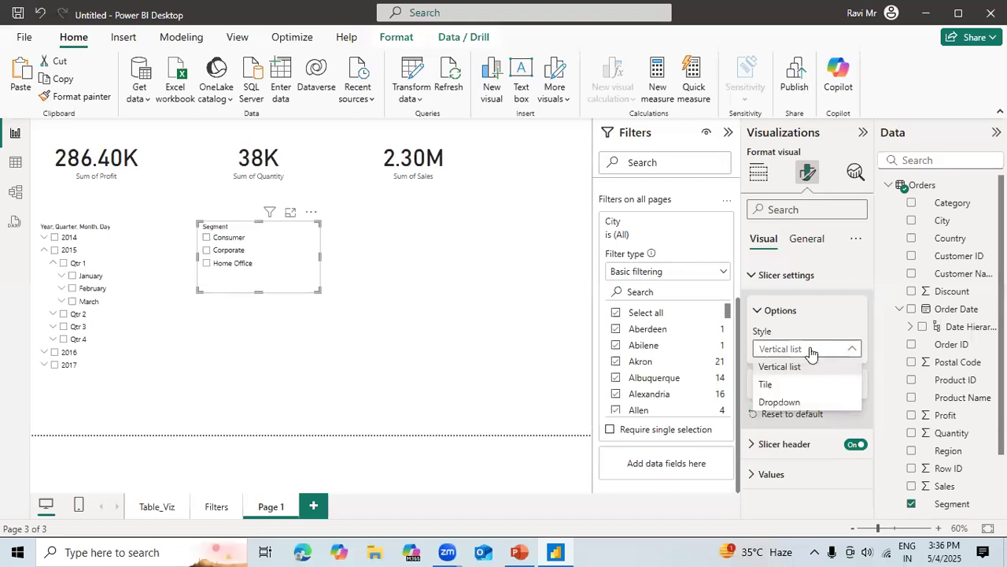
click(785, 404)
click(312, 239)
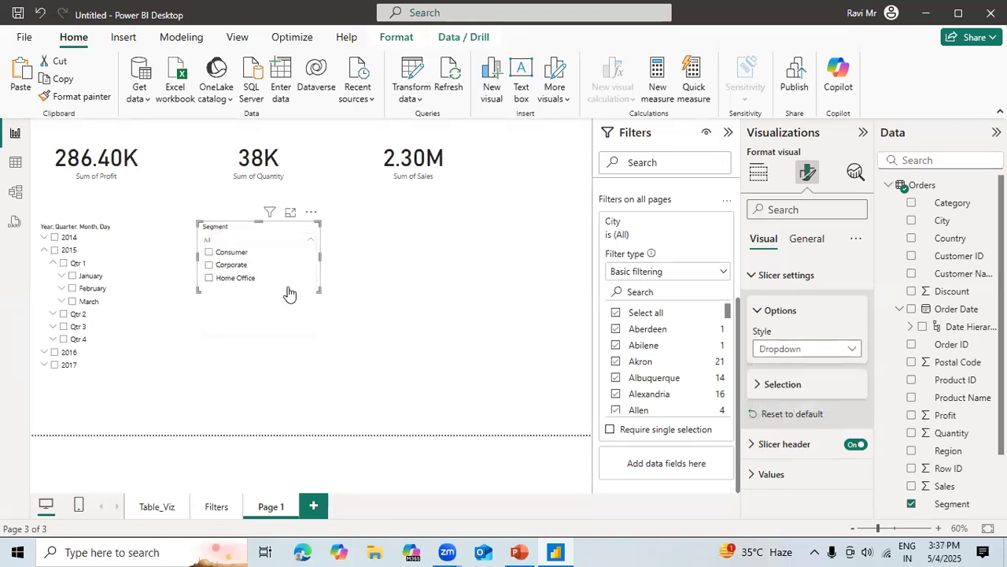
click(818, 351)
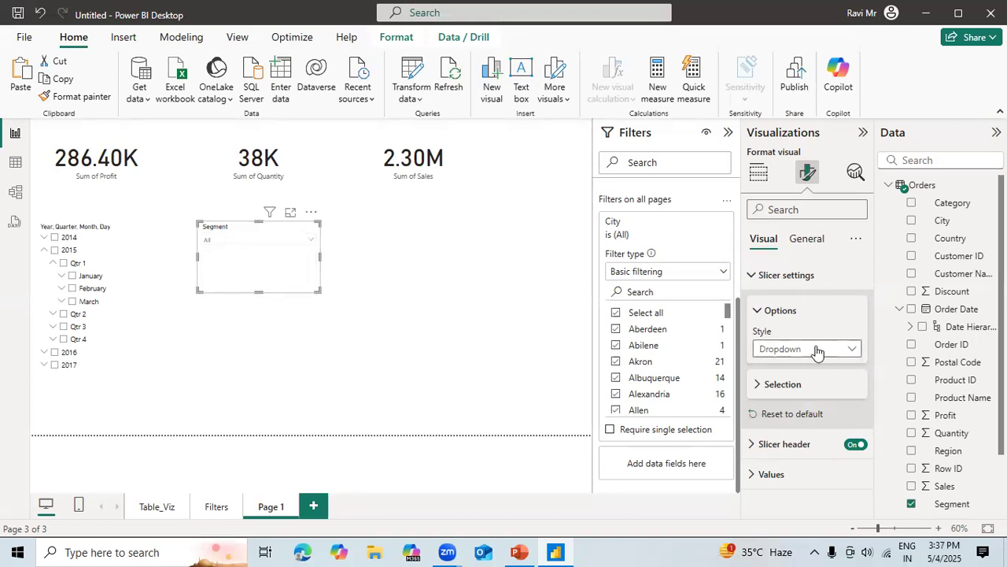
Set the Segment slicer's style to Tile and filter the cards by Home Office, Corporate, and Home Office again.
click(817, 351)
click(785, 385)
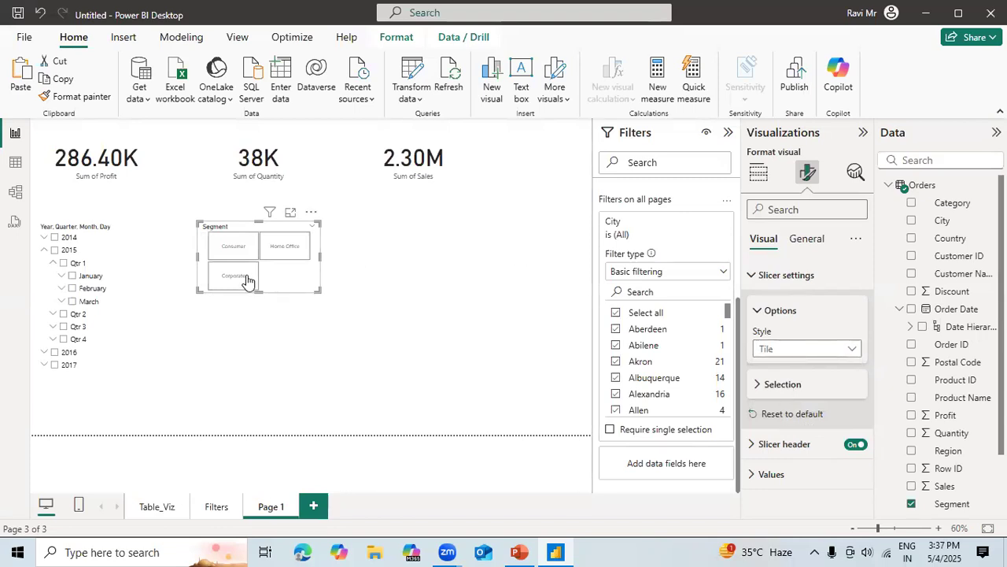
click(290, 247)
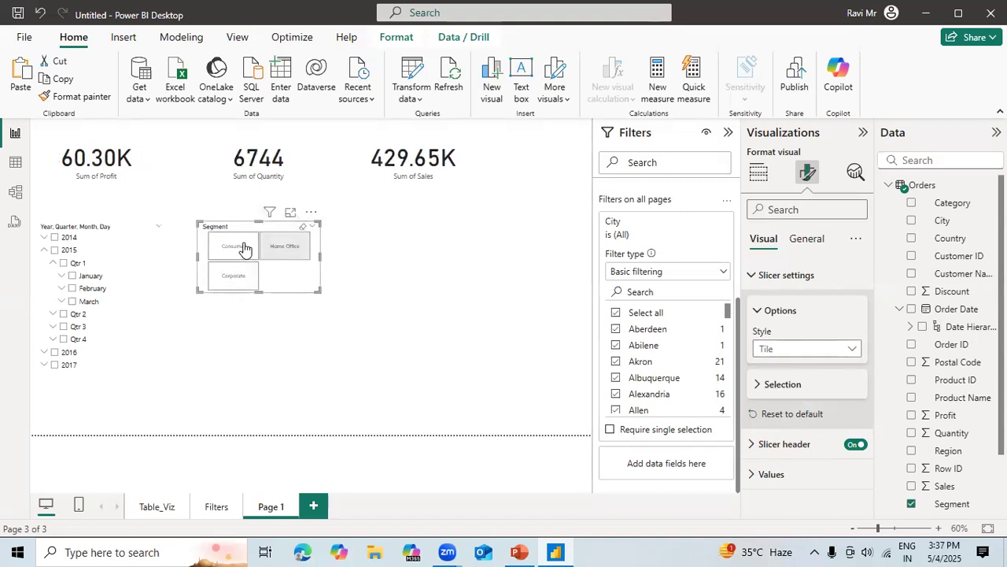
click(230, 277)
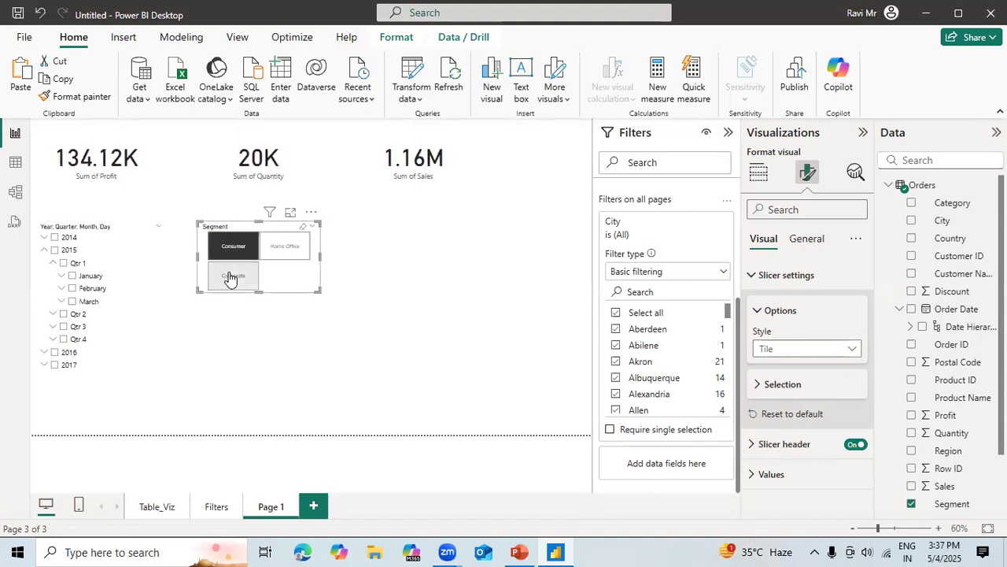
click(286, 257)
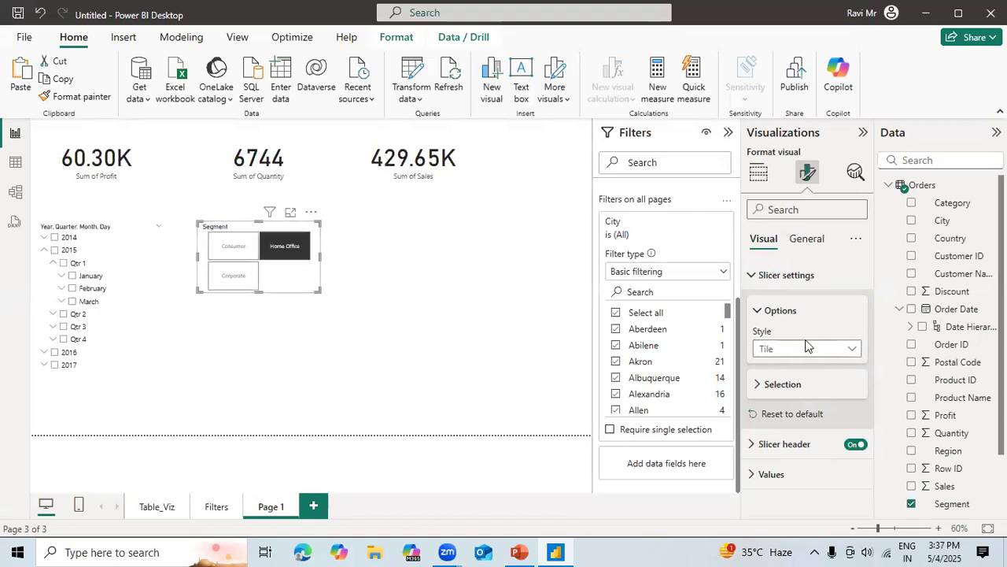
Set the Segment slicer's style back to Vertical list and collapse its slicer settings.
click(847, 353)
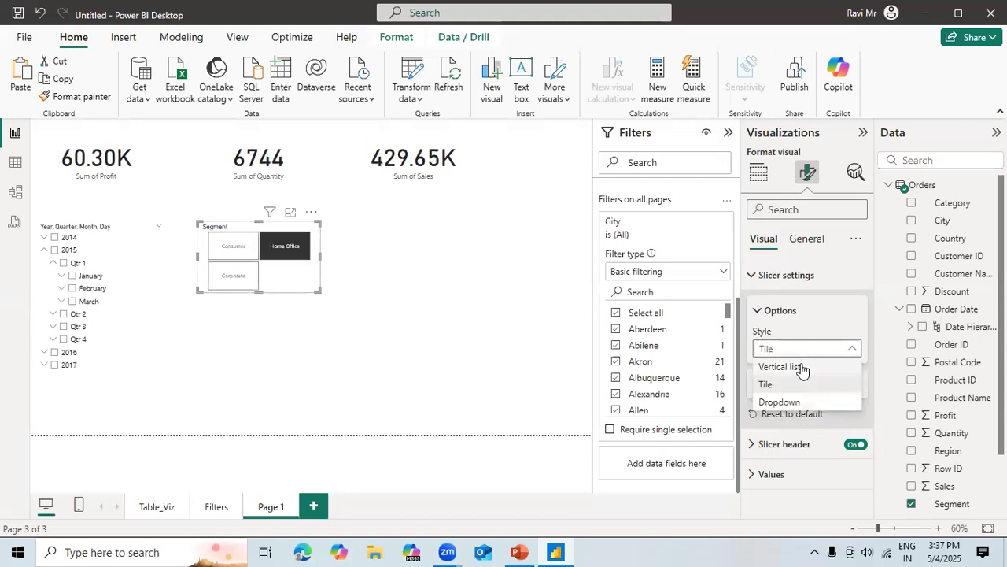
click(803, 366)
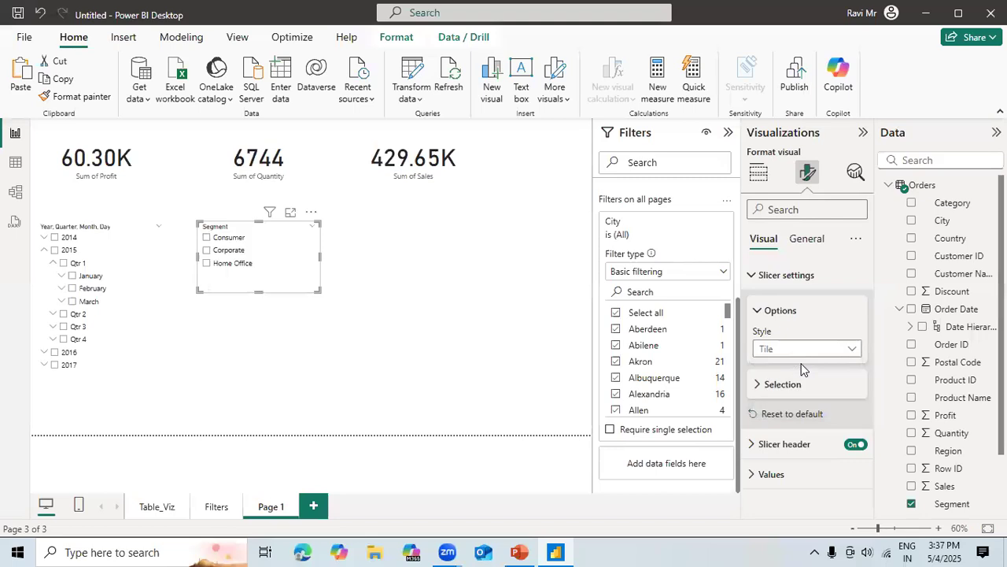
click(829, 277)
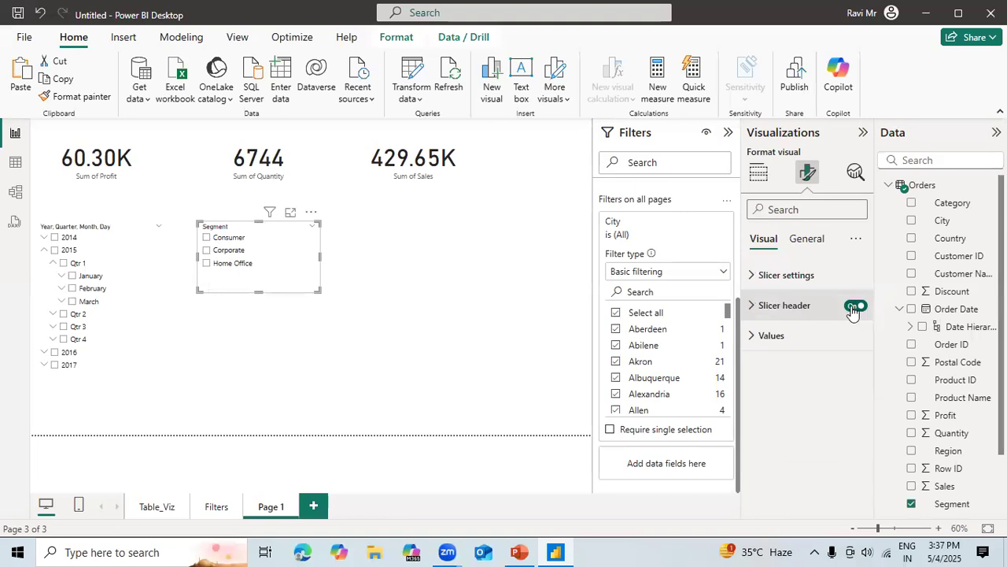
Switch the Segment slicer's header off and on again, and look through its header and Values formatting options.
click(853, 310)
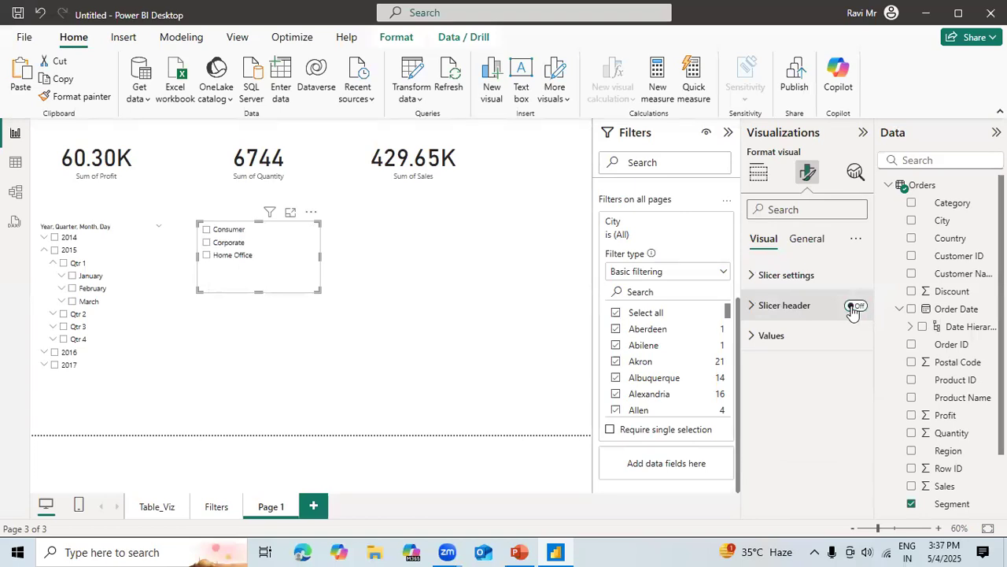
click(853, 308)
click(752, 307)
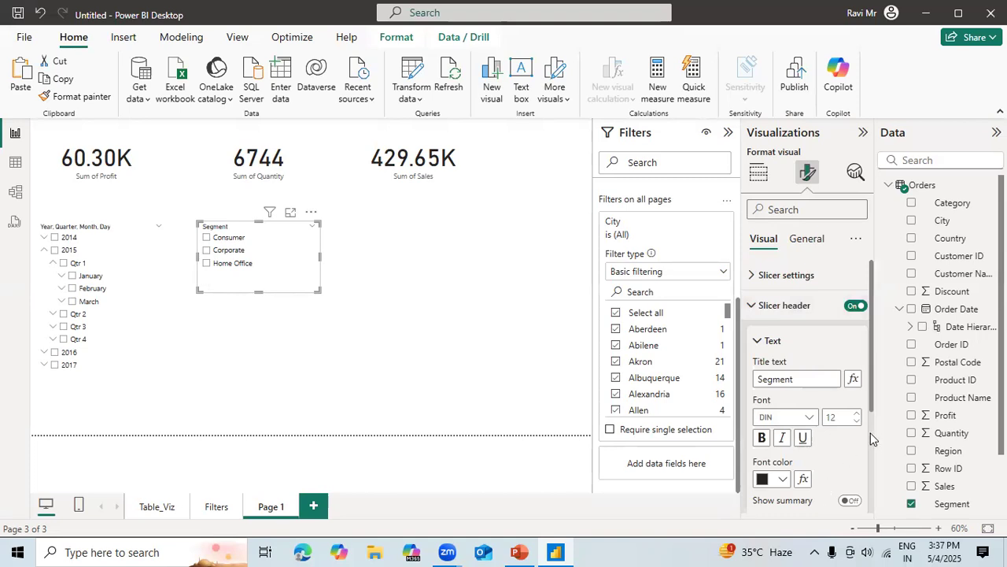
scroll(869, 447, down, 3)
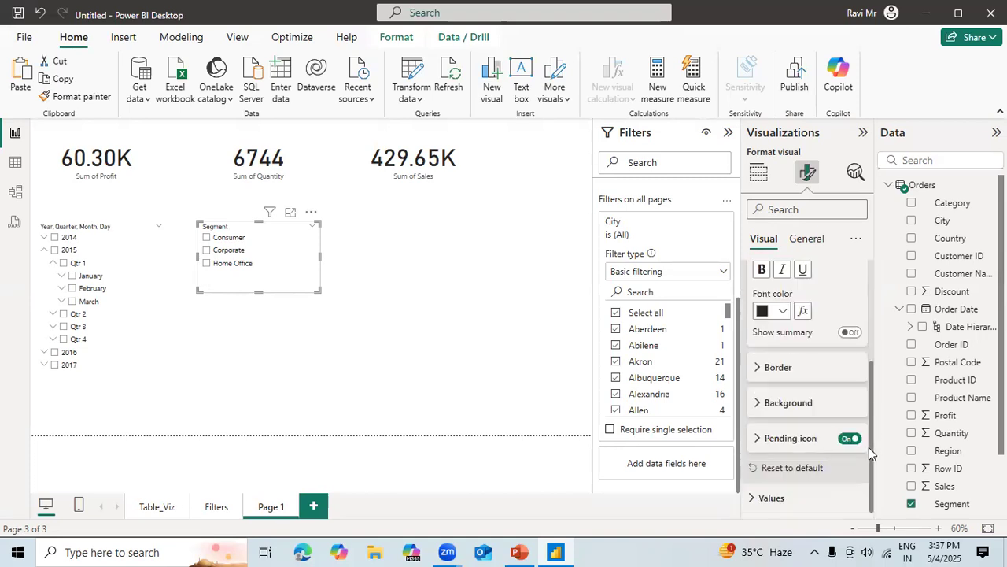
click(779, 369)
click(781, 371)
click(773, 497)
scroll(866, 441, down, 3)
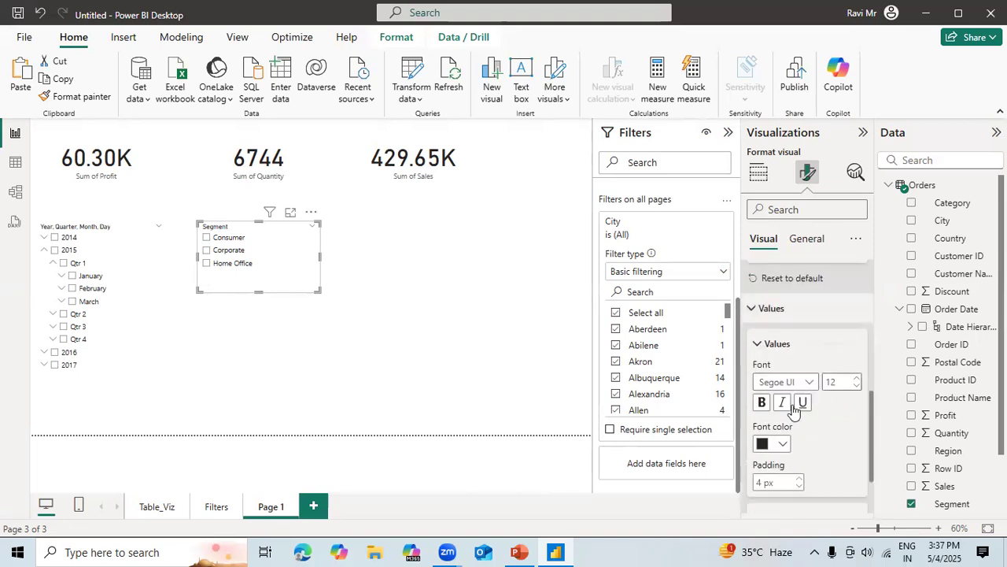
Filter the cards by Corporate in the Segment slicer.
click(410, 362)
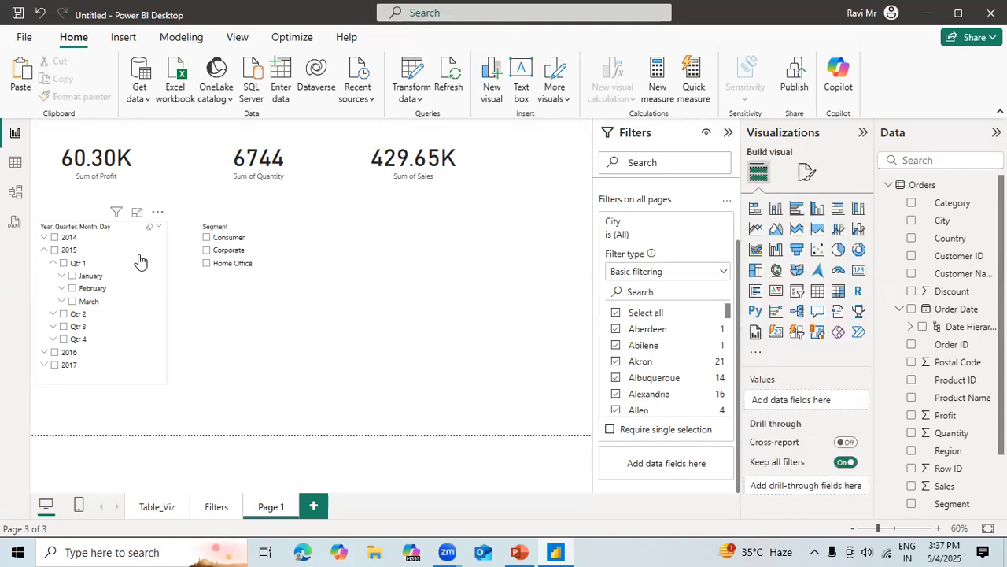
click(278, 250)
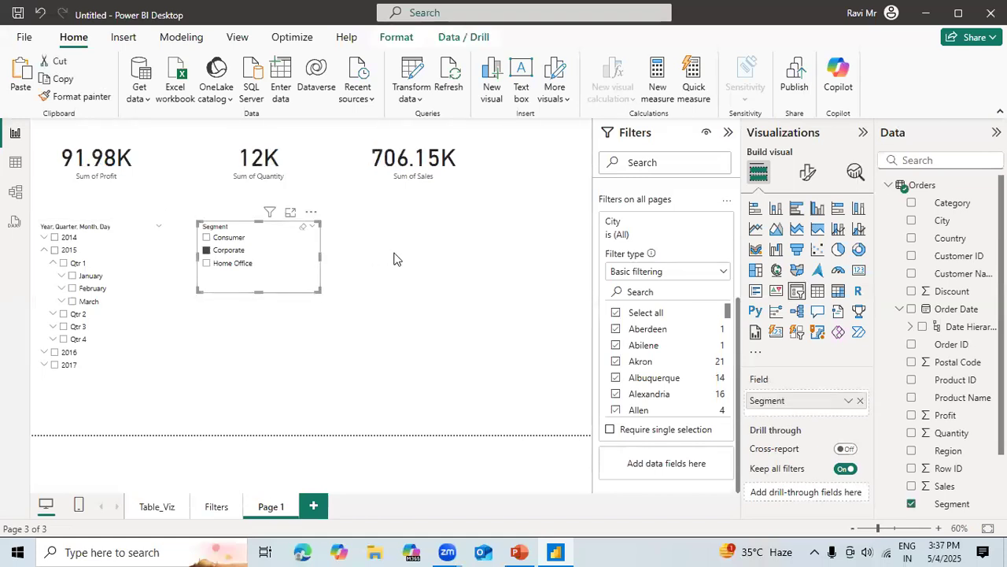
Add a slicer for the Quantity field below the Segment slicer and shorten it slightly.
click(384, 280)
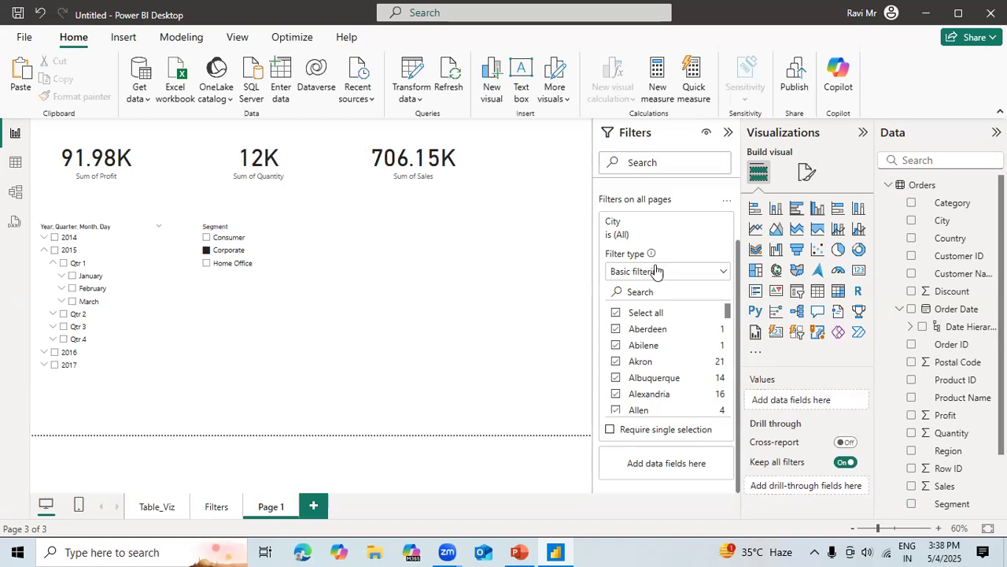
click(797, 296)
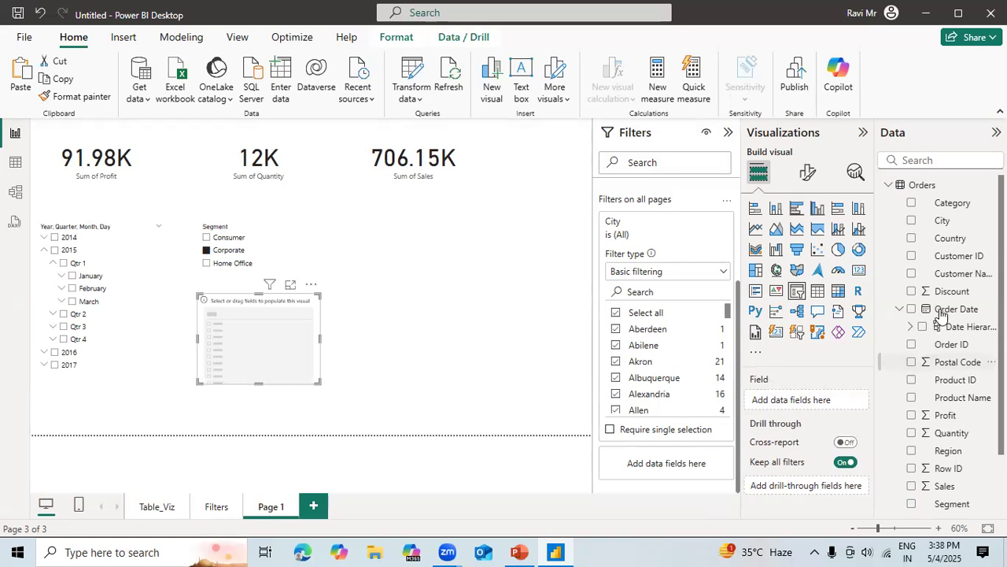
click(911, 433)
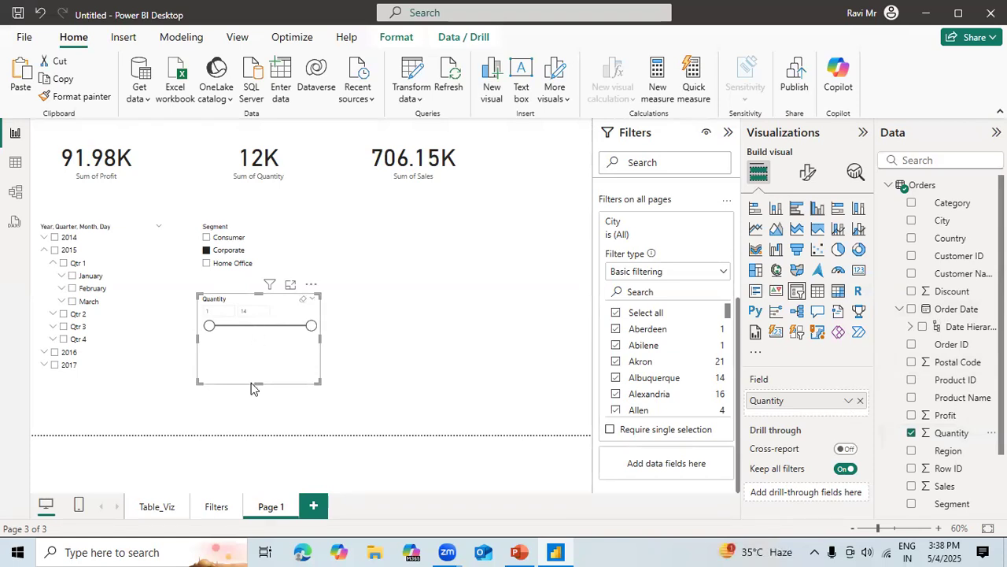
drag(259, 363, 260, 344)
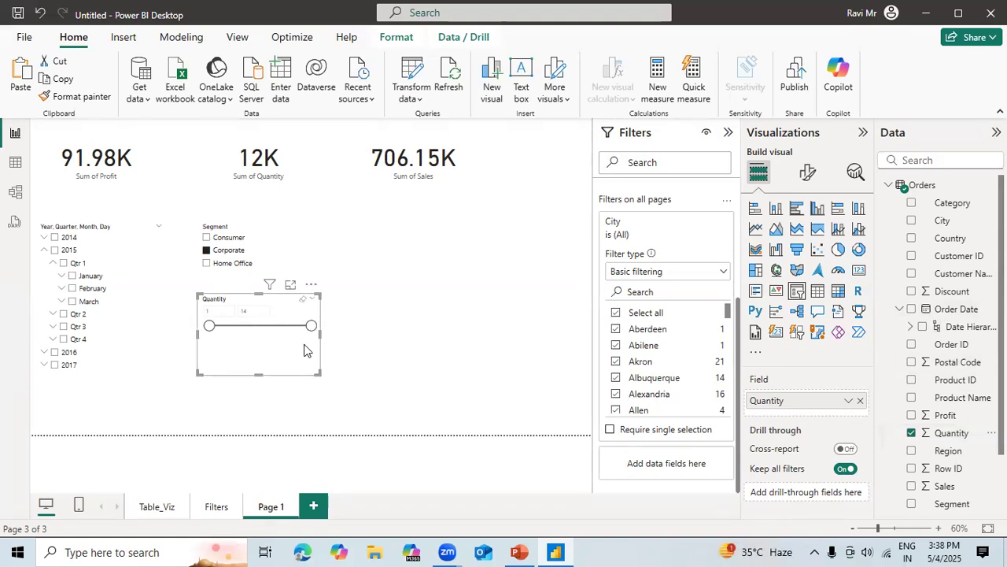
click(393, 324)
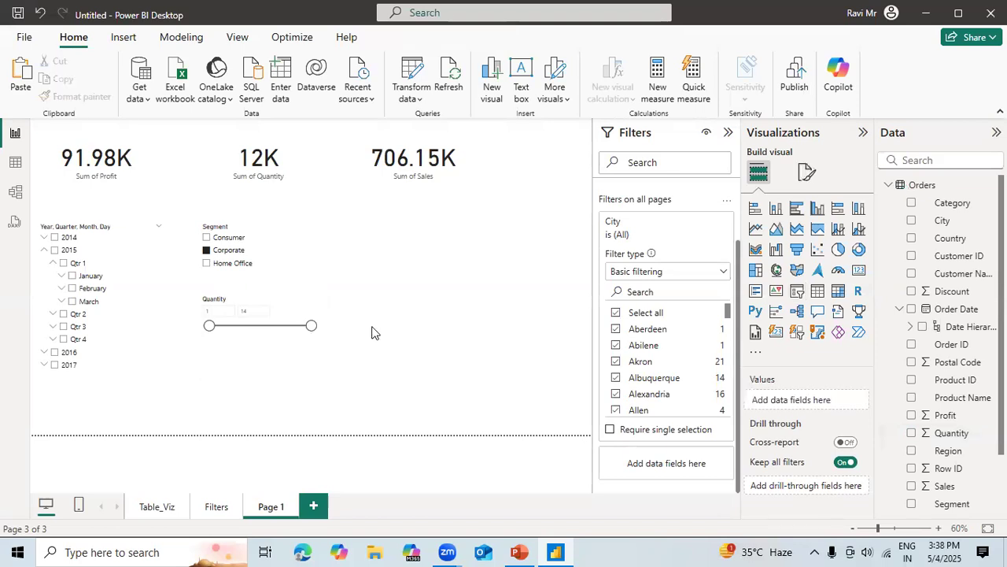
Widen the Quantity slicer and raise the start of its range to 11.
click(321, 339)
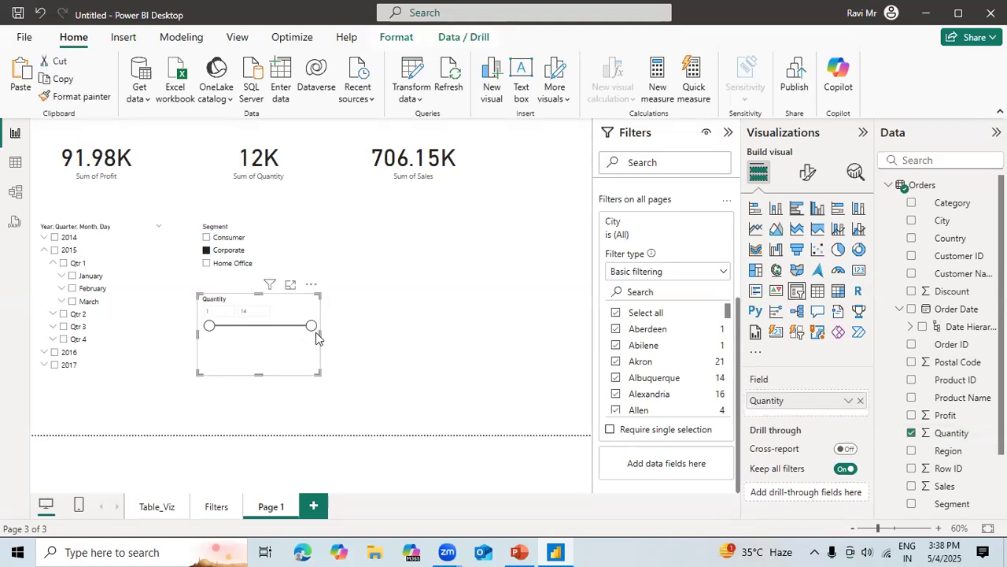
drag(319, 329, 446, 330)
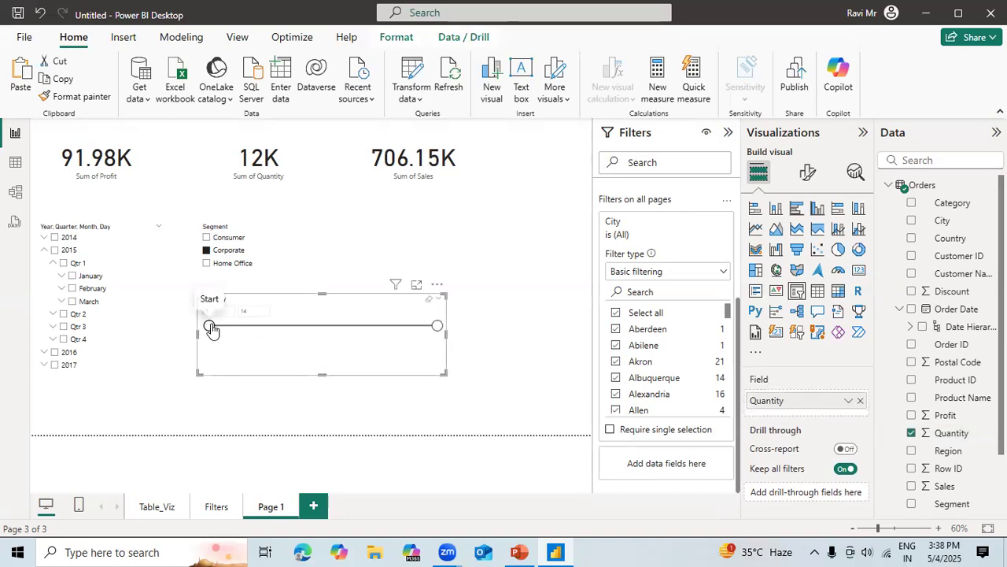
drag(210, 325, 384, 329)
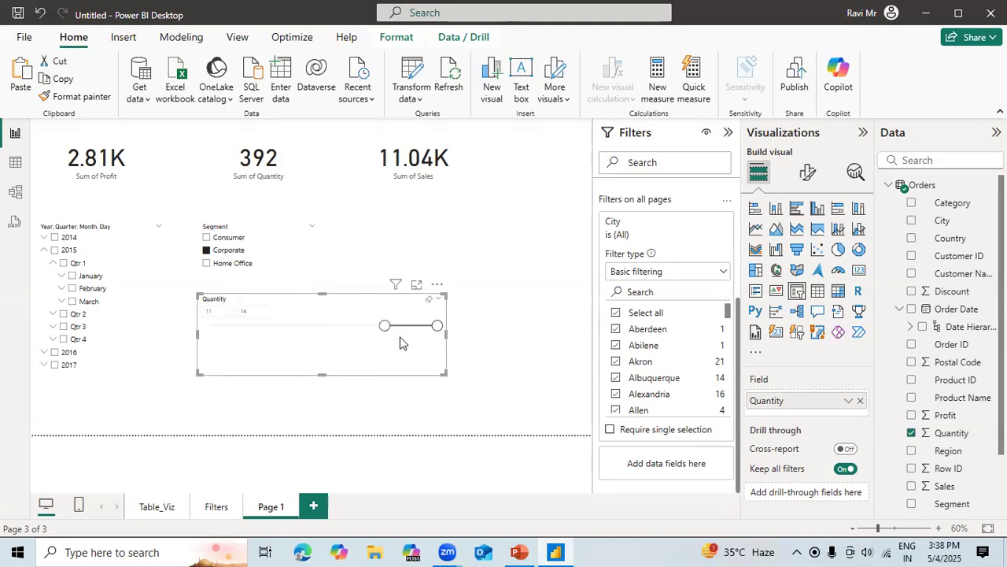
Set the Quantity slicer's style to Tile and enlarge the slicer to give the tiles more room.
click(811, 171)
click(783, 274)
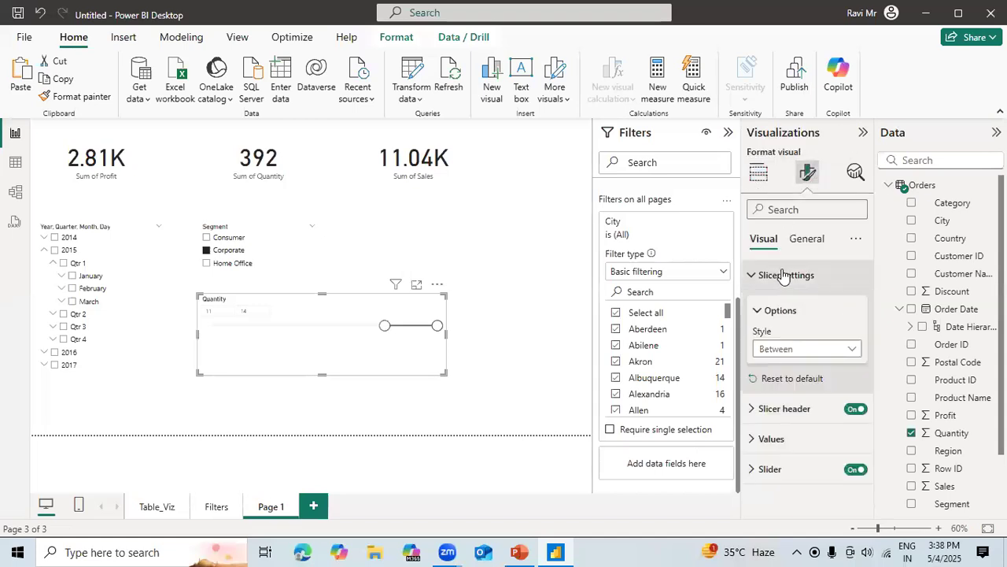
click(794, 357)
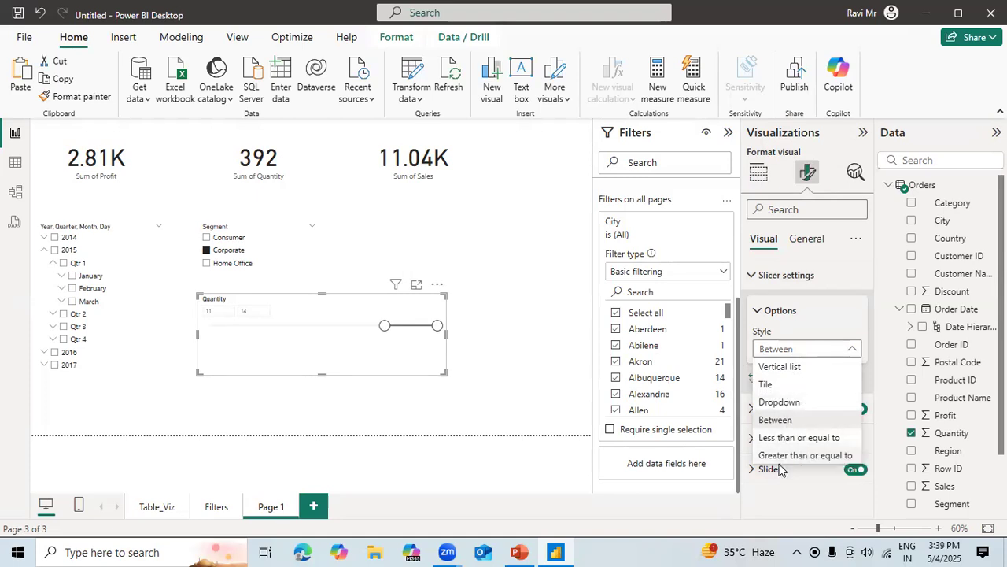
click(771, 391)
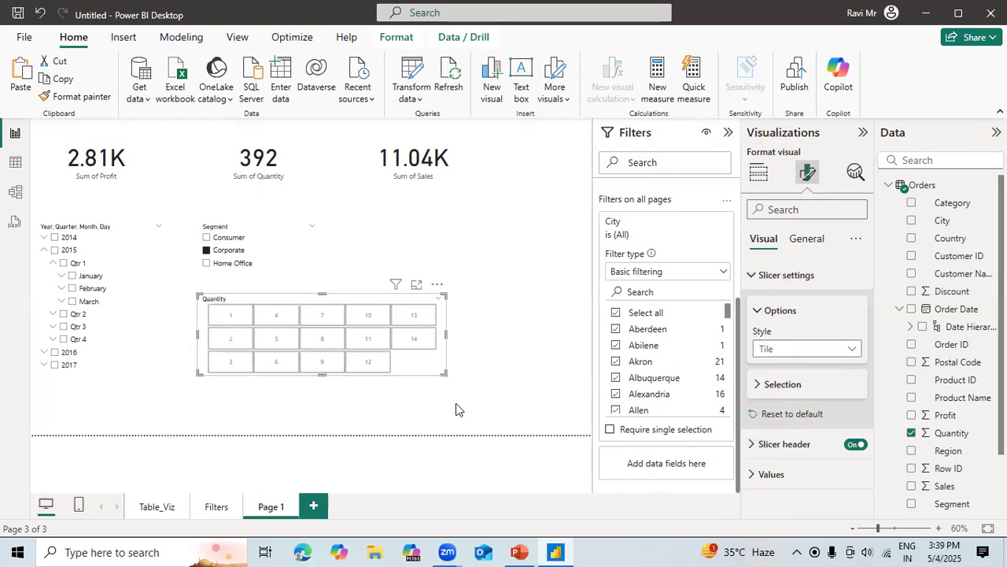
drag(446, 373, 465, 406)
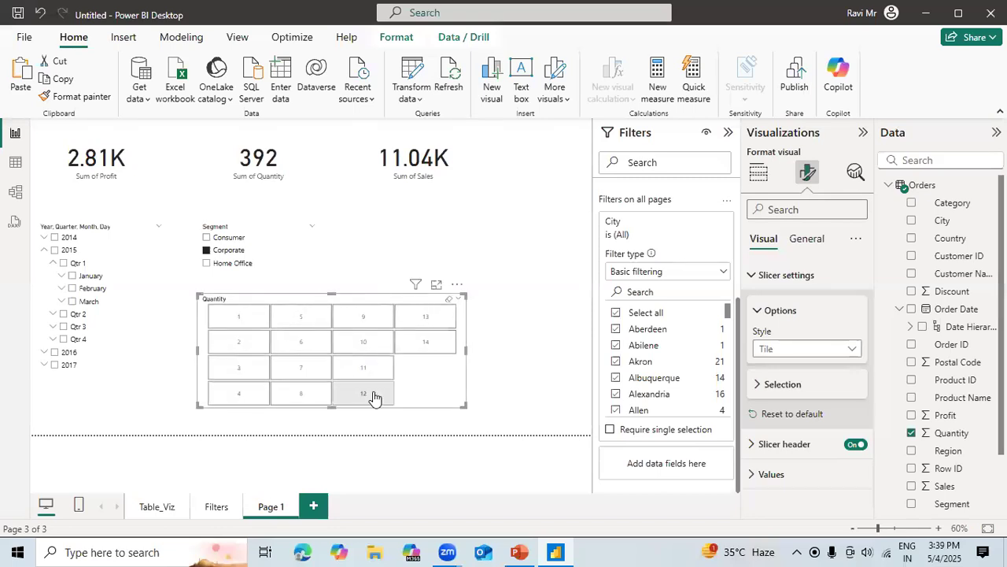
Filter the cards by single quantities 14, 13, 9, 10, 11, 12 and 8 in turn, finishing with 7 selected.
click(426, 343)
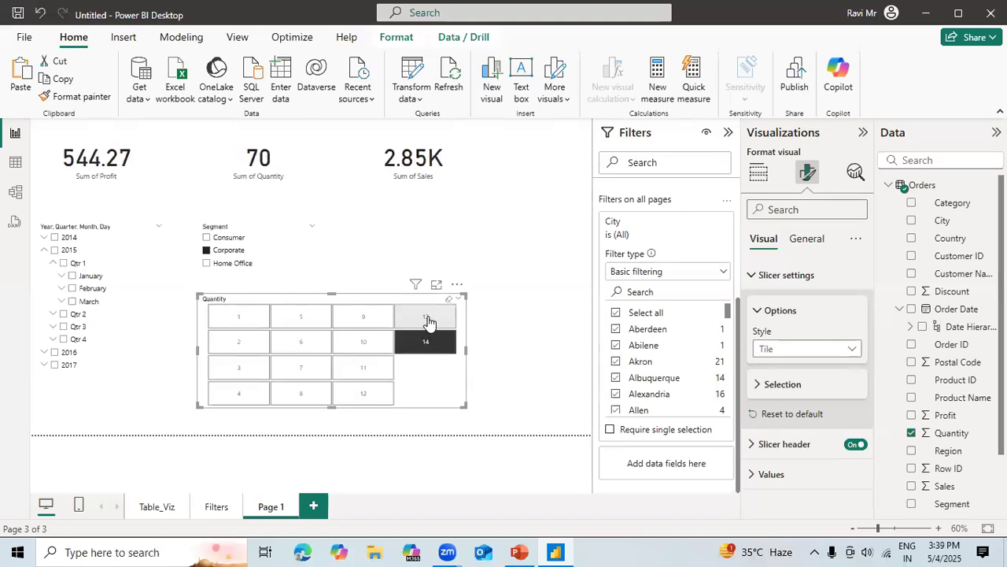
click(425, 317)
click(371, 323)
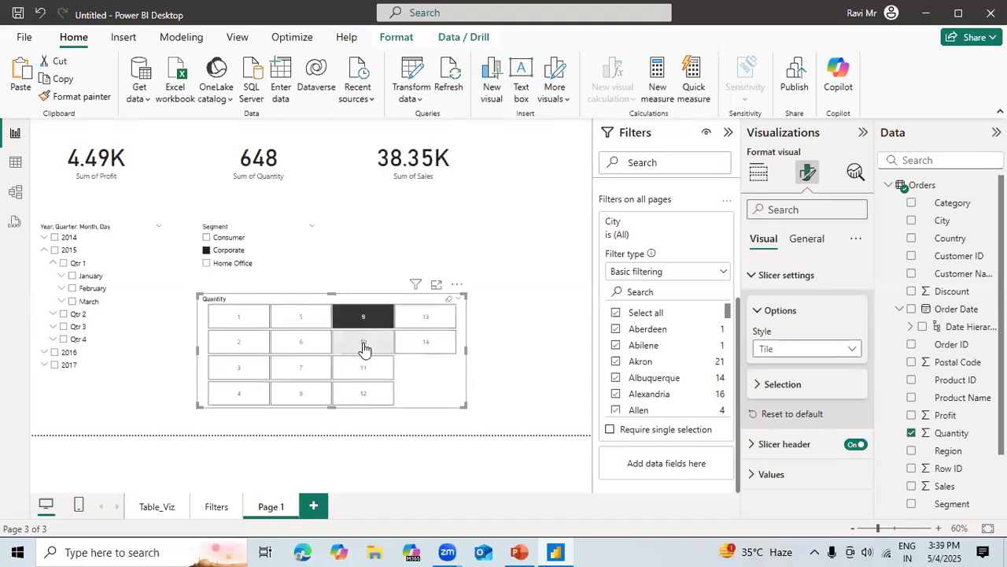
click(365, 347)
click(364, 370)
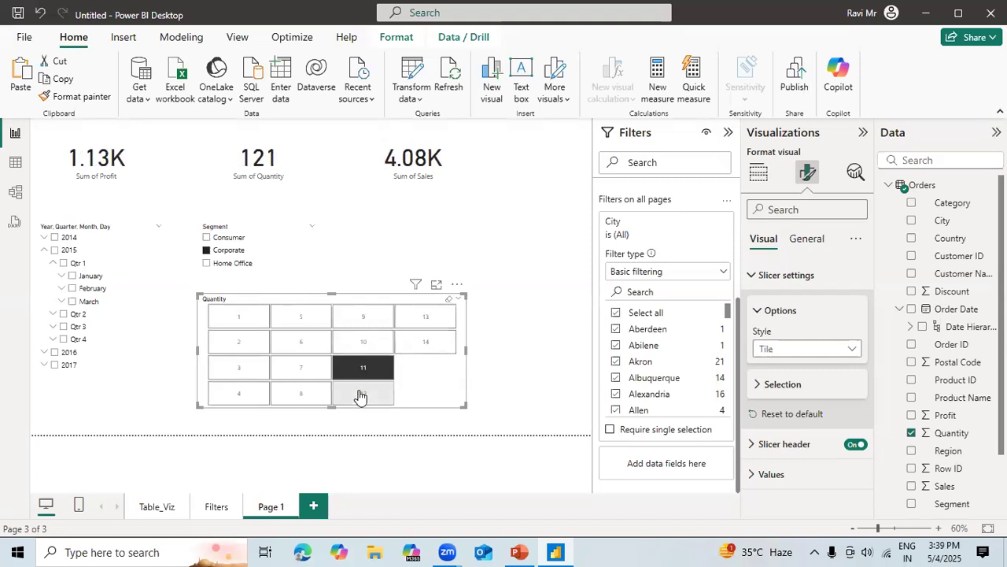
click(358, 397)
click(288, 398)
click(291, 378)
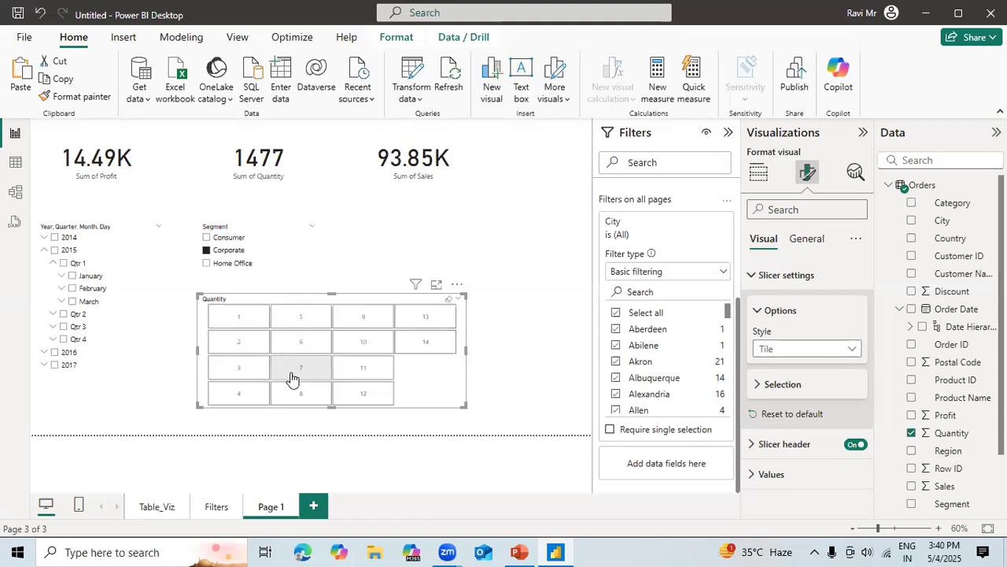
click(291, 379)
click(457, 216)
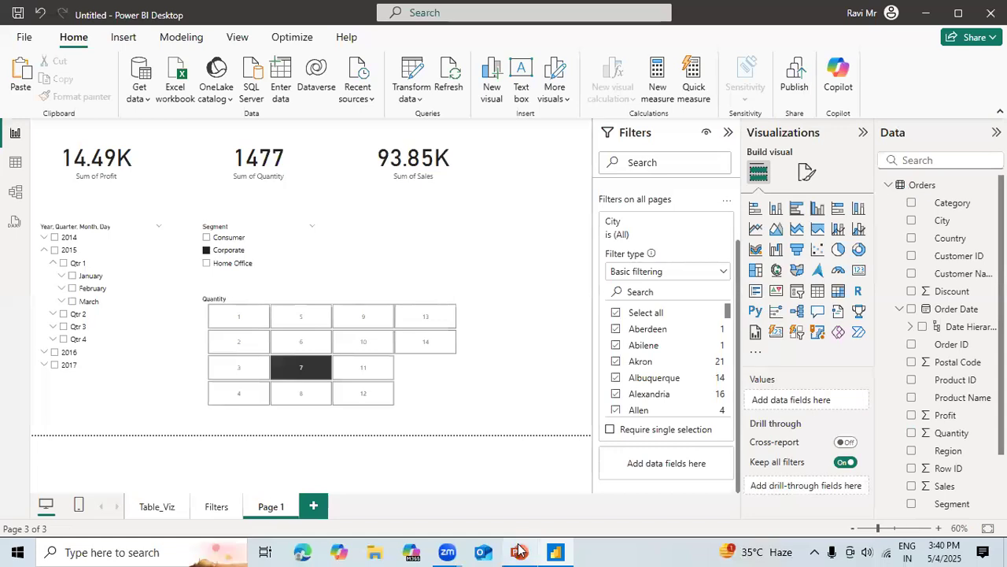
Switch to the PowerPoint presentation with the slide on filter types in Power BI.
click(519, 552)
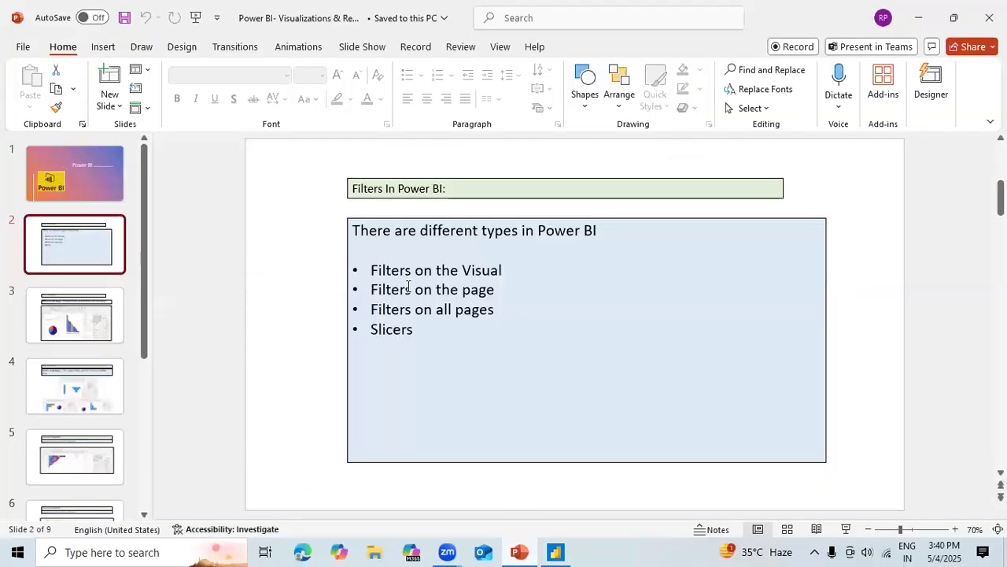